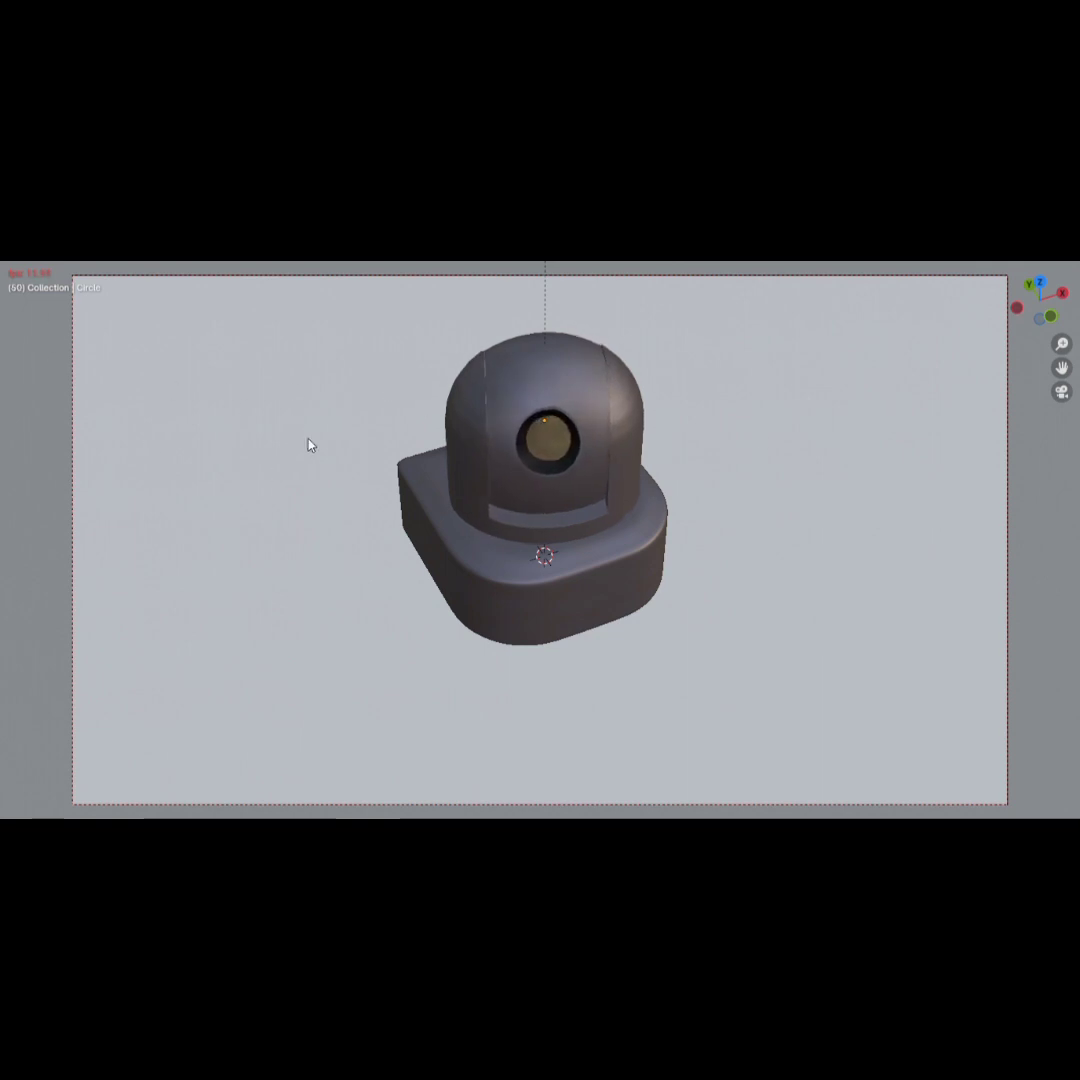
left_click(546, 423)
left_click(468, 406)
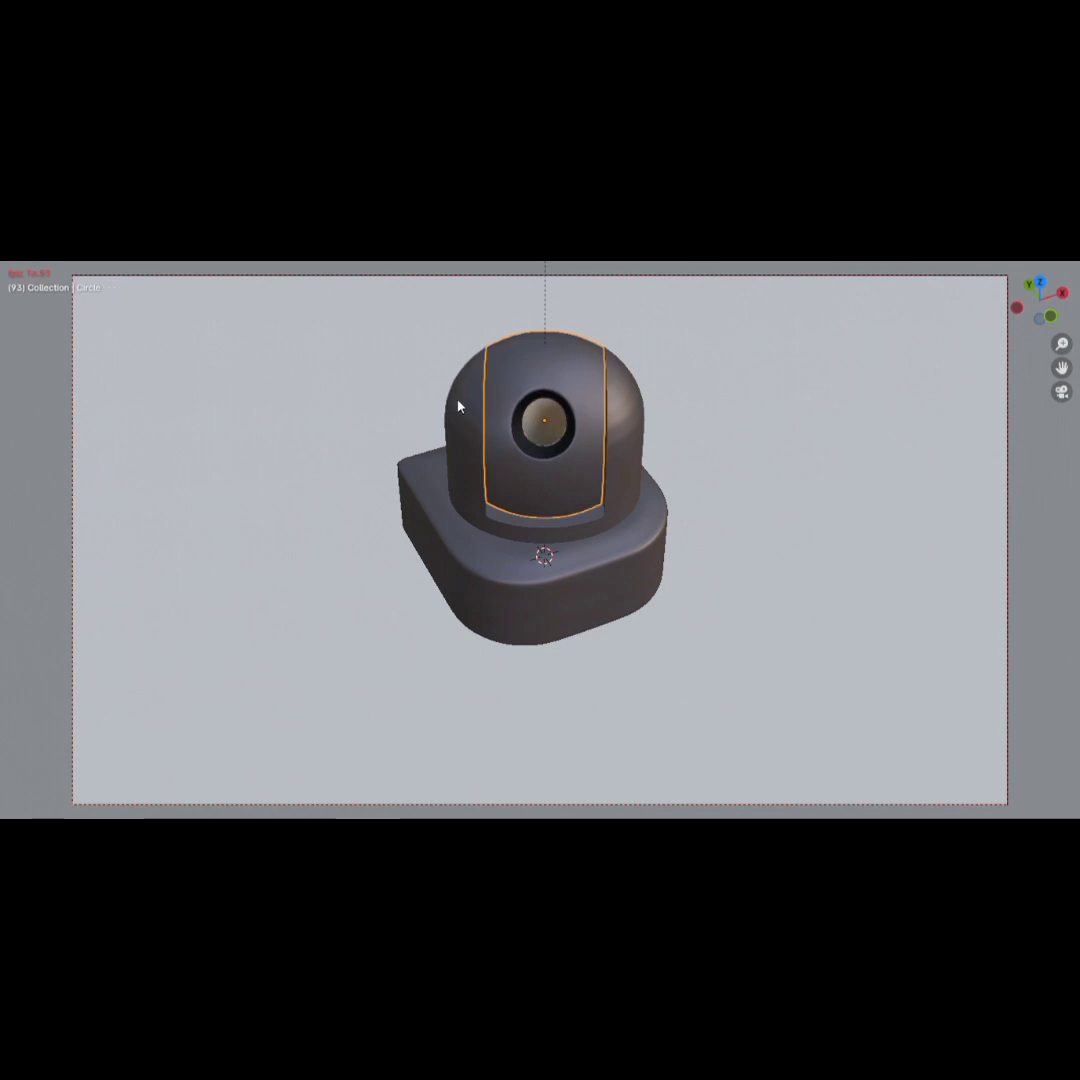
left_click(448, 563)
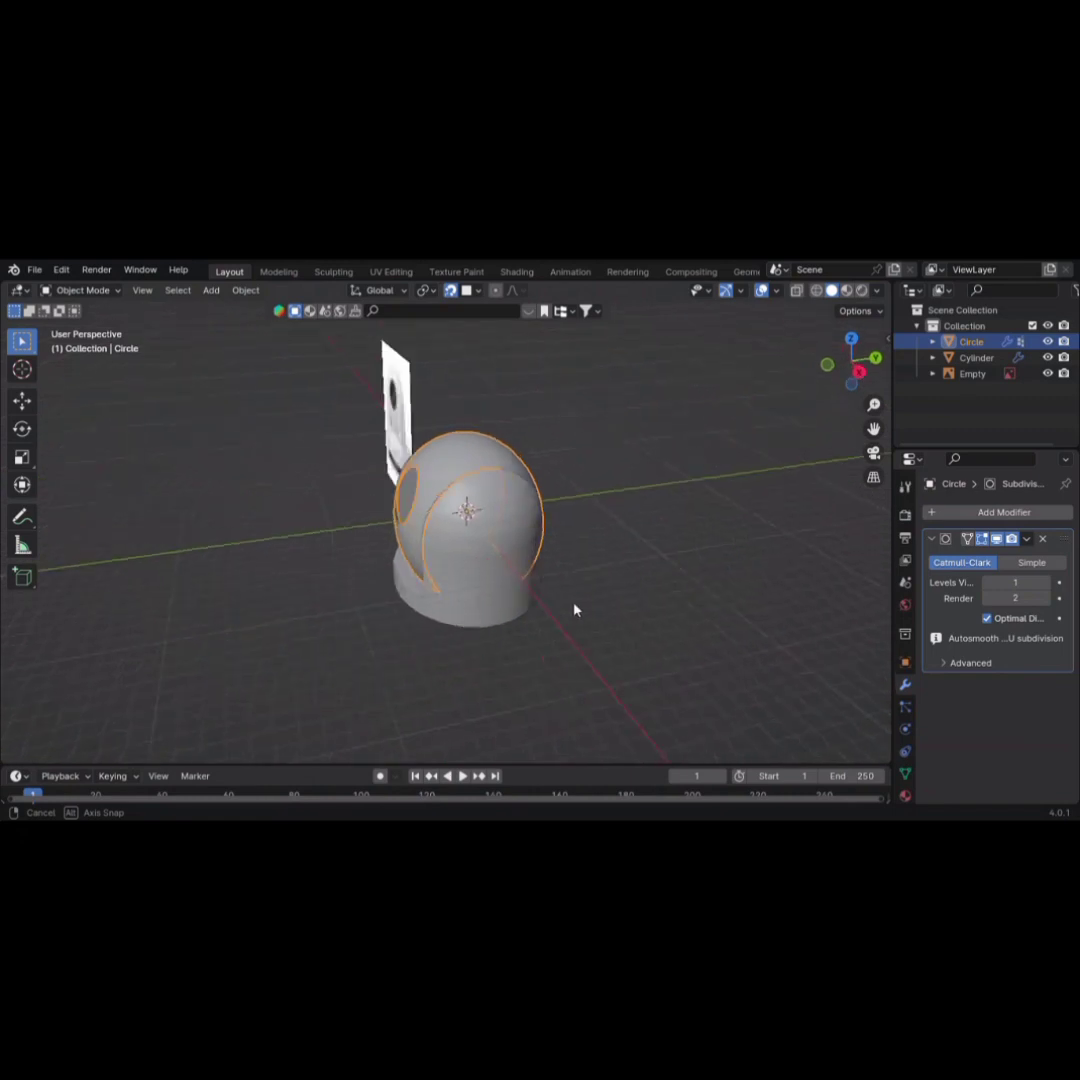
Switch to the front orthographic view and add a circle mesh at the centre of the camera head
middle_click_drag(575, 610, 670, 559)
left_click(670, 559)
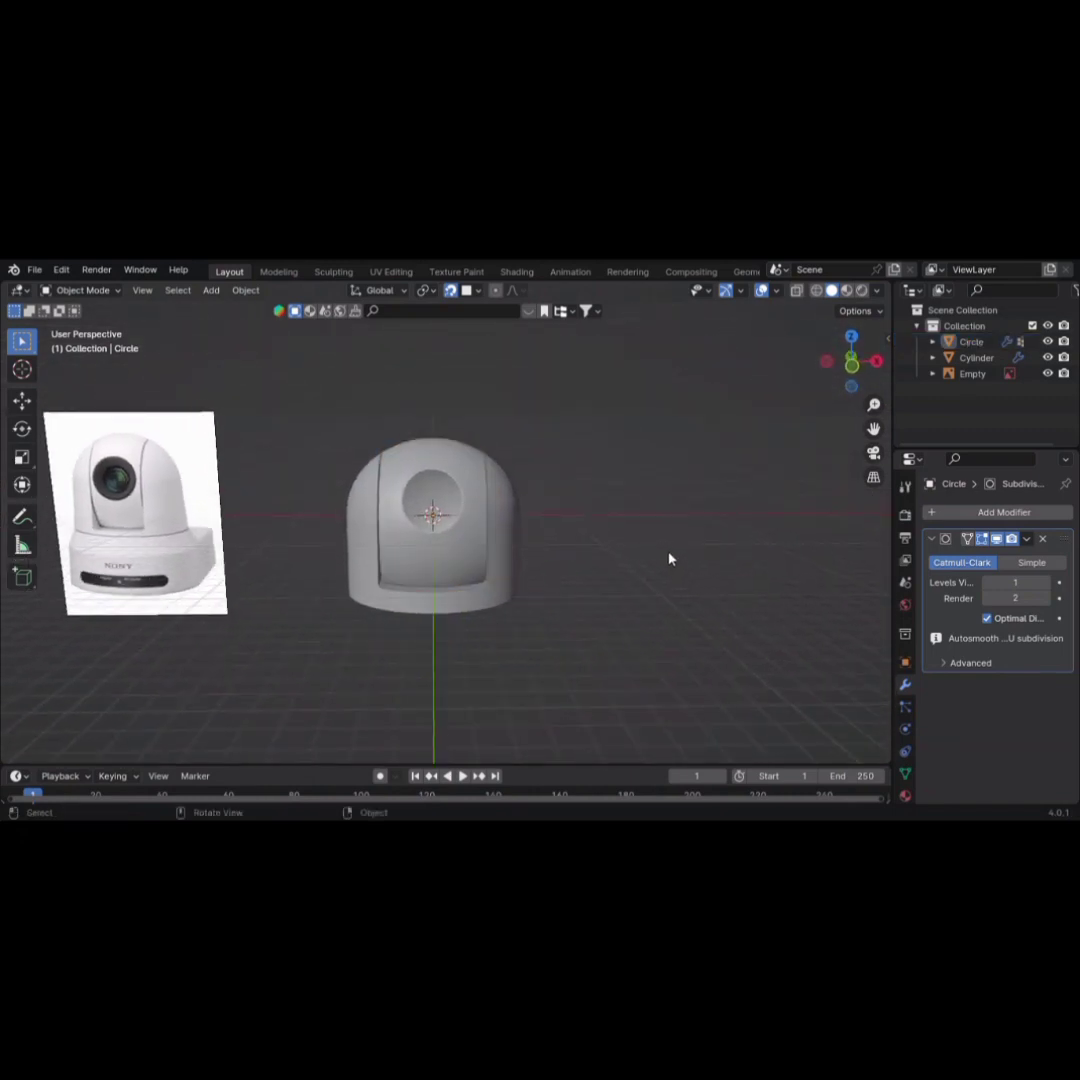
key("grave")
left_click(588, 497)
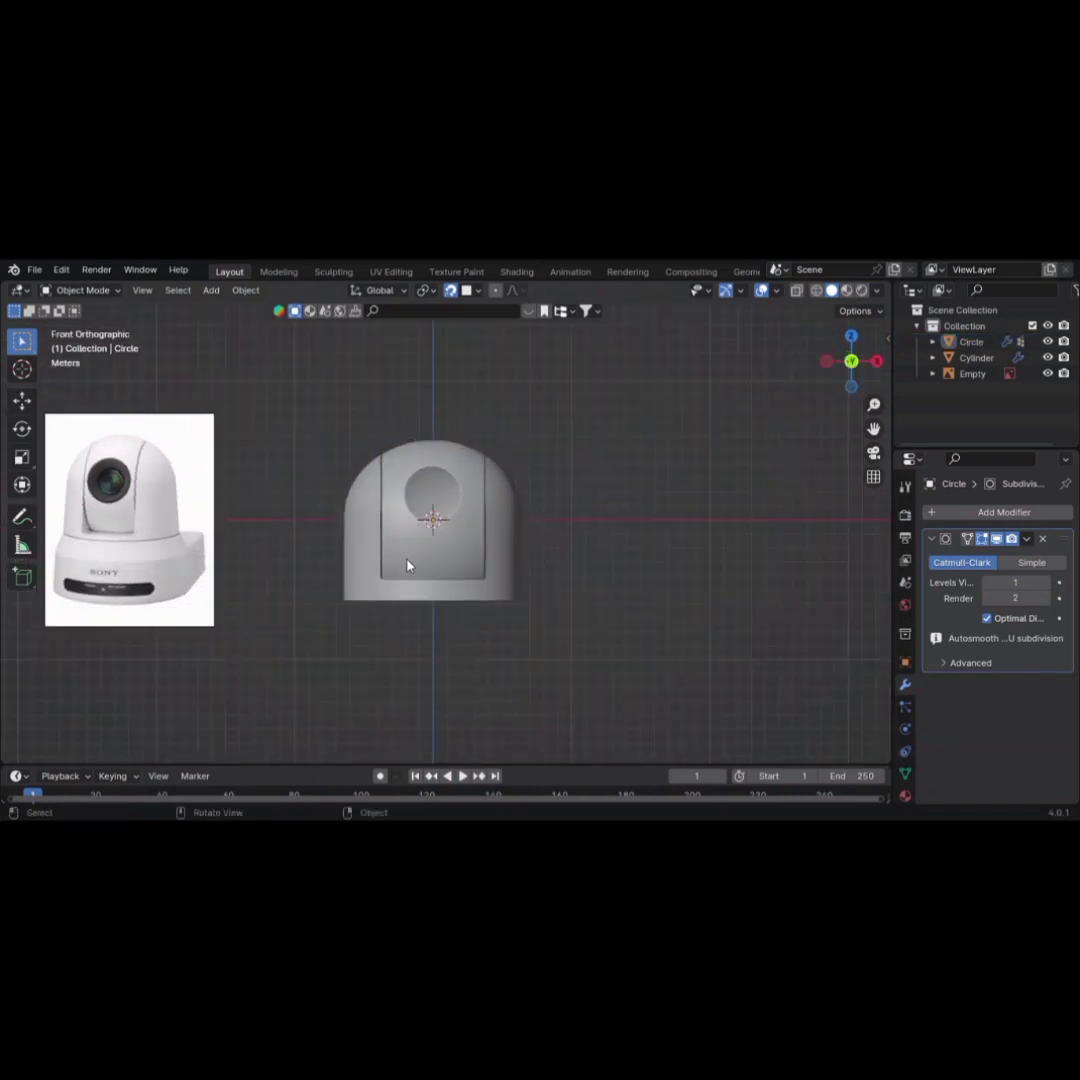
scroll(440, 555, "up", 1)
middle_click_drag(468, 545, 581, 509, "shift")
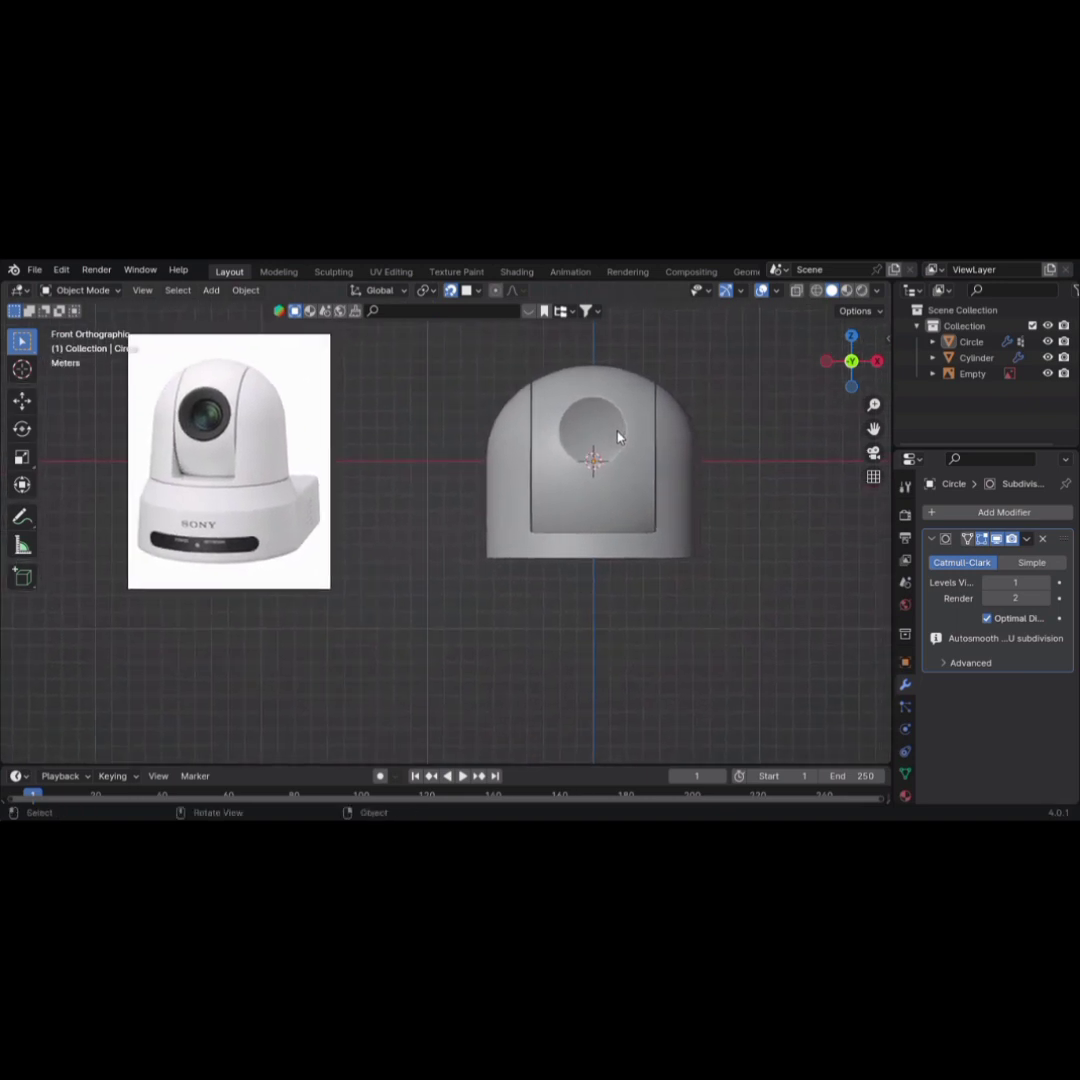
scroll(615, 495, "down", 2)
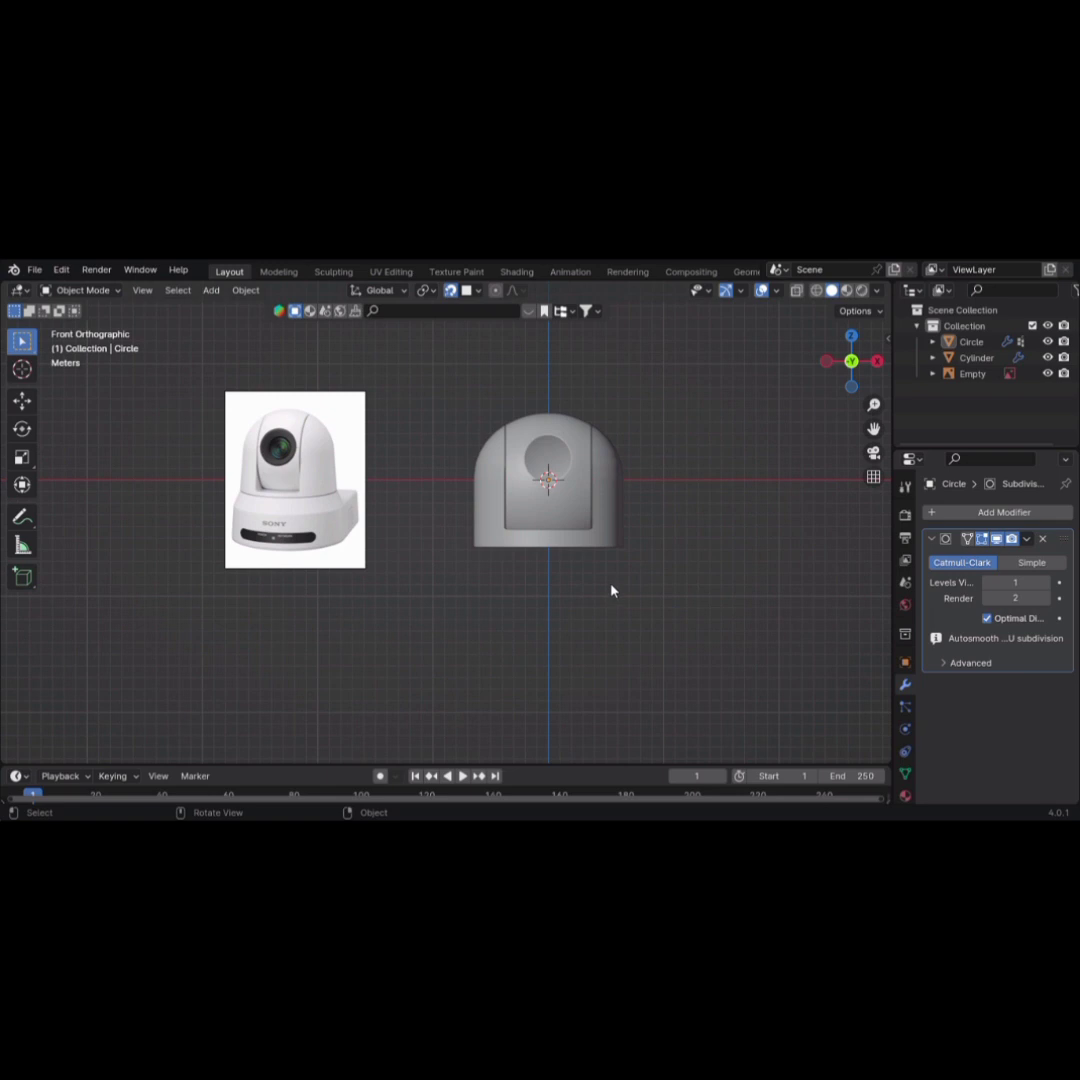
key("shift+a")
mouse_move(573, 508)
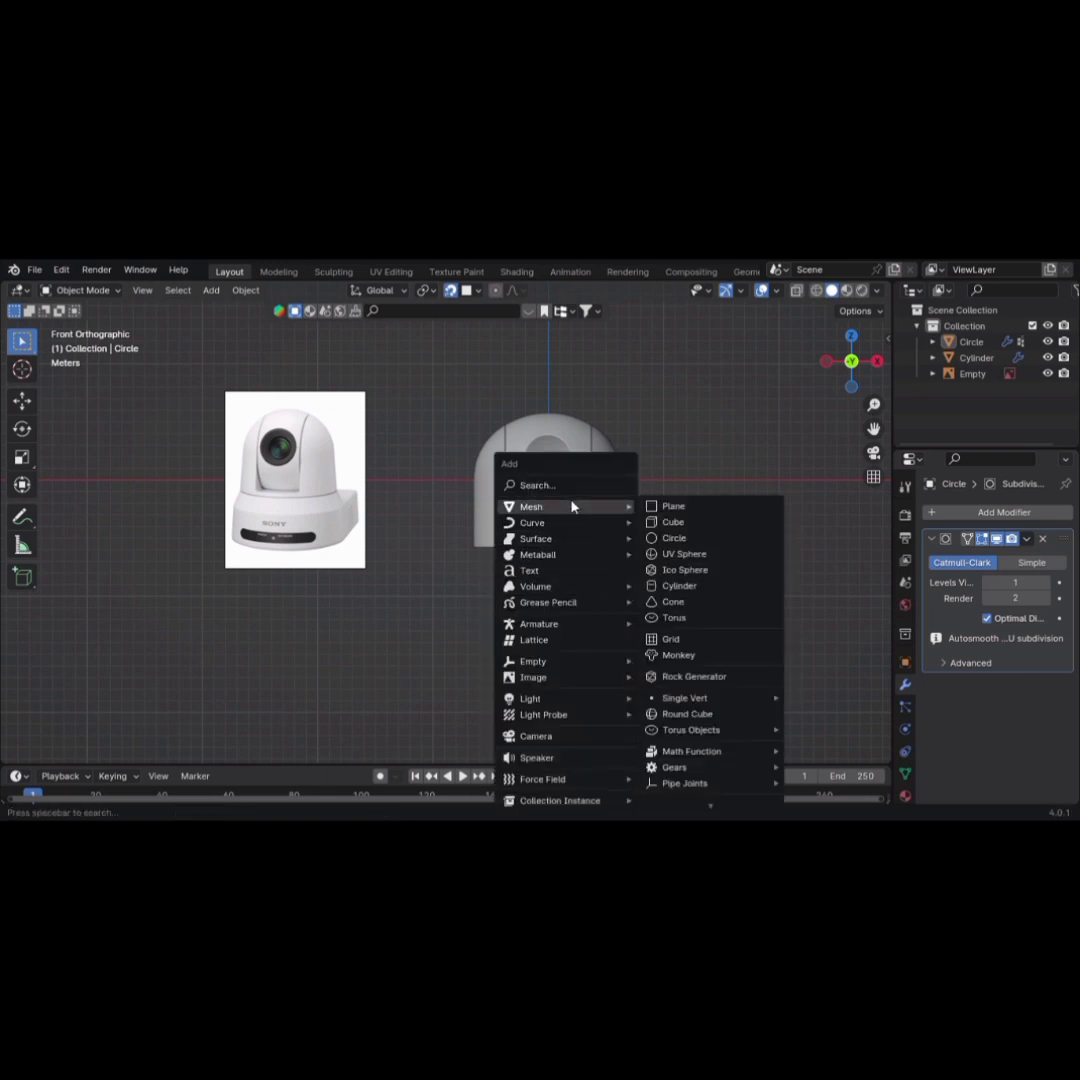
left_click(674, 538)
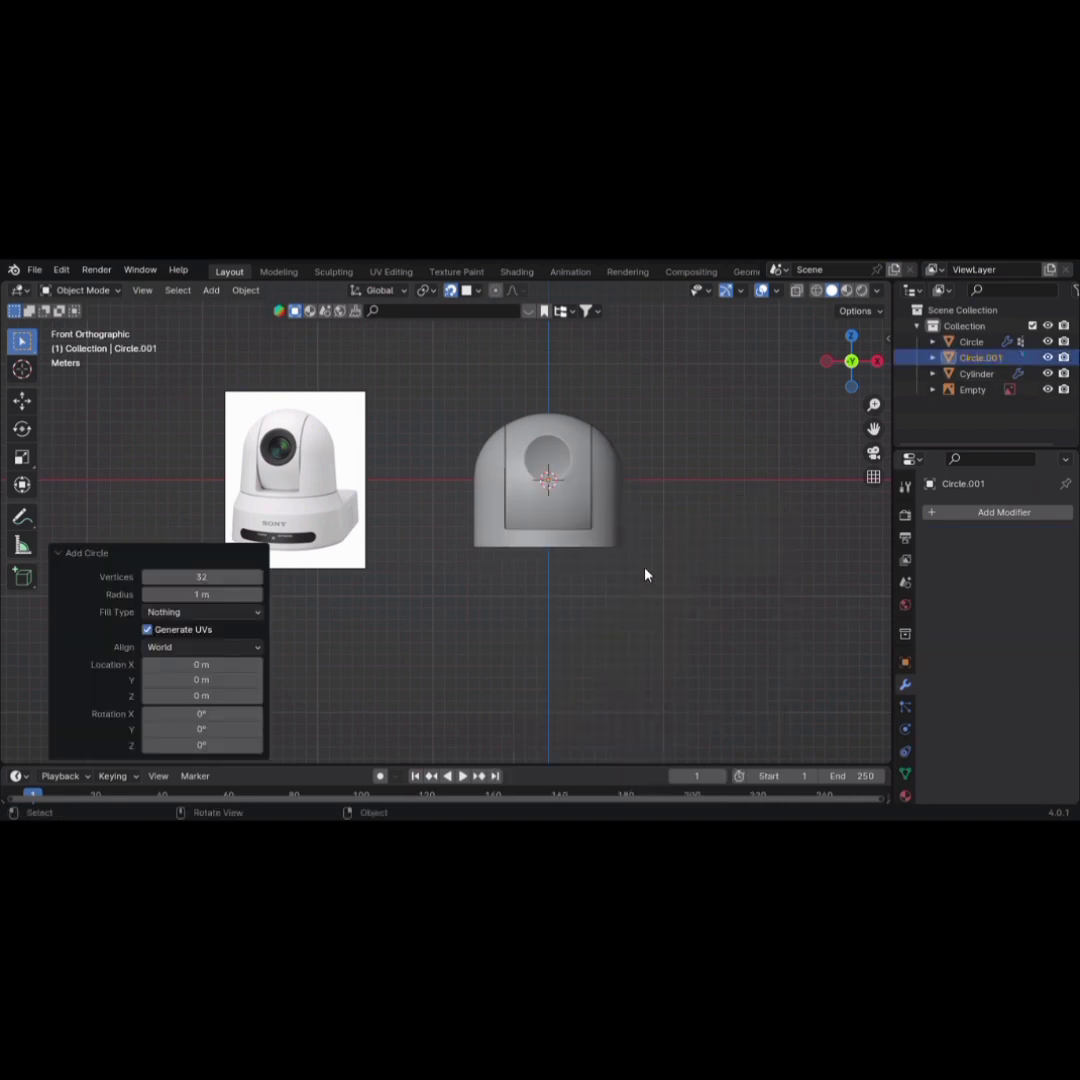
Rotate the new circle's vertices 90° about the X axis in Edit Mode
key("Tab")
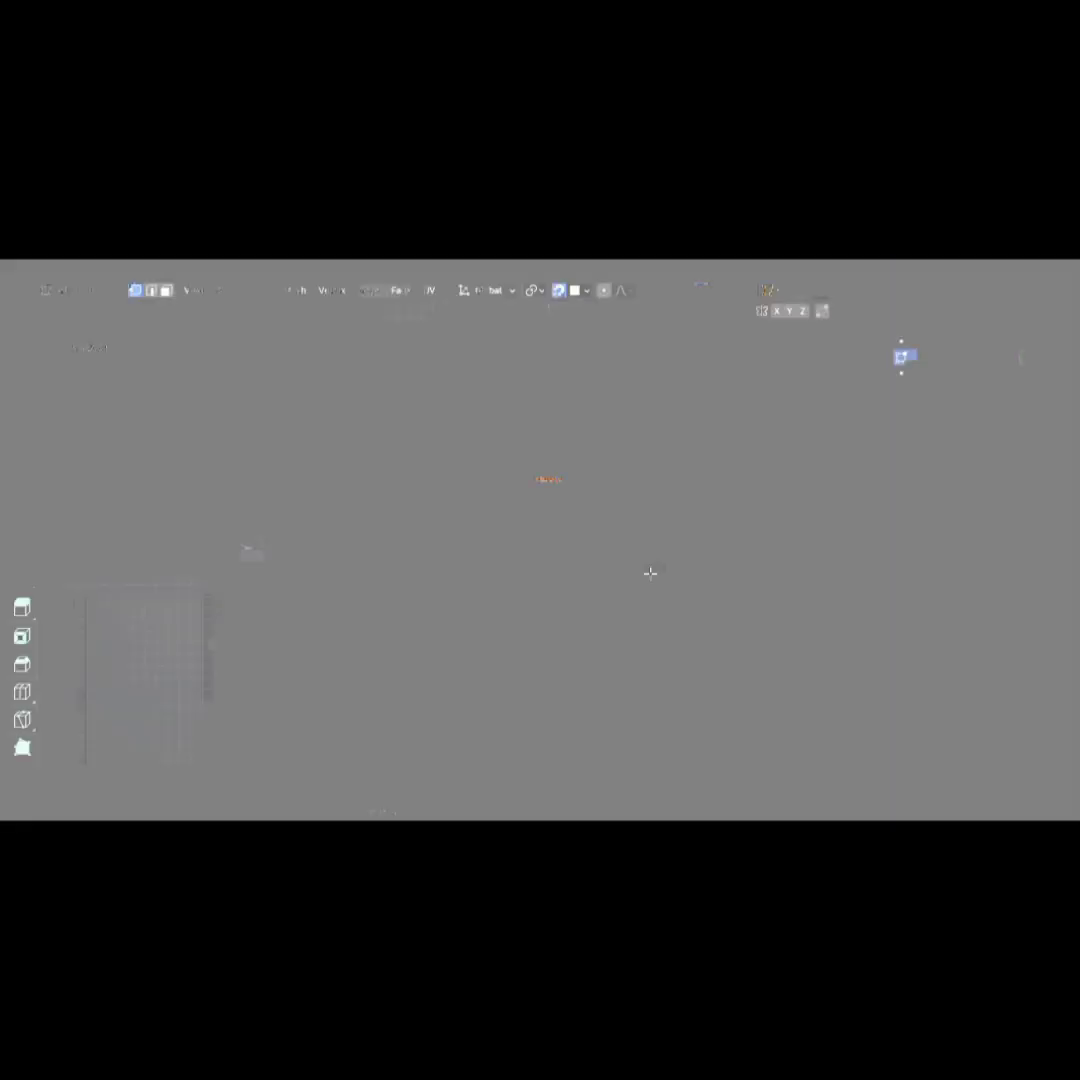
type("rx")
type("90")
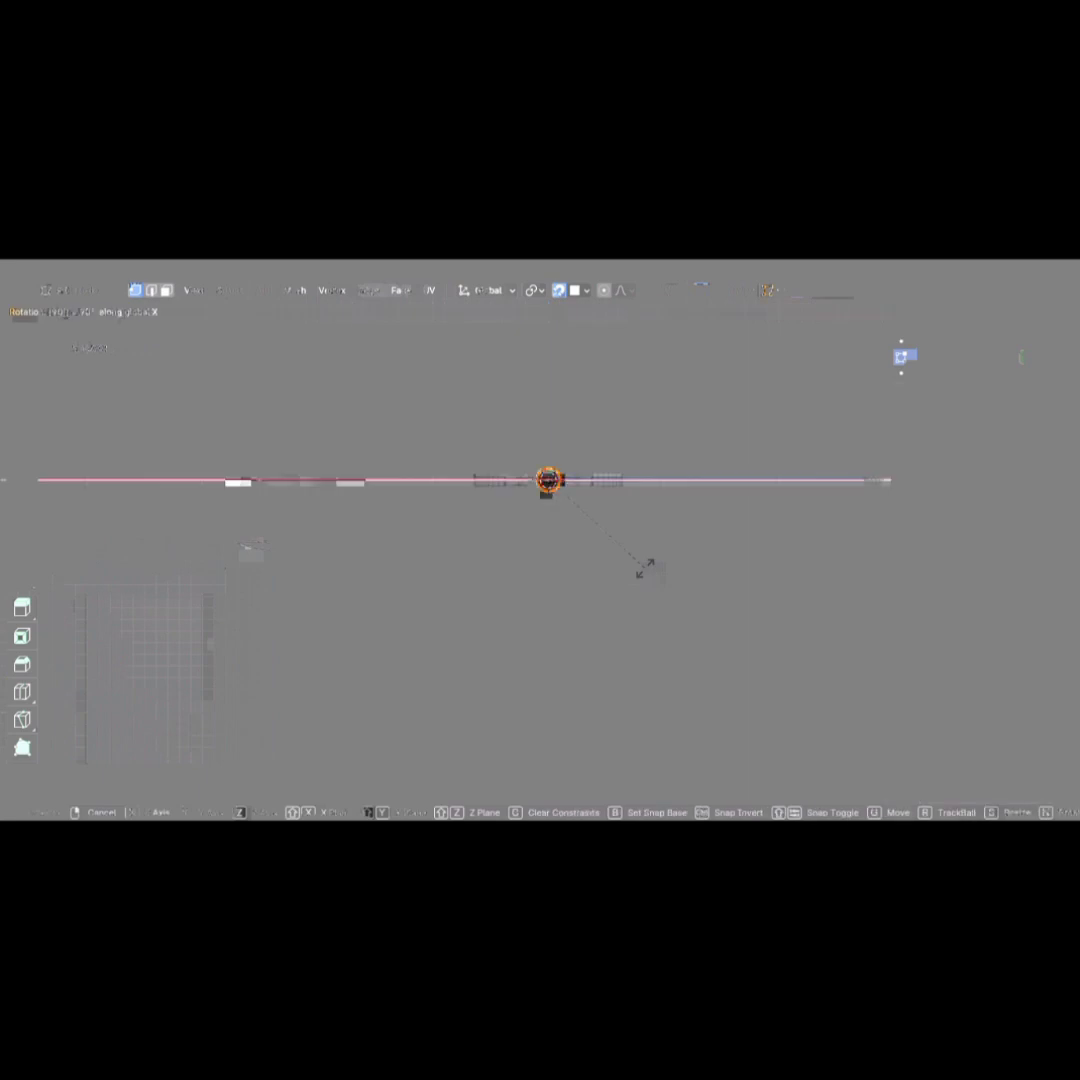
key("Return")
Scale the circle by about 2.06, move it about 1.79 m up onto the lens opening, and scale it by about 0.916
scroll(575, 497, "up", 2)
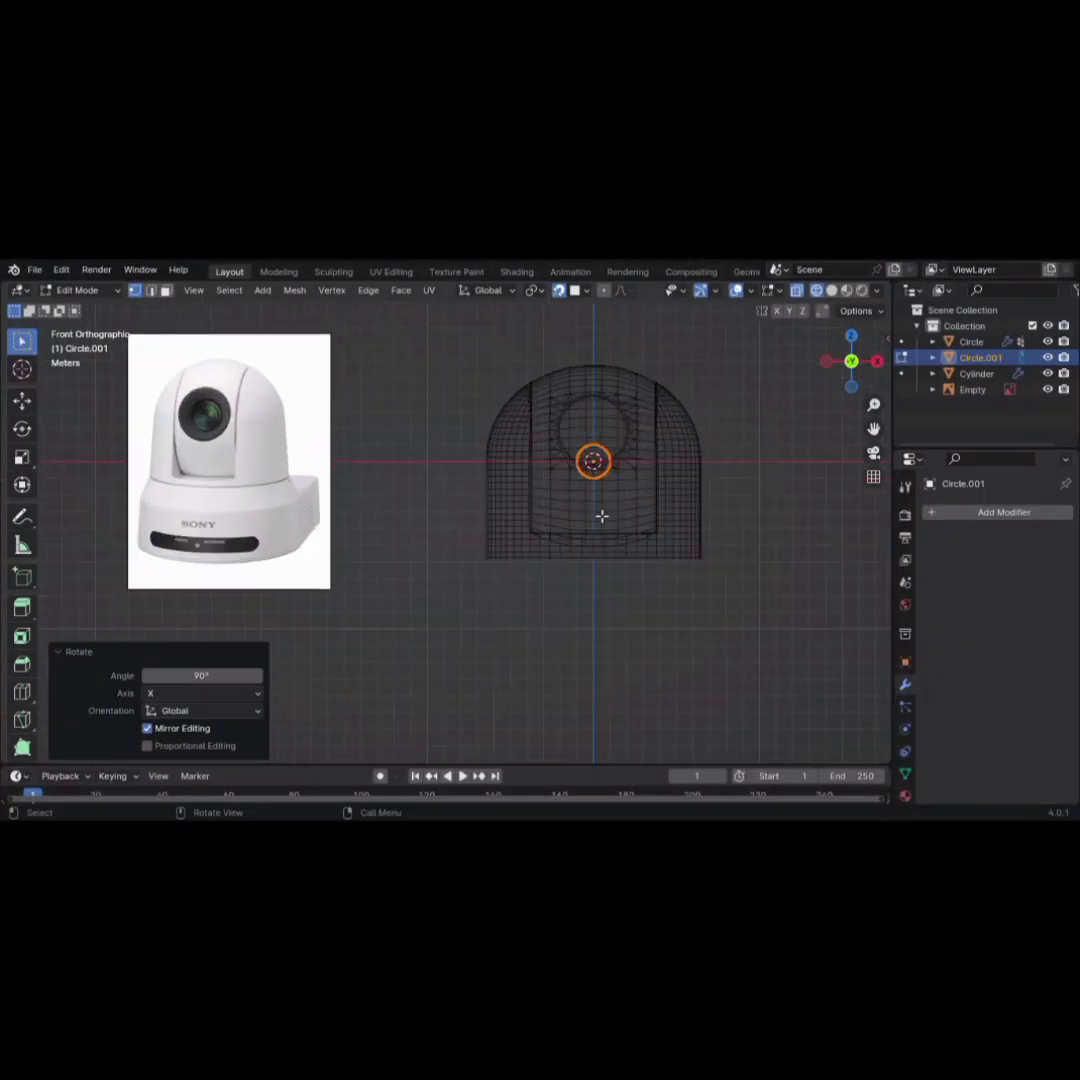
middle_click_drag(601, 516, 499, 617, "shift")
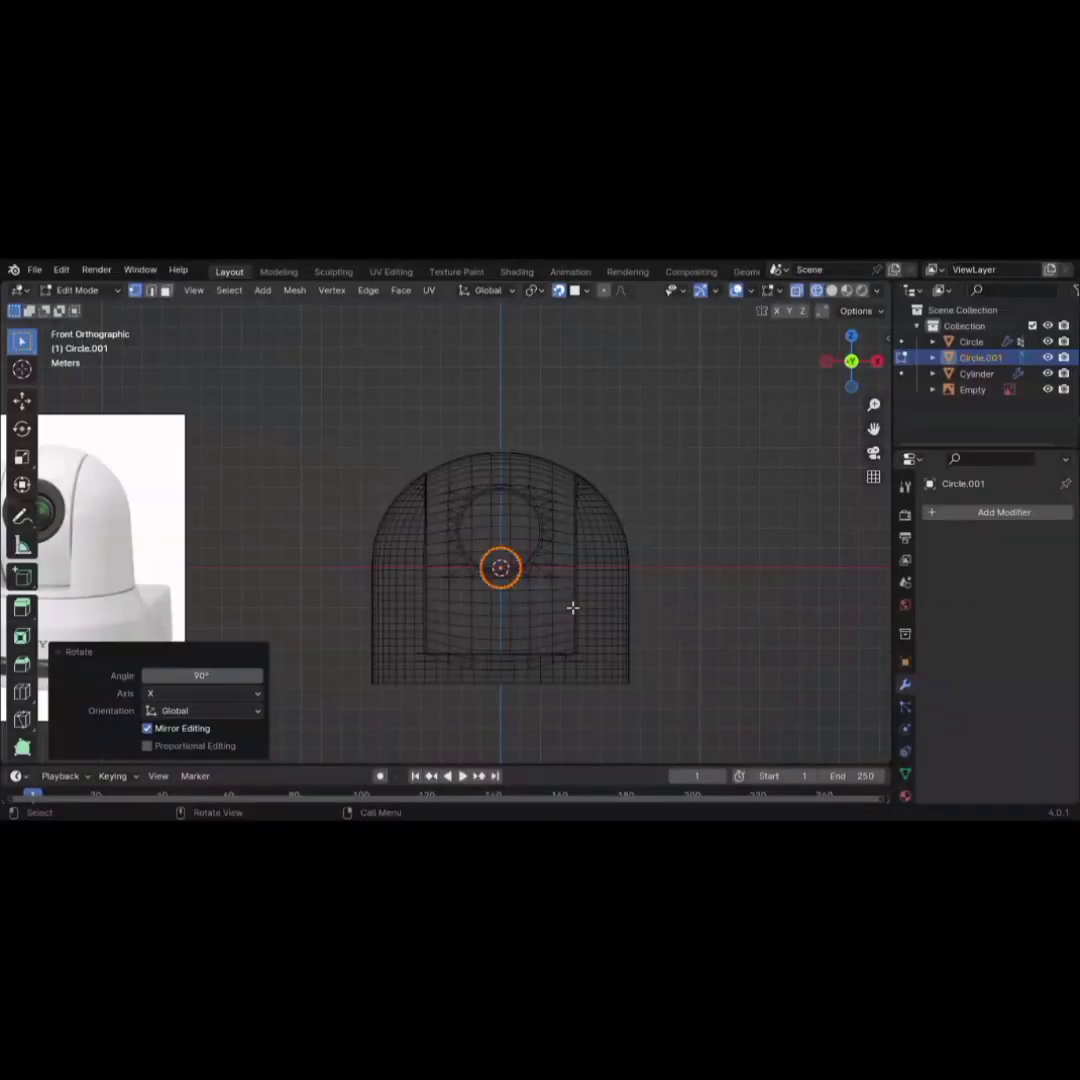
key("s")
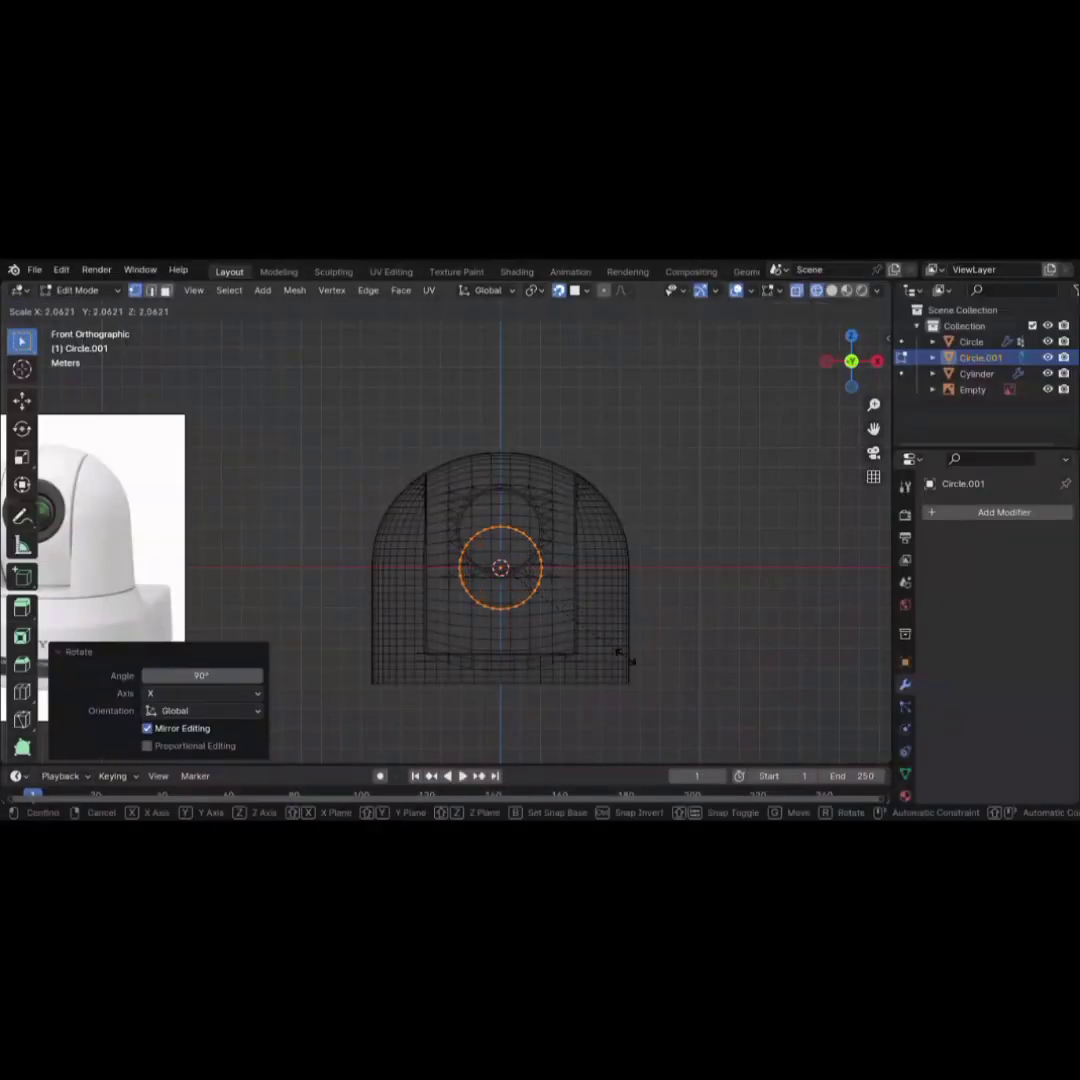
left_click(625, 655)
key("g")
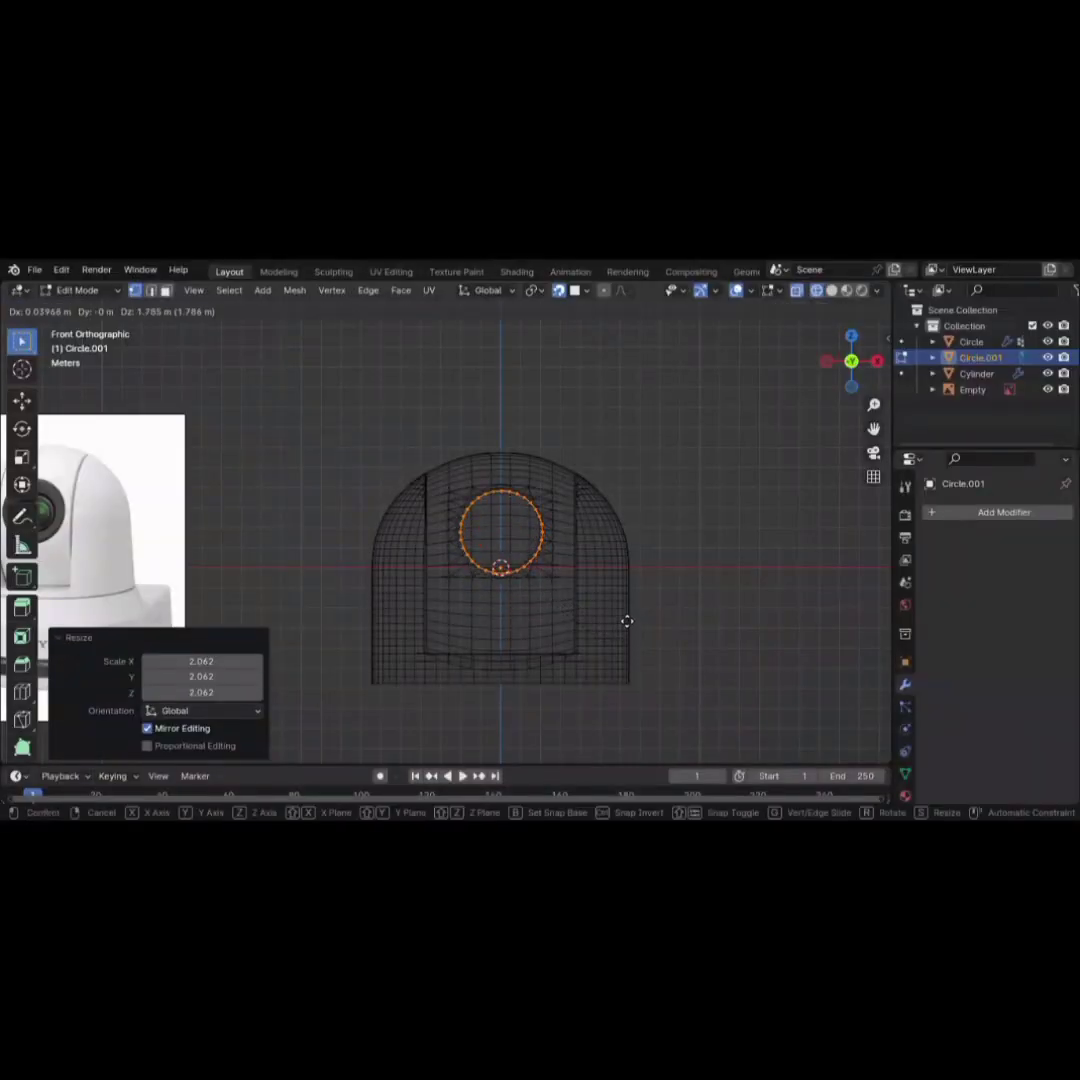
left_click(626, 621)
key("s")
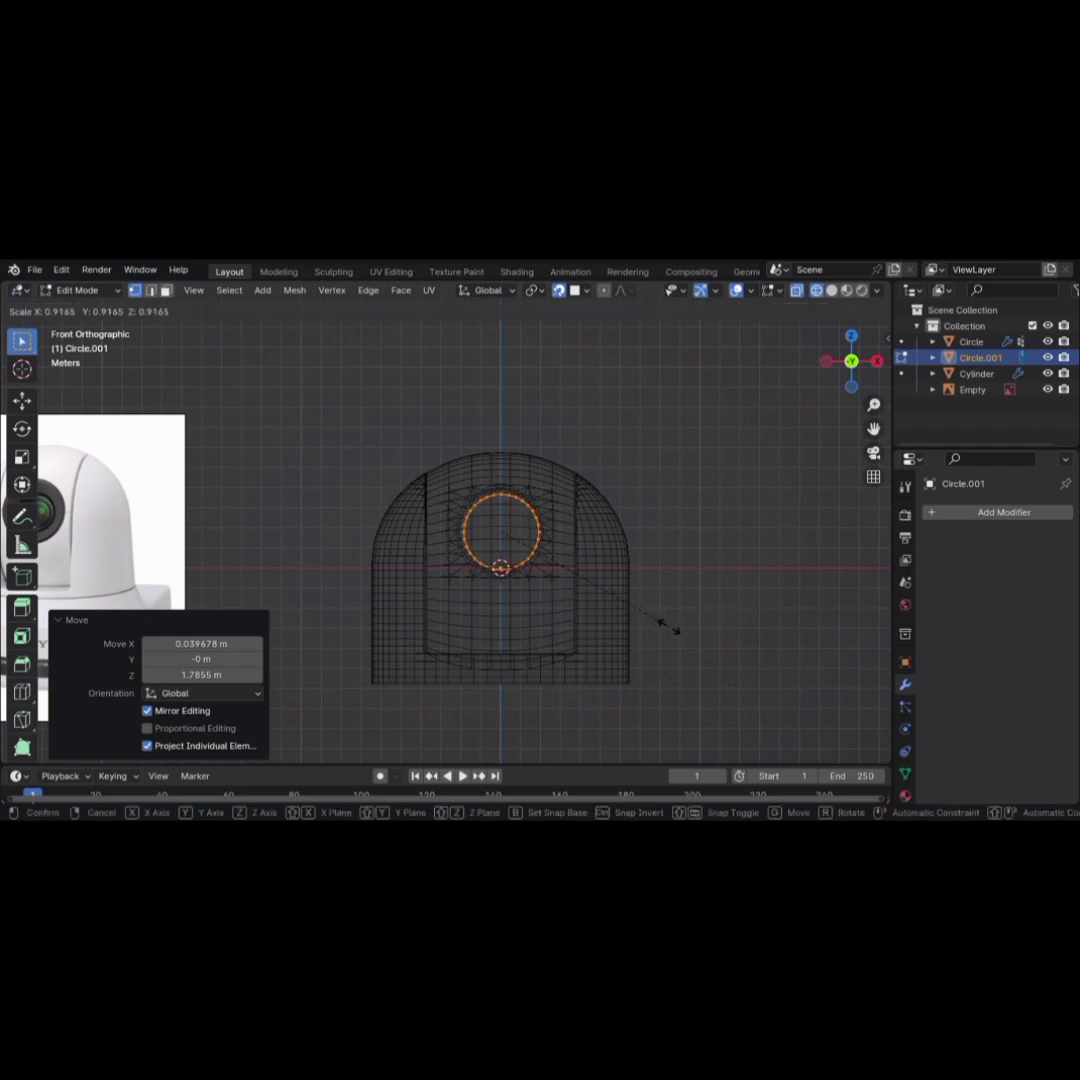
left_click(677, 631)
Try to flatten the circle to 0 along Y in the left view, undo its latest edits, and return to Object Mode
key("ctrl+KP_3")
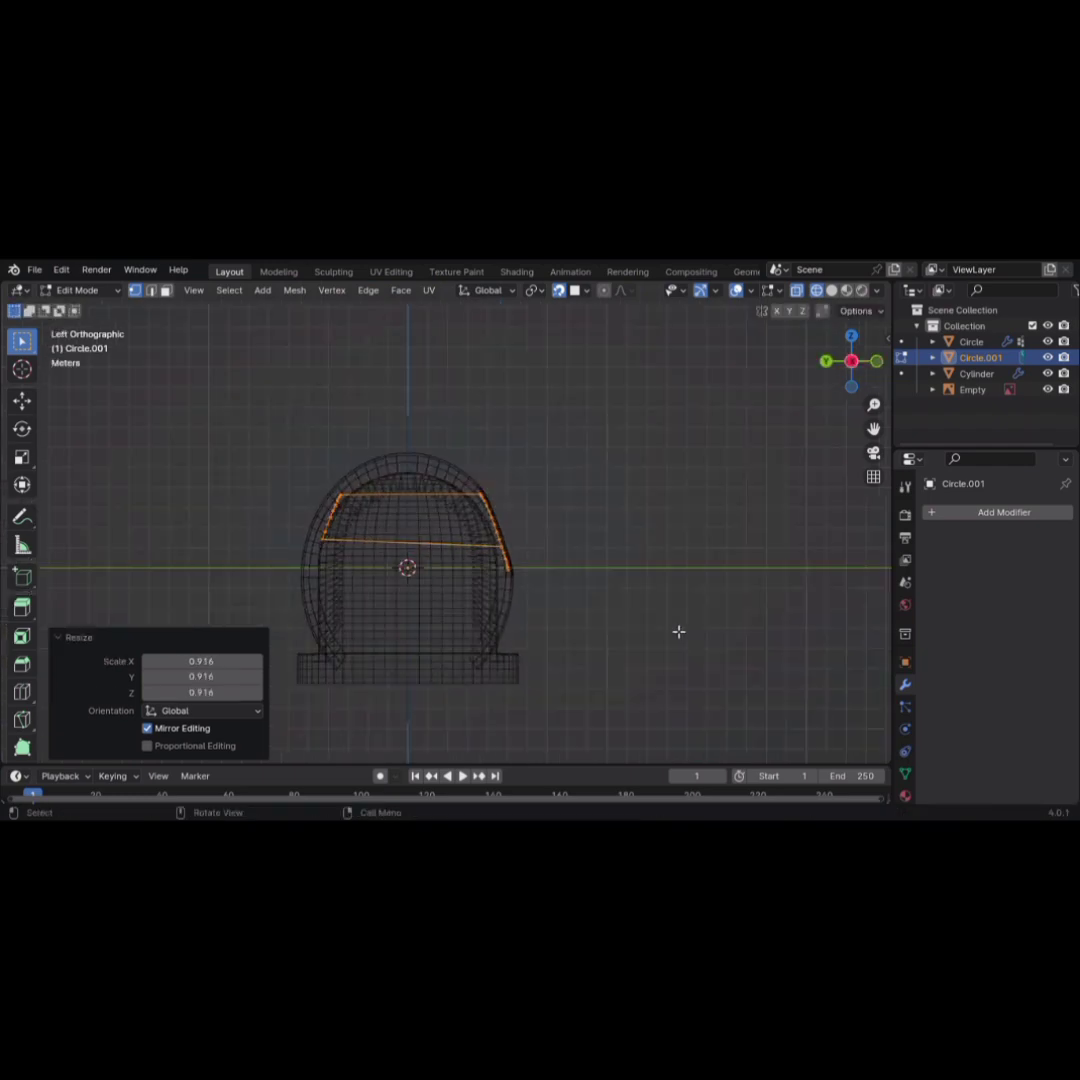
type("sy")
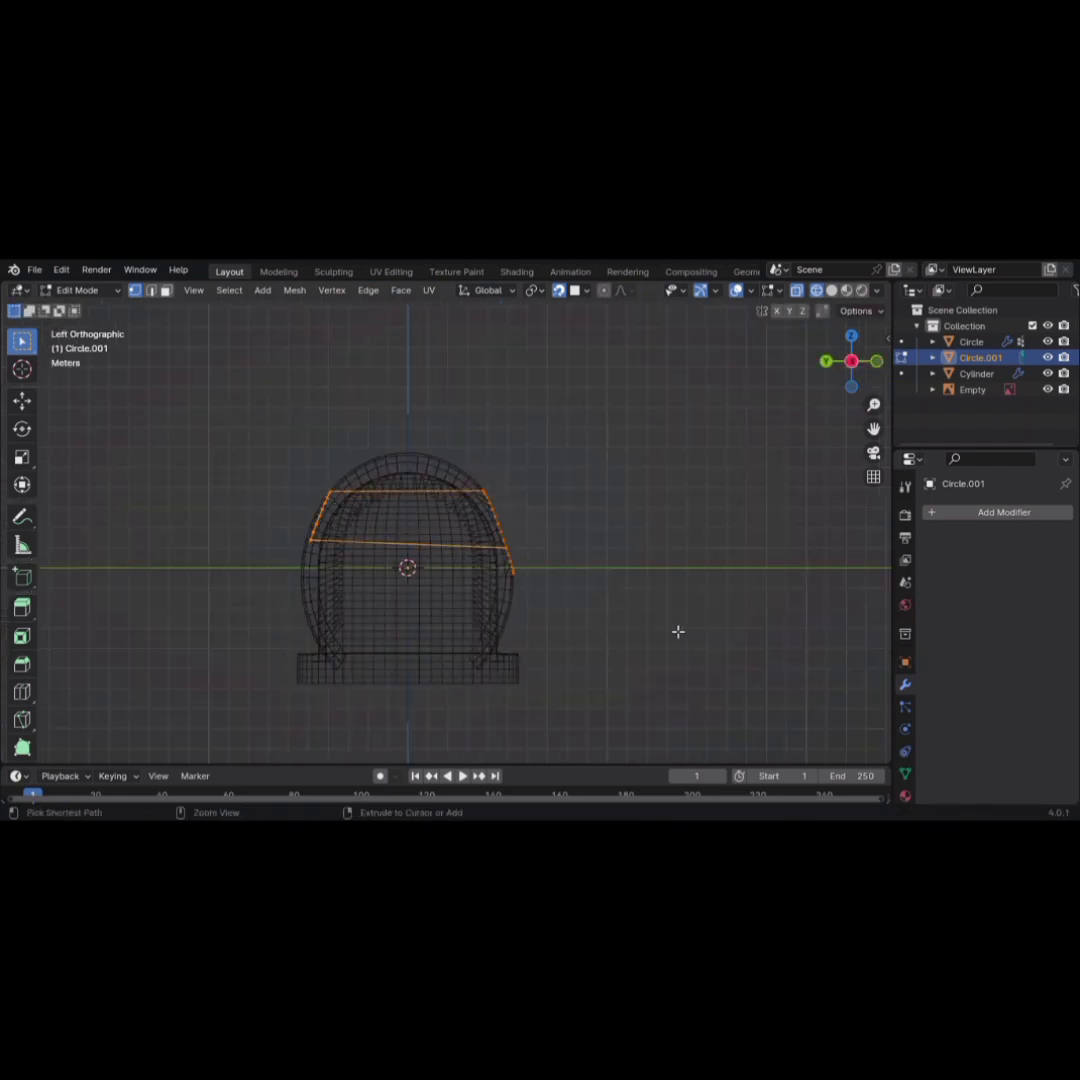
type("0")
key("Return")
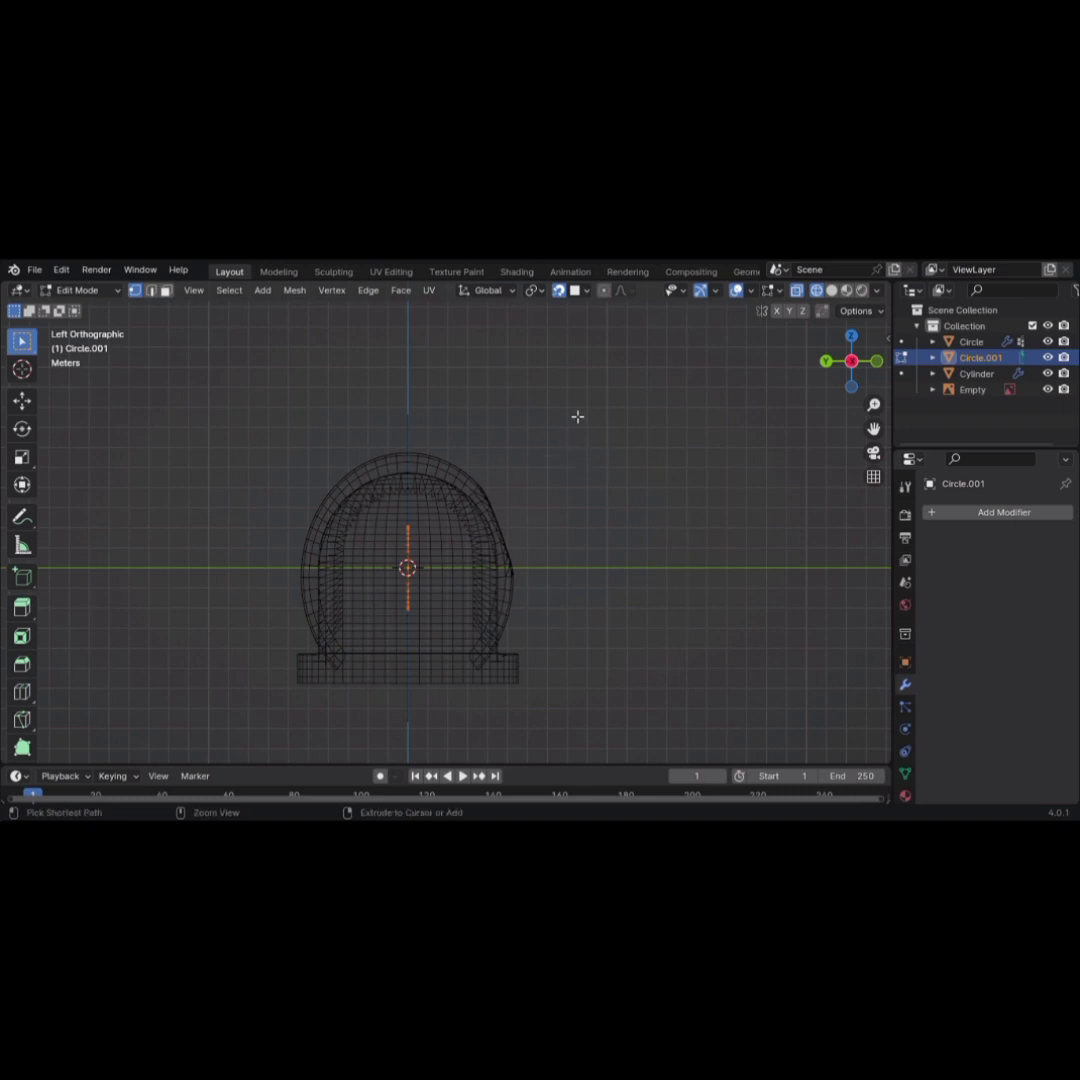
key("ctrl+z")
key("ctrl+z")
key("Tab")
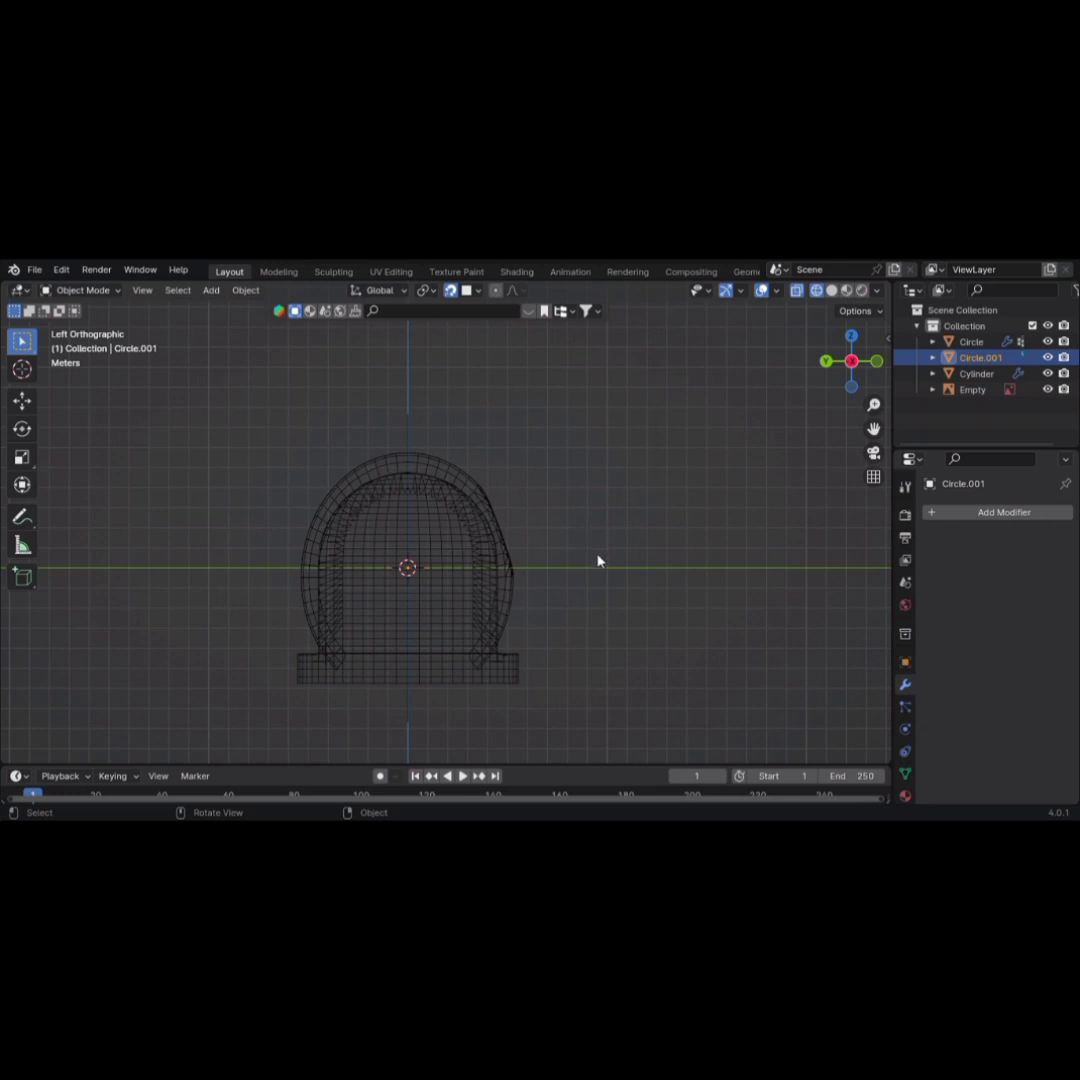
Add a second circle mesh at the origin and turn off snapping
key("shift+a")
mouse_move(581, 506)
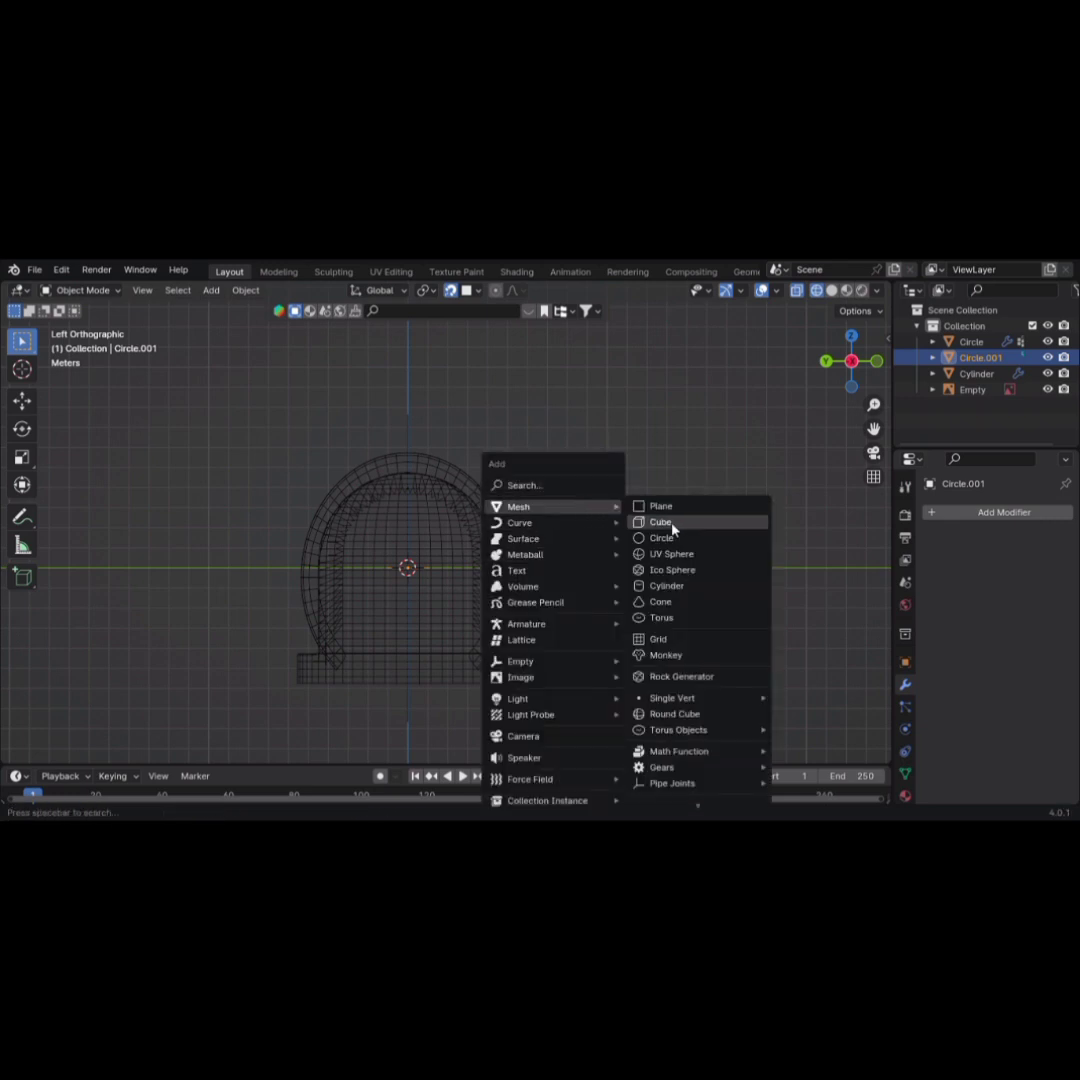
left_click(673, 539)
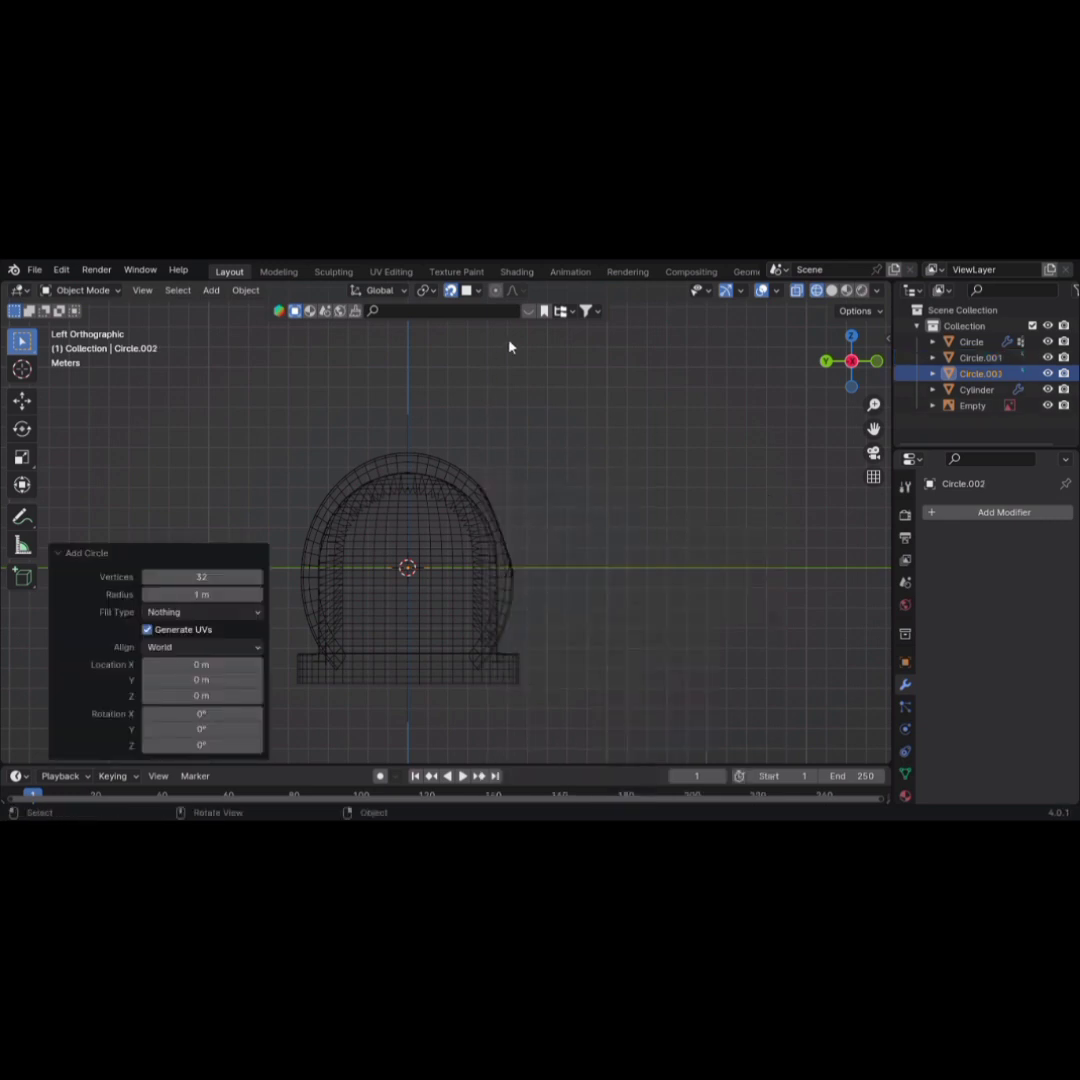
left_click(451, 290)
Rotate the second circle 90° about the X axis and scale it by about 2.087
type("rx")
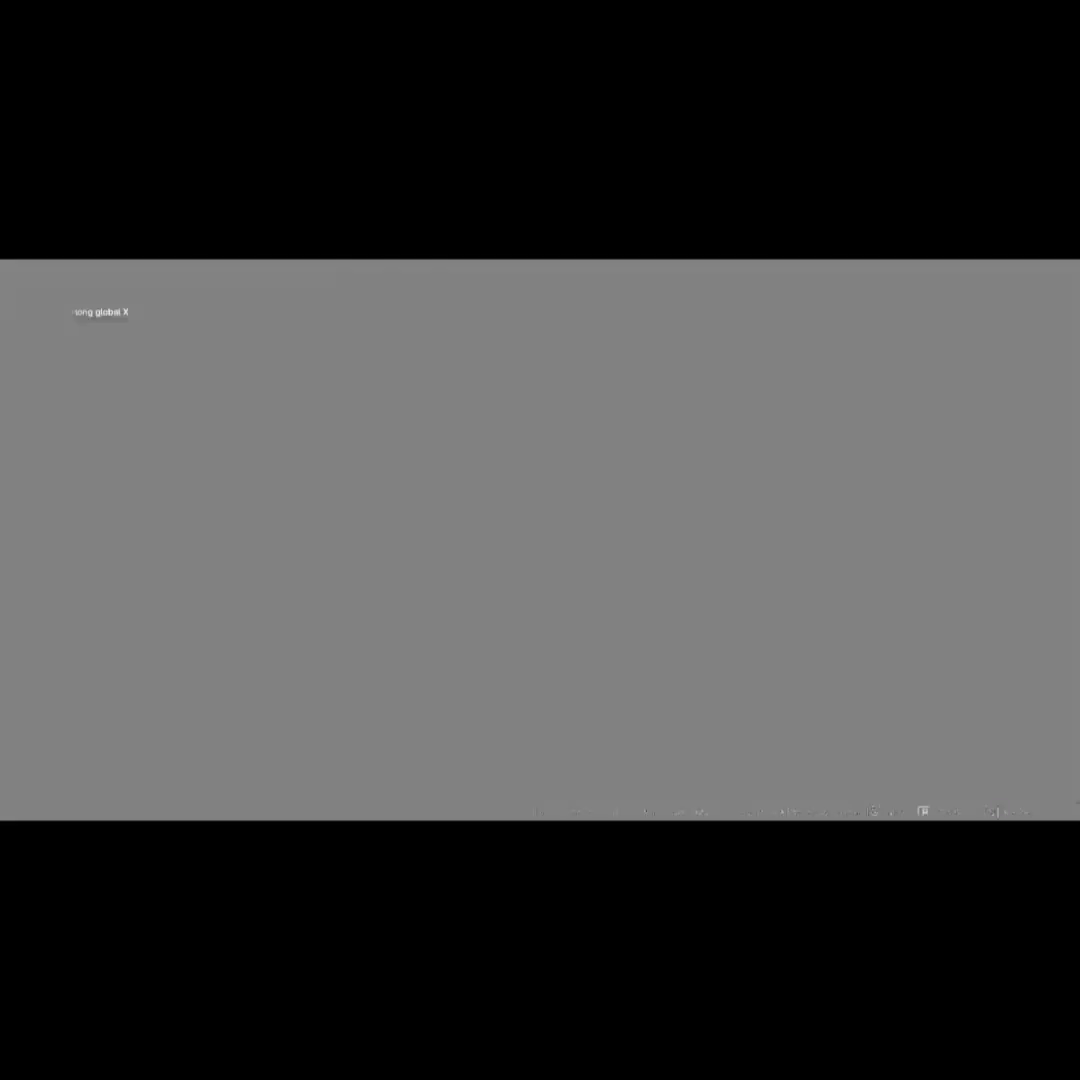
type("90")
key("Return")
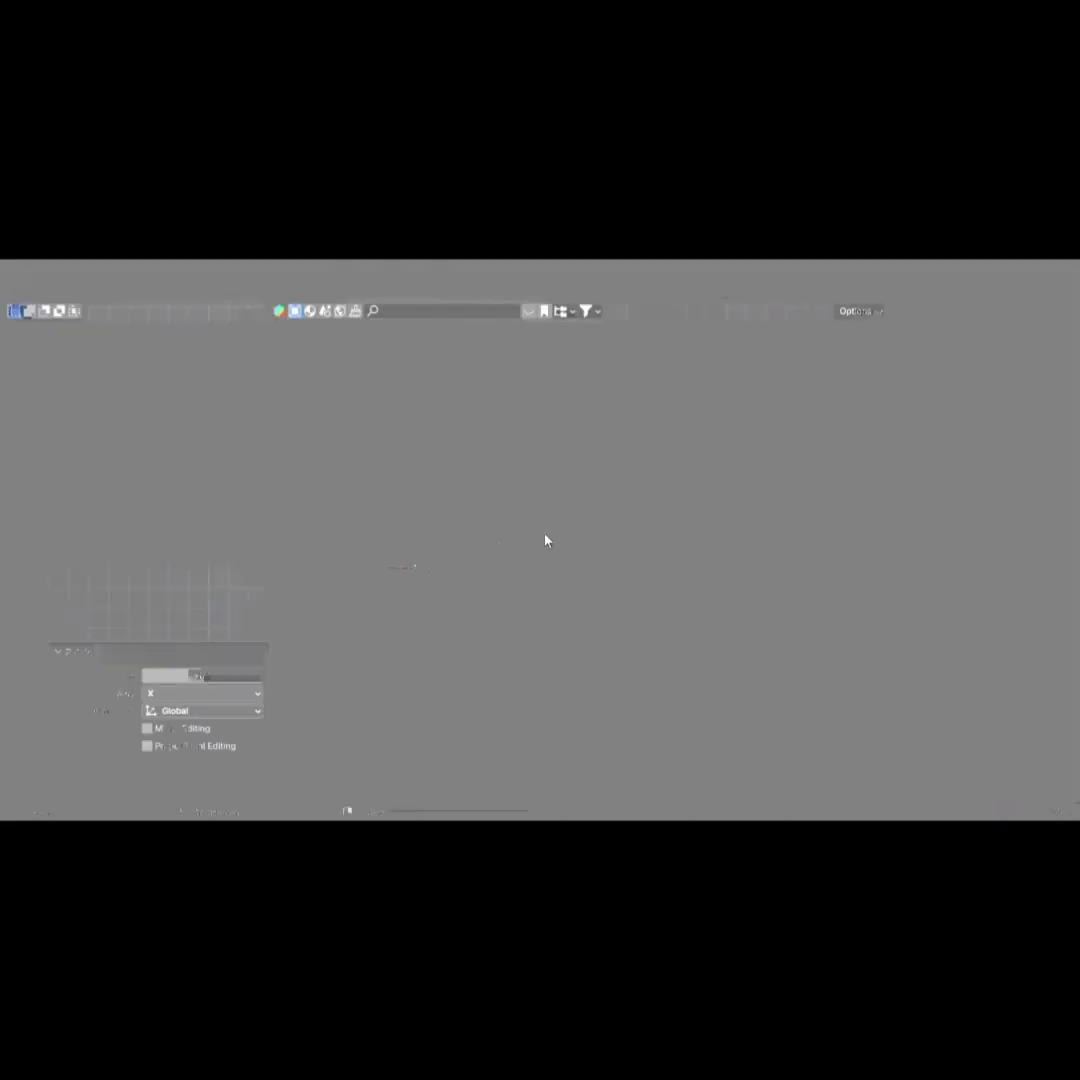
key("s")
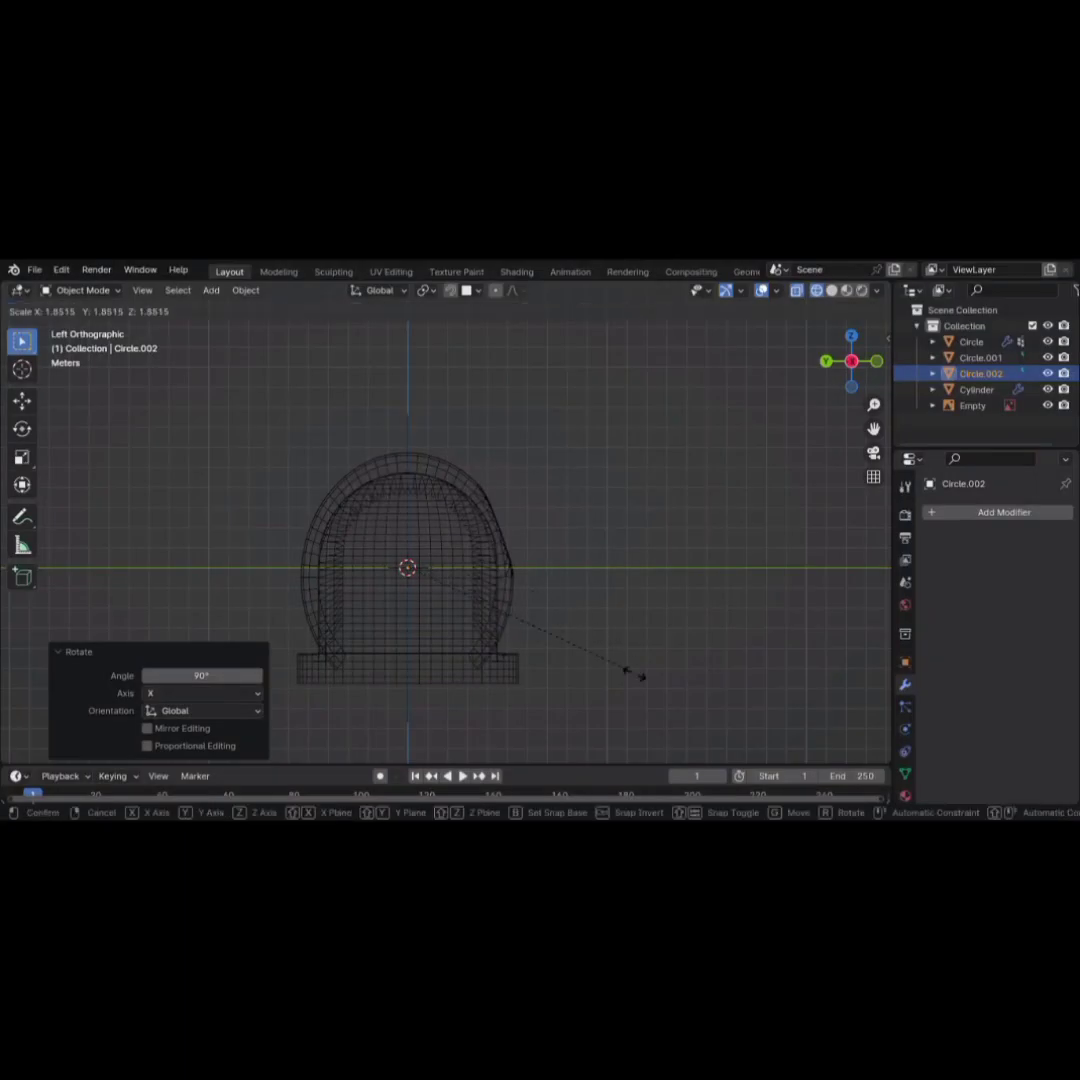
left_click(652, 697)
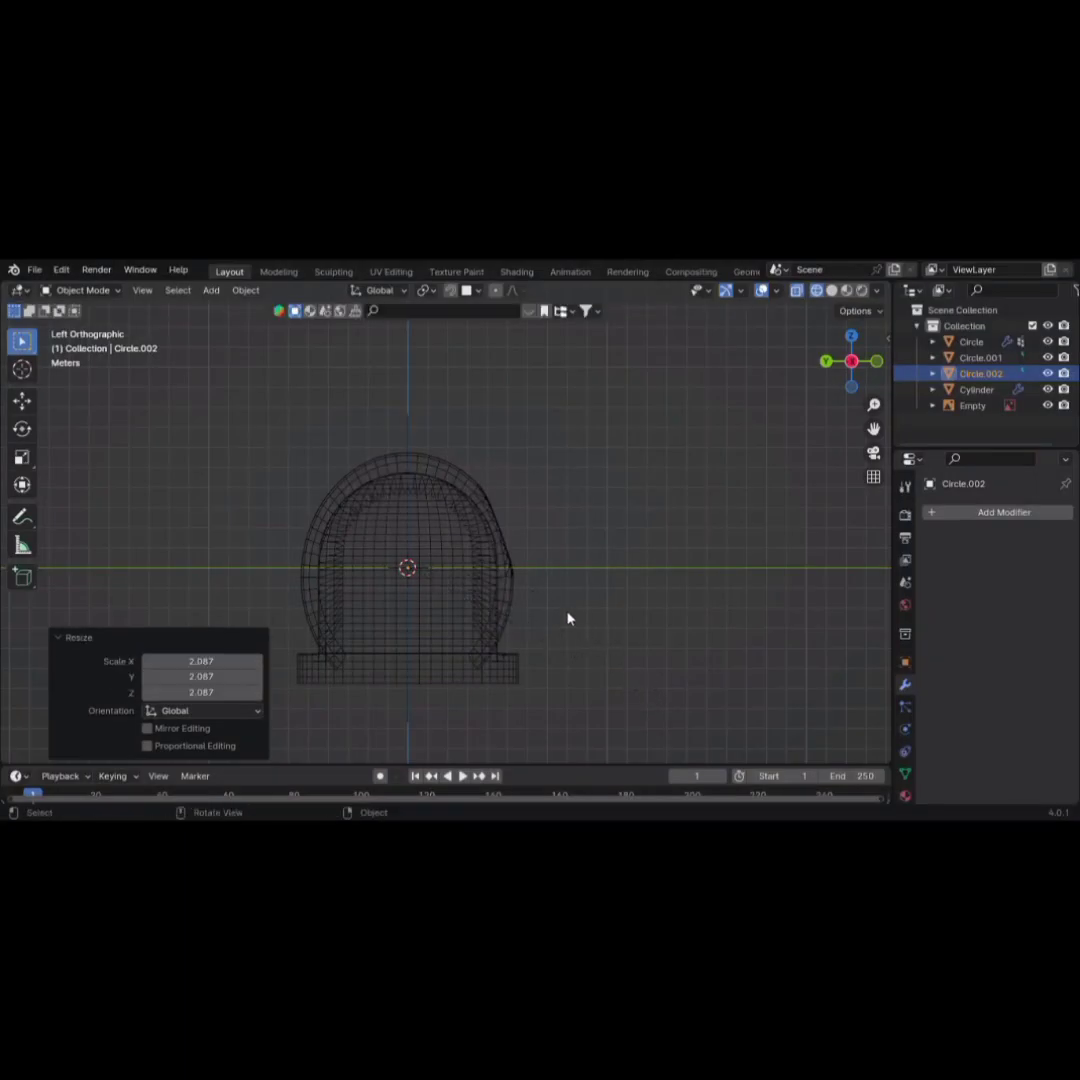
Compare the second circle with the lens opening in front view and apply the circle's scale in Object Mode
key("Tab")
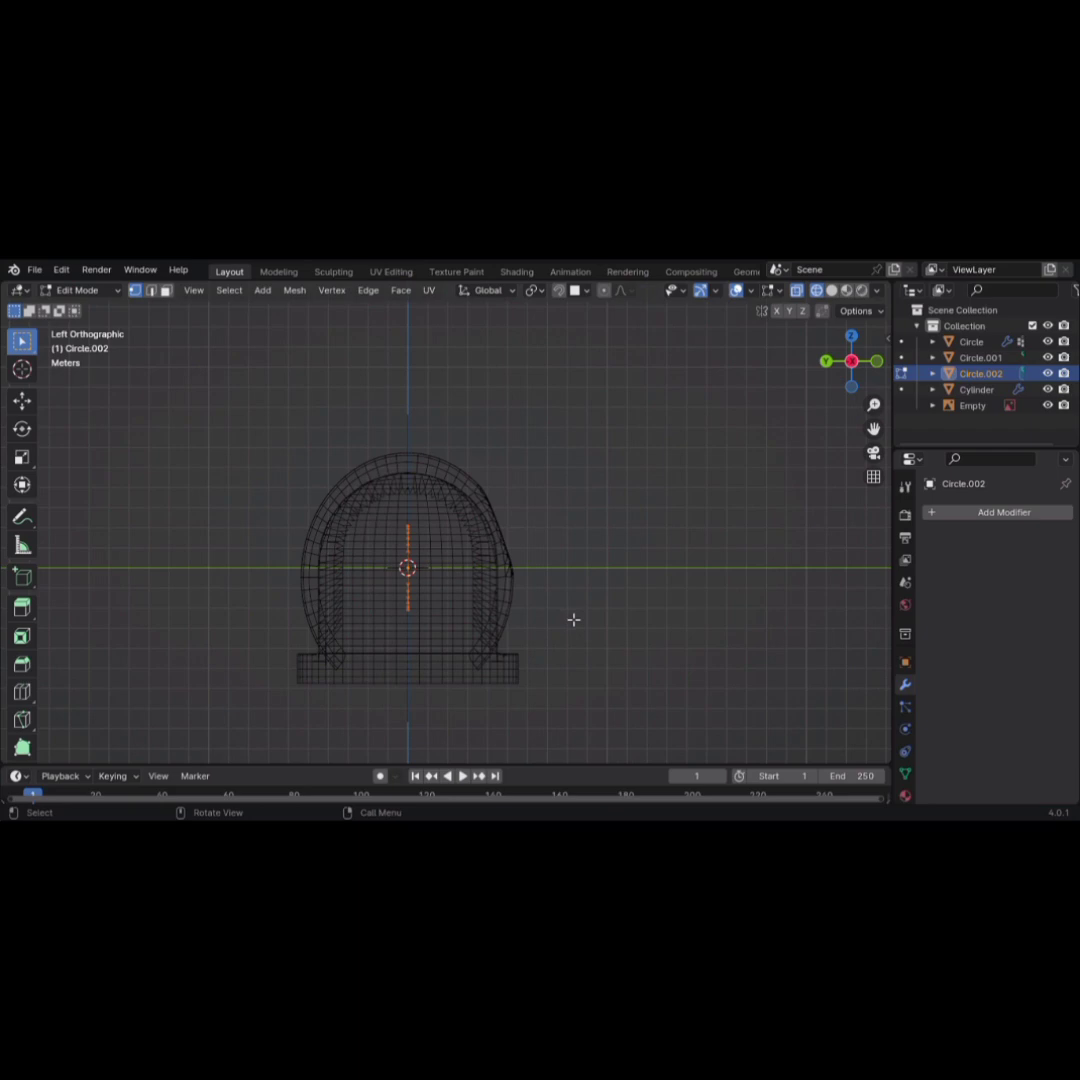
key("KP_1")
scroll(574, 620, "up", 5)
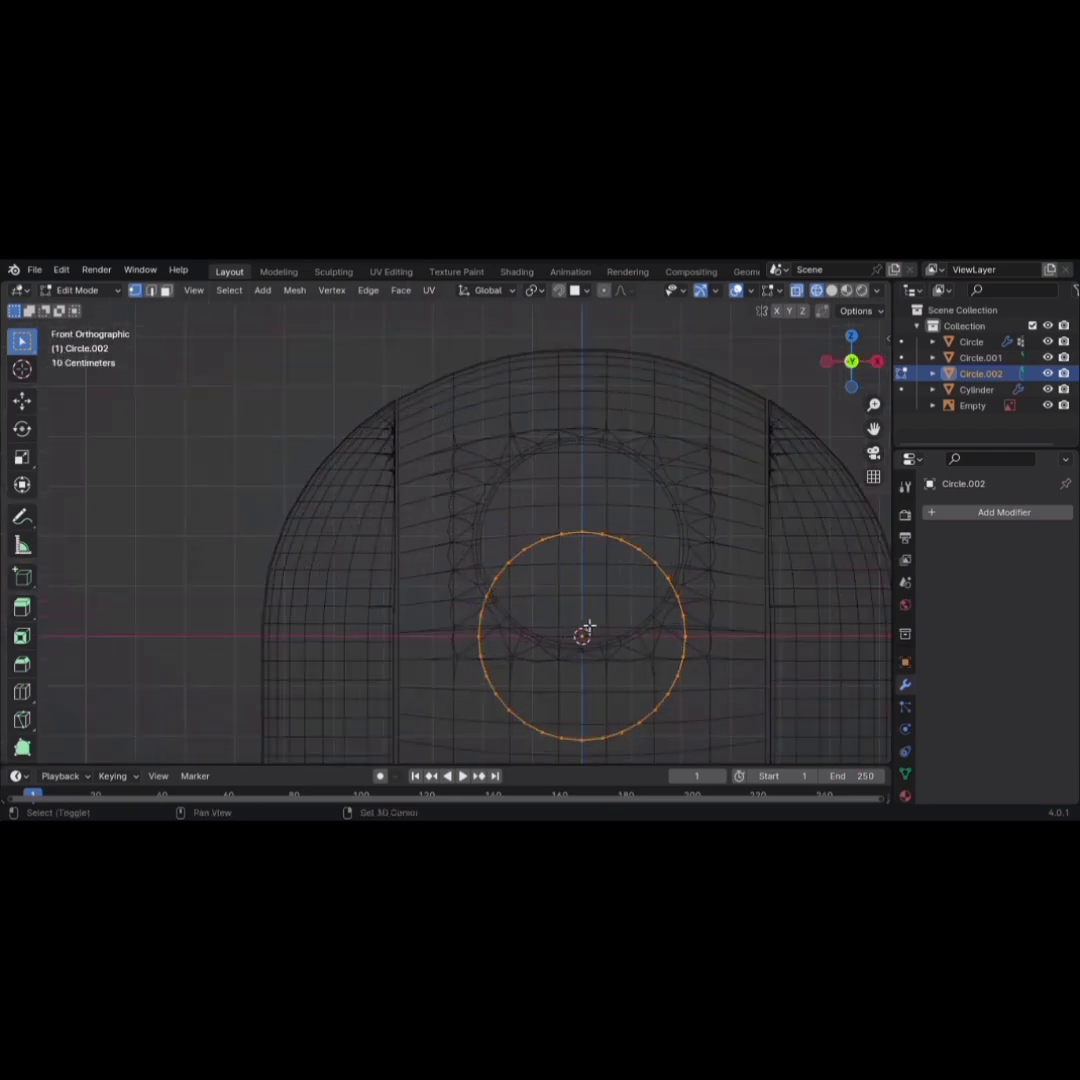
middle_click_drag(588, 627, 412, 494, "shift")
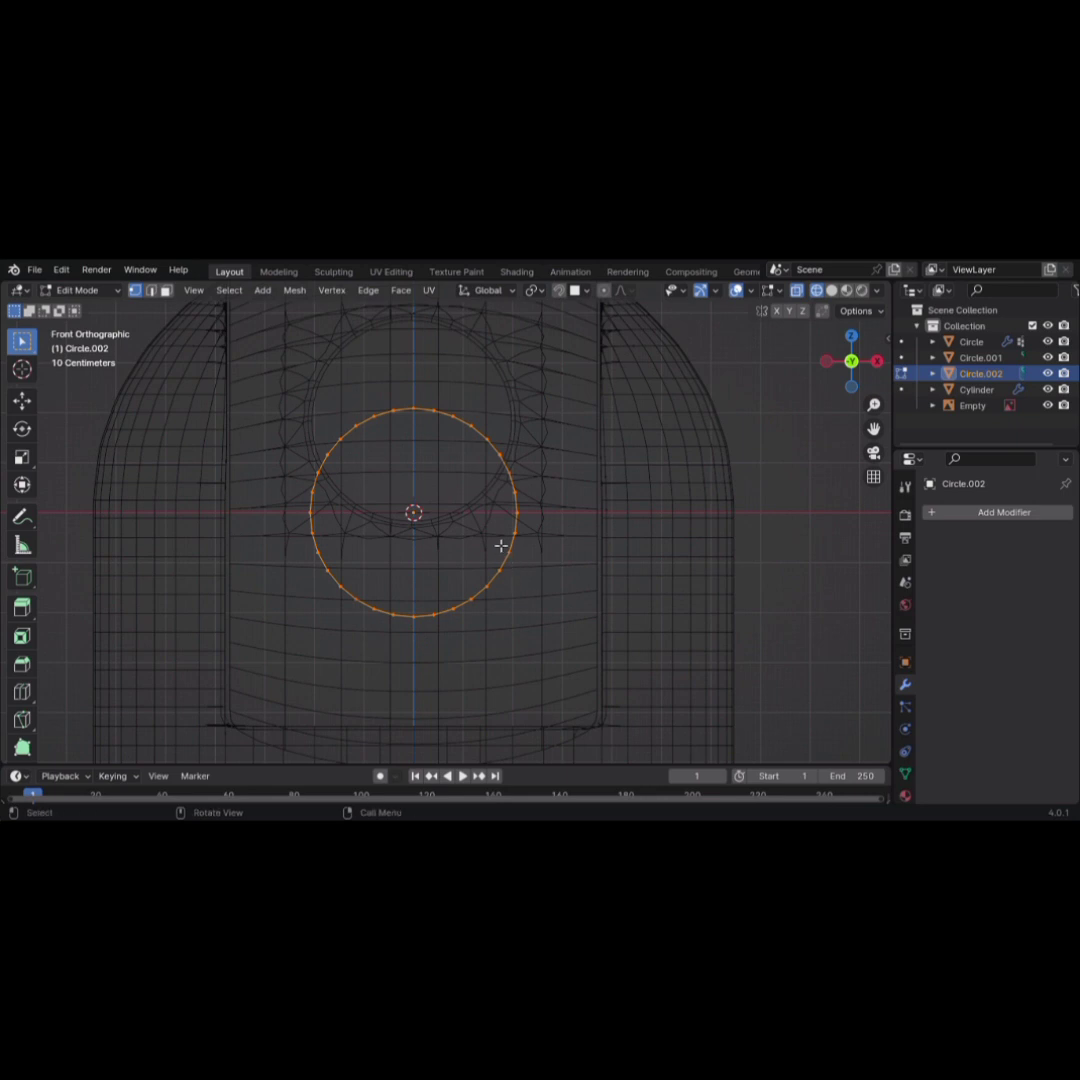
key("Tab")
key("ctrl+a")
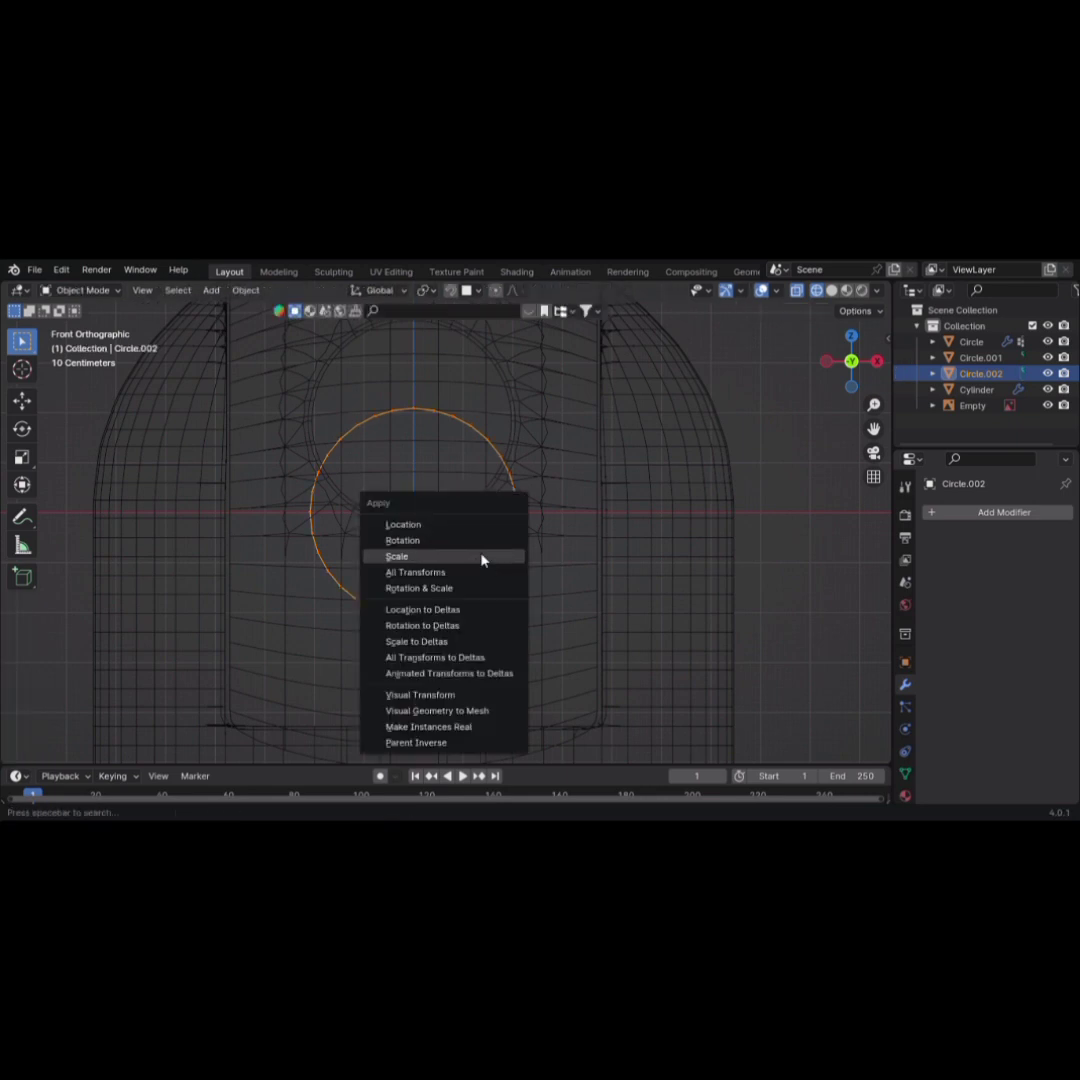
left_click(482, 557)
key("ctrl+a")
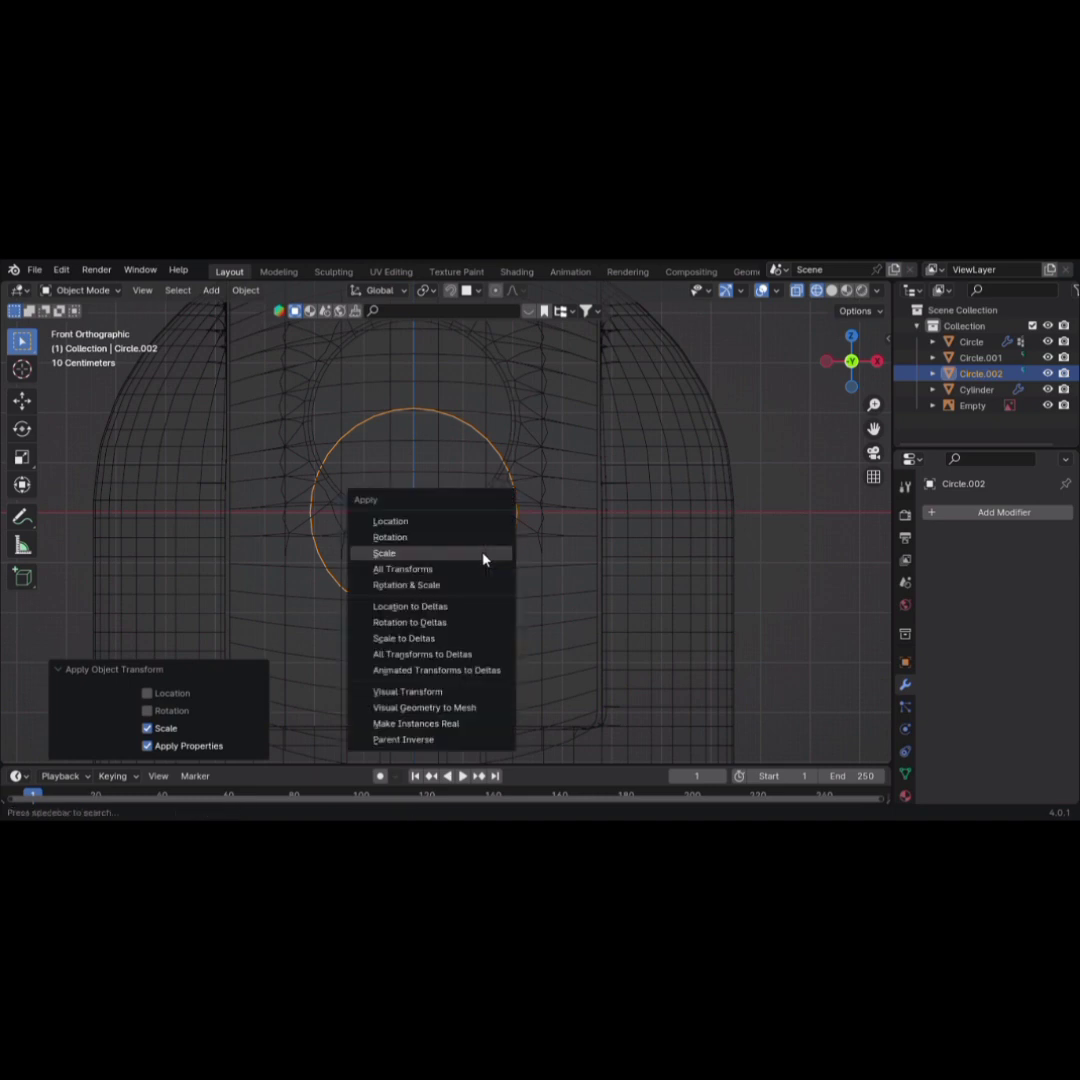
left_click(421, 554)
key("ctrl+a")
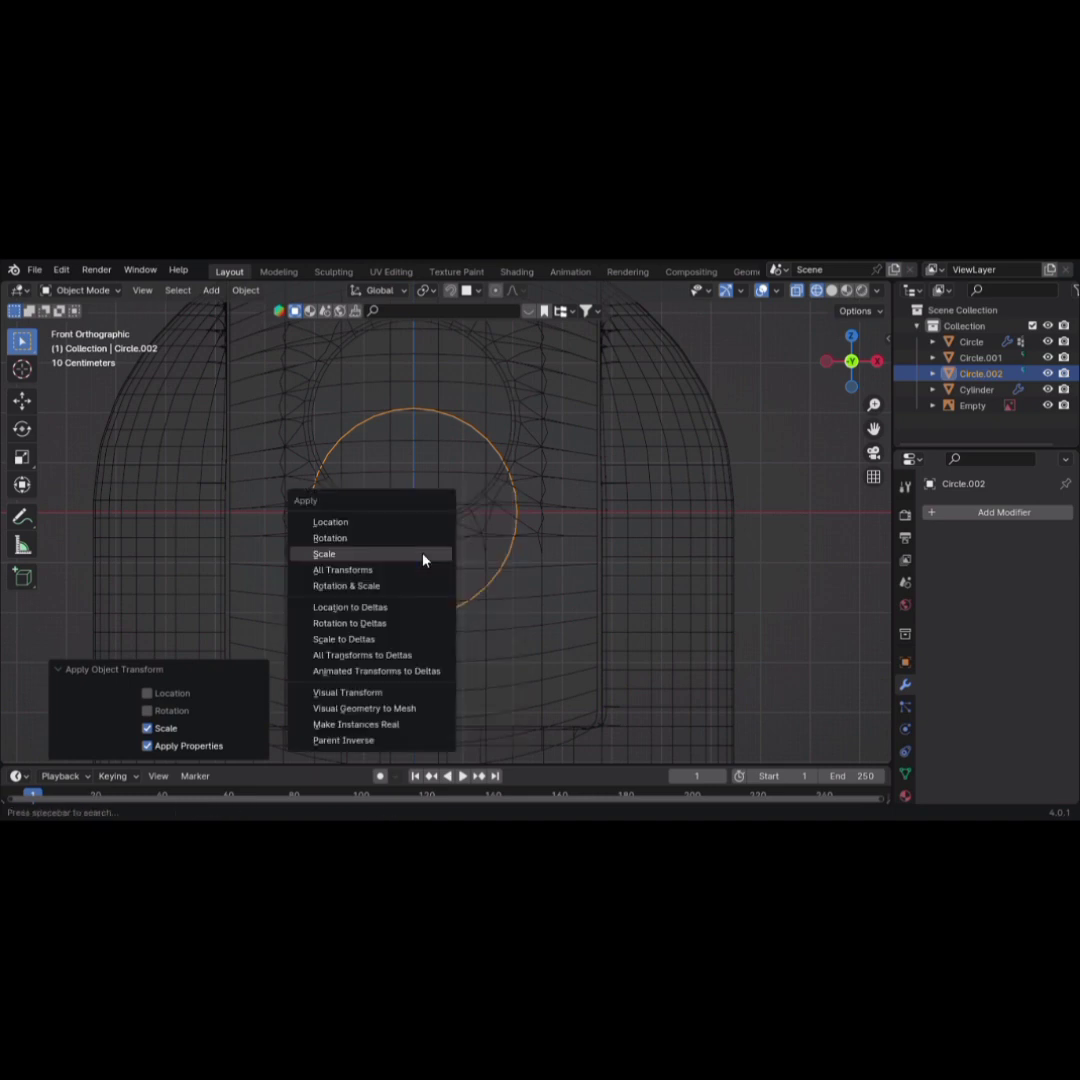
left_click(424, 545)
Move the second circle's vertices about 1.83 m up in Edit Mode so they line up with the lens opening
key("Tab")
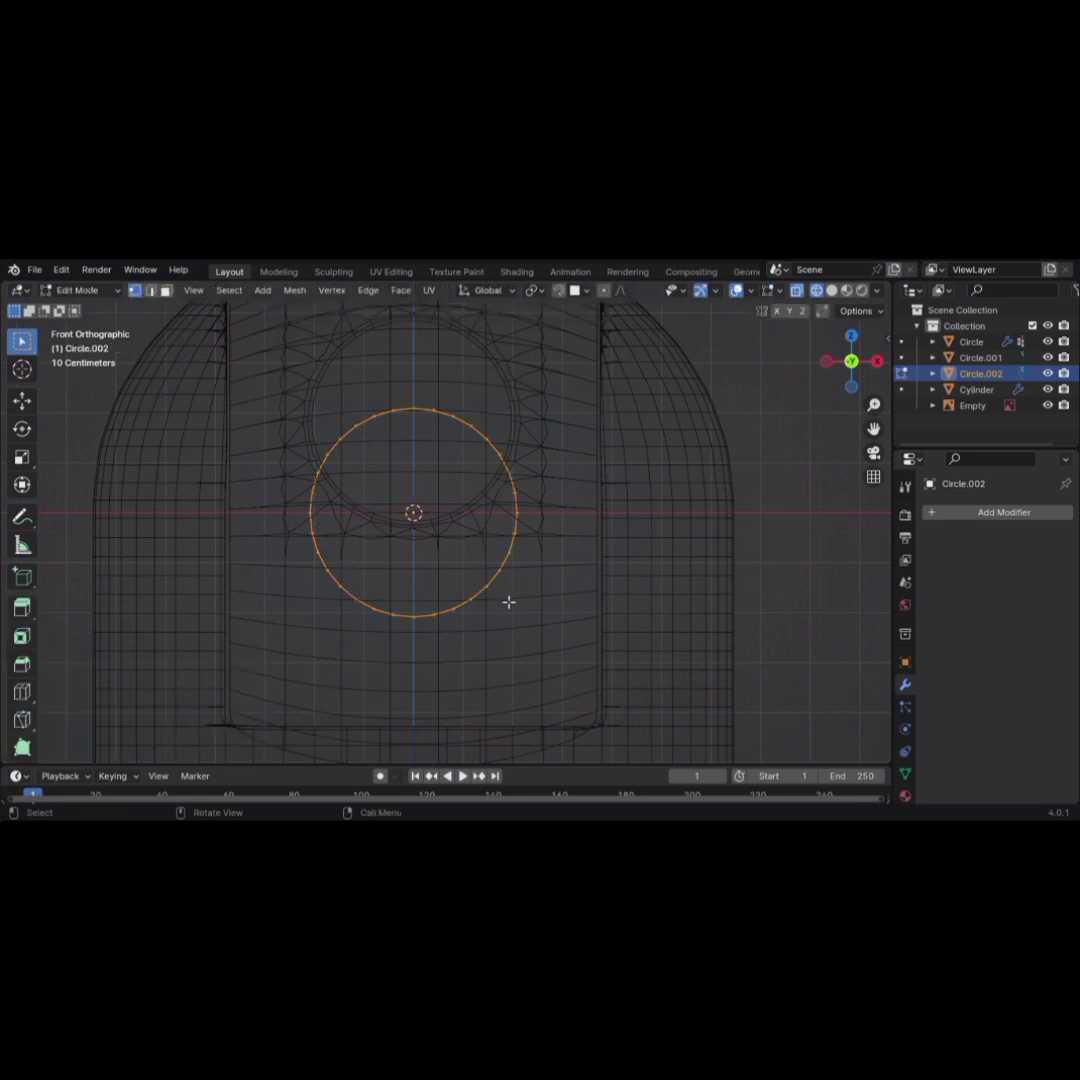
key("g")
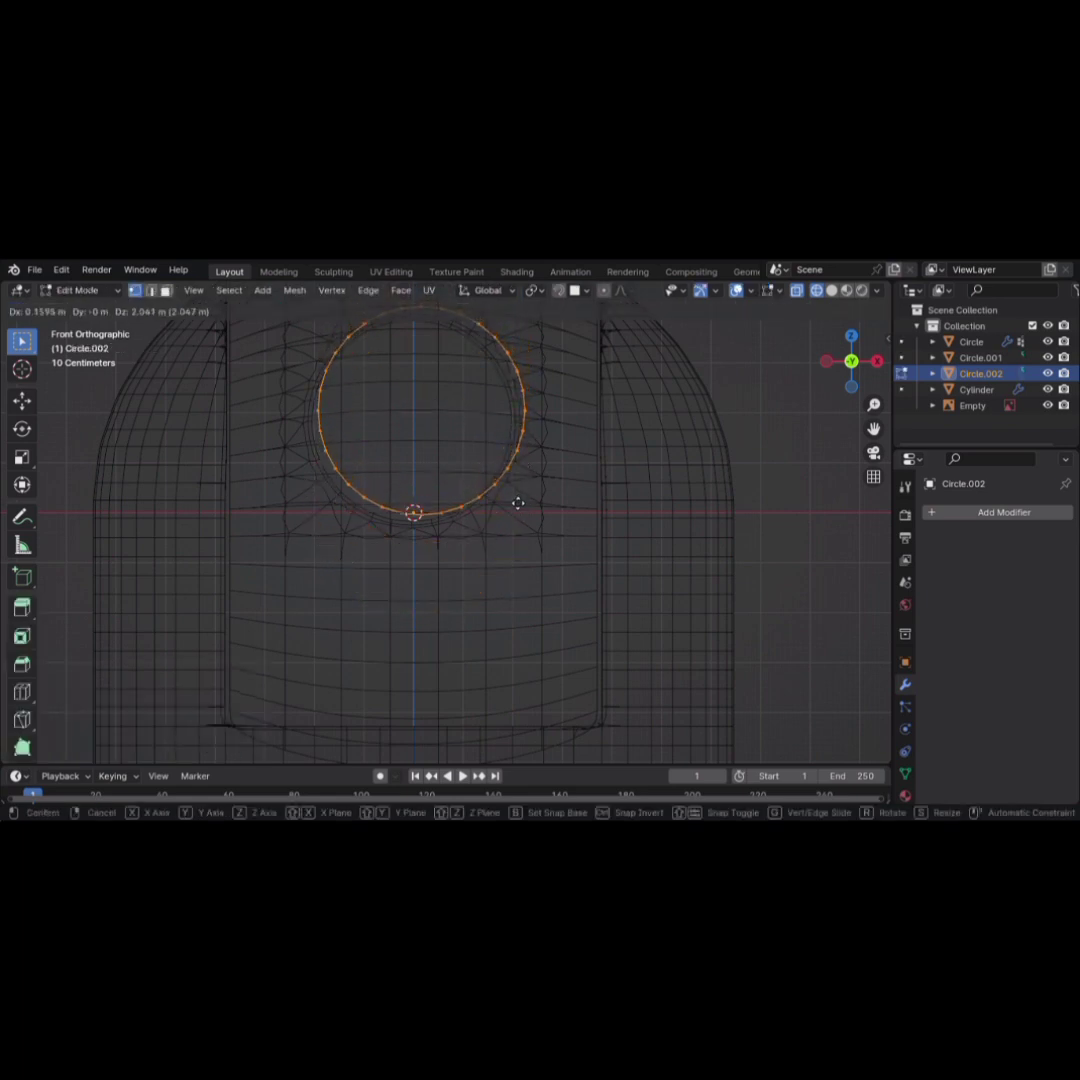
left_click(509, 511)
scroll(558, 536, "down", 3)
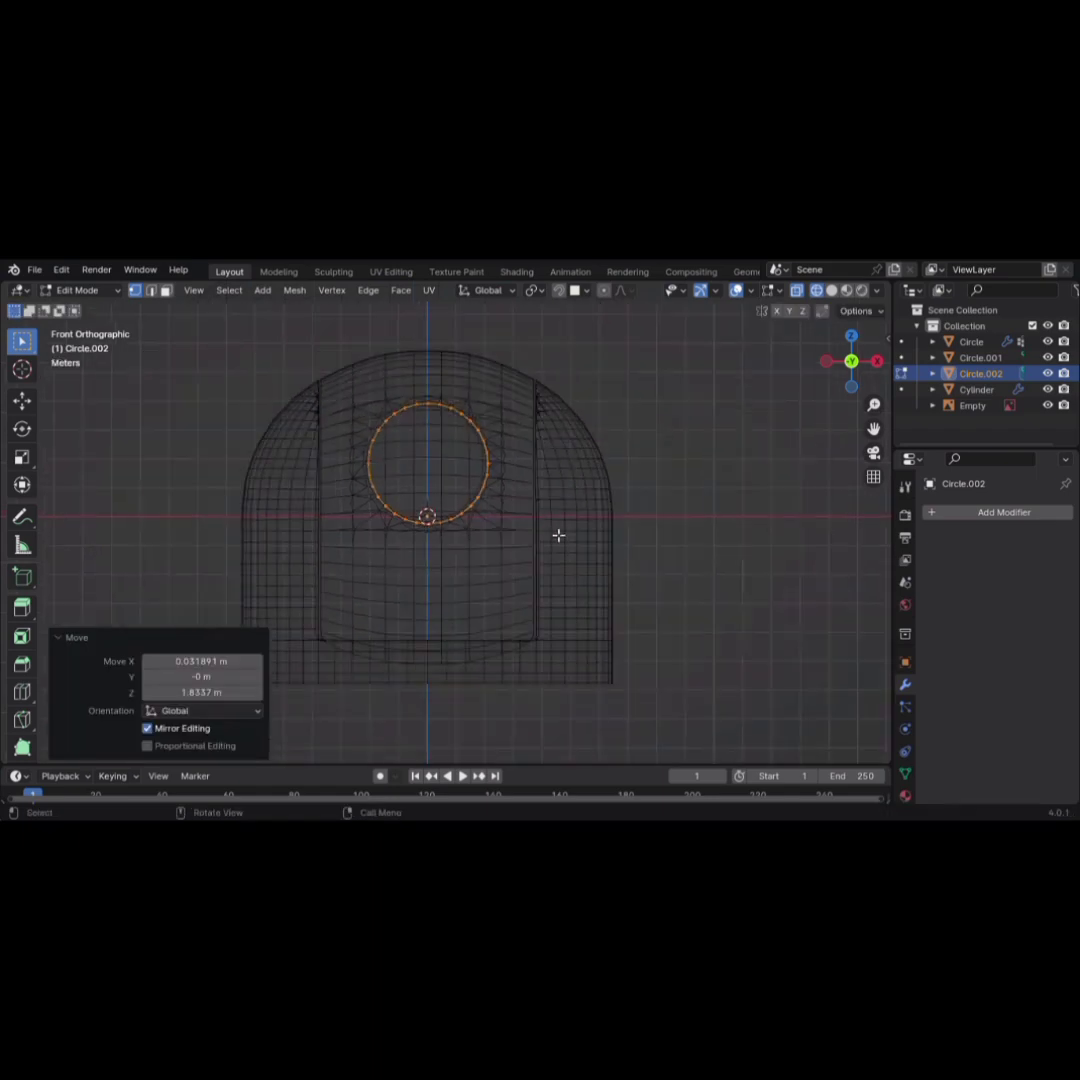
middle_click_drag(559, 545, 566, 557, "shift")
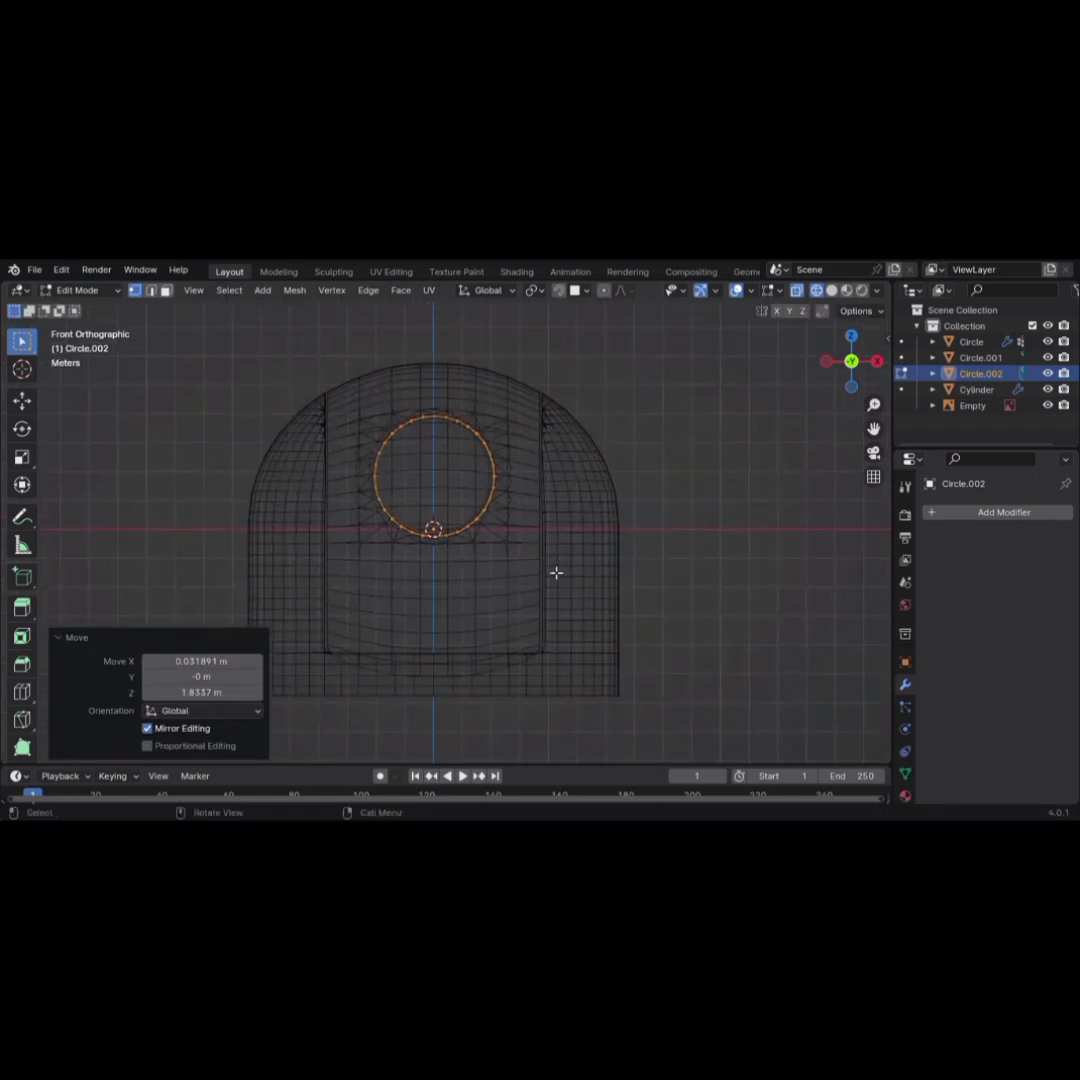
Move the second circle's vertices about 4.19 m along negative Y toward the front of the camera head
key("ctrl+KP_3")
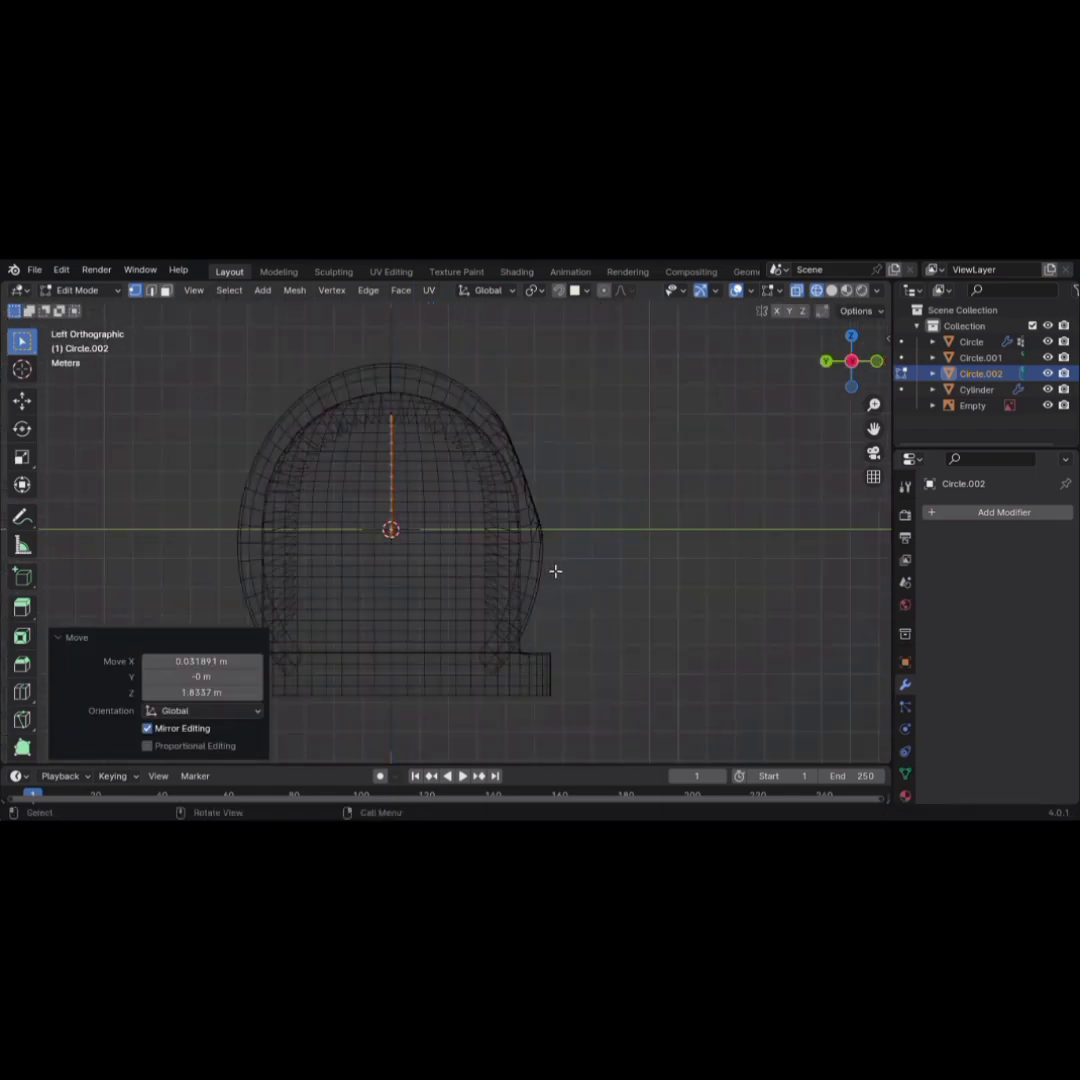
key("g")
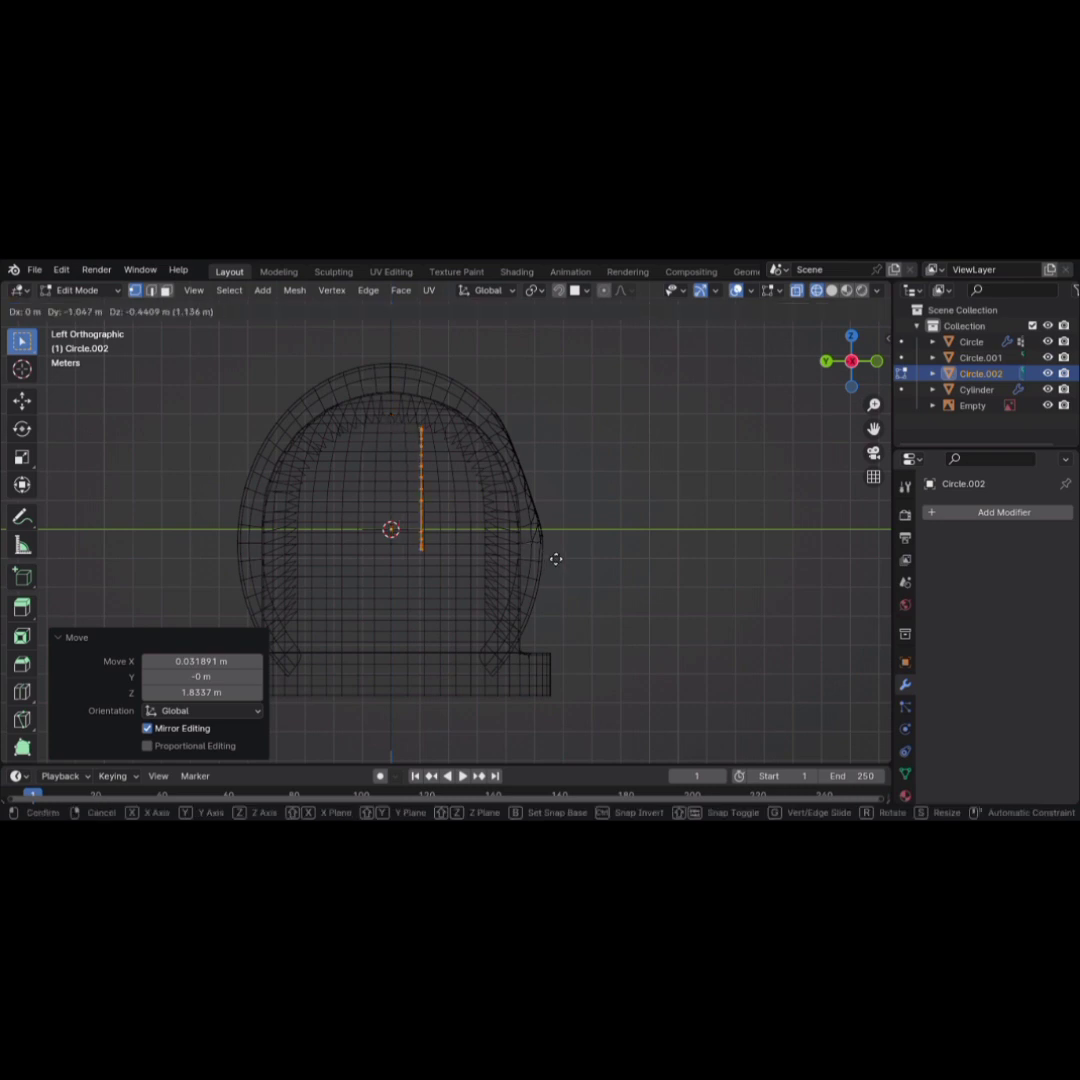
key("y")
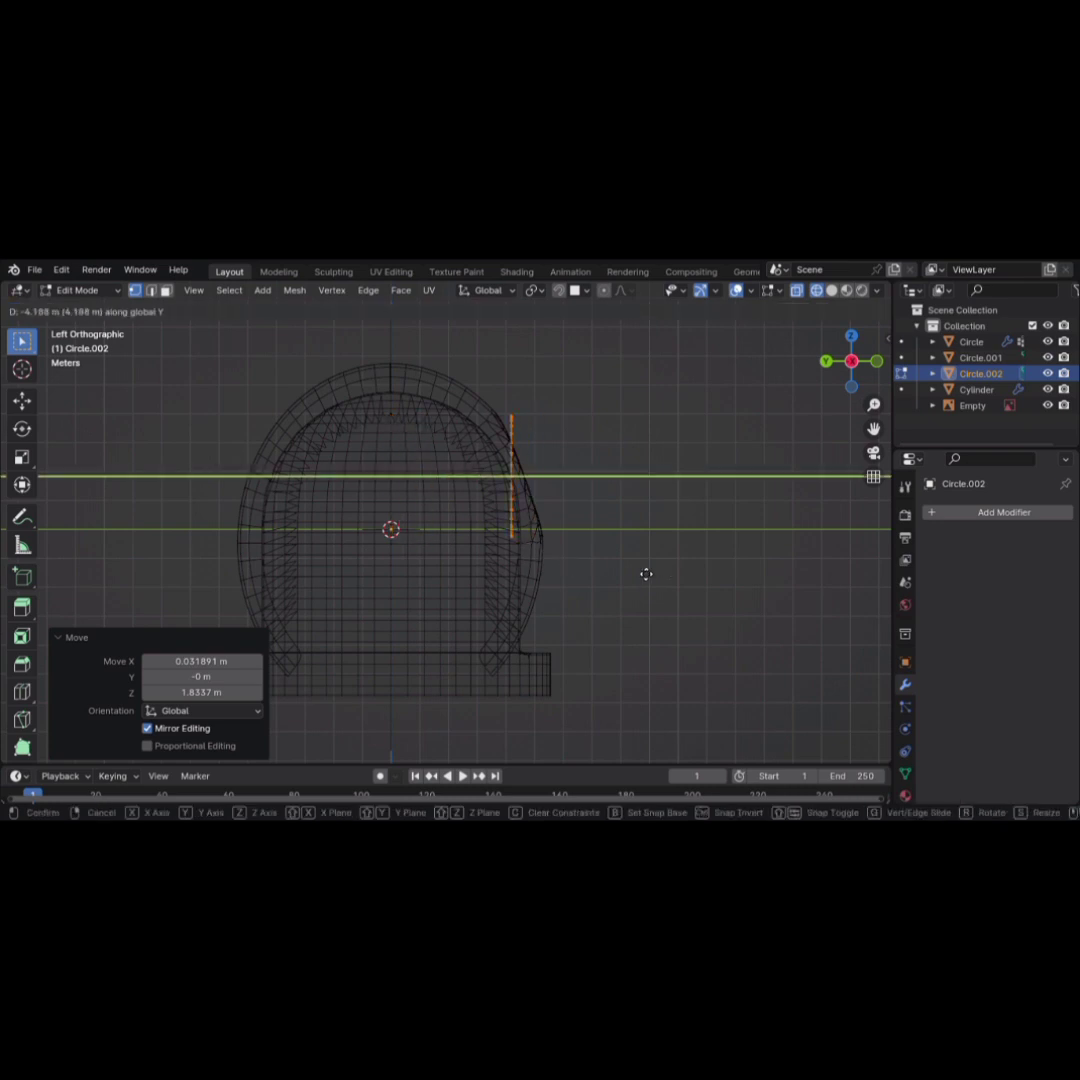
left_click(646, 574)
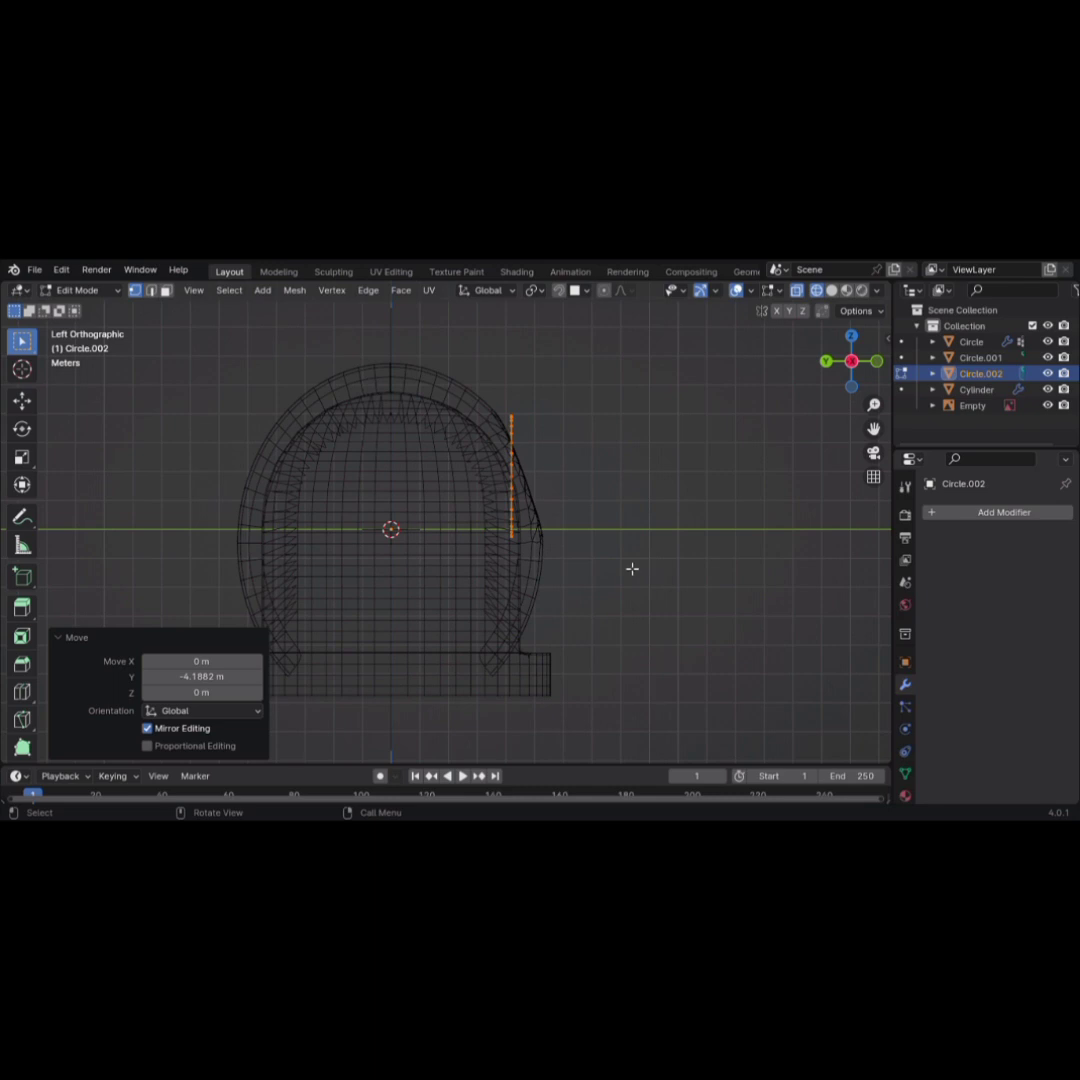
Tilt the circle about 20° to match the head's front slope and move it about 0.47 m forward onto the lens opening
key("r")
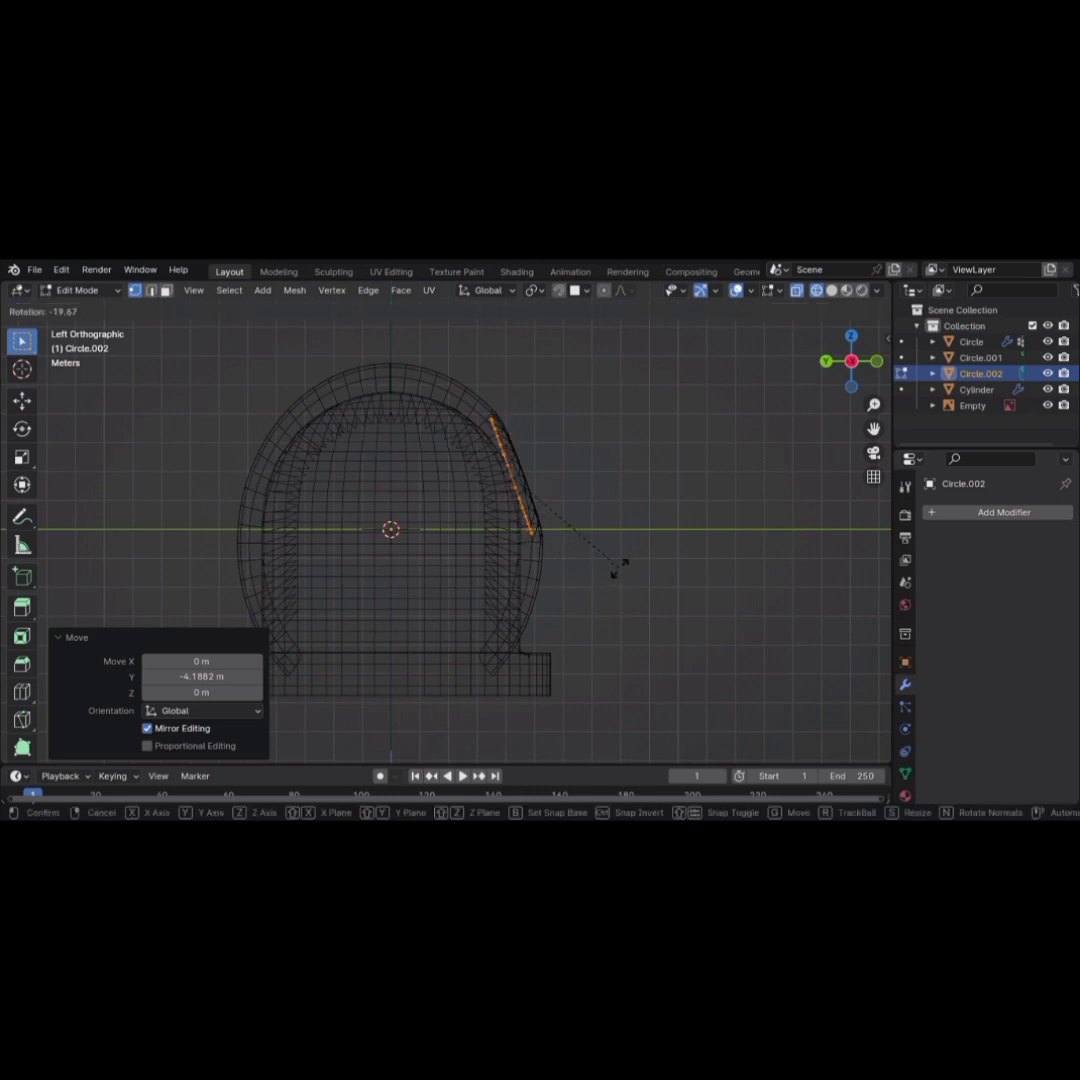
left_click(622, 570)
key("g")
left_click(640, 573)
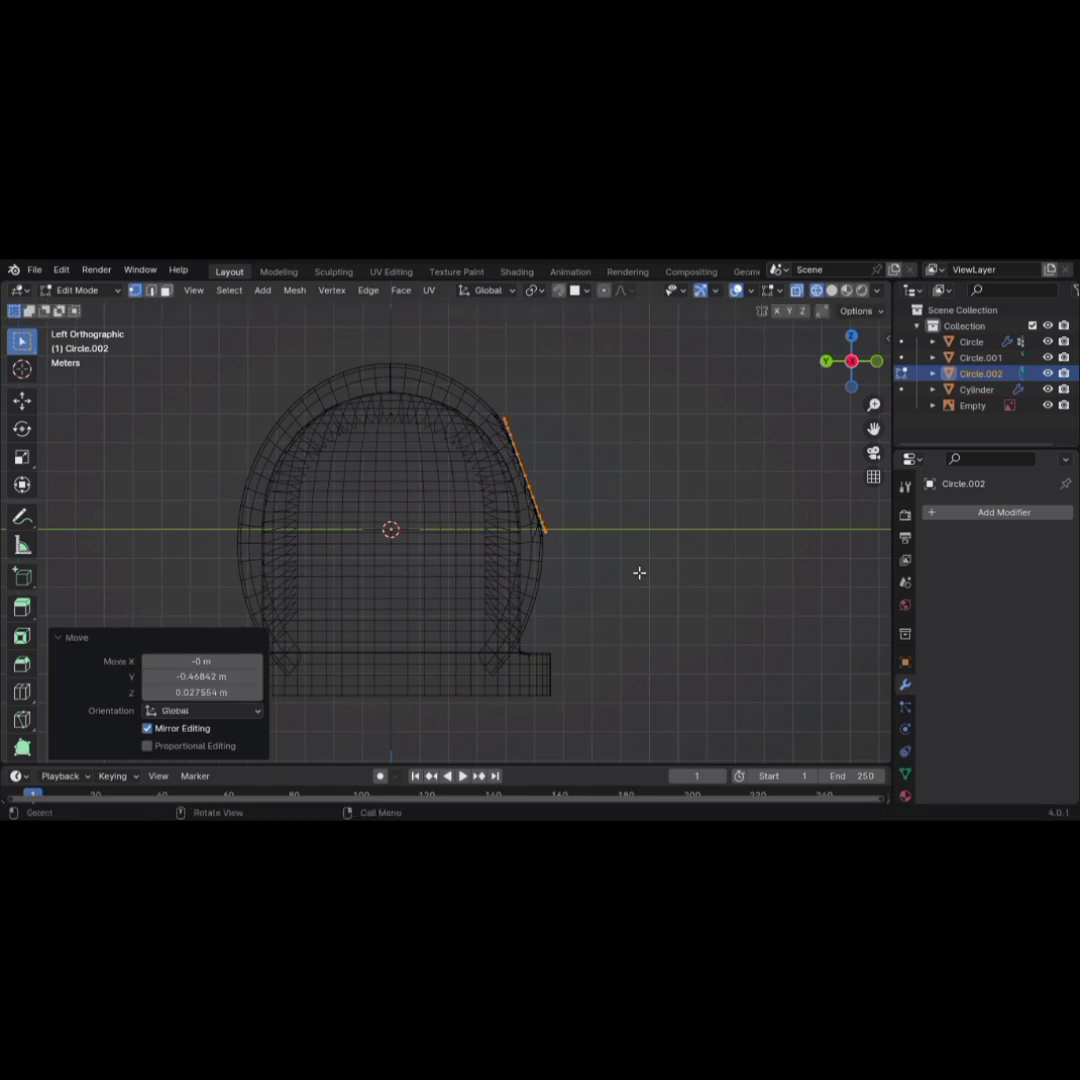
key("shift+z")
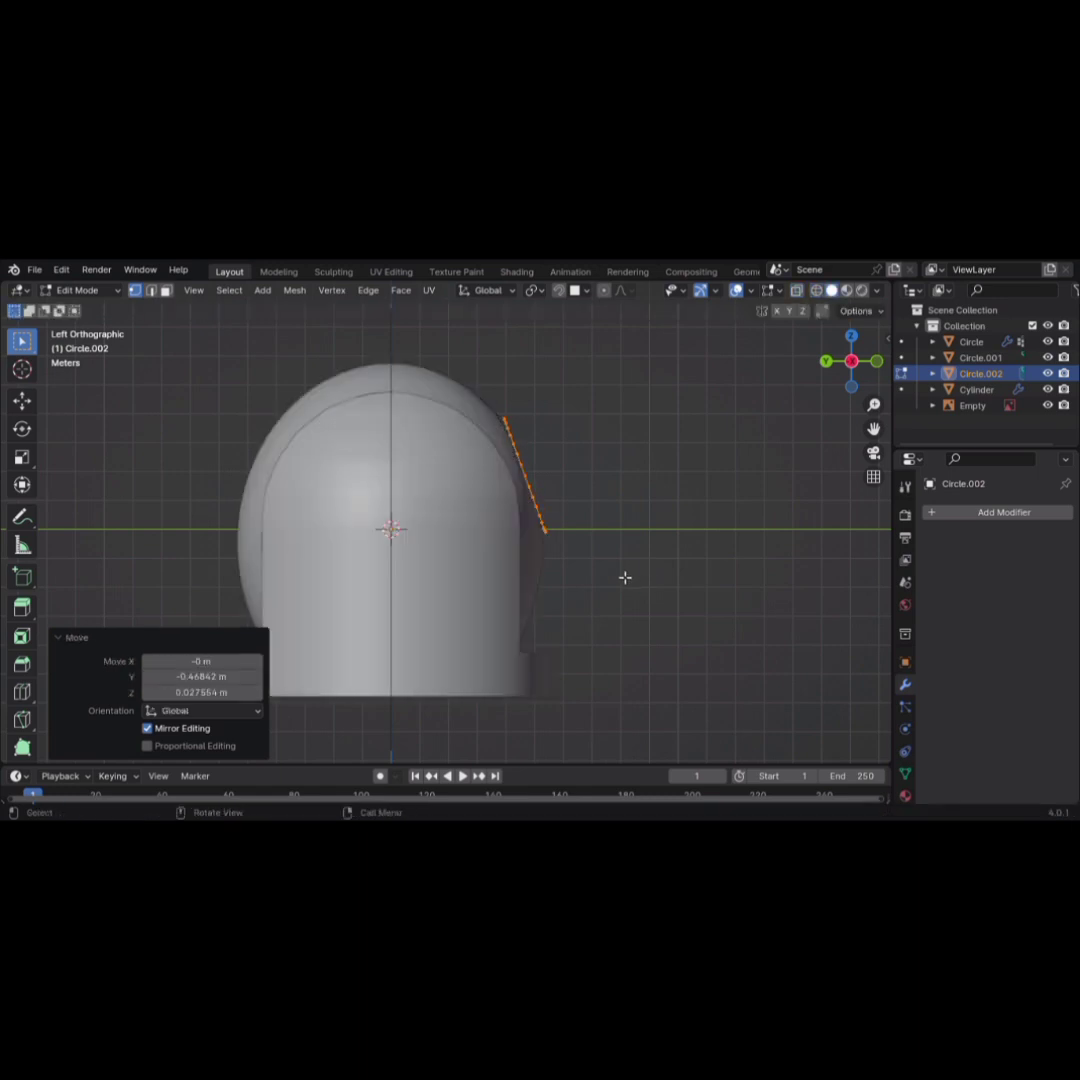
mouse_move(624, 576)
middle_mouse_down()
mouse_move(504, 583)
mouse_move(559, 639)
mouse_move(418, 642)
middle_mouse_up()
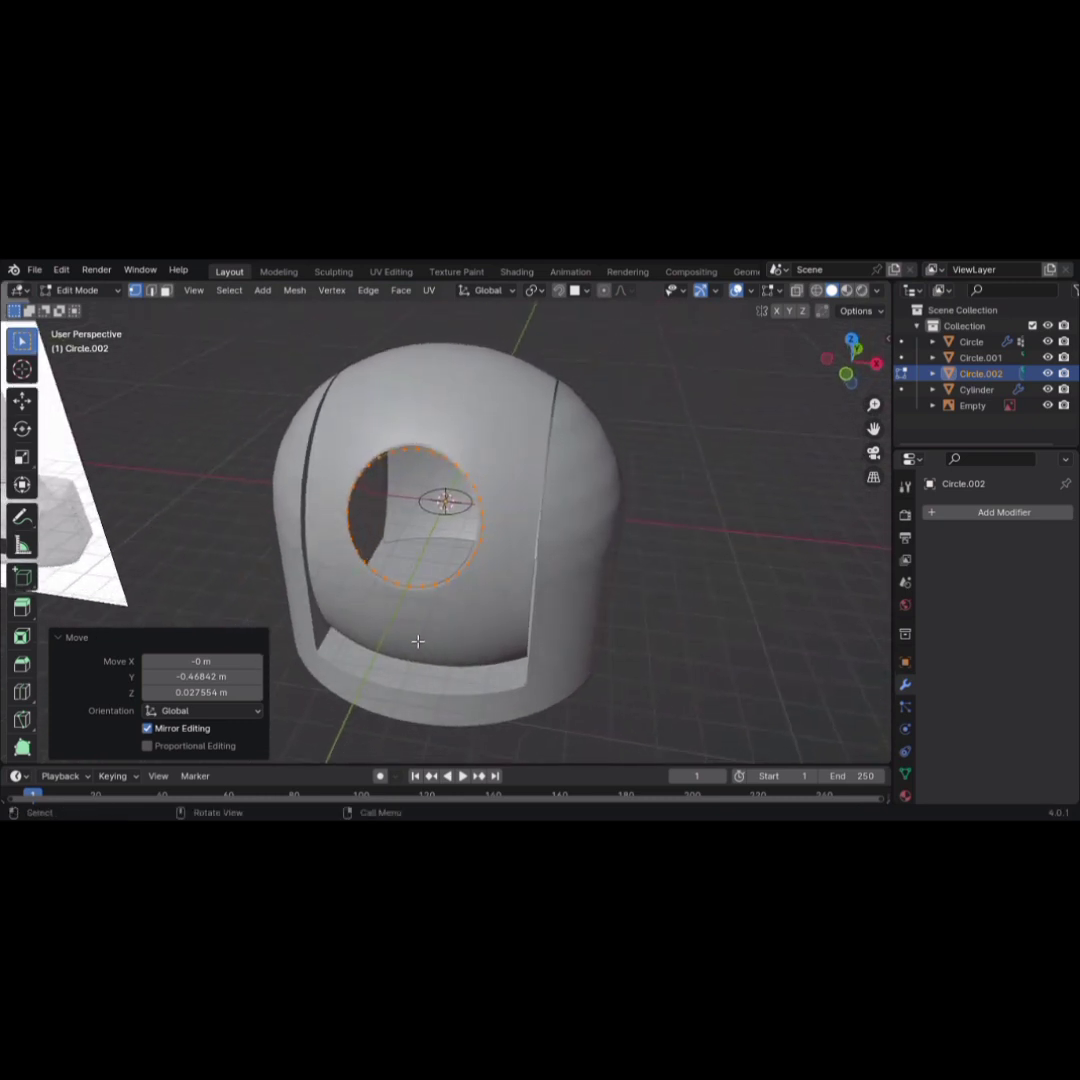
Scale the circle by about 0.961 and shift it about 0.08 m along negative X and 0.03 m down within the opening
key("KP_1")
scroll(475, 614, "down", 4)
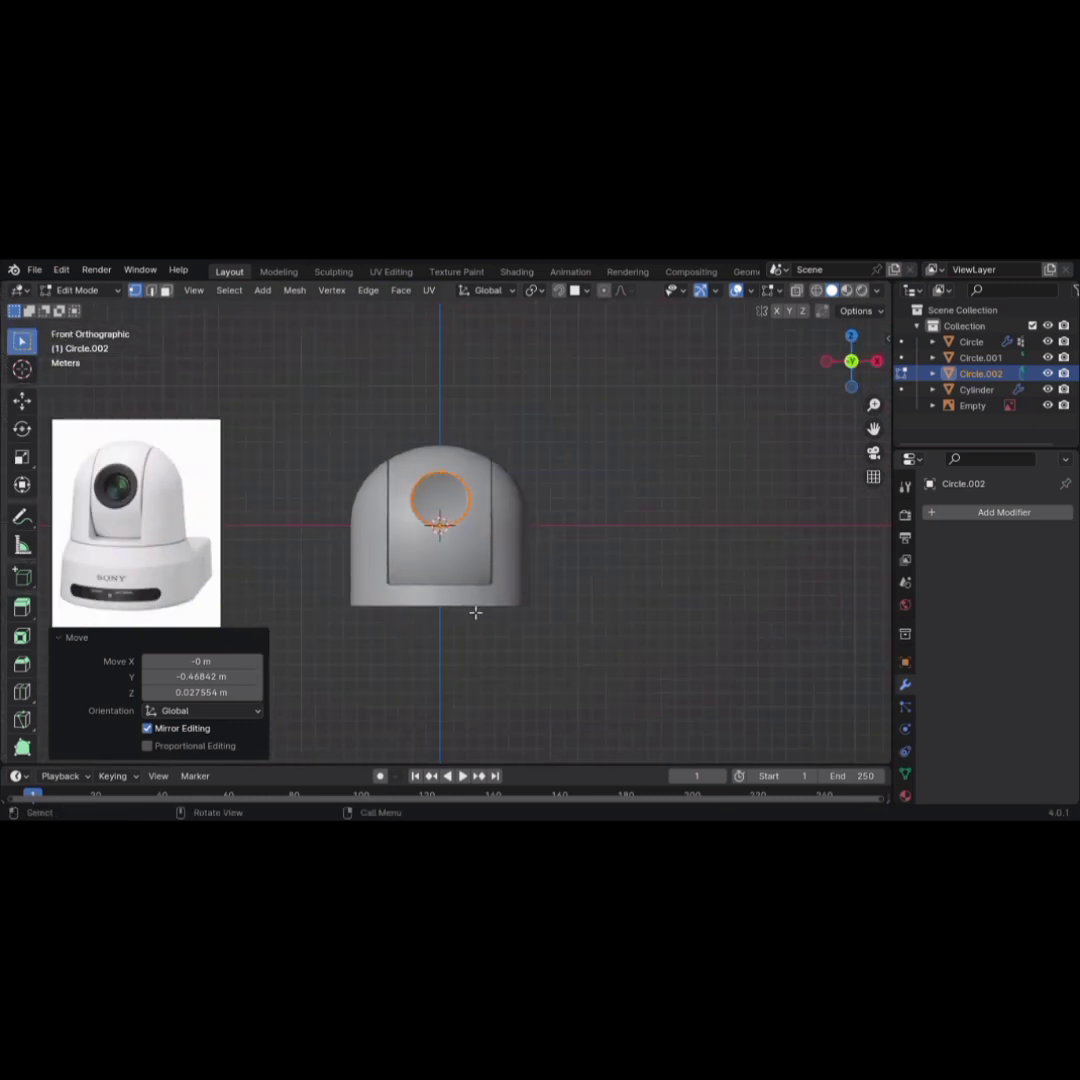
scroll(477, 612, "up", 6)
scroll(495, 616, "up", 1)
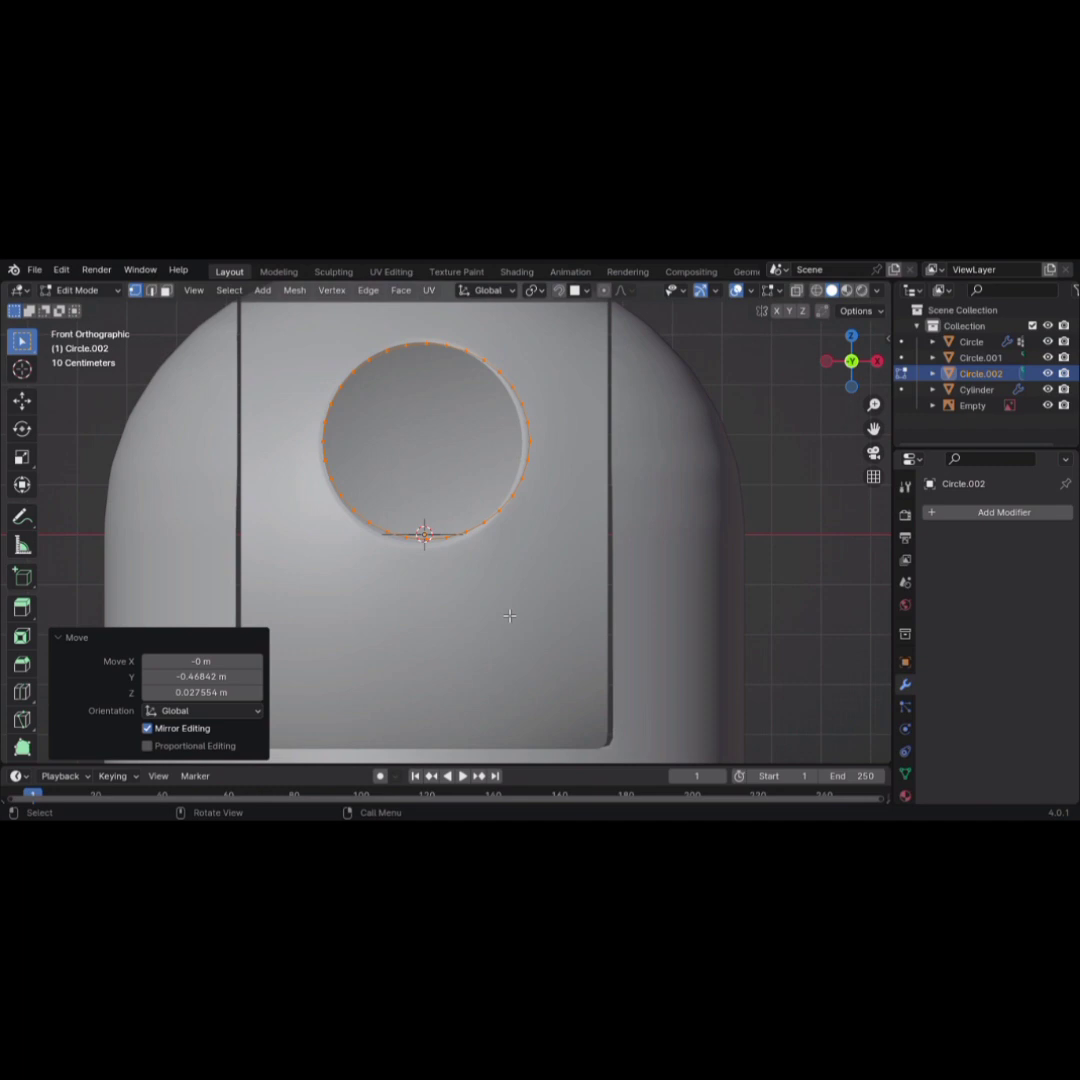
key("s")
left_click(614, 637)
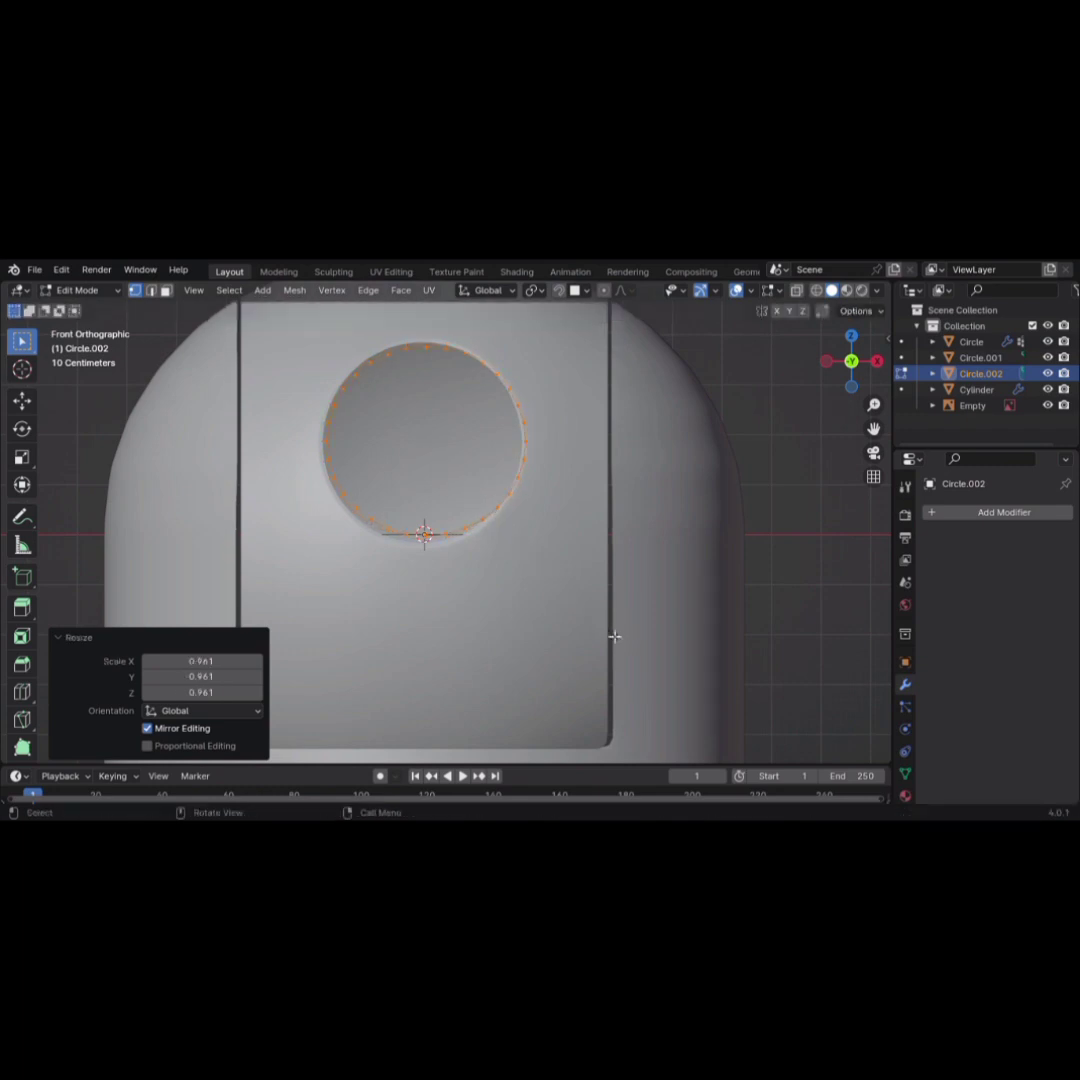
key("g")
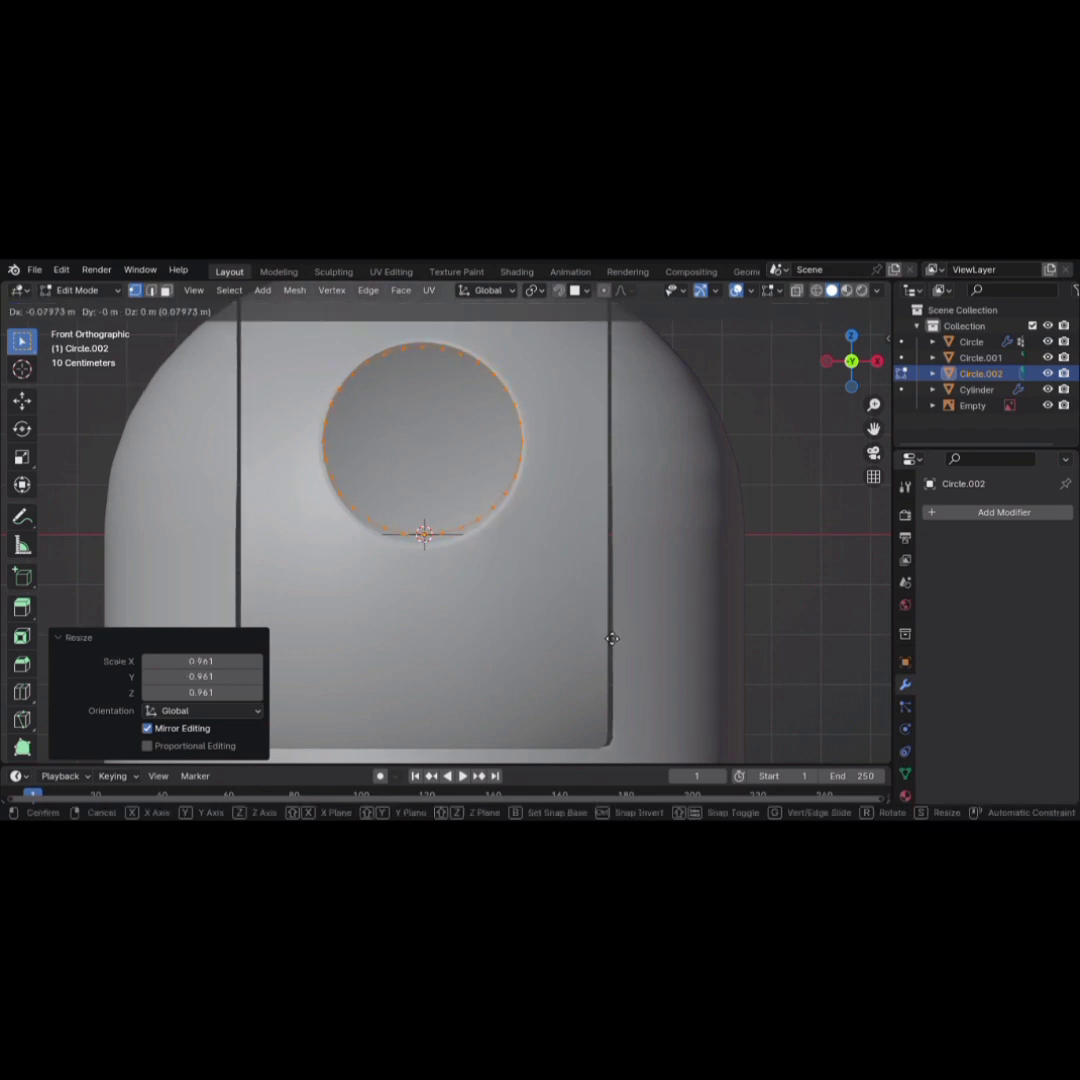
left_click(611, 638)
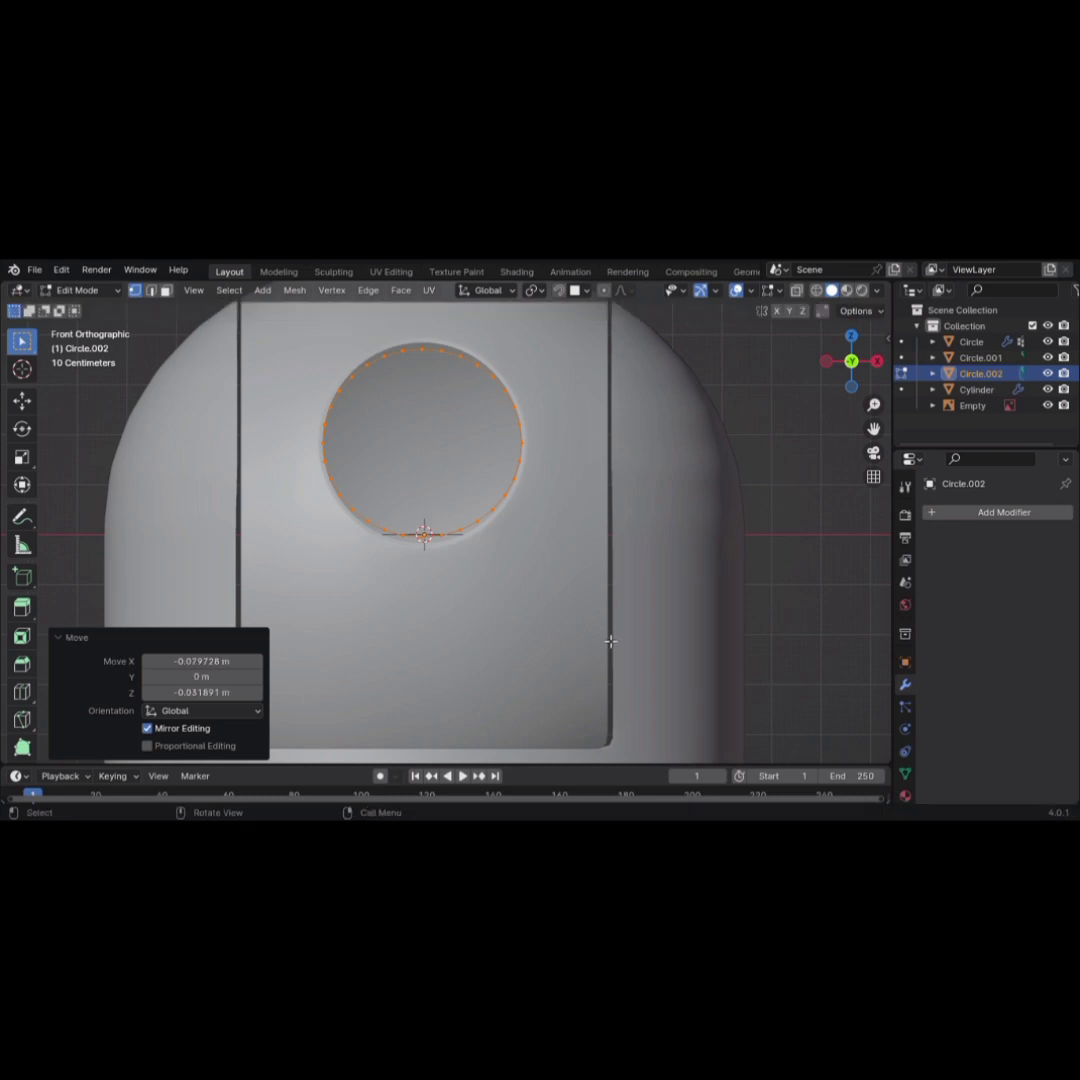
Stretch the circle by about 1.083 along Z, then scale it uniformly by about 0.984 to fit the lens opening
key("s")
key("z")
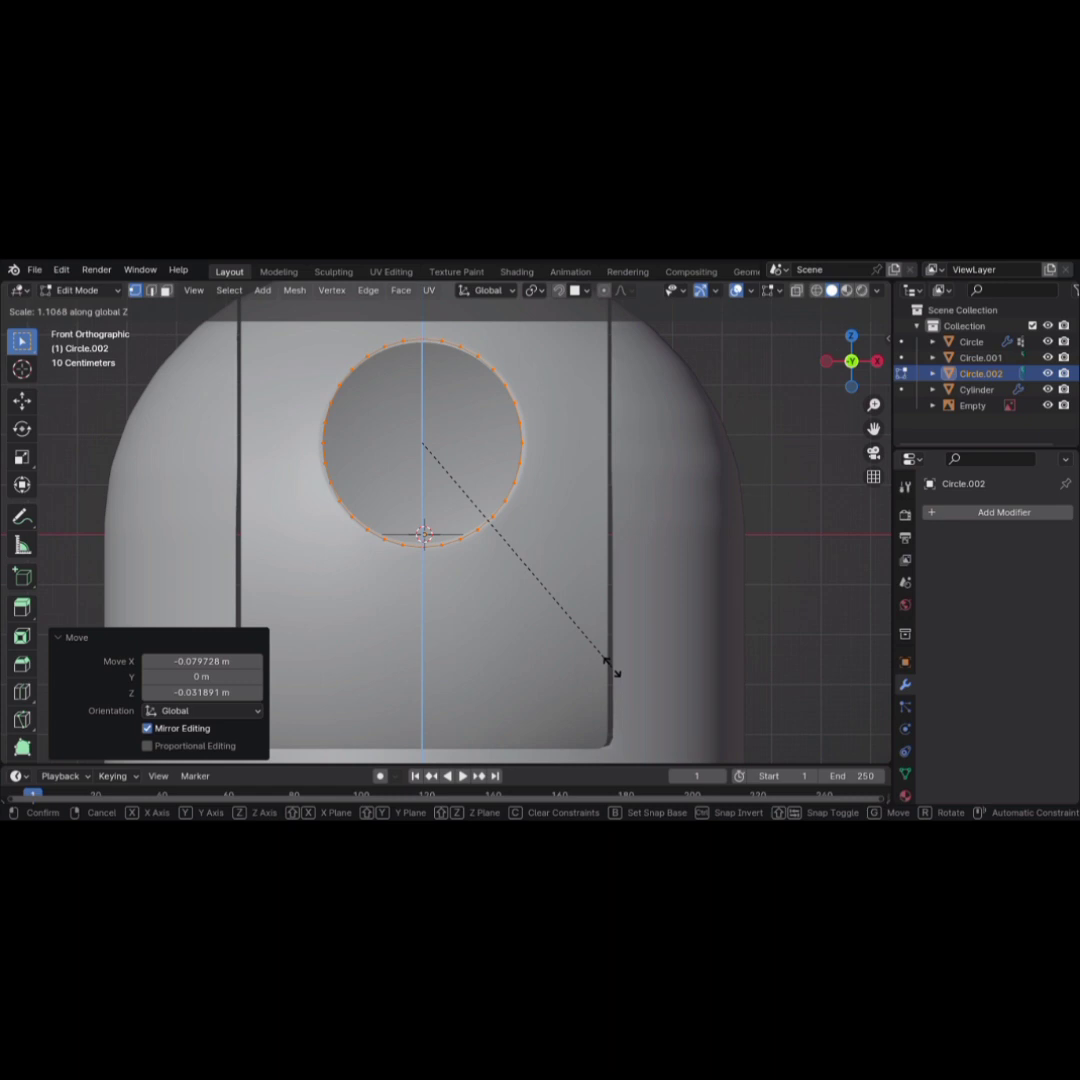
left_click(612, 664)
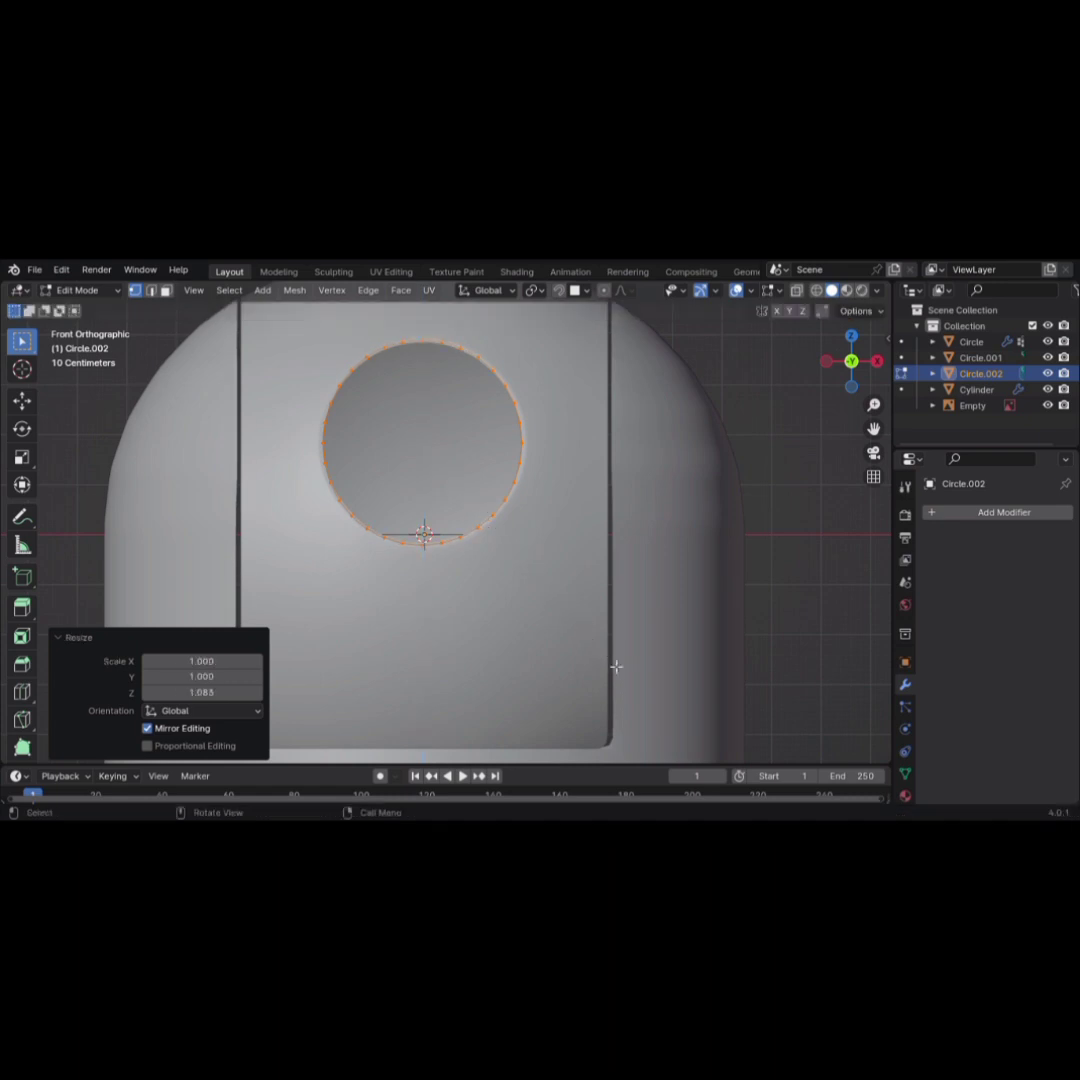
key("s")
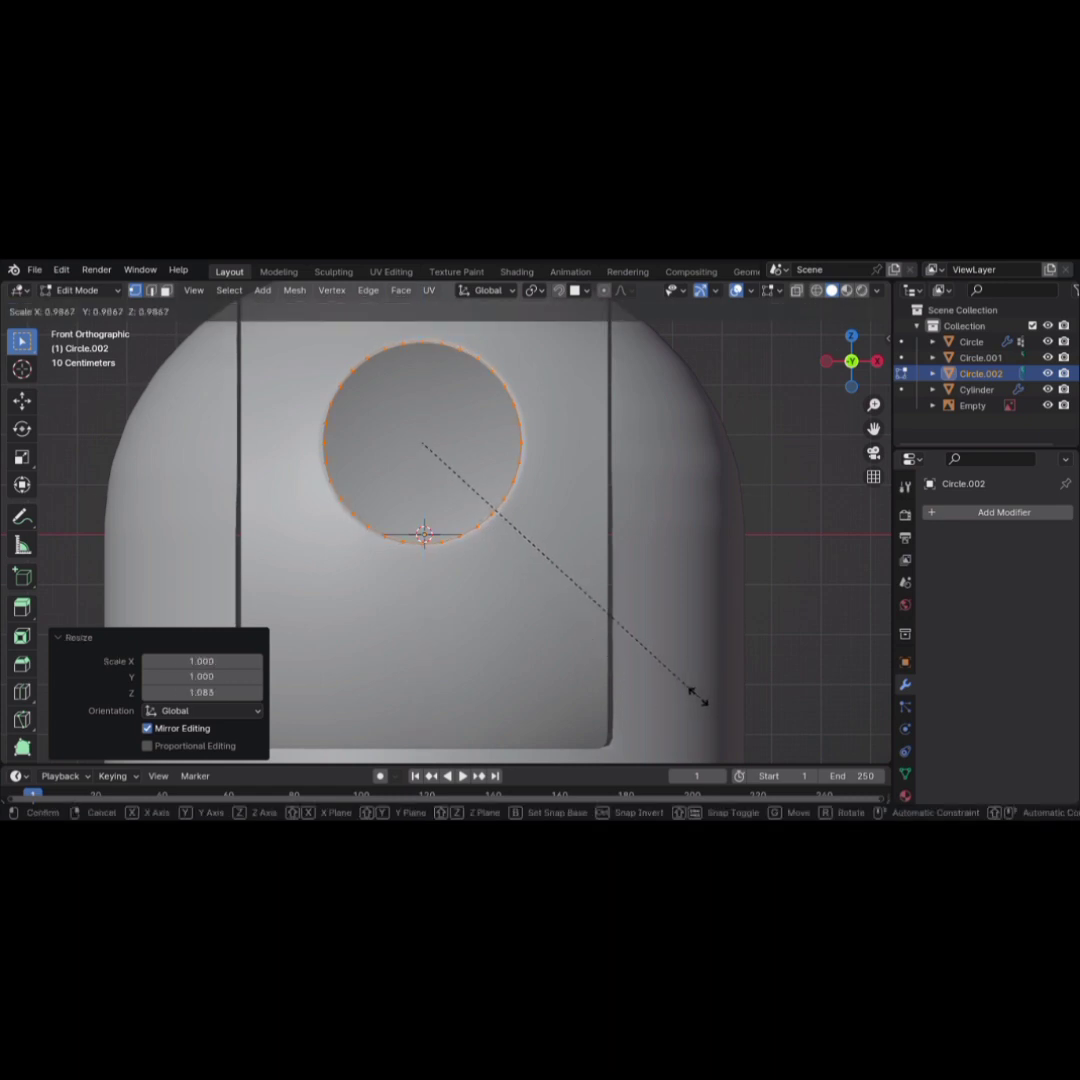
left_click(697, 697)
middle_click_drag(706, 694, 562, 299)
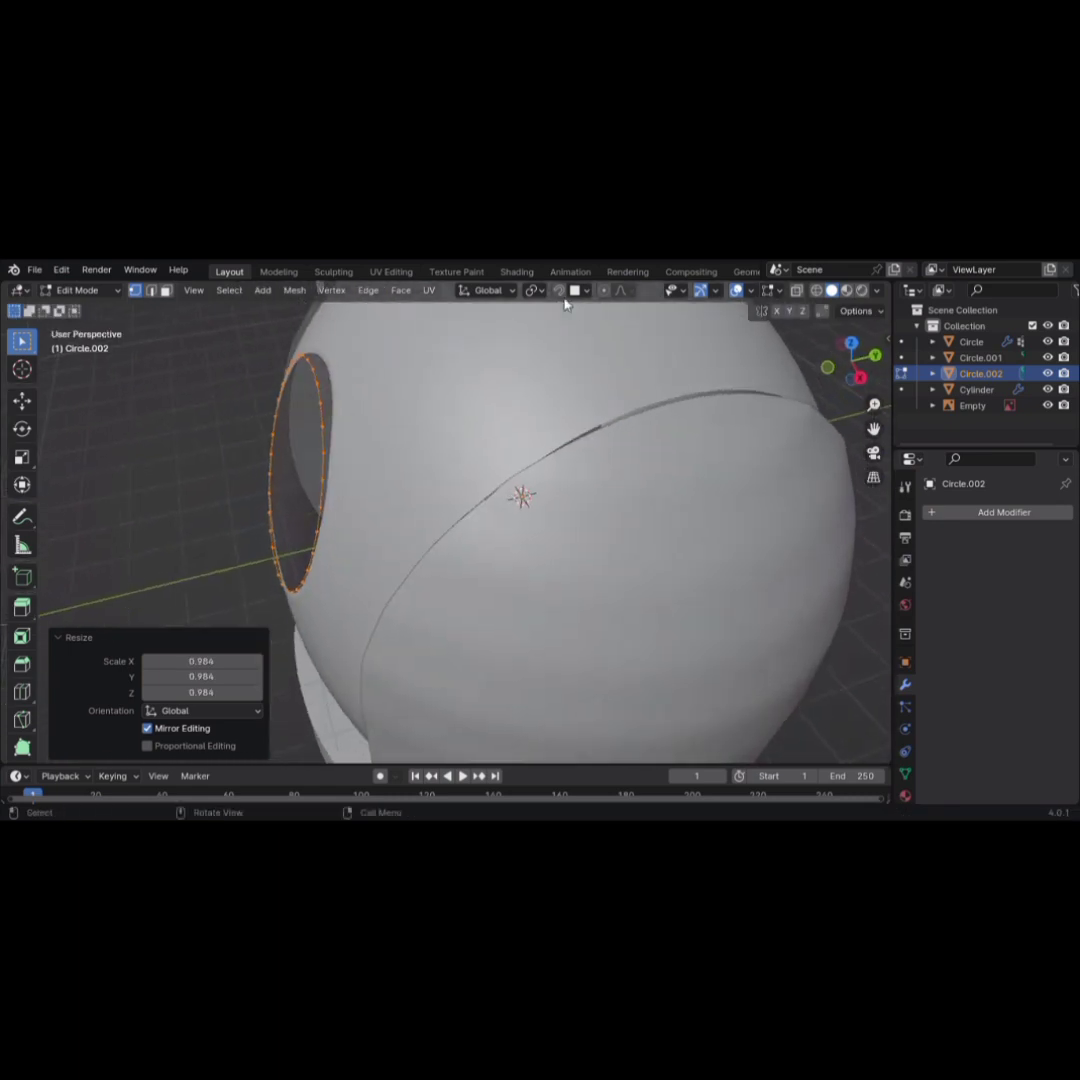
Return to Object Mode and delete the second circle
key("Tab")
key("x")
left_click(347, 474)
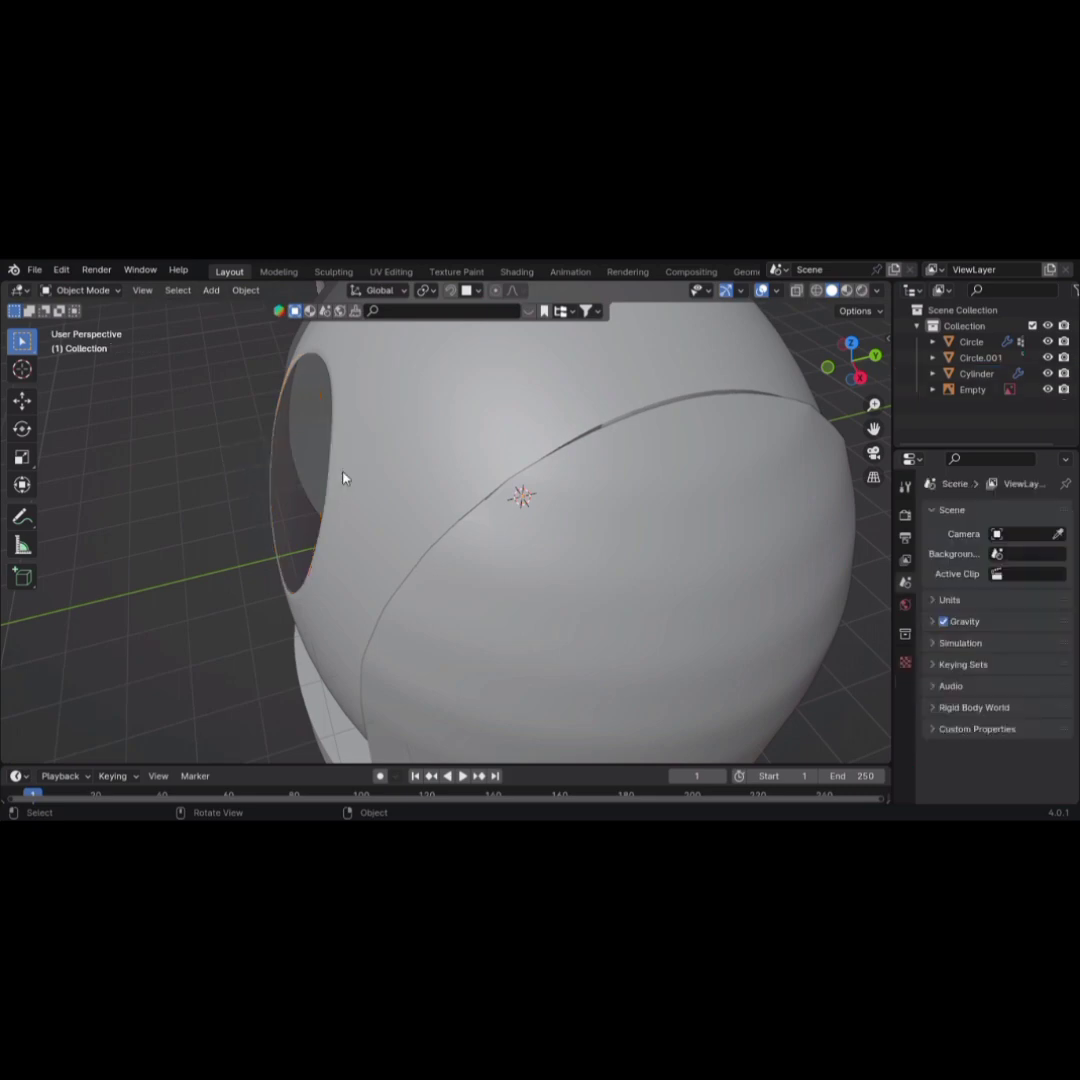
Edit the camera head mesh and select only the inner edge loop around the lens opening
left_click(335, 377)
key("Tab")
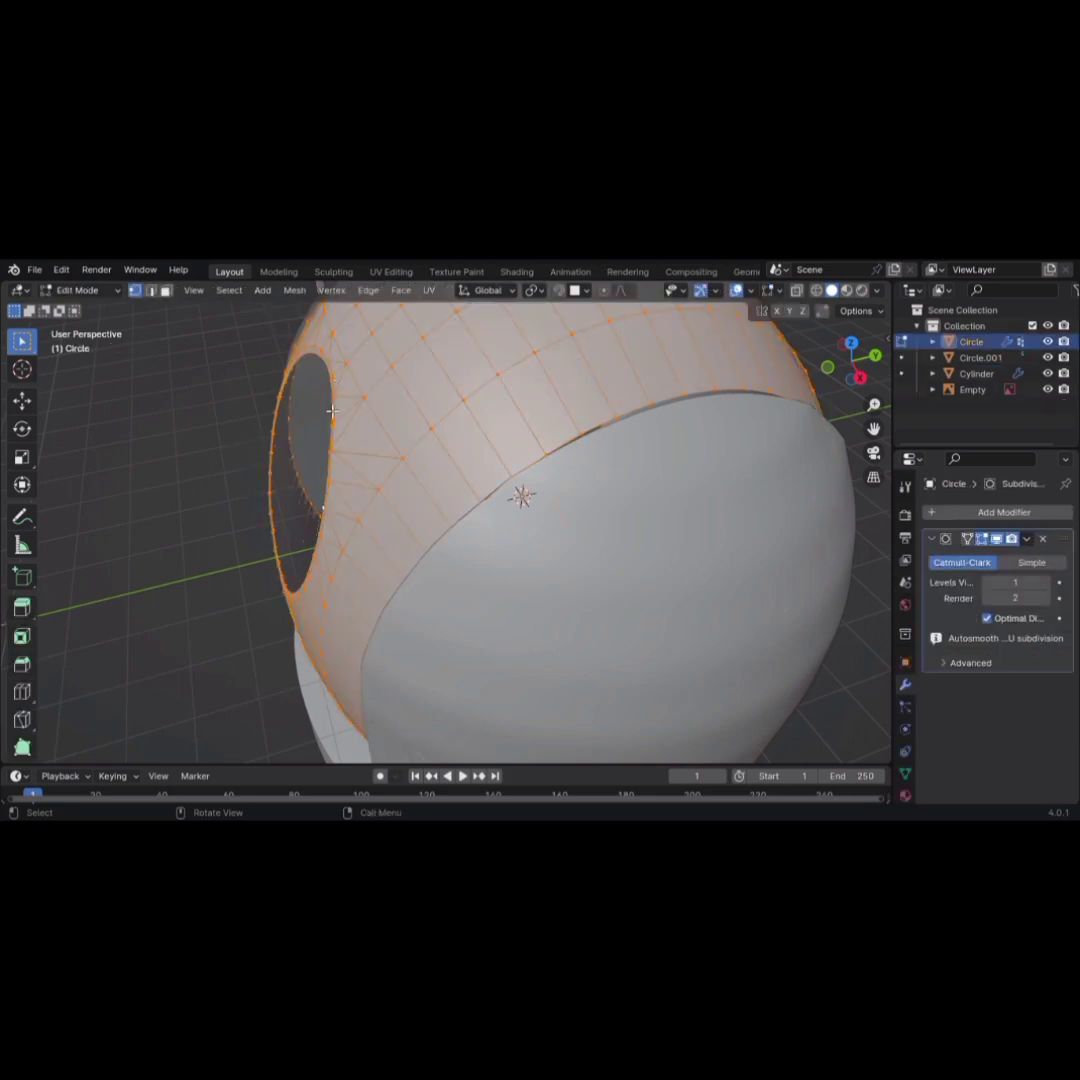
middle_click_drag(335, 377, 477, 426)
middle_click_drag(749, 516, 698, 430)
key("KP_1")
left_click(745, 526)
scroll(433, 356, "up", 4)
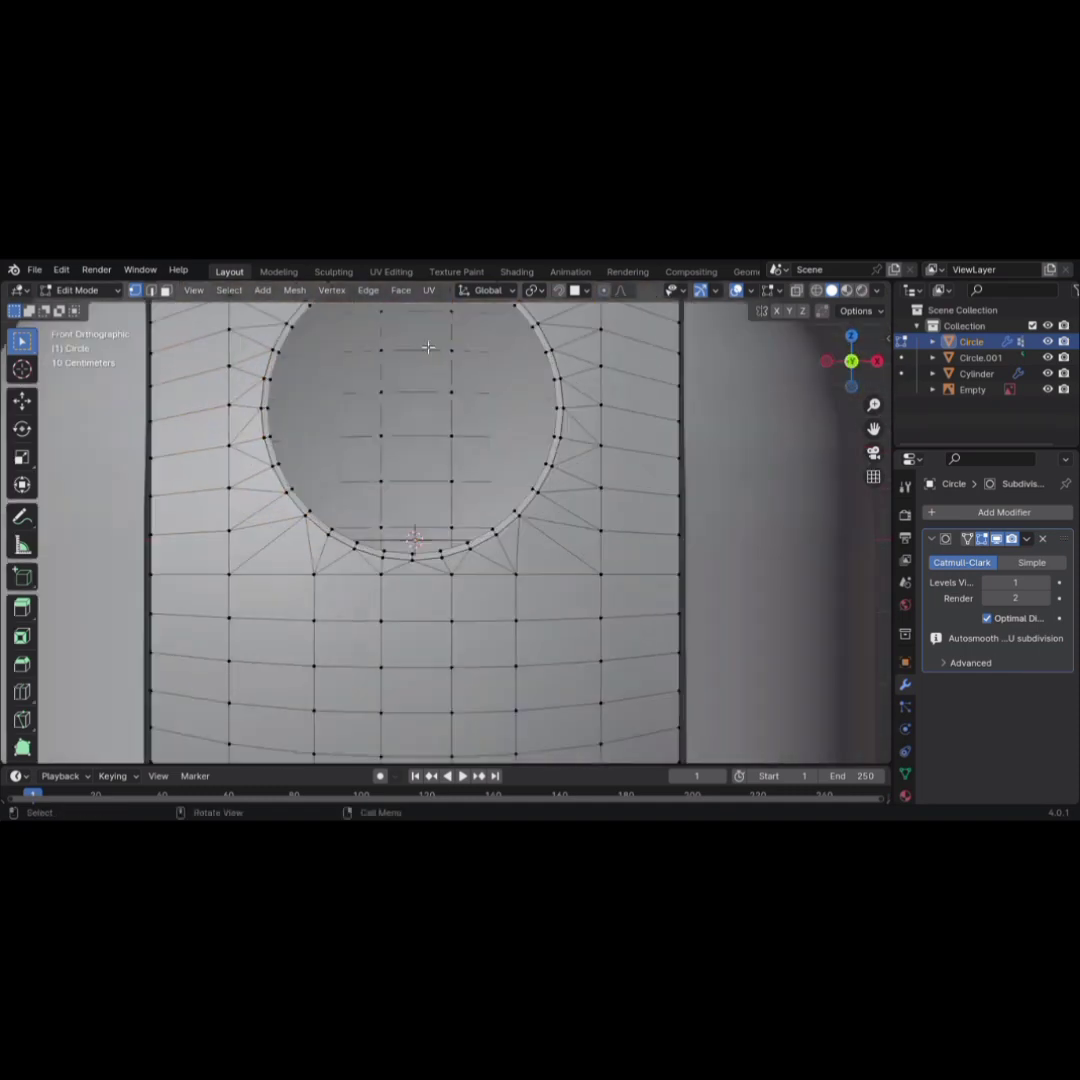
scroll(442, 364, "down", 2)
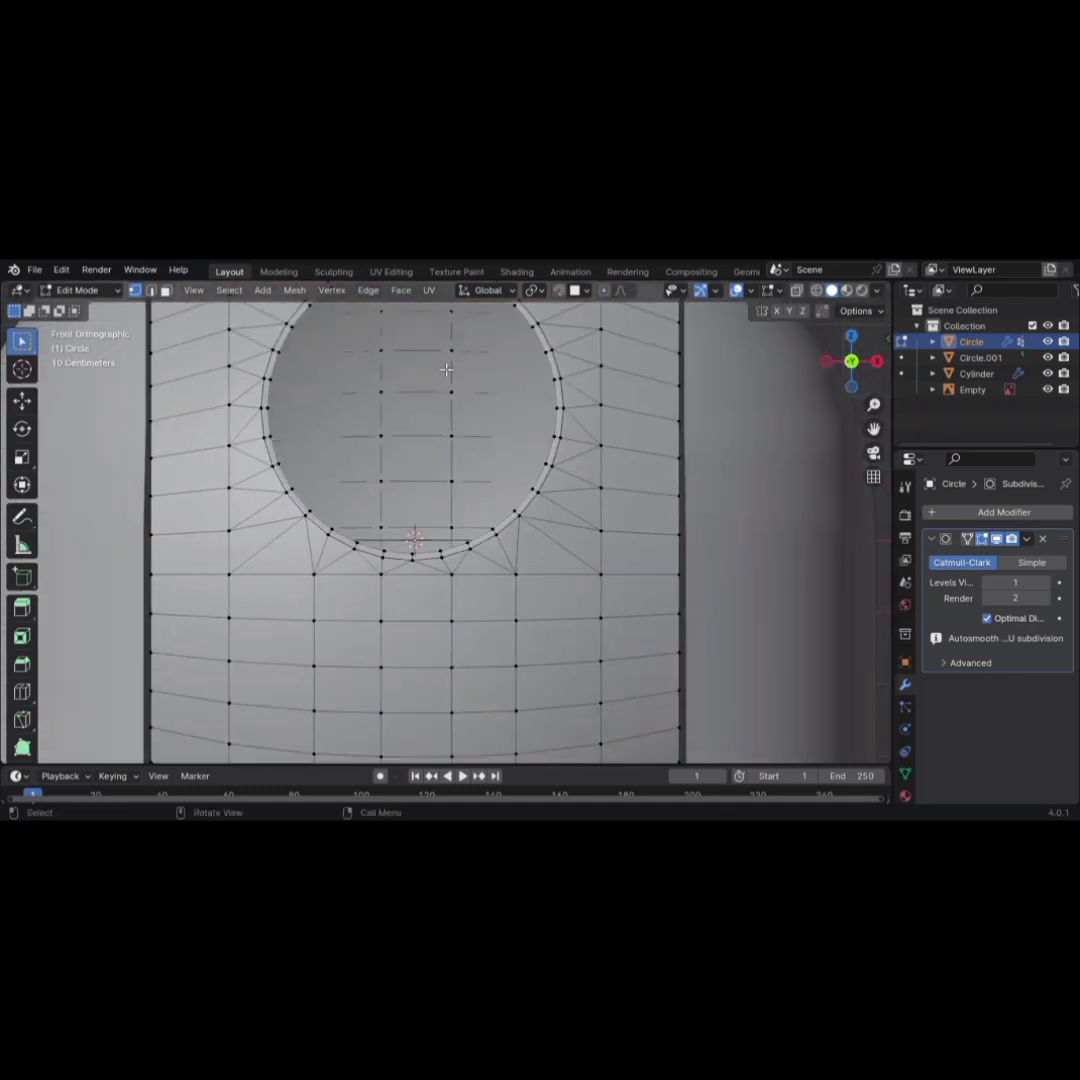
scroll(442, 364, "up", 2)
scroll(442, 364, "down", 1)
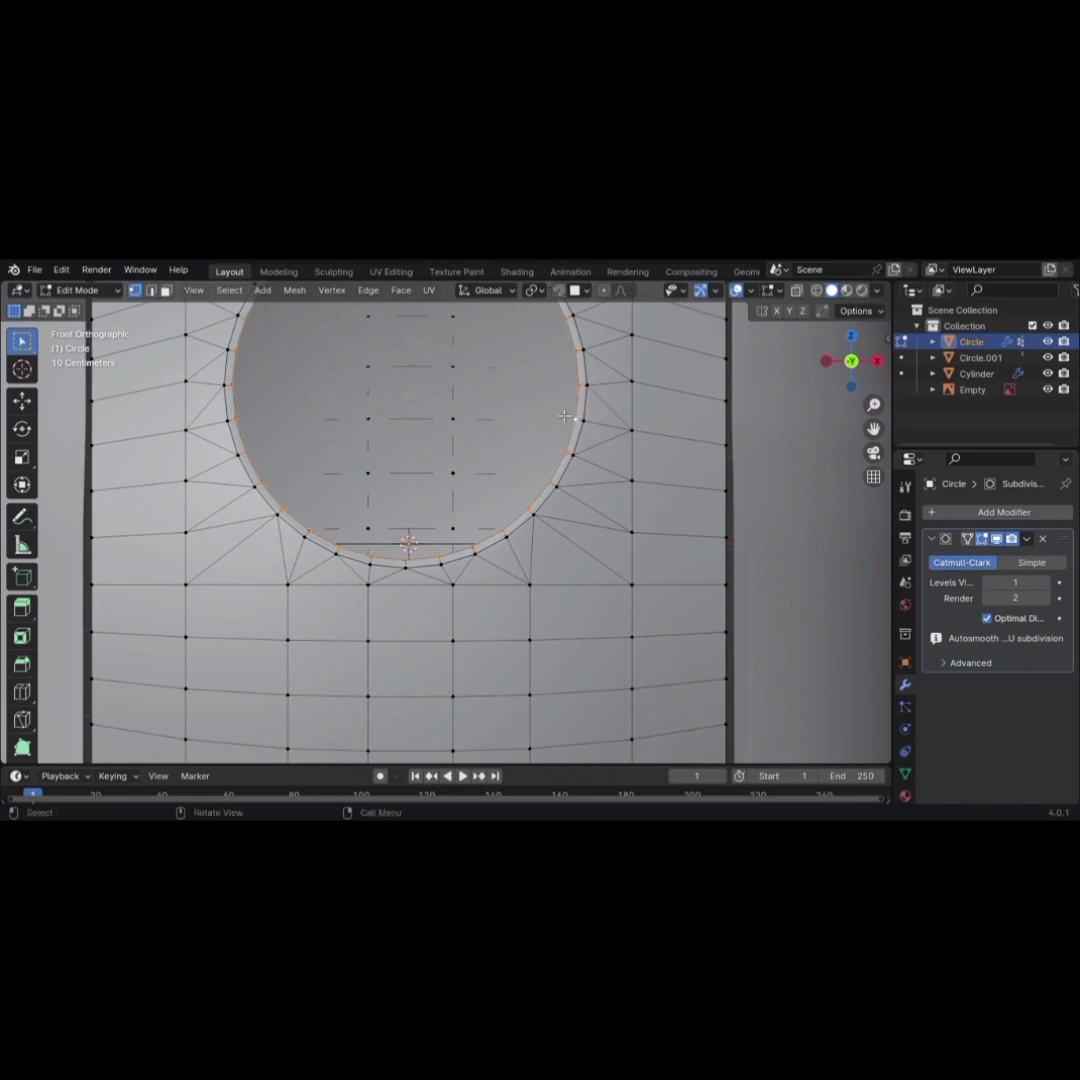
Duplicate the selected lens-opening loop about 0.7 m in front of the head and separate the copy into its own object
scroll(564, 414, "down", 4)
middle_click_drag(565, 418, 433, 463)
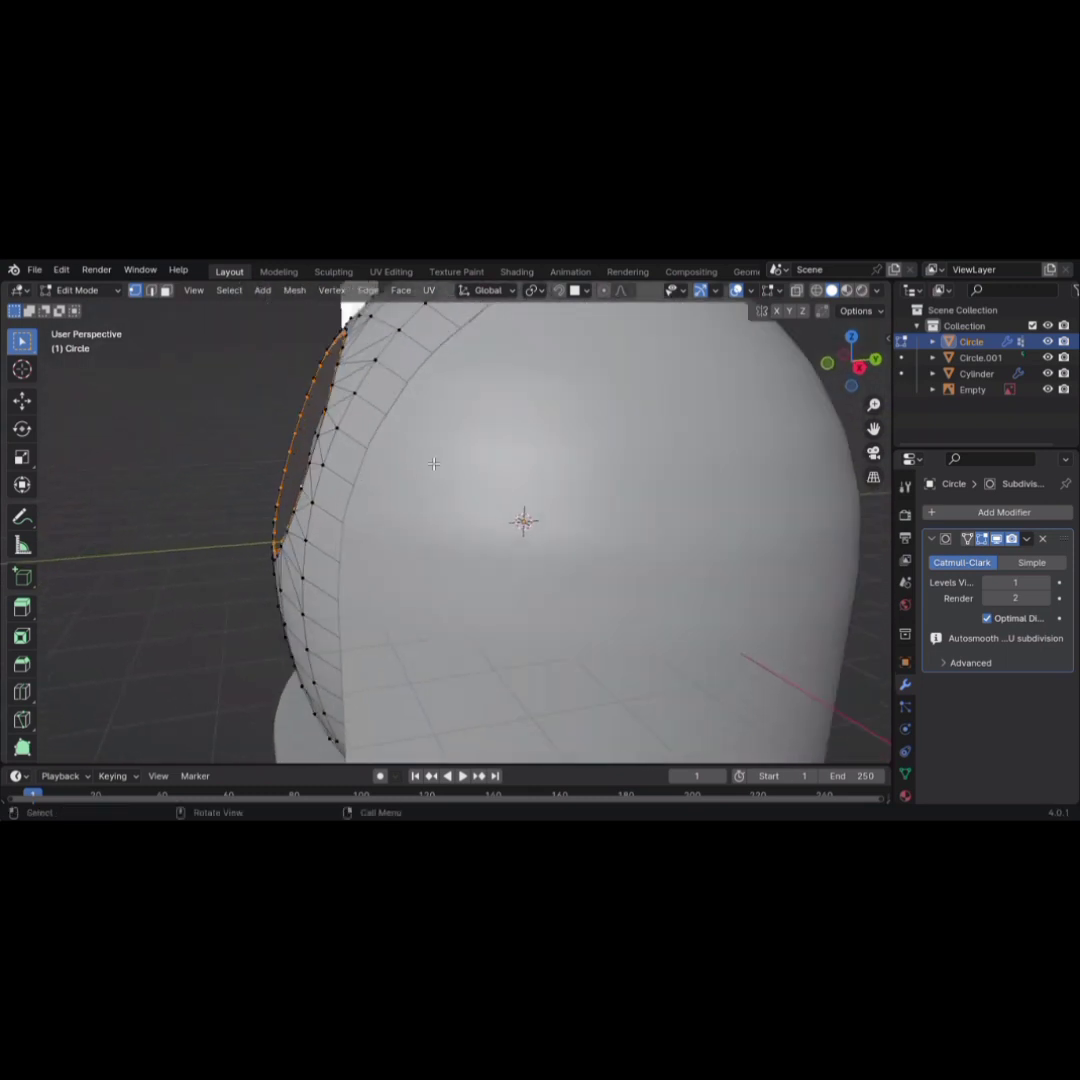
key("shift+d")
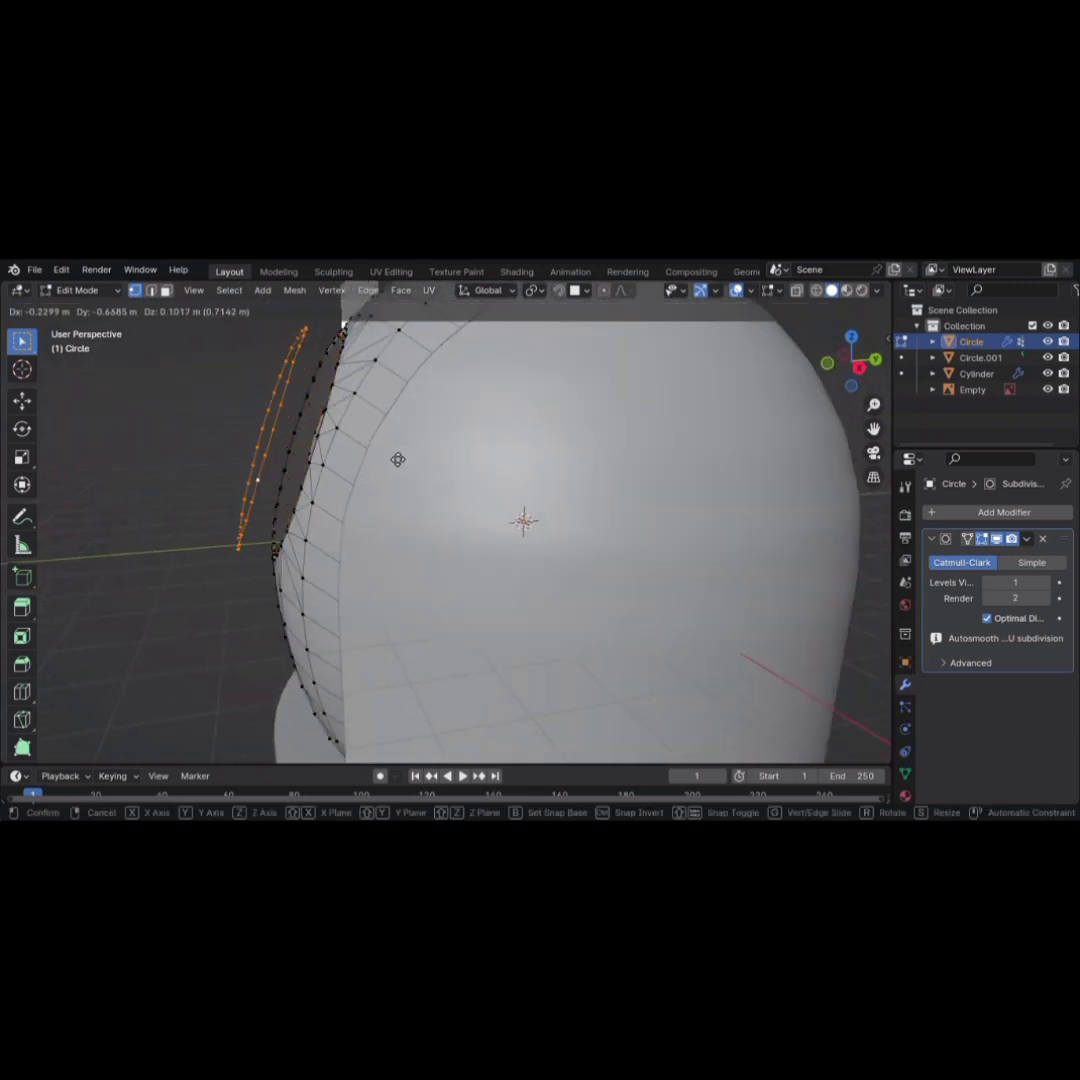
left_click(396, 458)
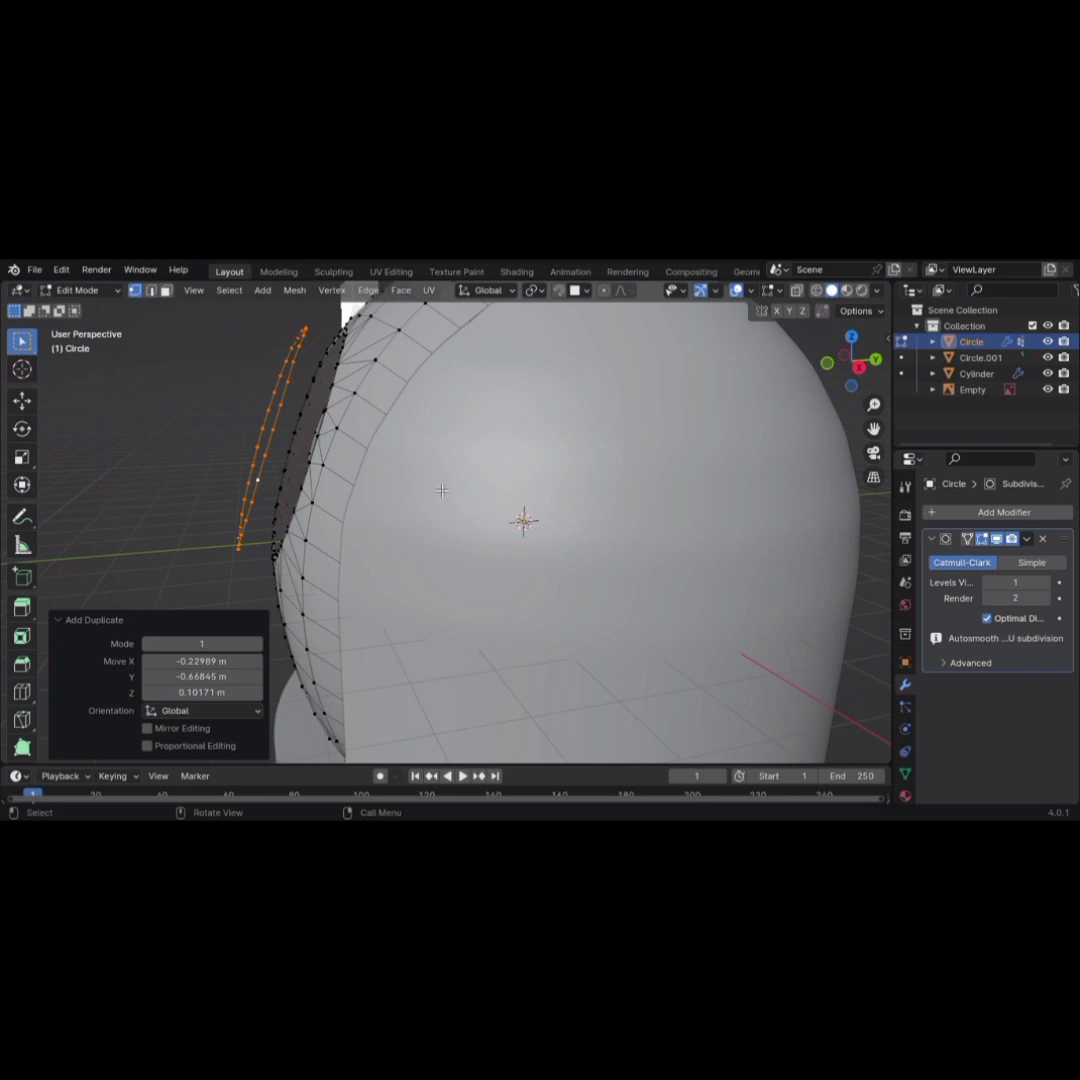
key("p")
left_click(438, 486)
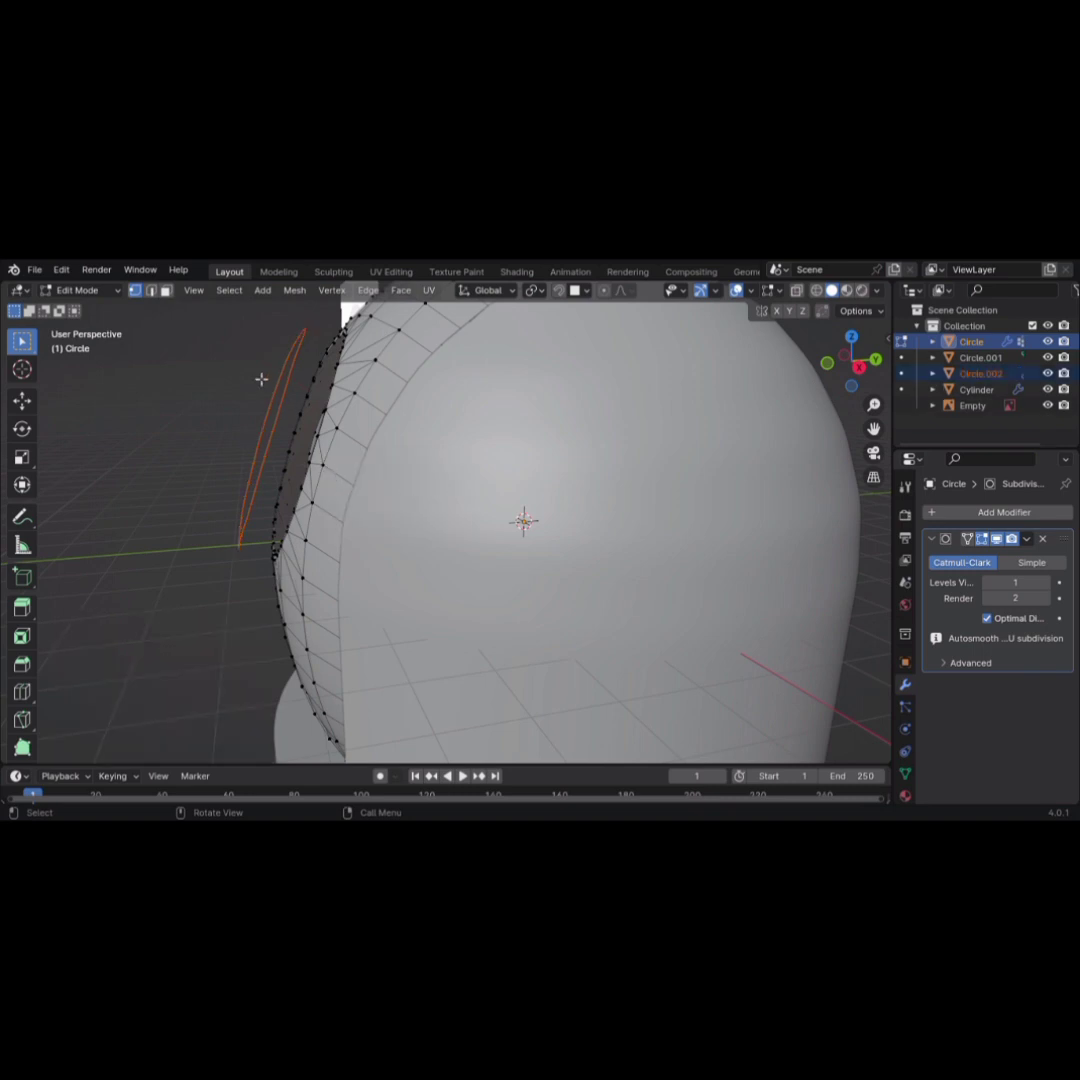
Edit the separated loop and move all its vertices about 0.22 m in X and −0.13 m in Z to align with the opening
key("grave")
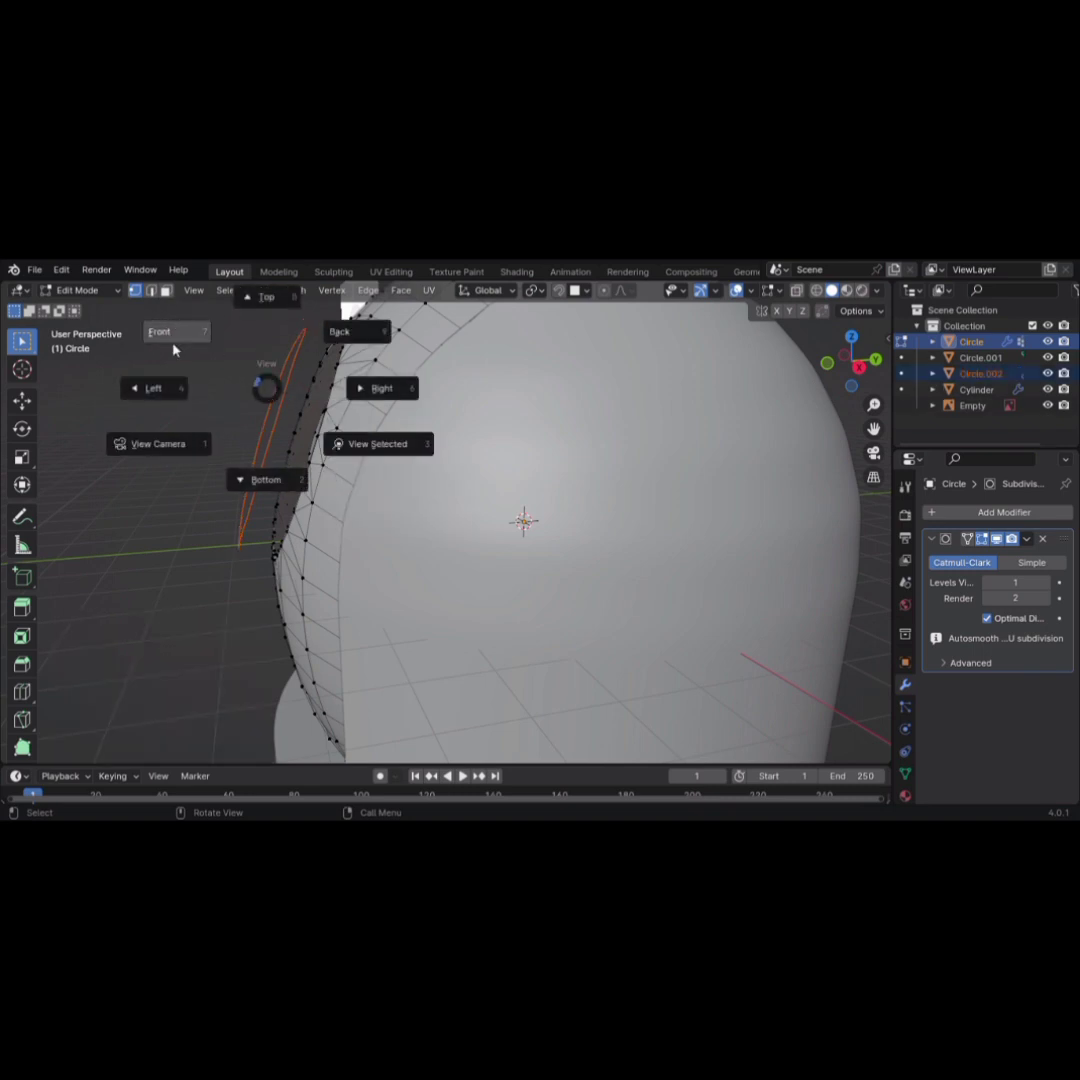
left_click(395, 392)
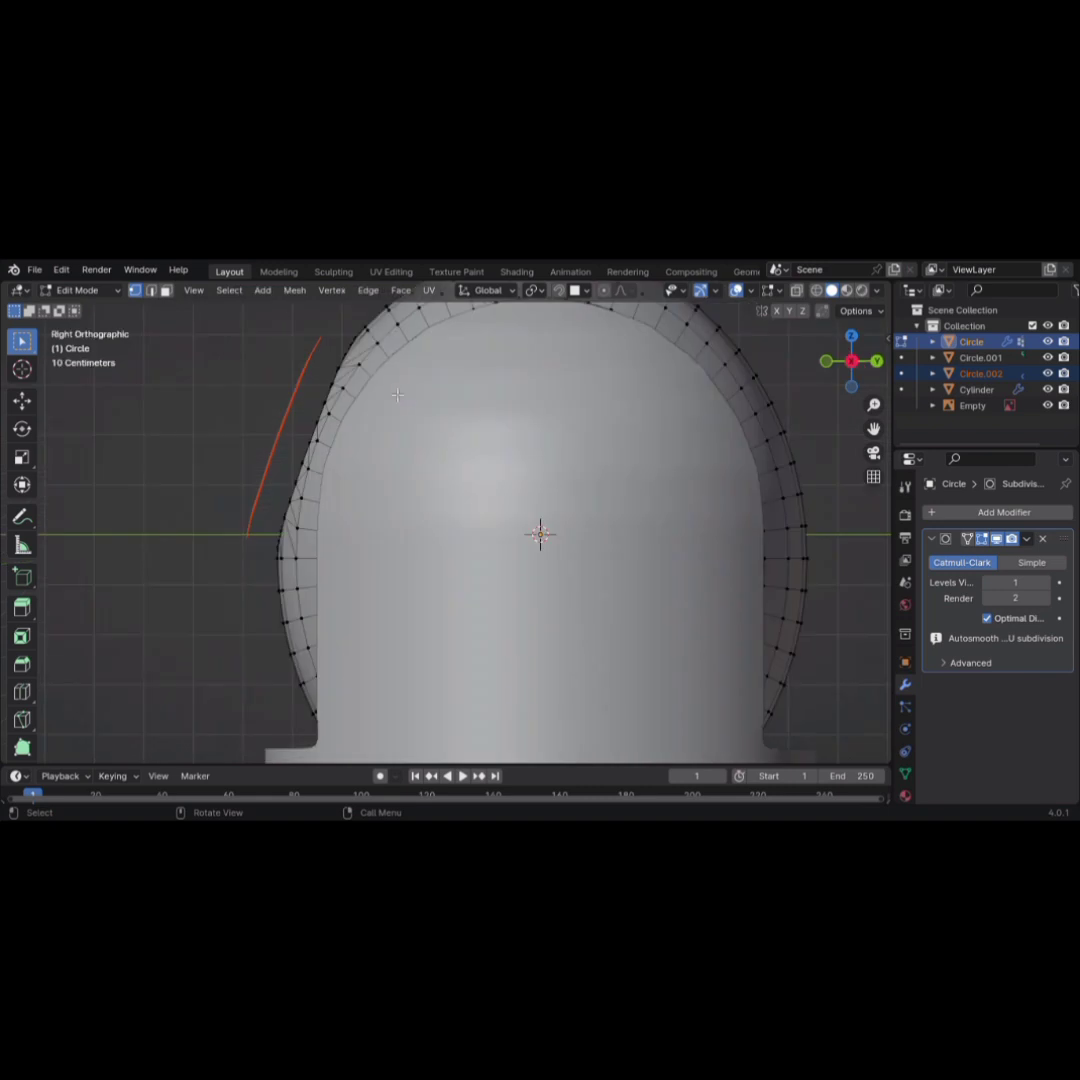
key("Tab")
left_click(298, 385)
key("Tab")
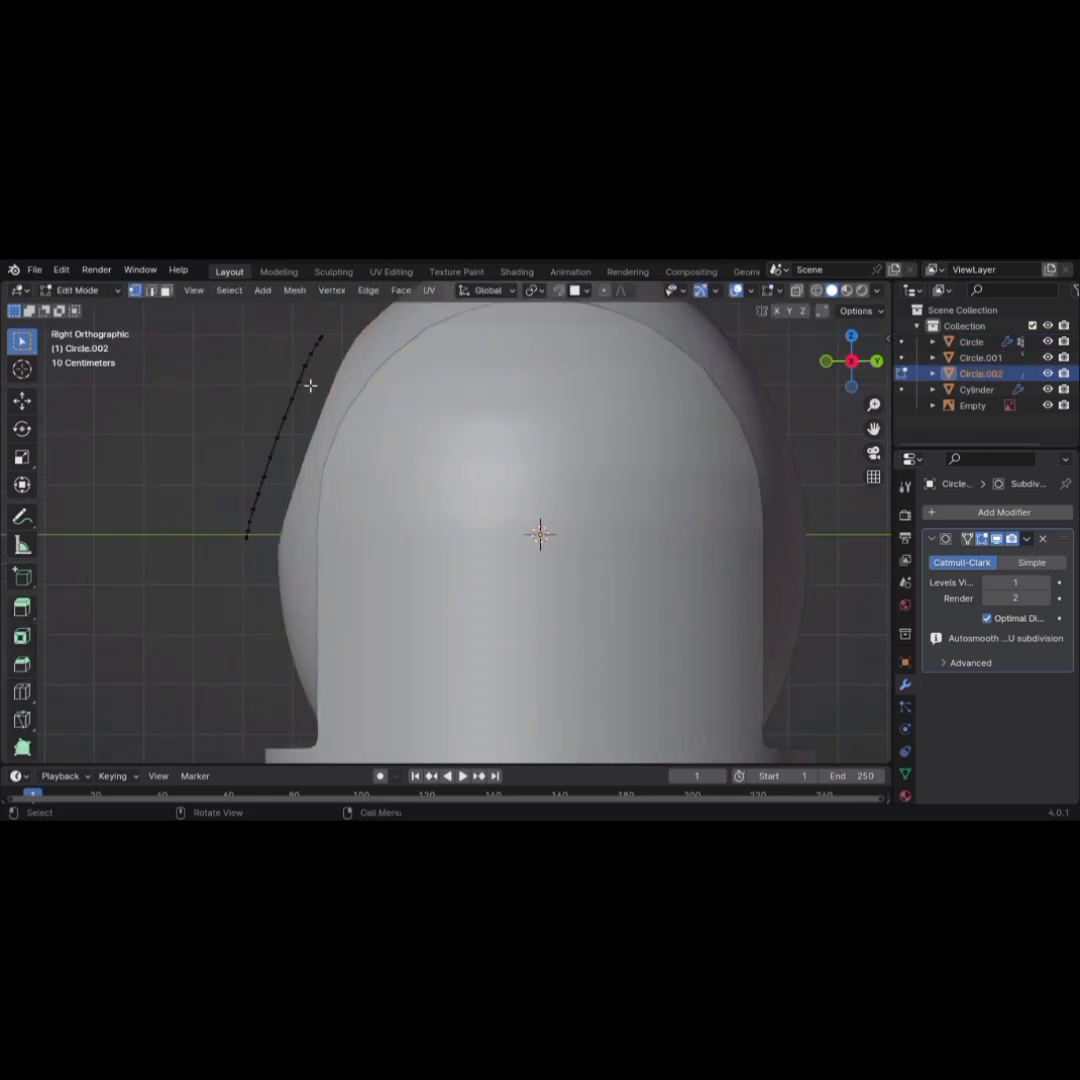
key("a")
key("KP_1")
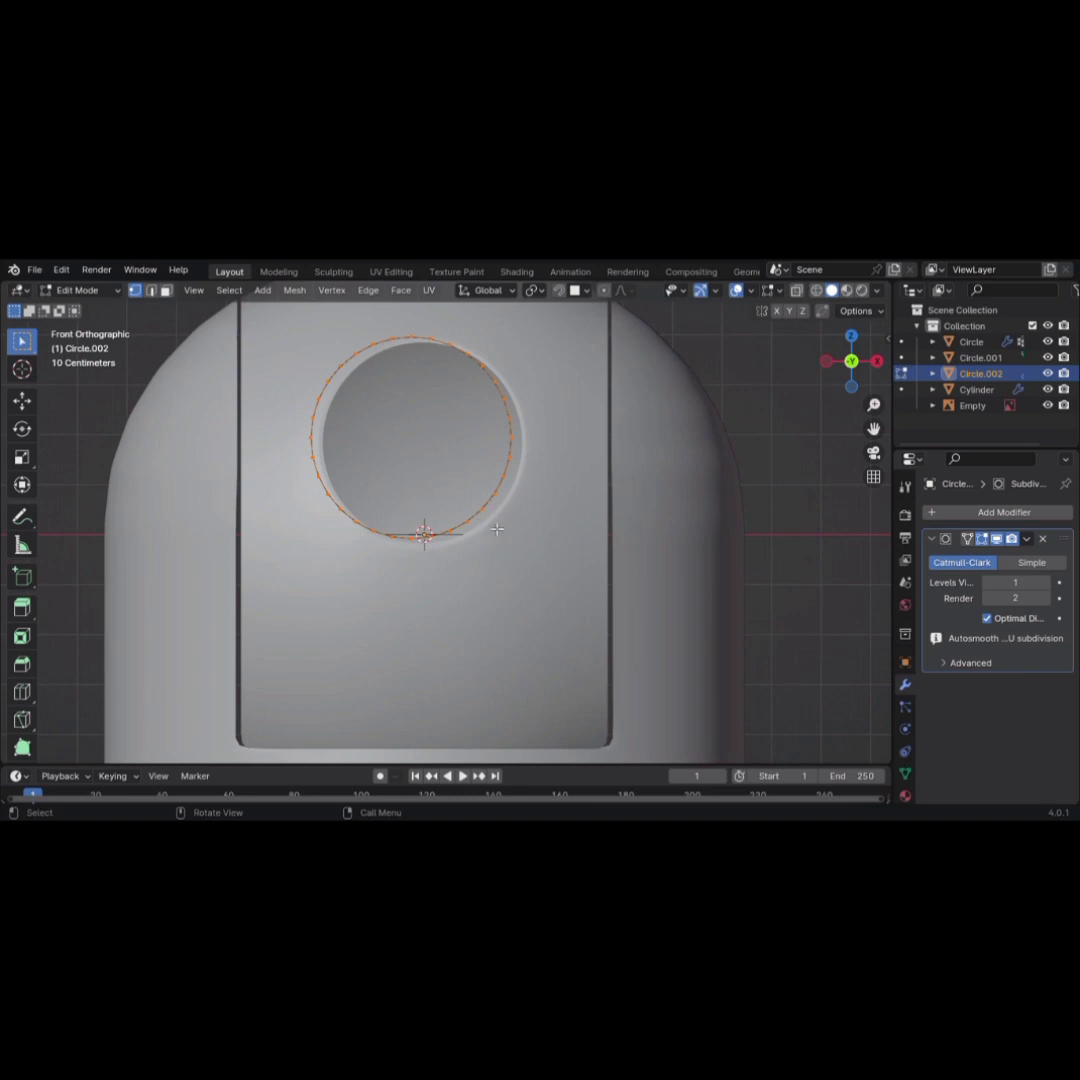
key("g")
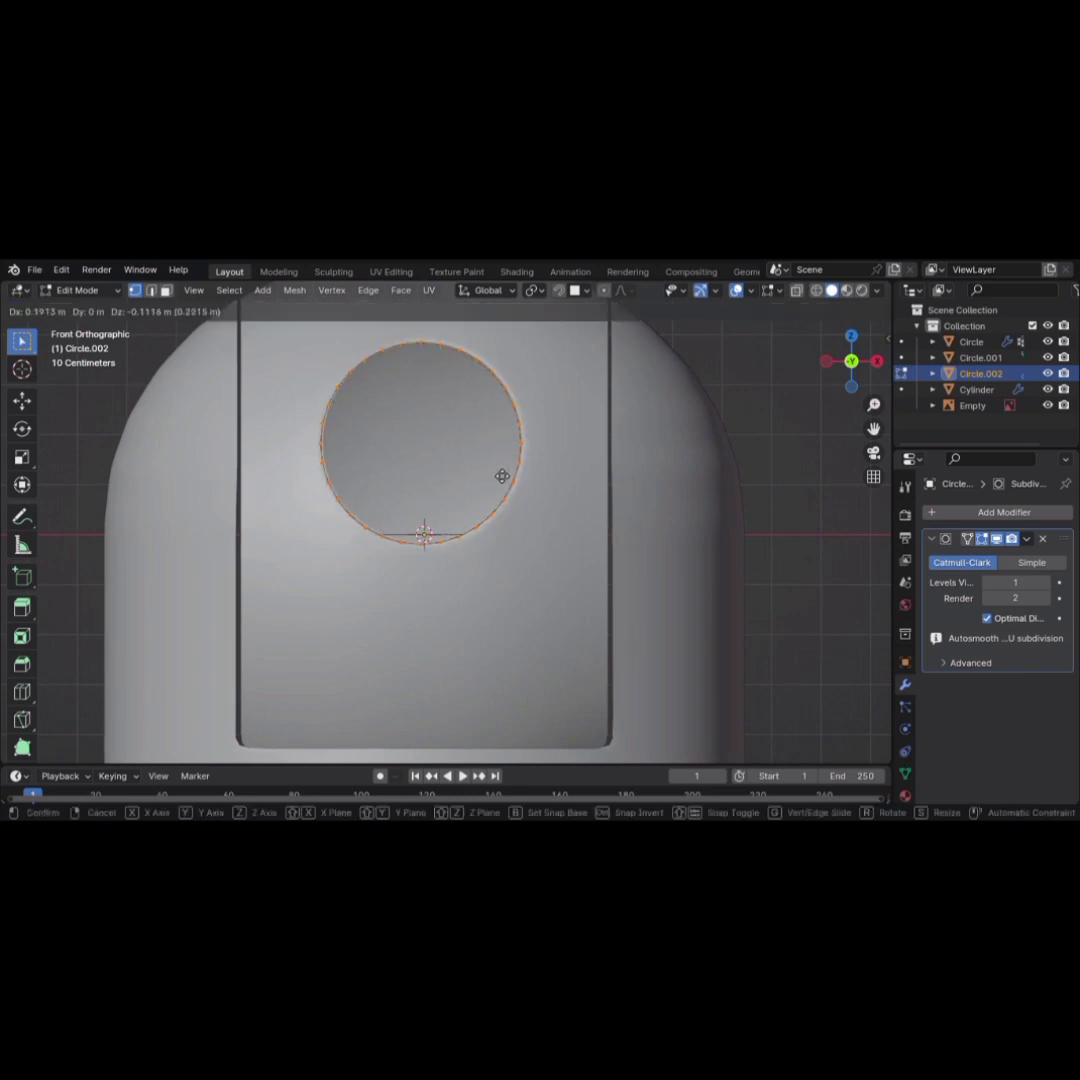
left_click(501, 475)
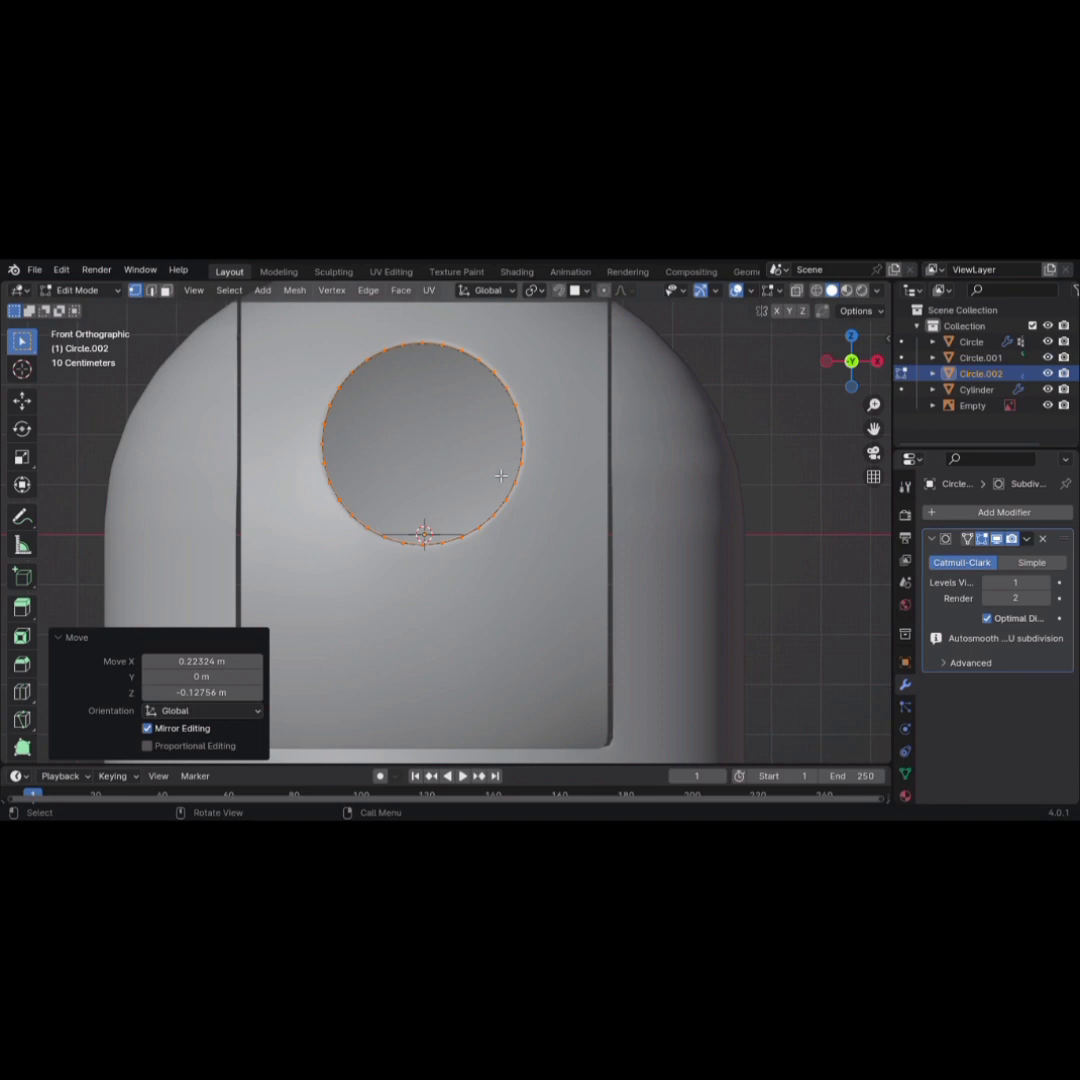
Move the lens loop about 0.65 m along Y onto the front surface of the camera head, checking from front and sides
key("KP_3")
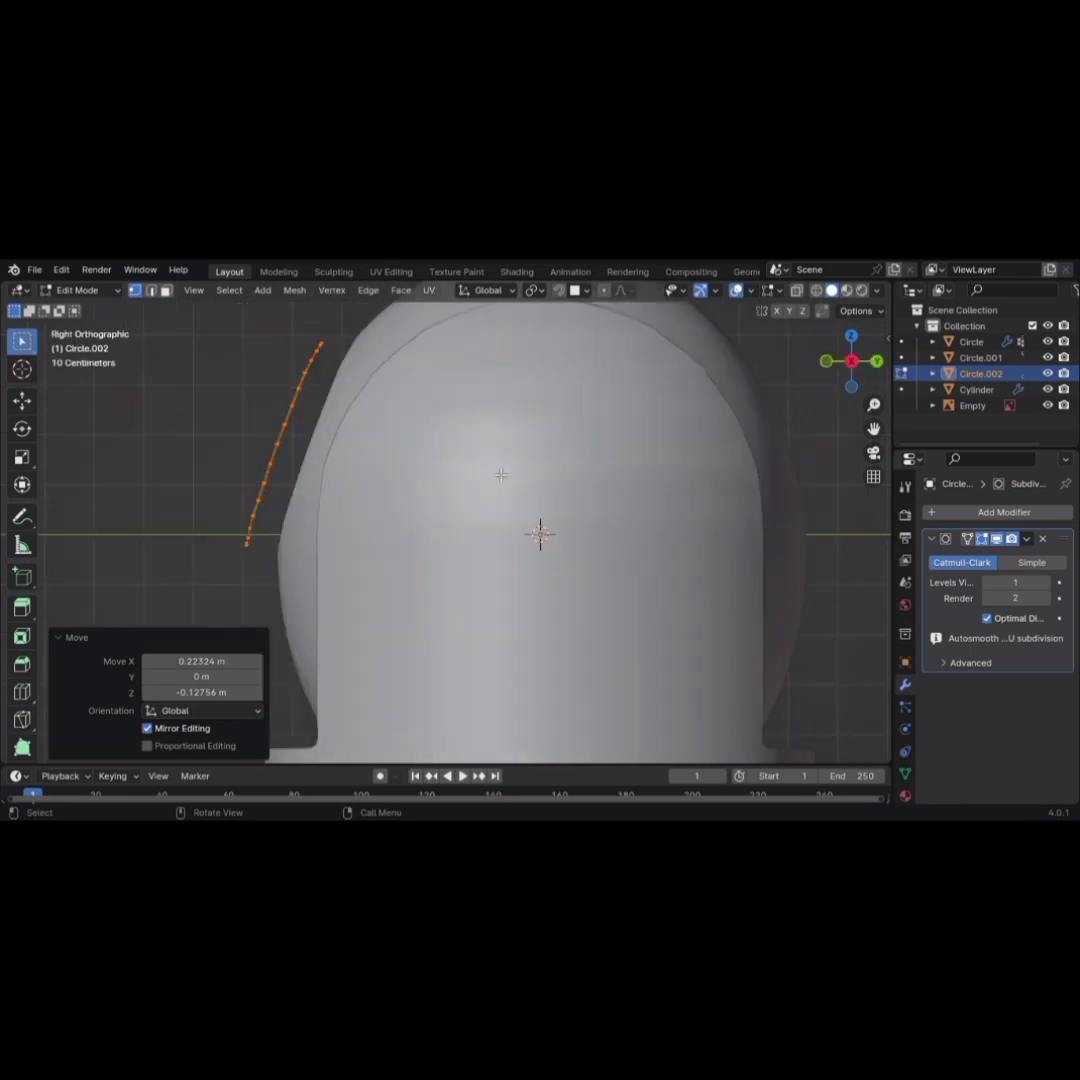
key("g")
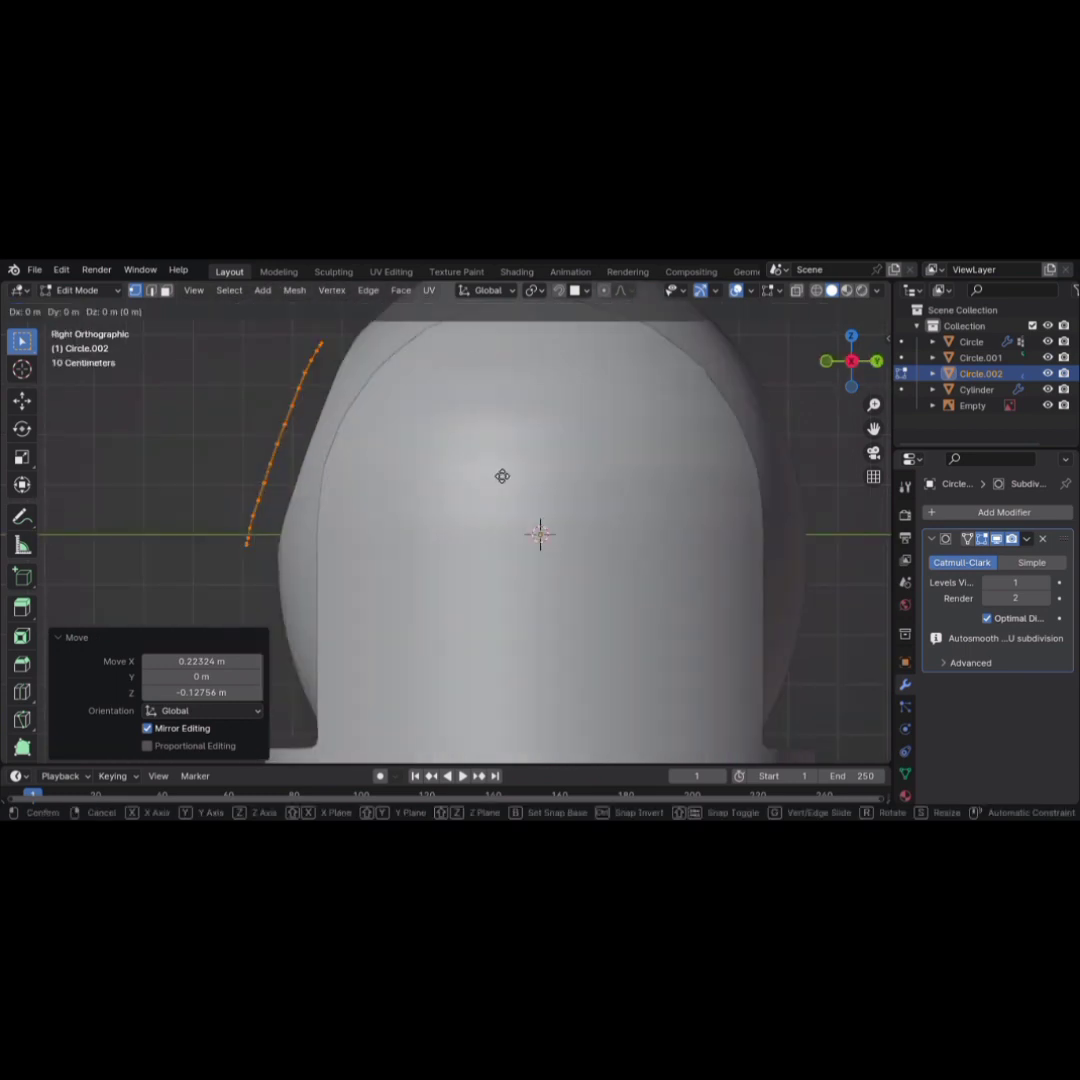
key("y")
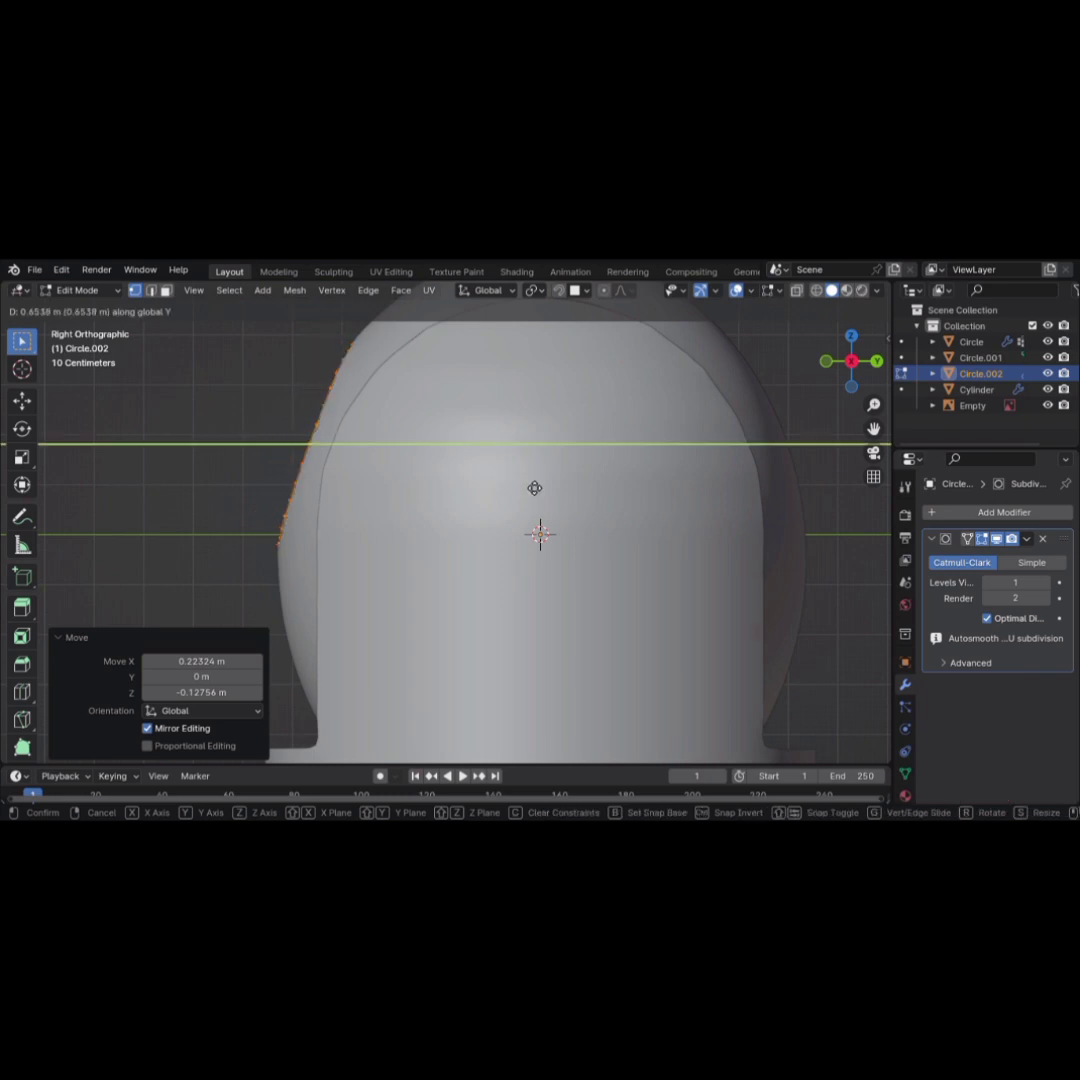
left_click(531, 487)
key("KP_1")
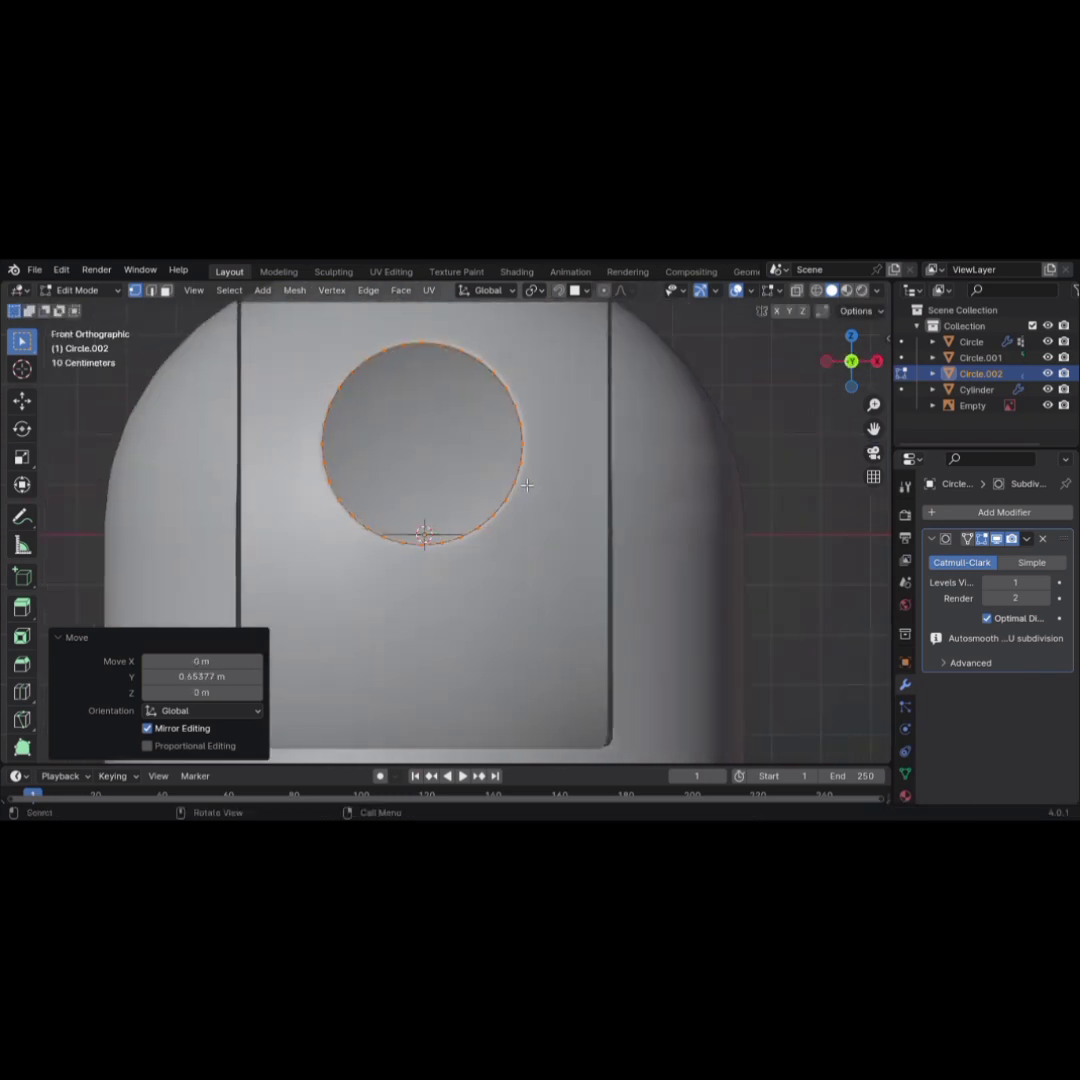
key("KP_3")
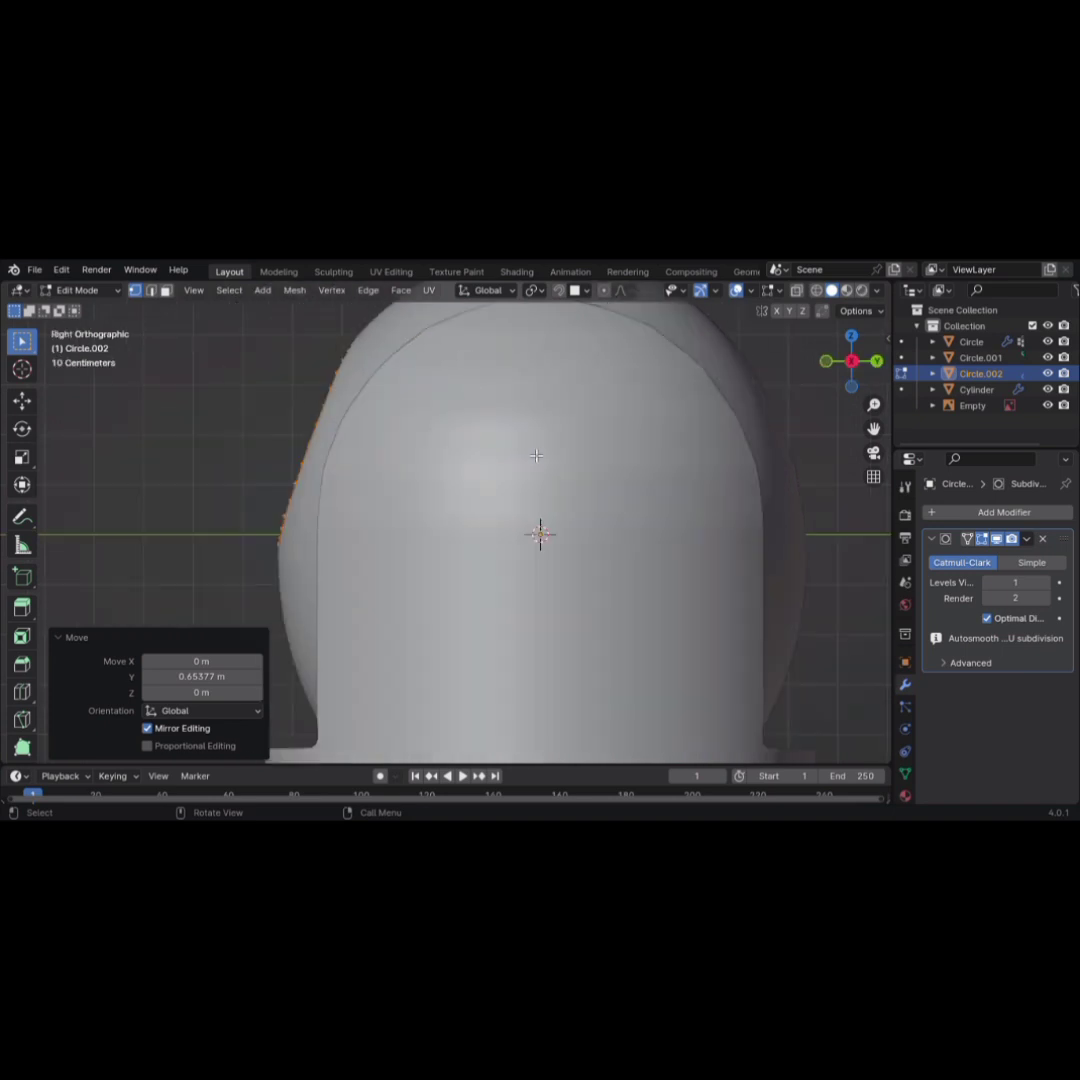
key("ctrl+KP_3")
key("KP_3")
key("KP_1")
Scale the lens loop uniformly to 0.975 so it sits just inside the opening
scroll(535, 455, "up", 4)
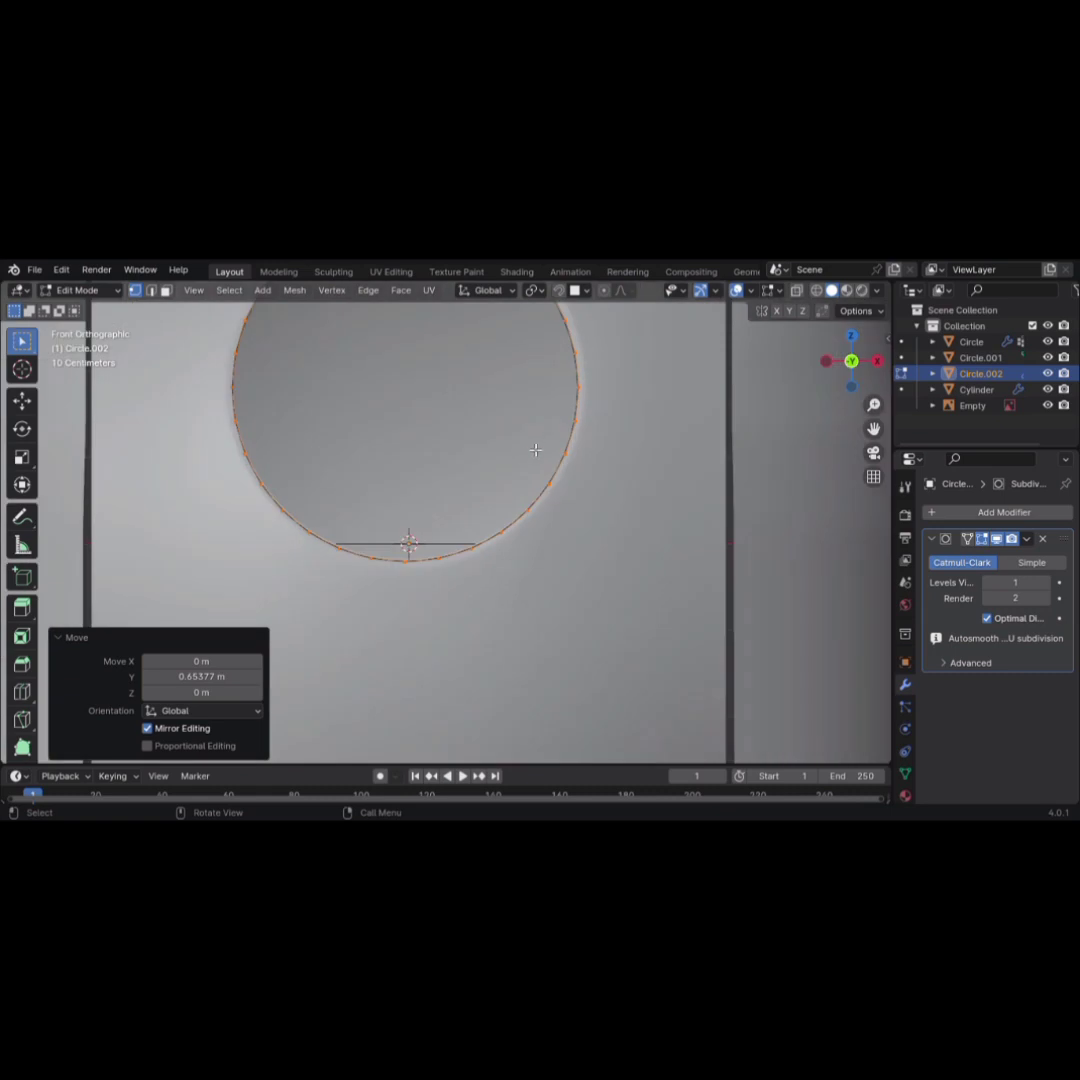
scroll(641, 492, "down", 1)
scroll(641, 487, "up", 1)
scroll(641, 482, "down", 2)
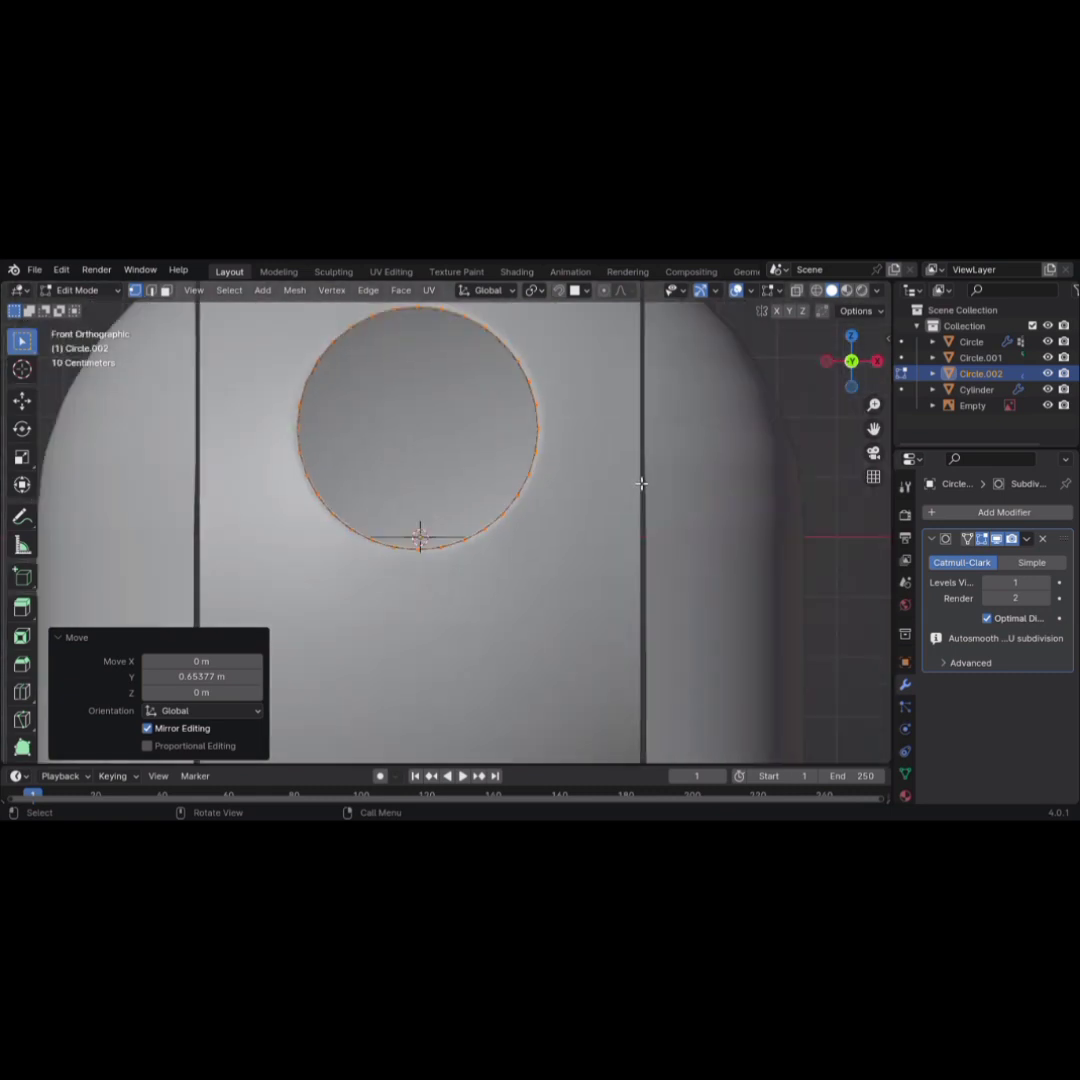
key("s")
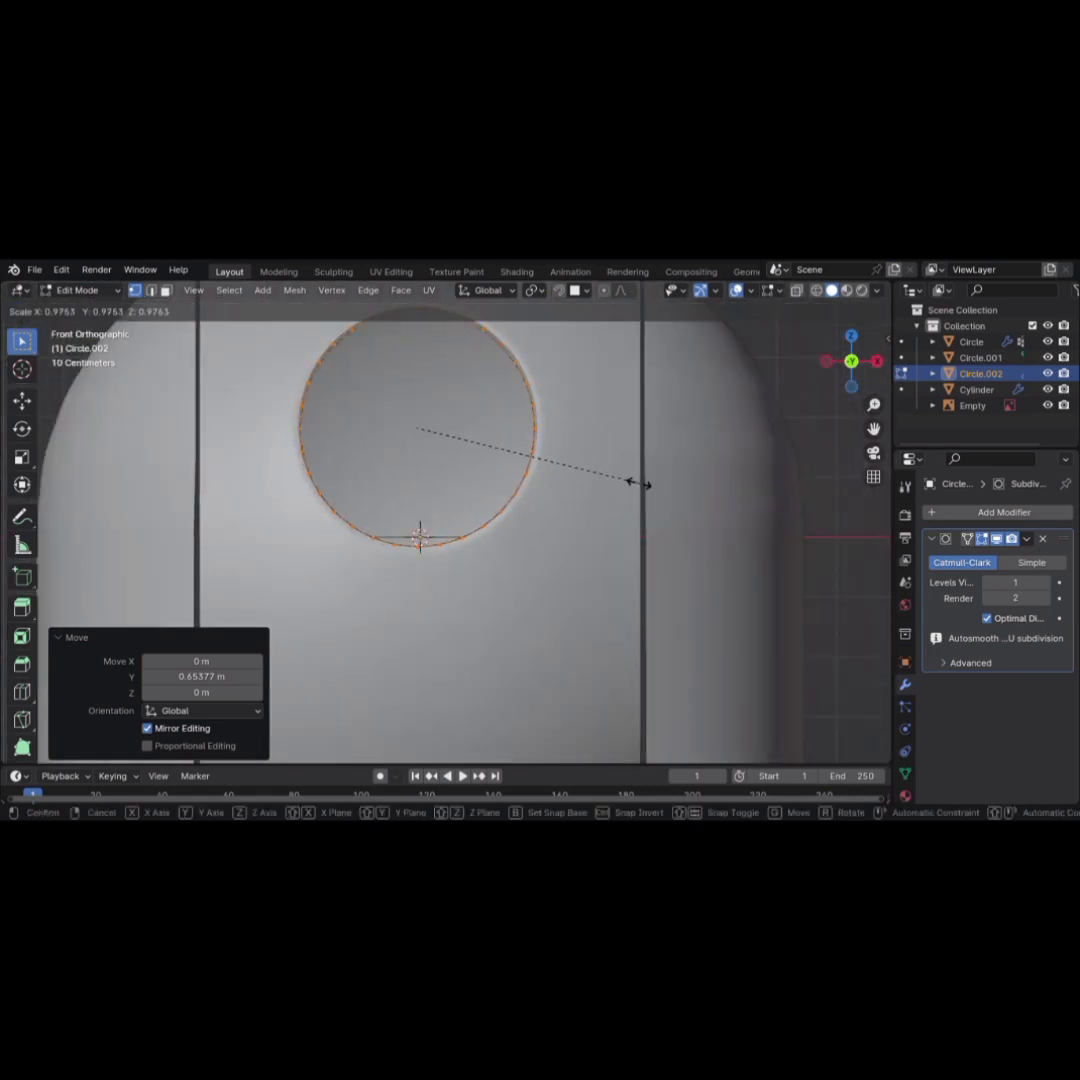
left_click(640, 484)
scroll(598, 490, "down", 3)
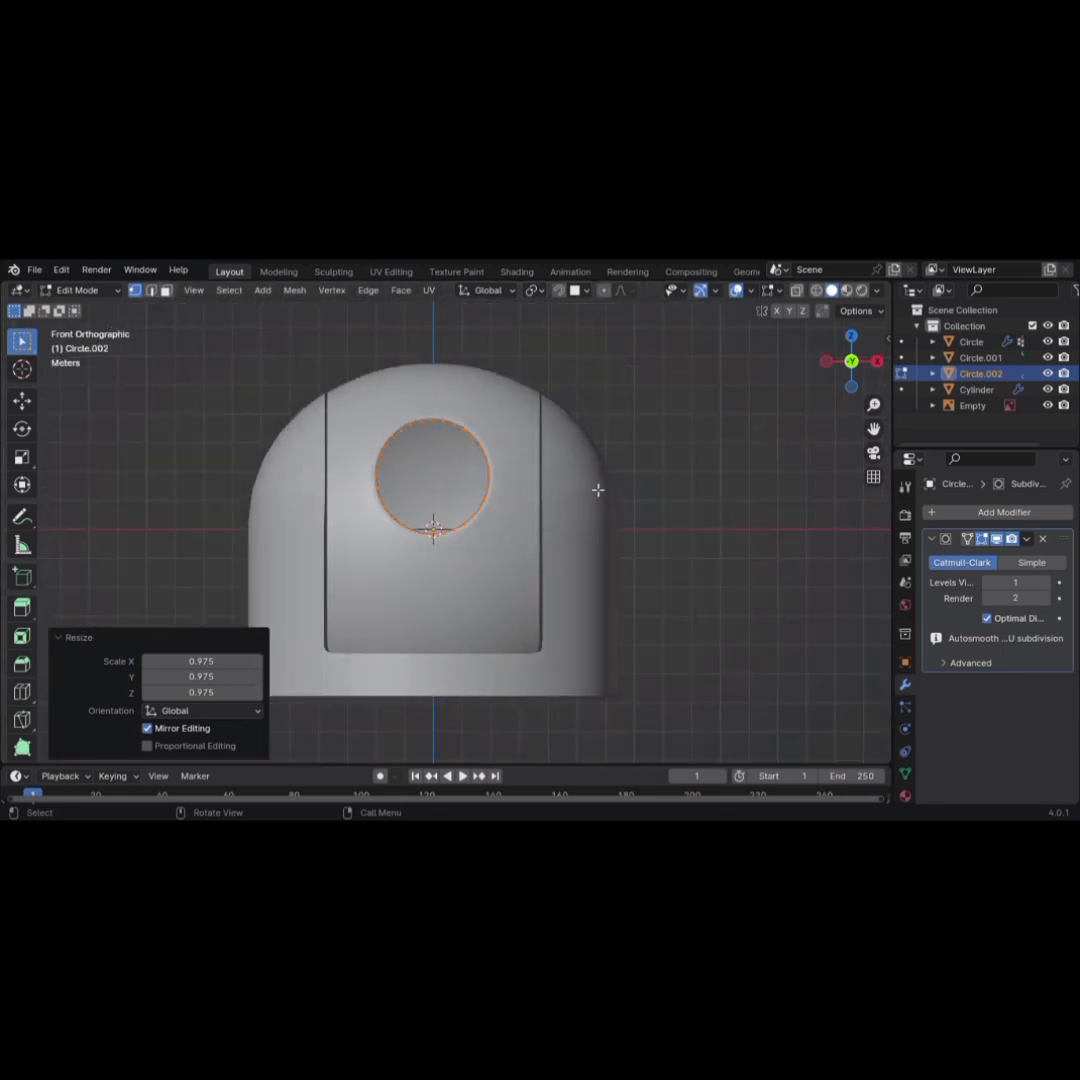
scroll(598, 490, "down", 5)
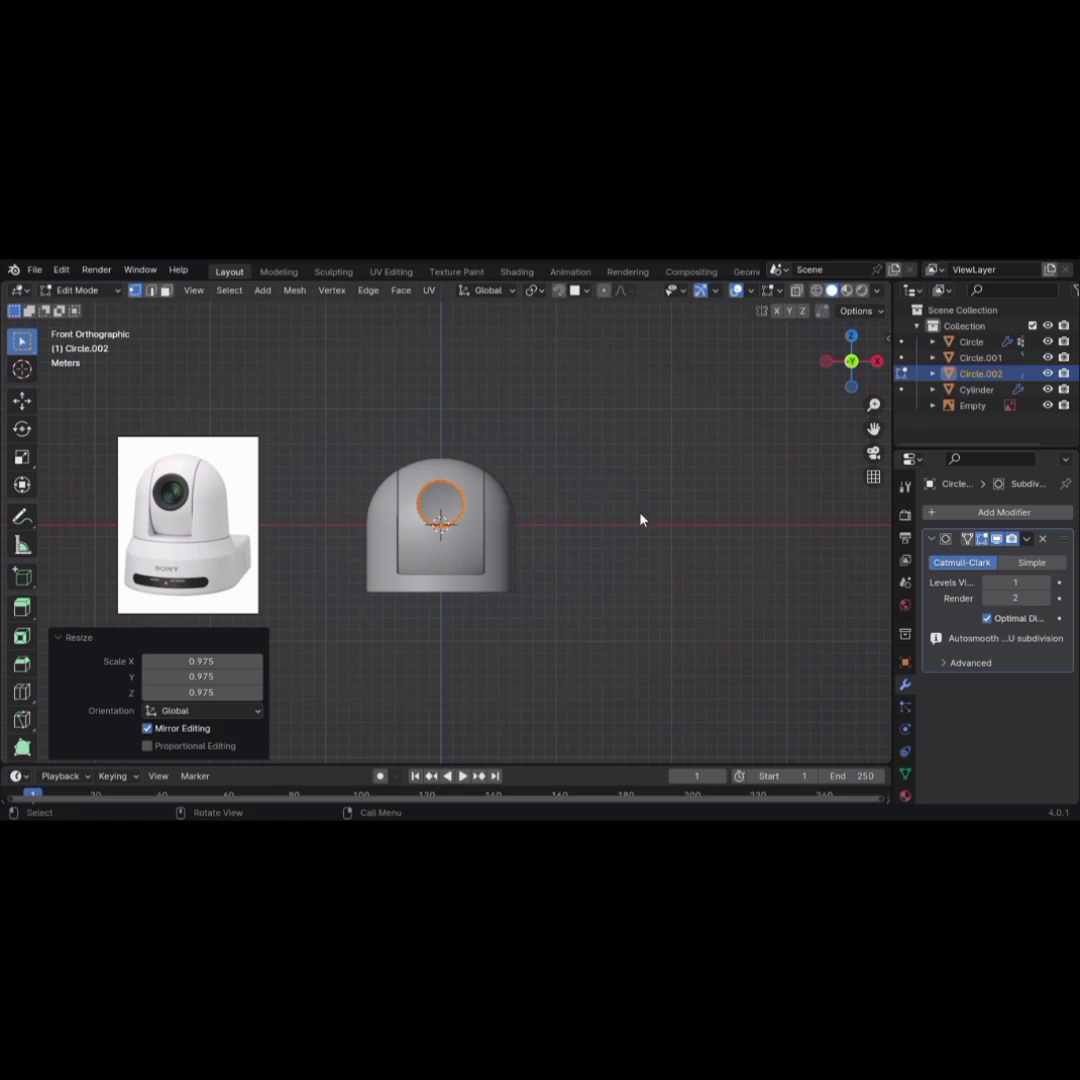
Extrude the lens loop inward in Edit Mode, scaling the new ring uniformly to 0.965
key("Tab")
scroll(632, 514, "up", 5)
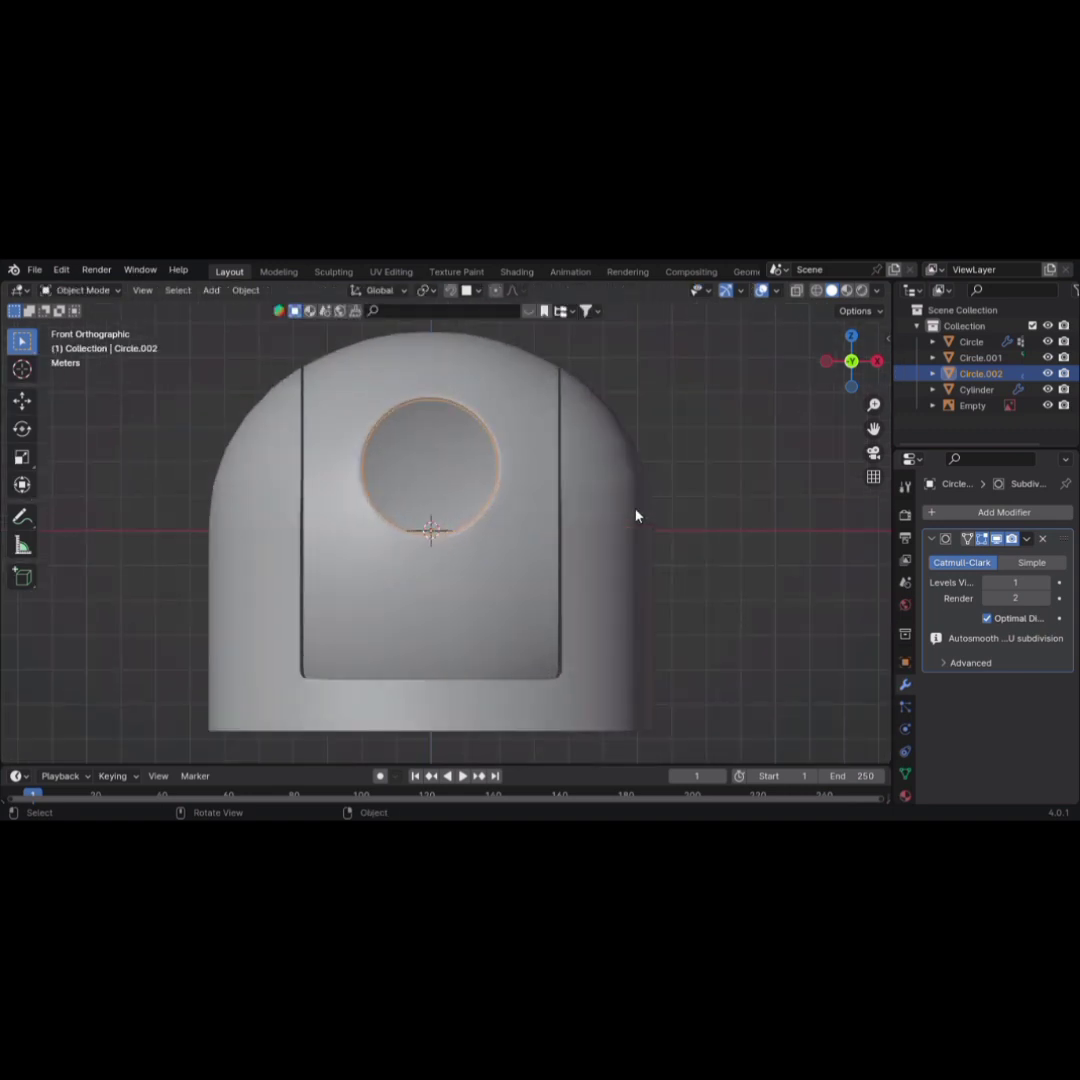
scroll(640, 538, "down", 4)
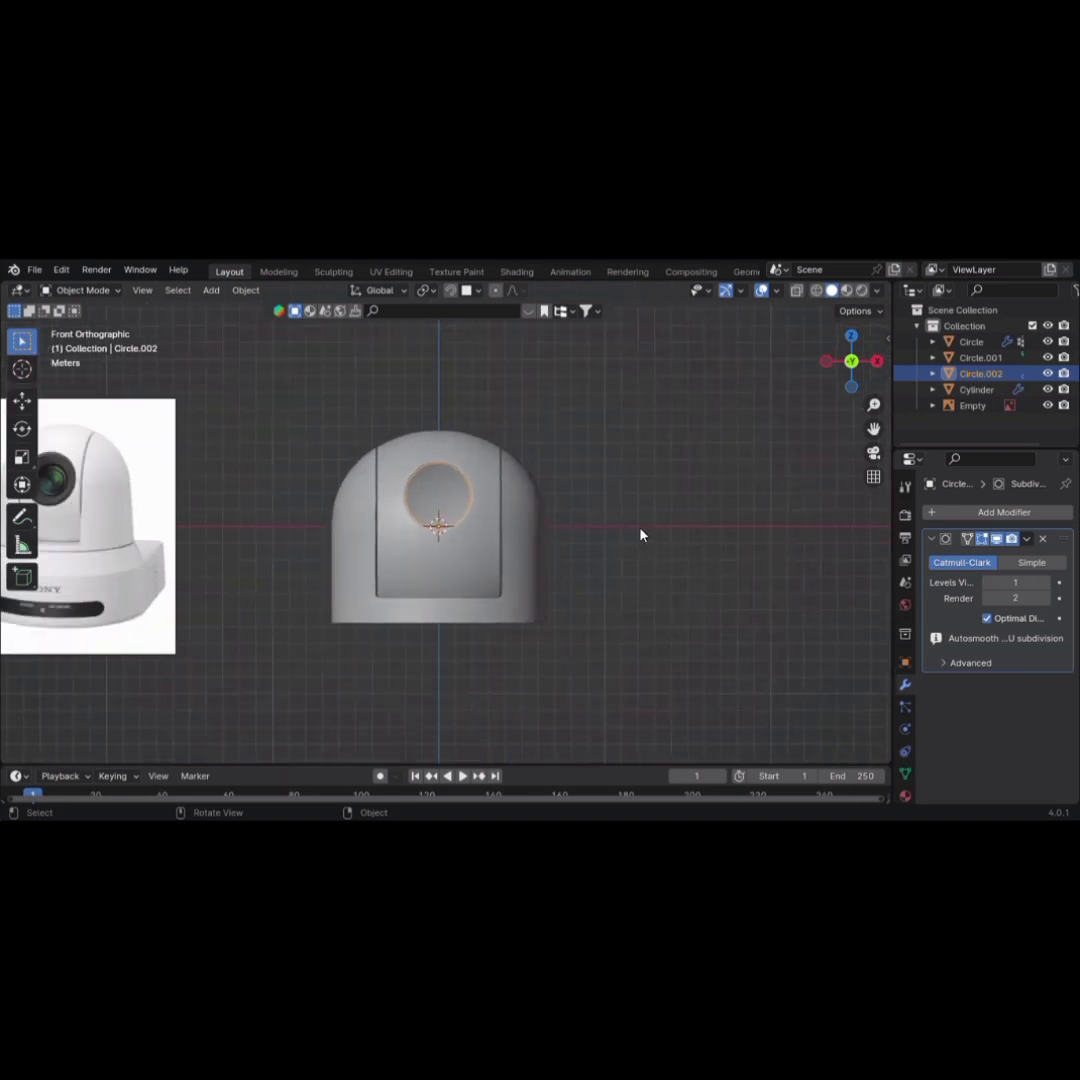
scroll(611, 557, "up", 8)
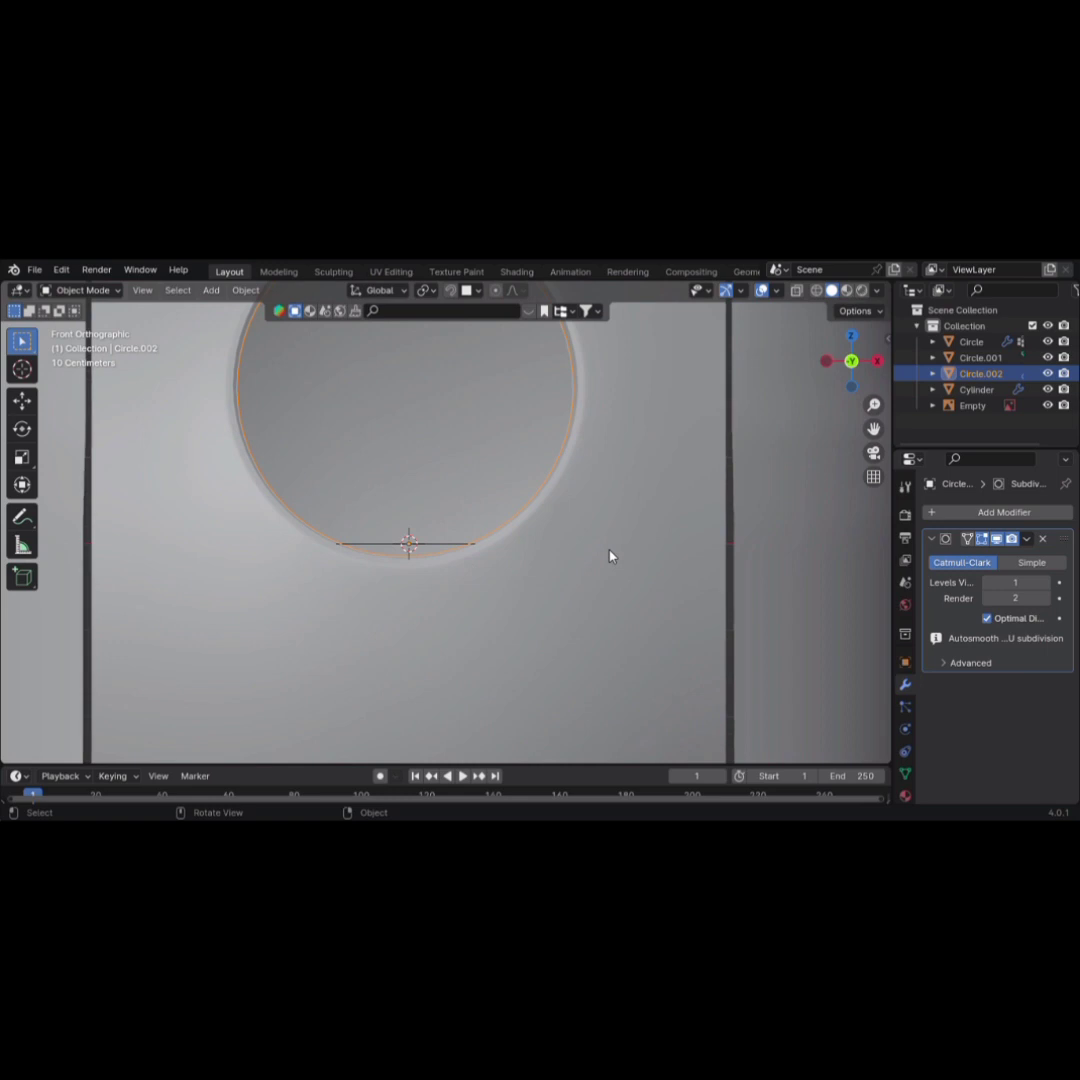
key("Tab")
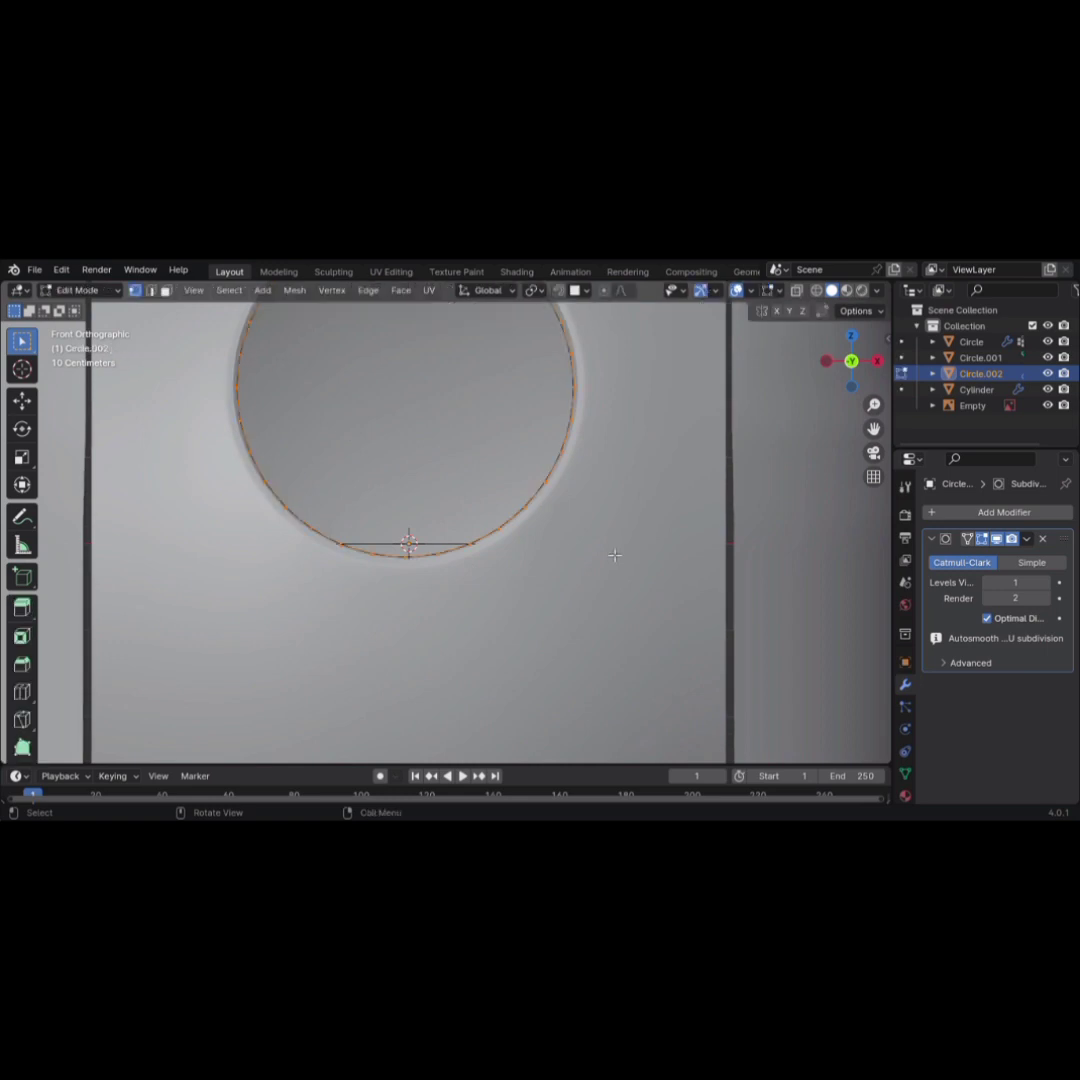
key("s")
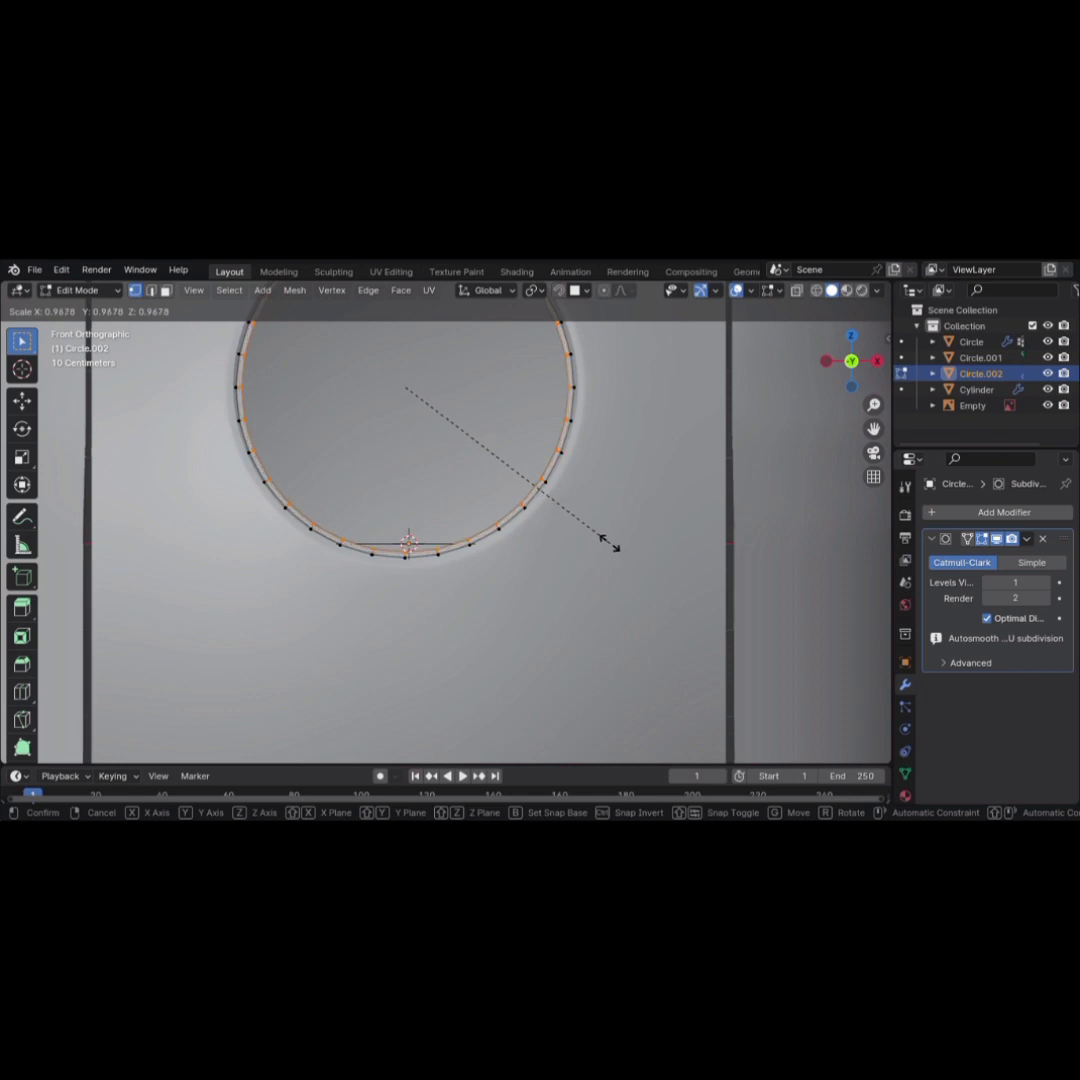
left_click(610, 546)
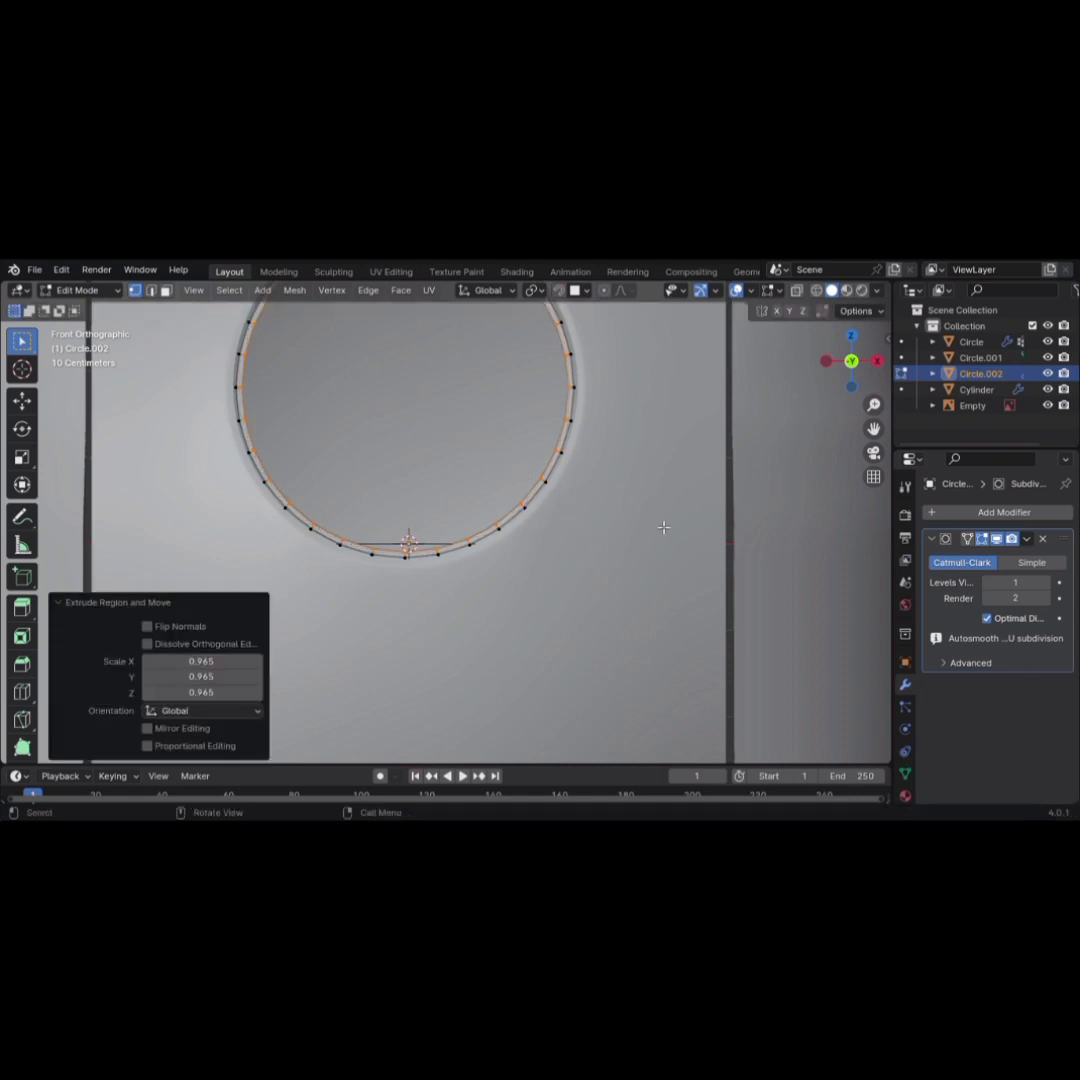
Extrude the inner ring into the head in wireframe side view, about 0.092 m in Y and −0.028 m in Z
key("shift+z")
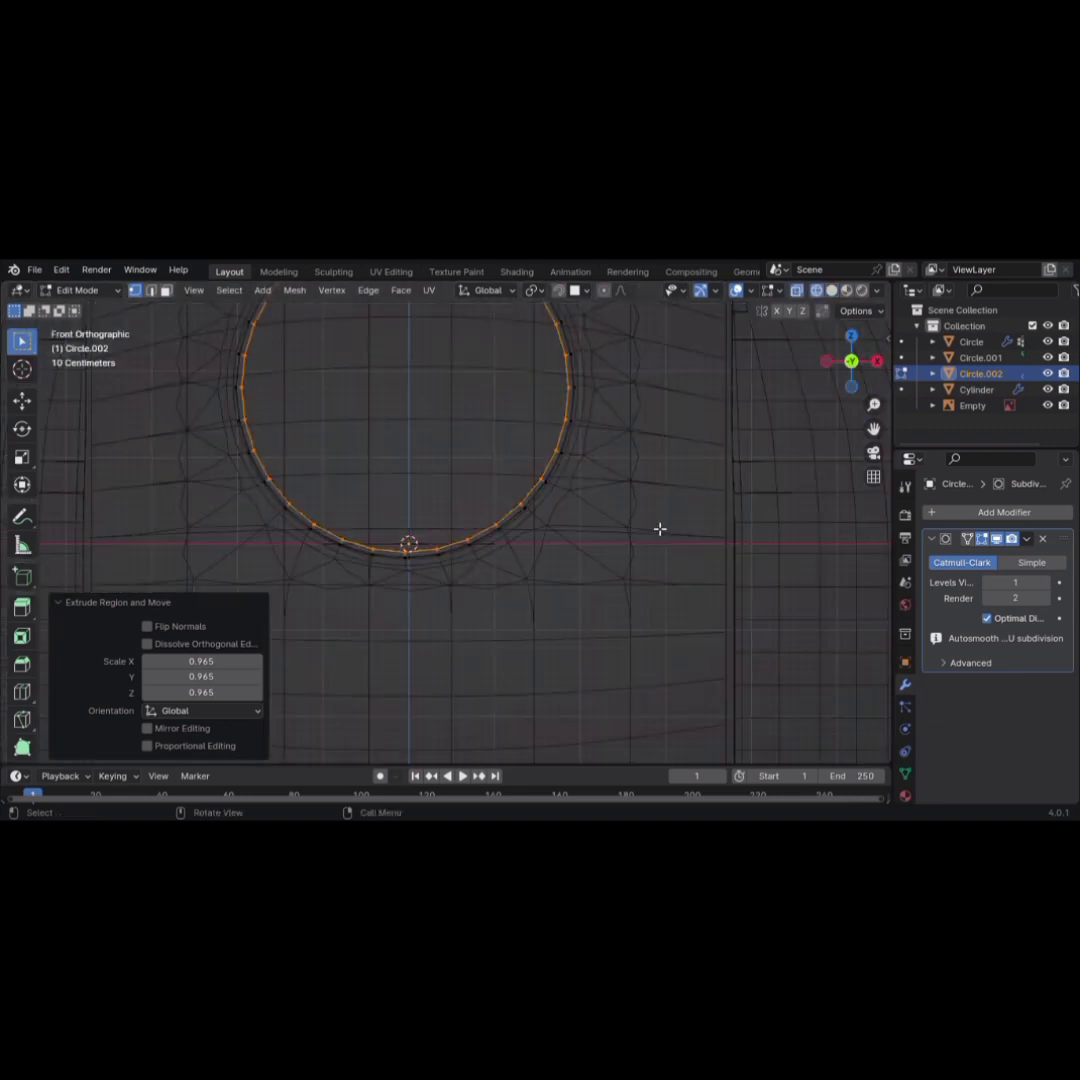
key("ctrl+KP_3")
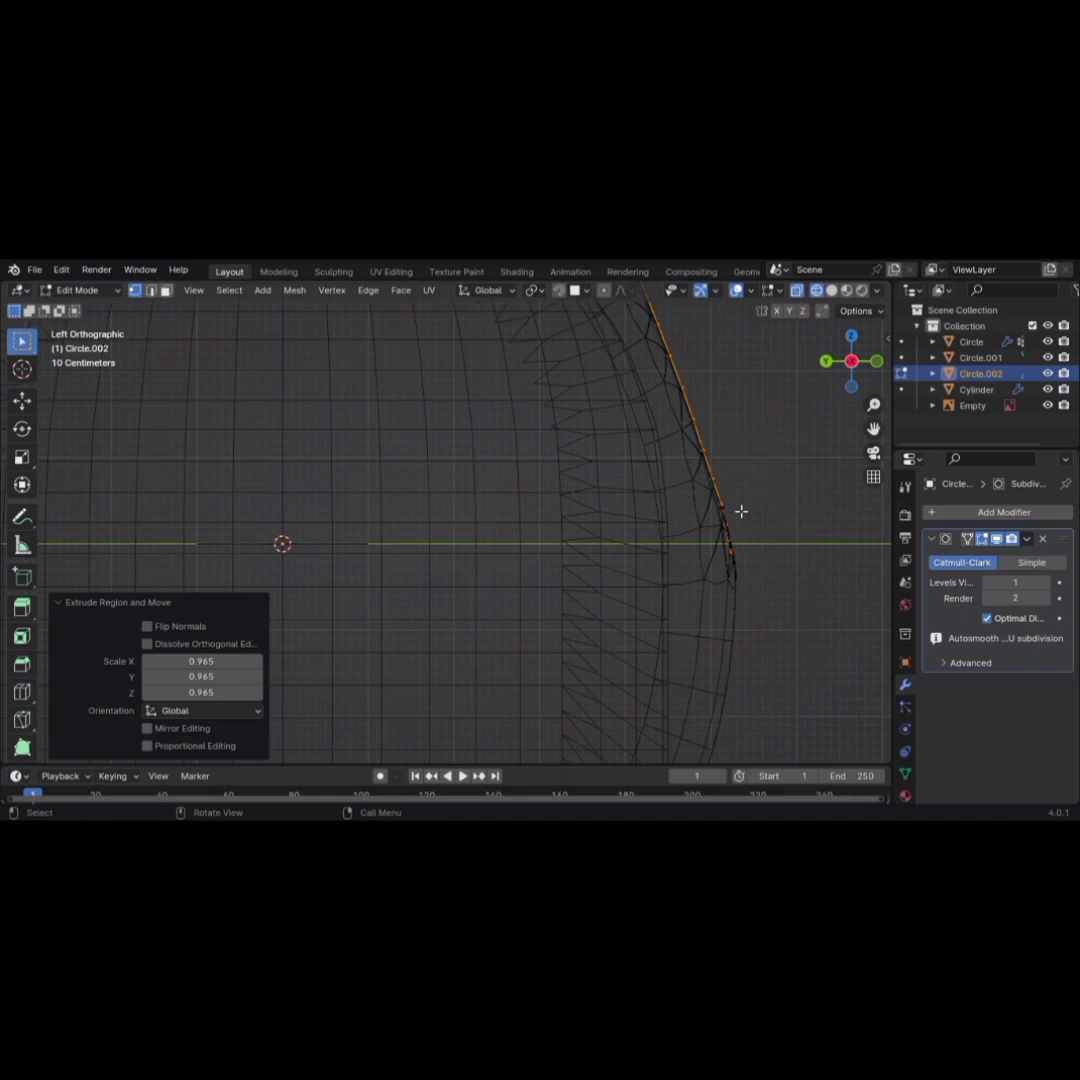
key("g")
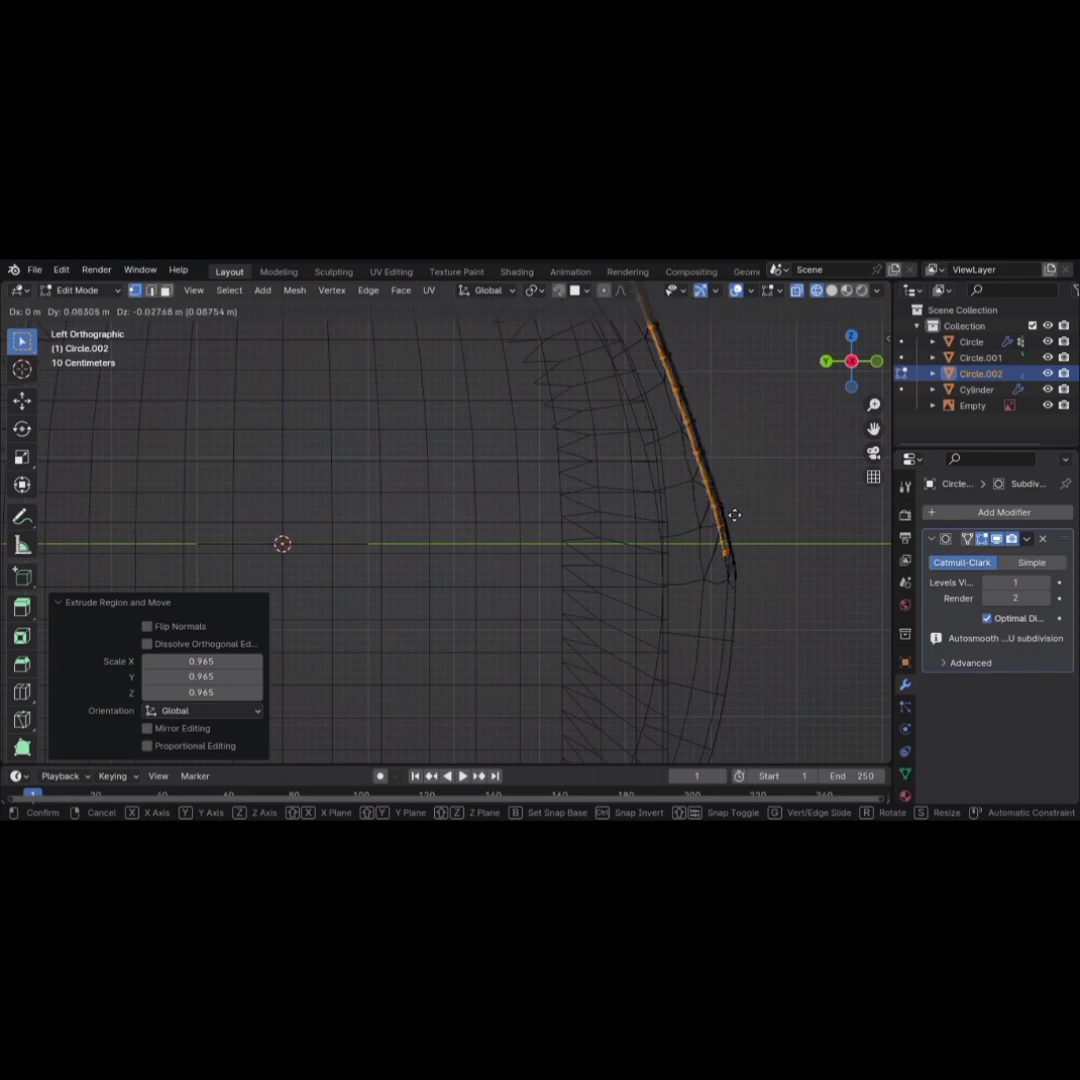
left_click(734, 514)
scroll(734, 514, "down", 2)
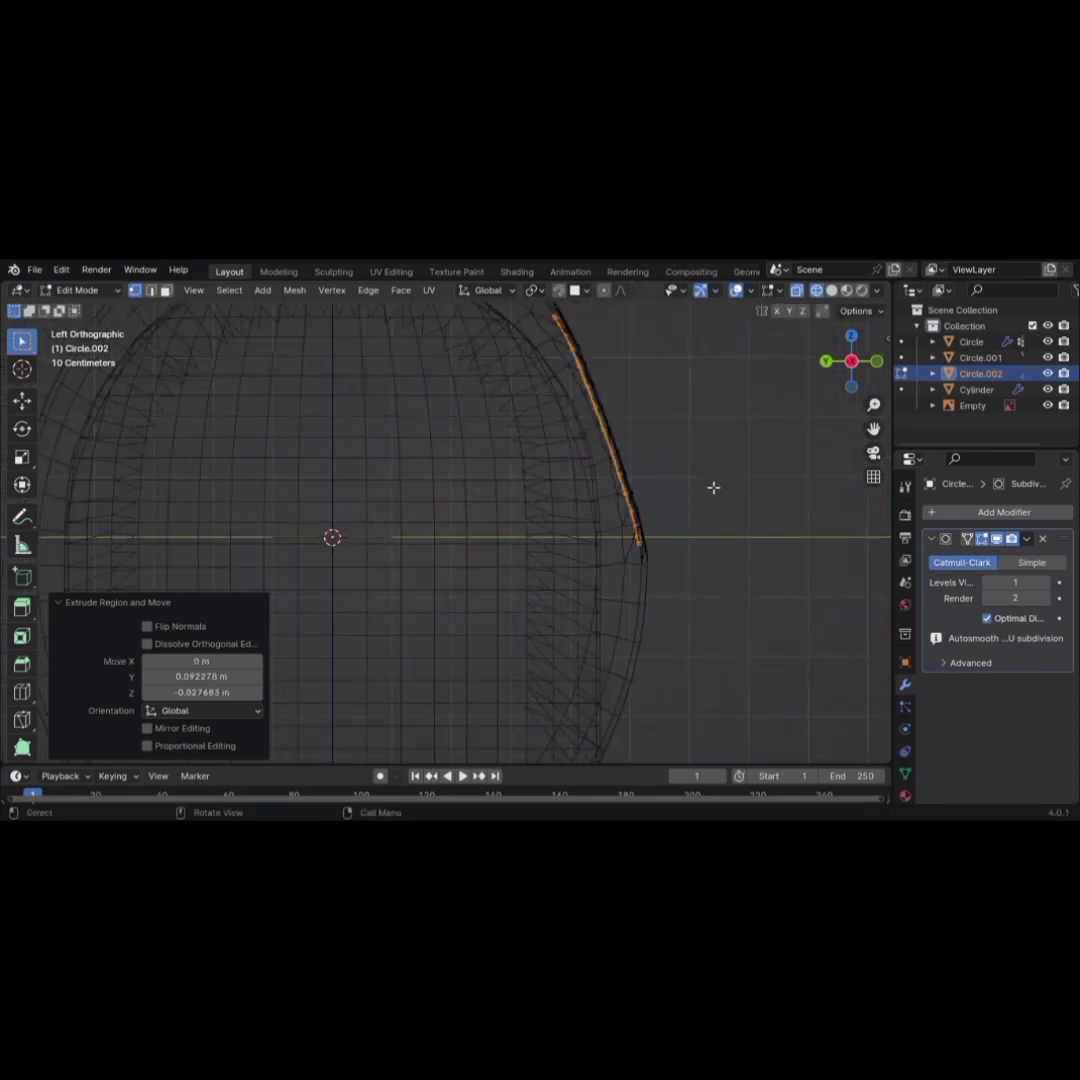
key("KP_1")
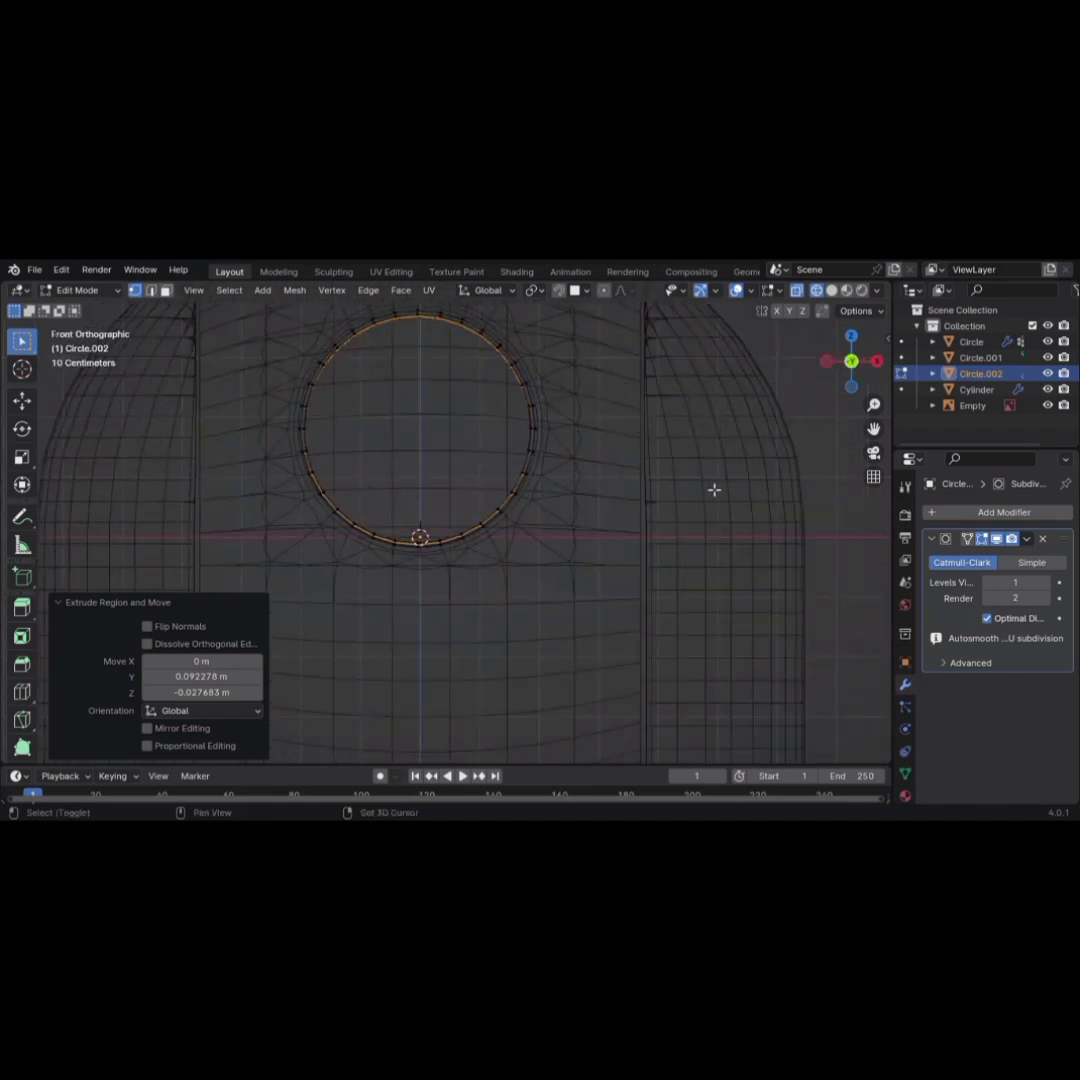
Return to solid shading and move the recessed ring about 0.013 m in X and 0.04 m in Z to centre it
key("shift+z")
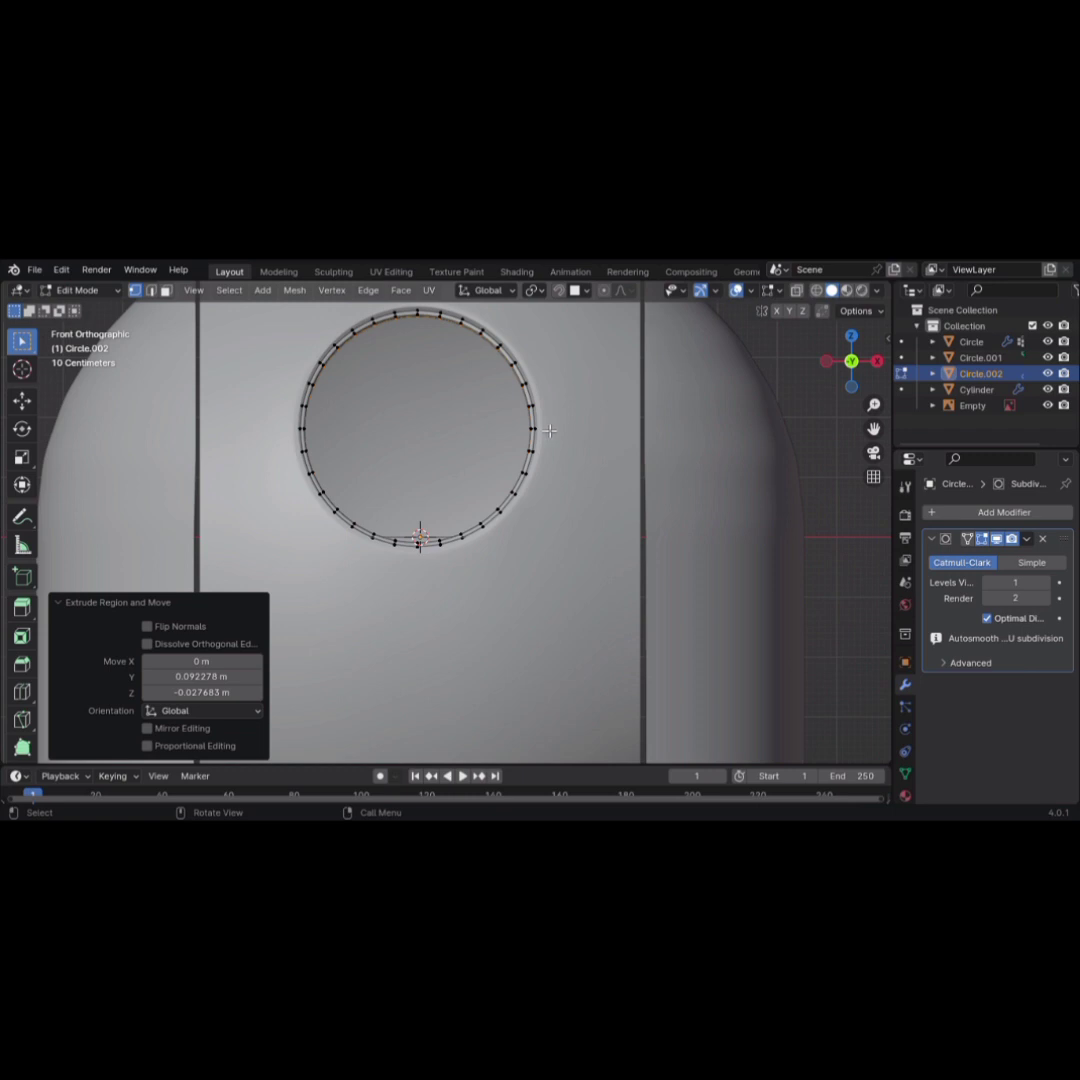
key("g")
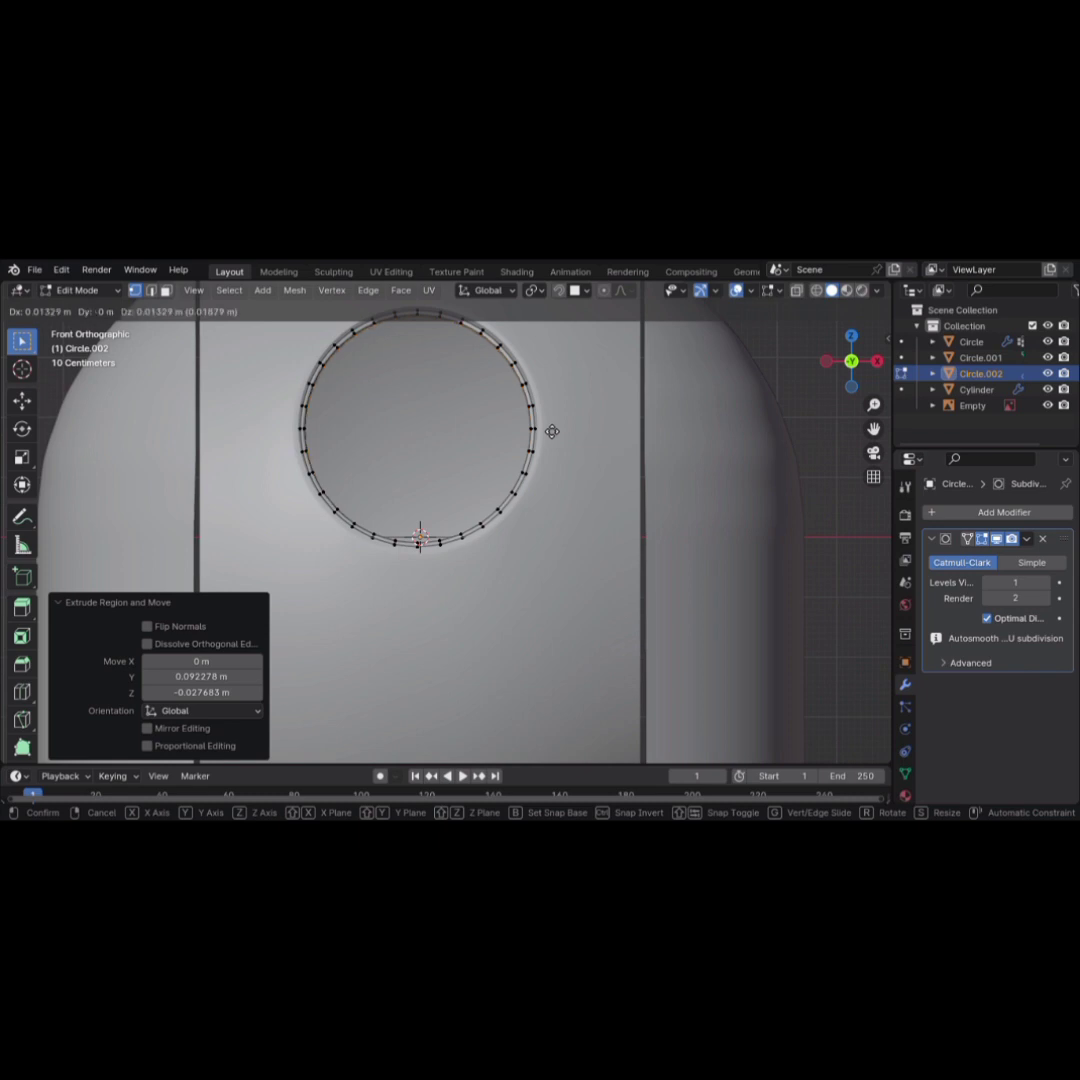
left_click(552, 430)
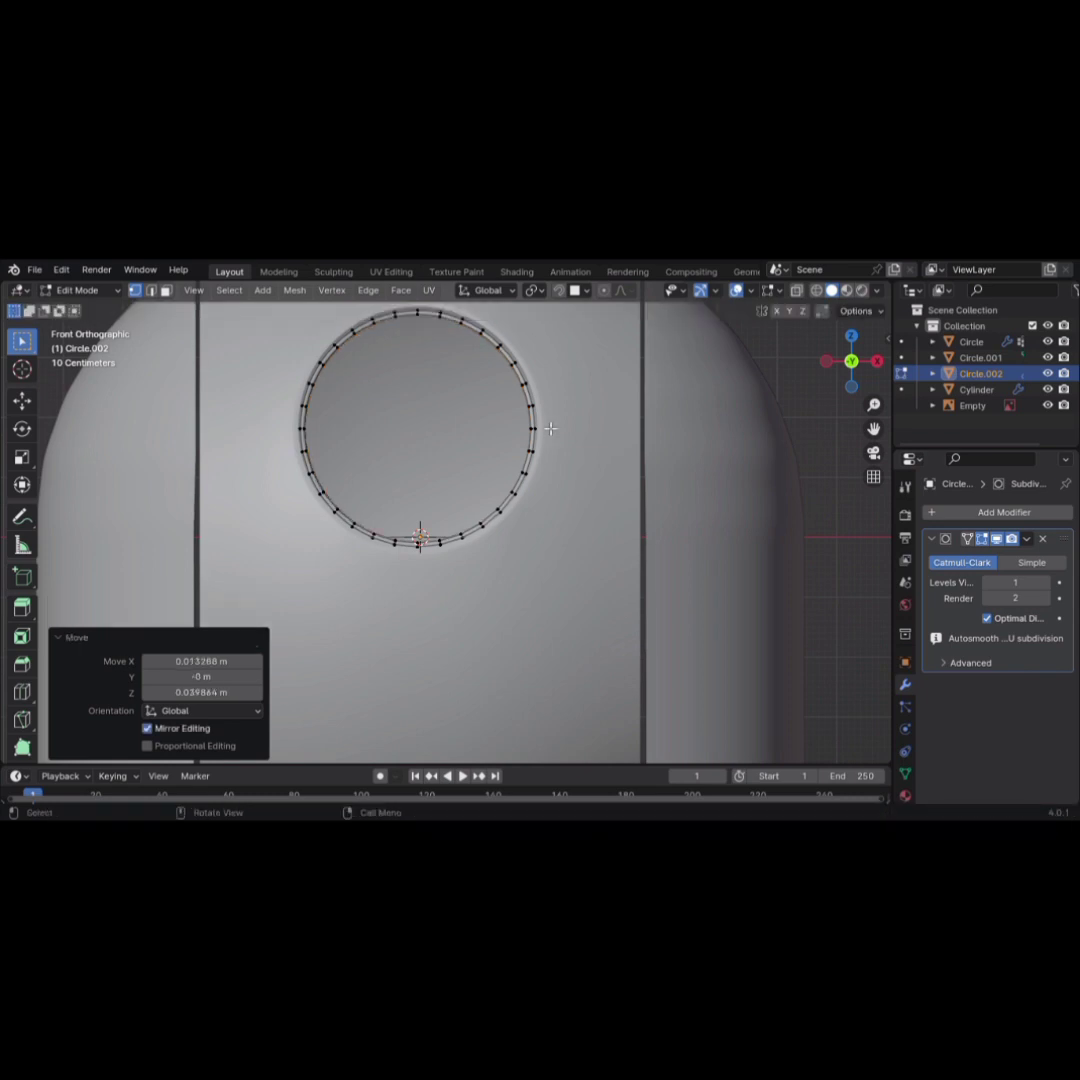
scroll(550, 430, "up", 1)
scroll(548, 541, "down", 1)
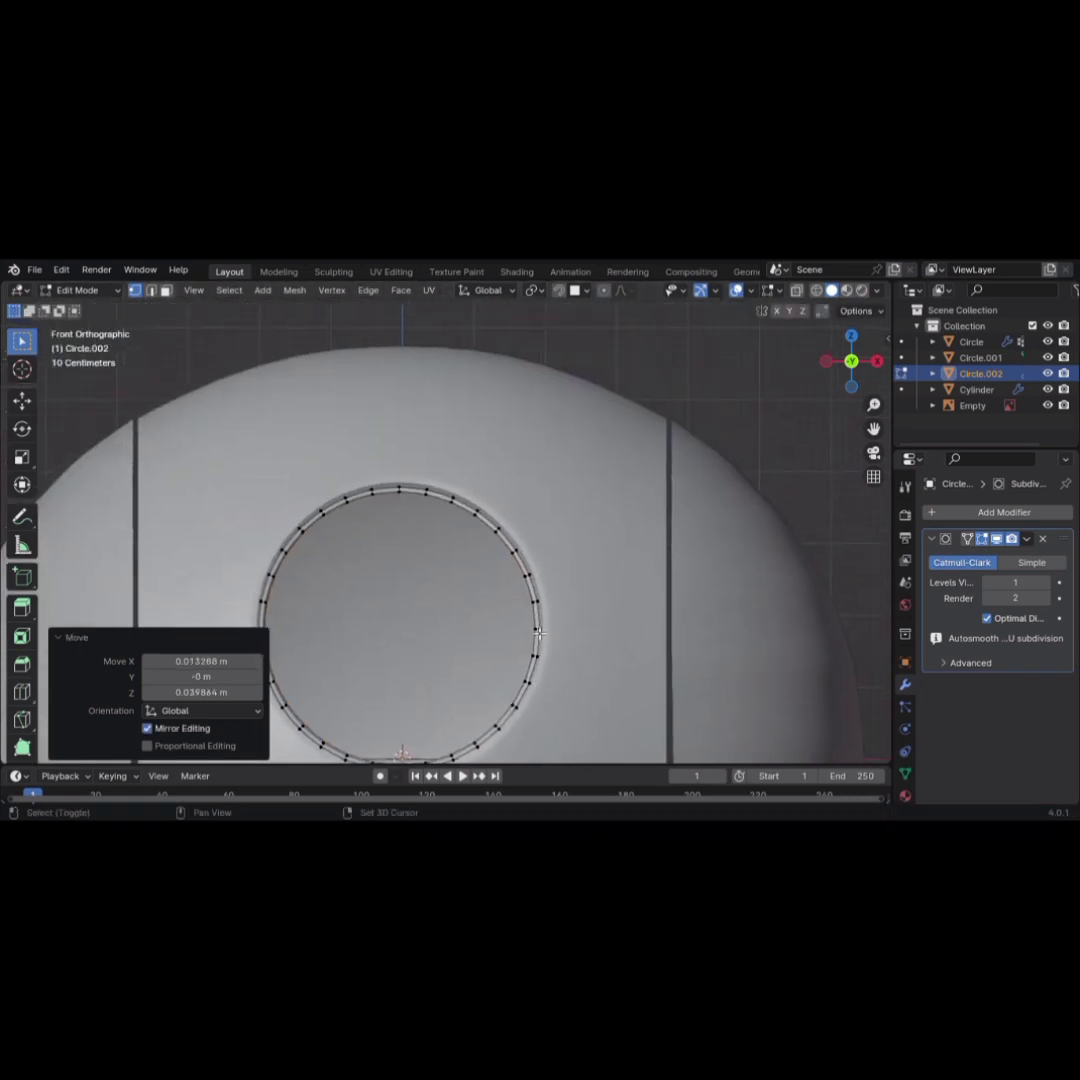
Extrude the recessed ring inward again, scaling the new loop uniformly to 0.945
scroll(526, 496, "up", 1)
scroll(526, 496, "up", 2)
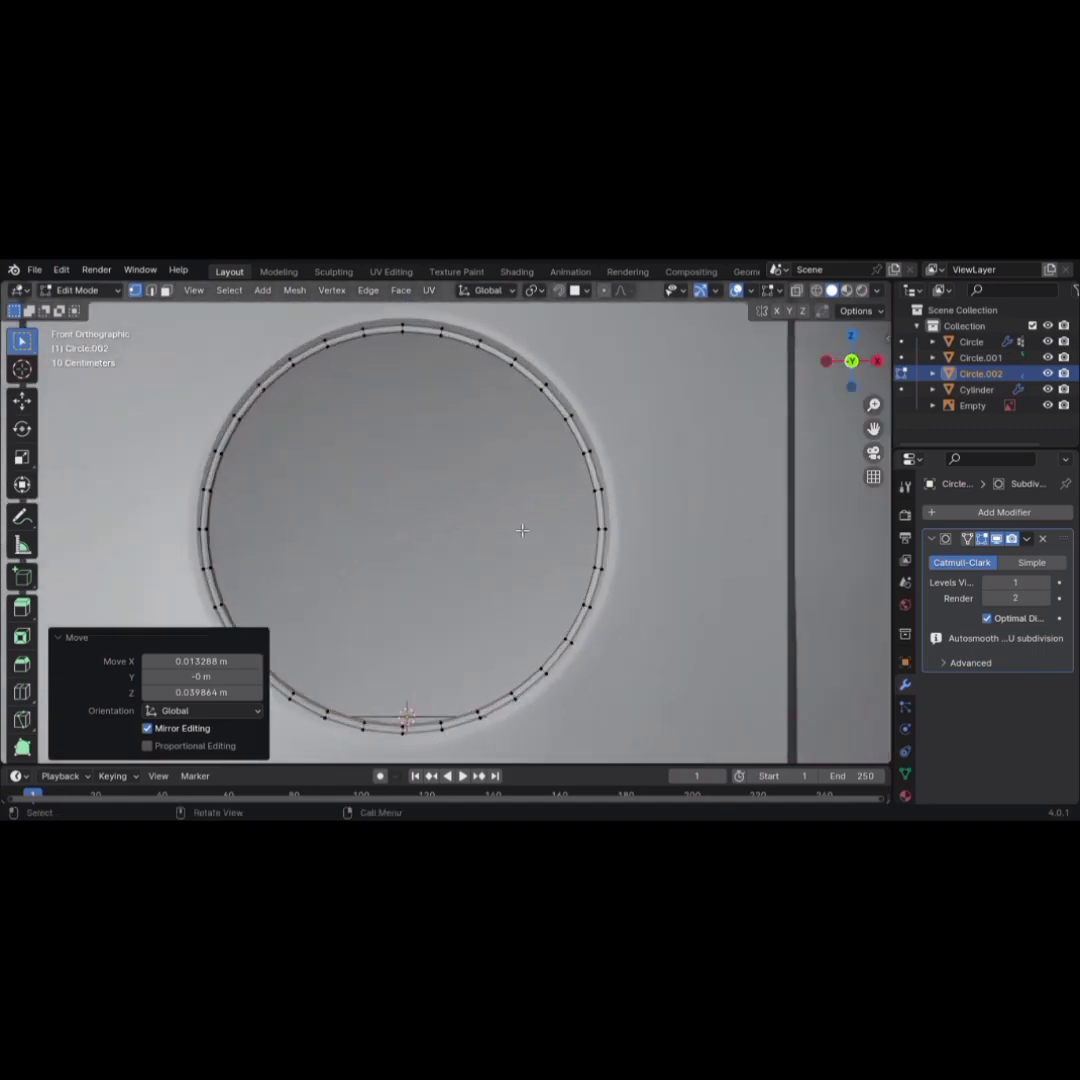
scroll(522, 531, "up", 2)
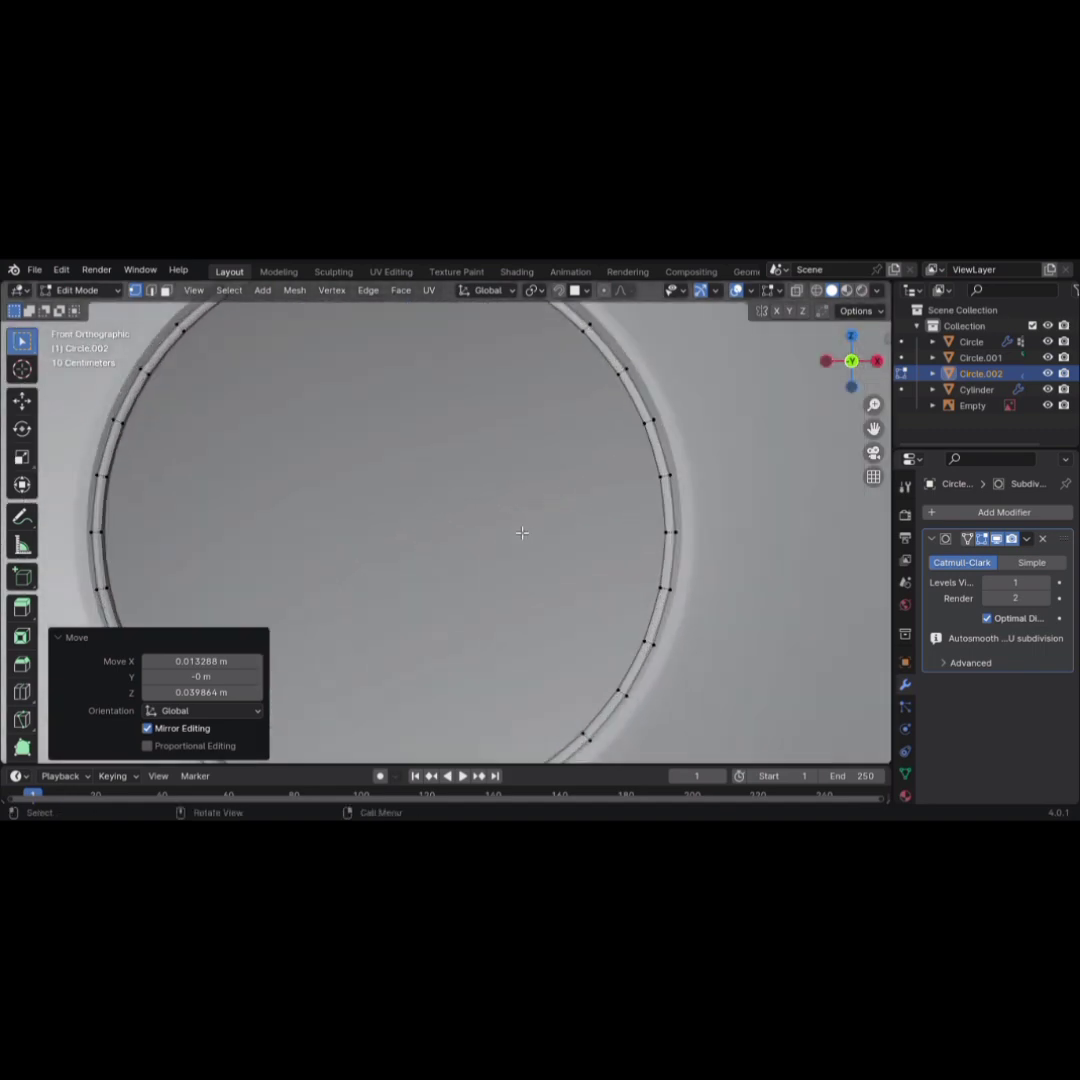
scroll(522, 532, "down", 2)
key("s")
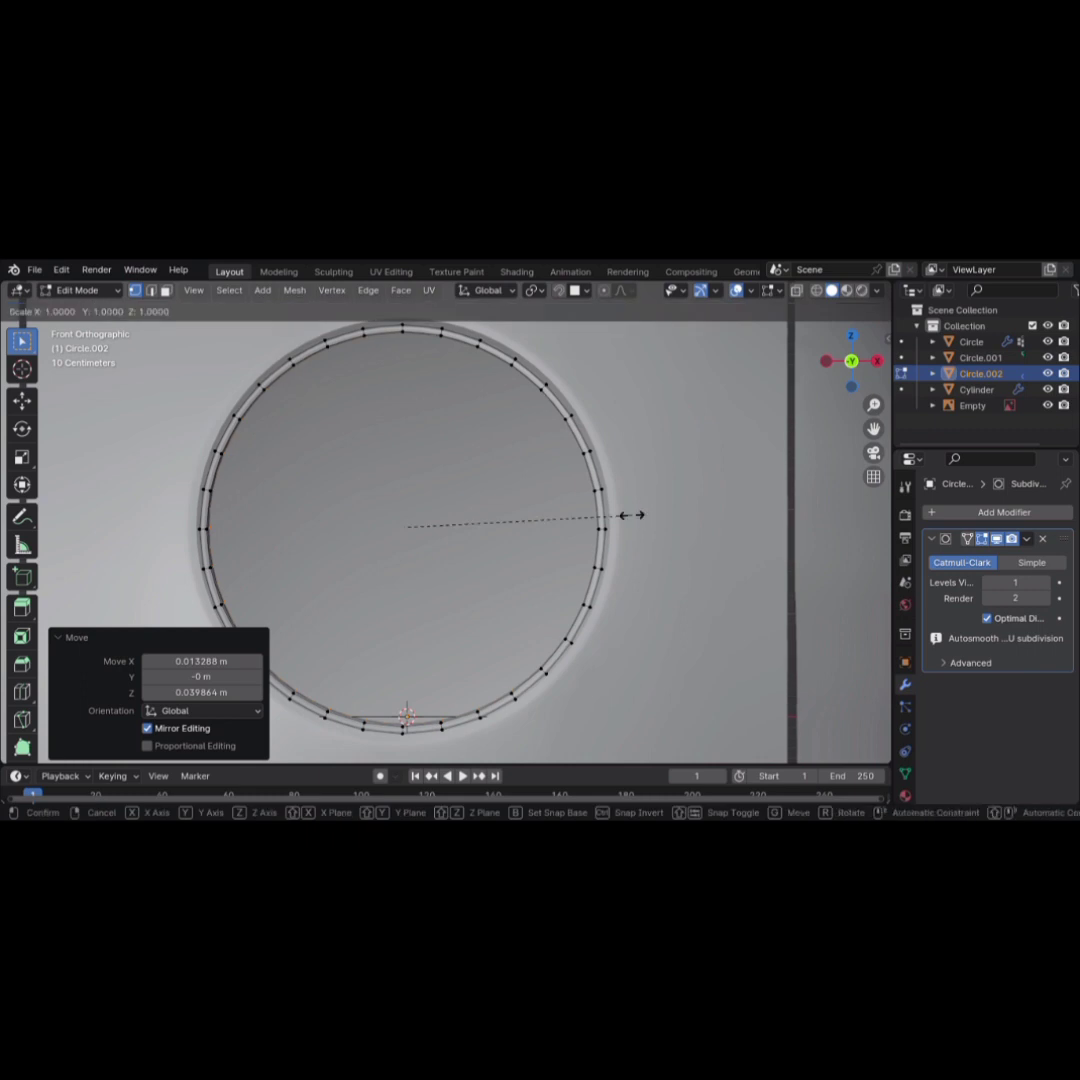
left_click(620, 516)
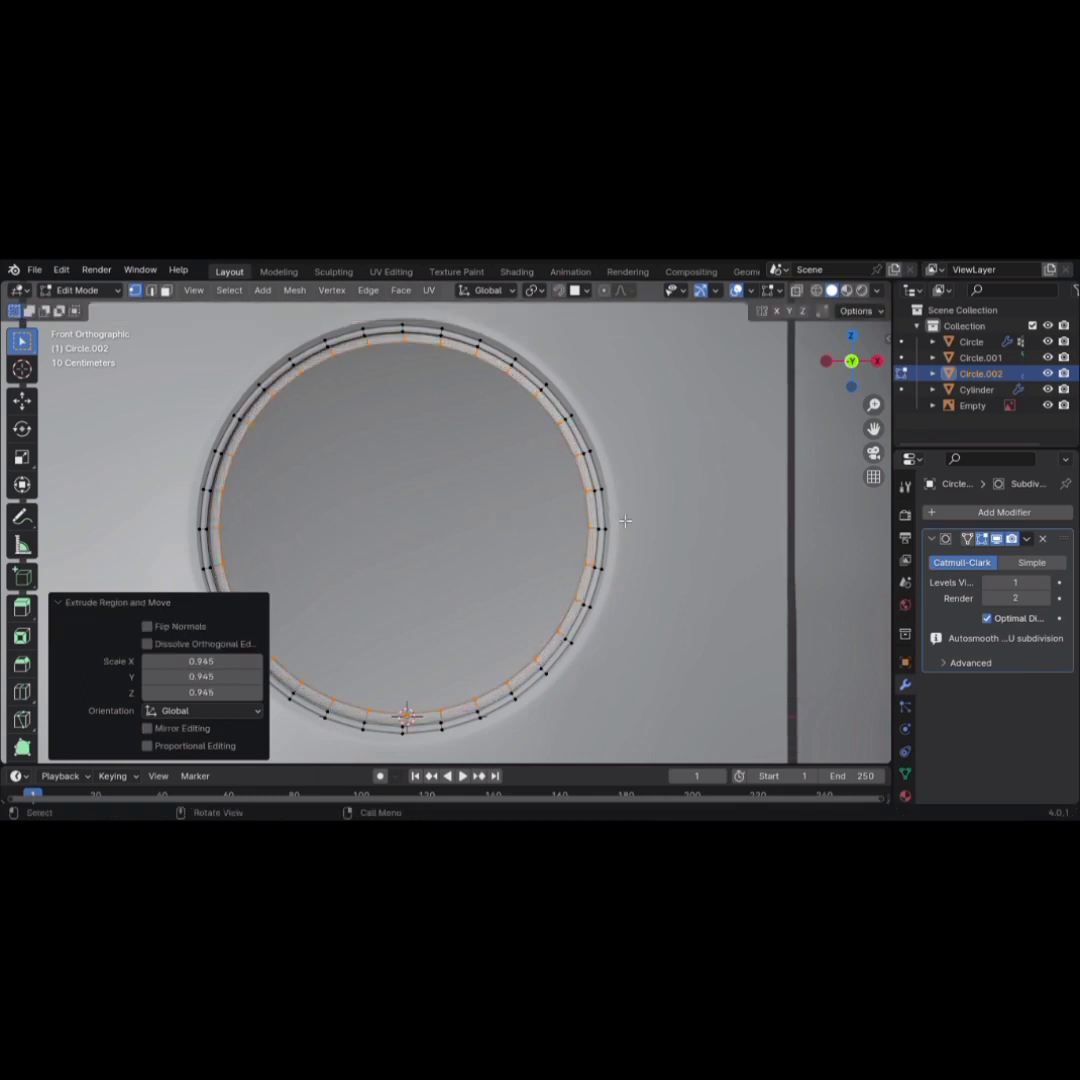
Extrude the innermost loop deeper in wireframe side view, about 0.08 m in Y and −0.016 m in Z
key("ctrl+KP_3")
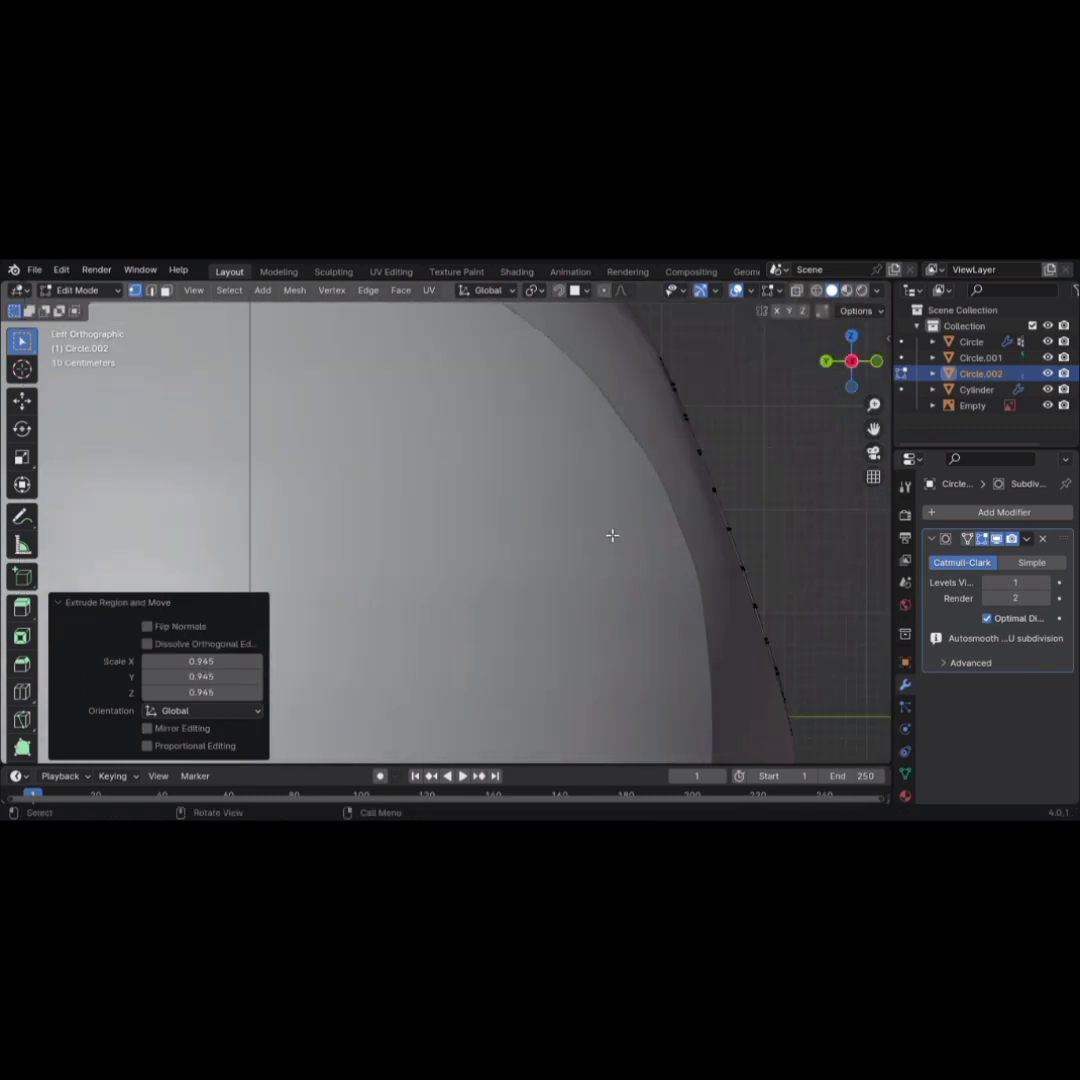
middle_click_drag(701, 511, 617, 473, "shift")
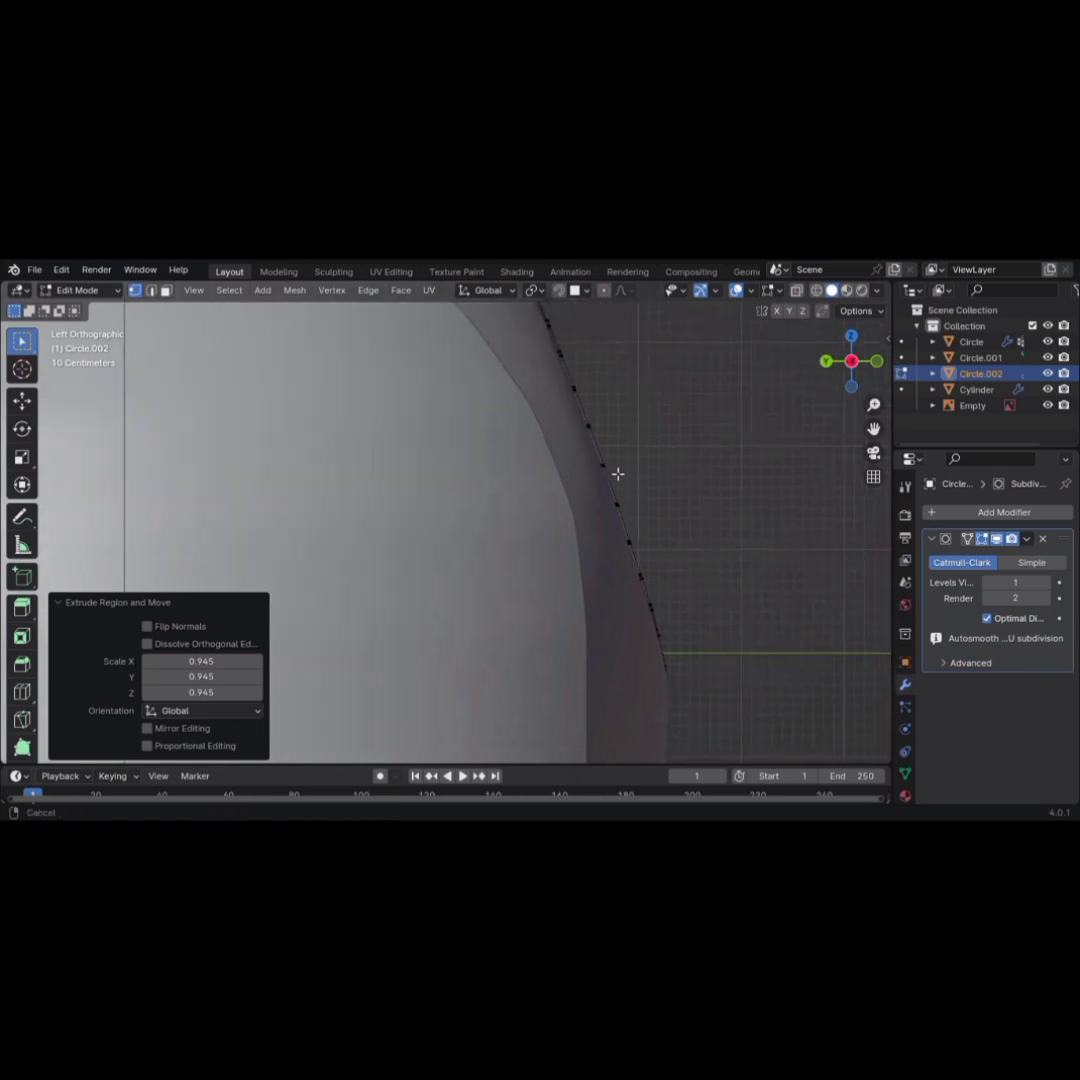
key("shift+z")
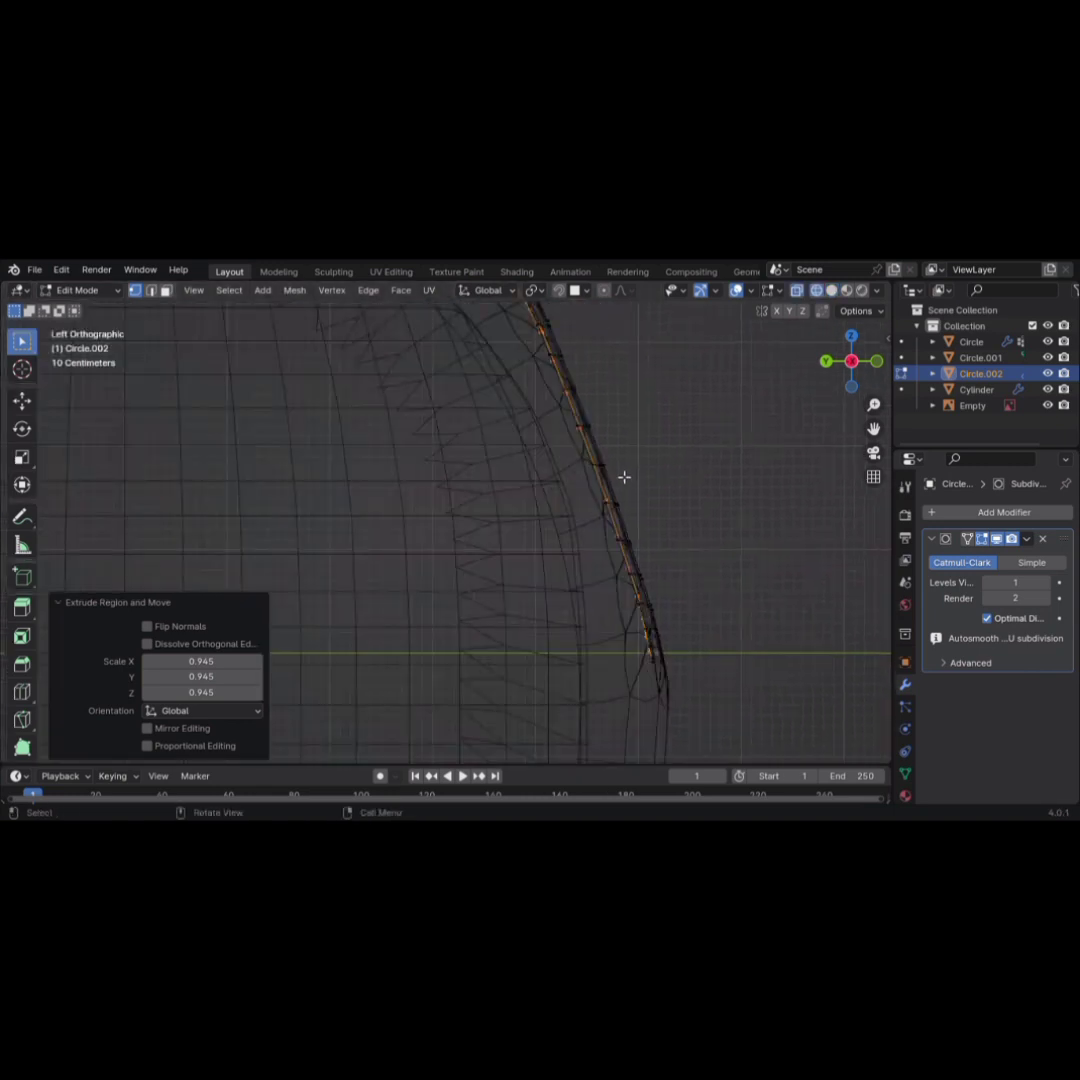
scroll(624, 478, "down", 1)
scroll(624, 478, "down", 3)
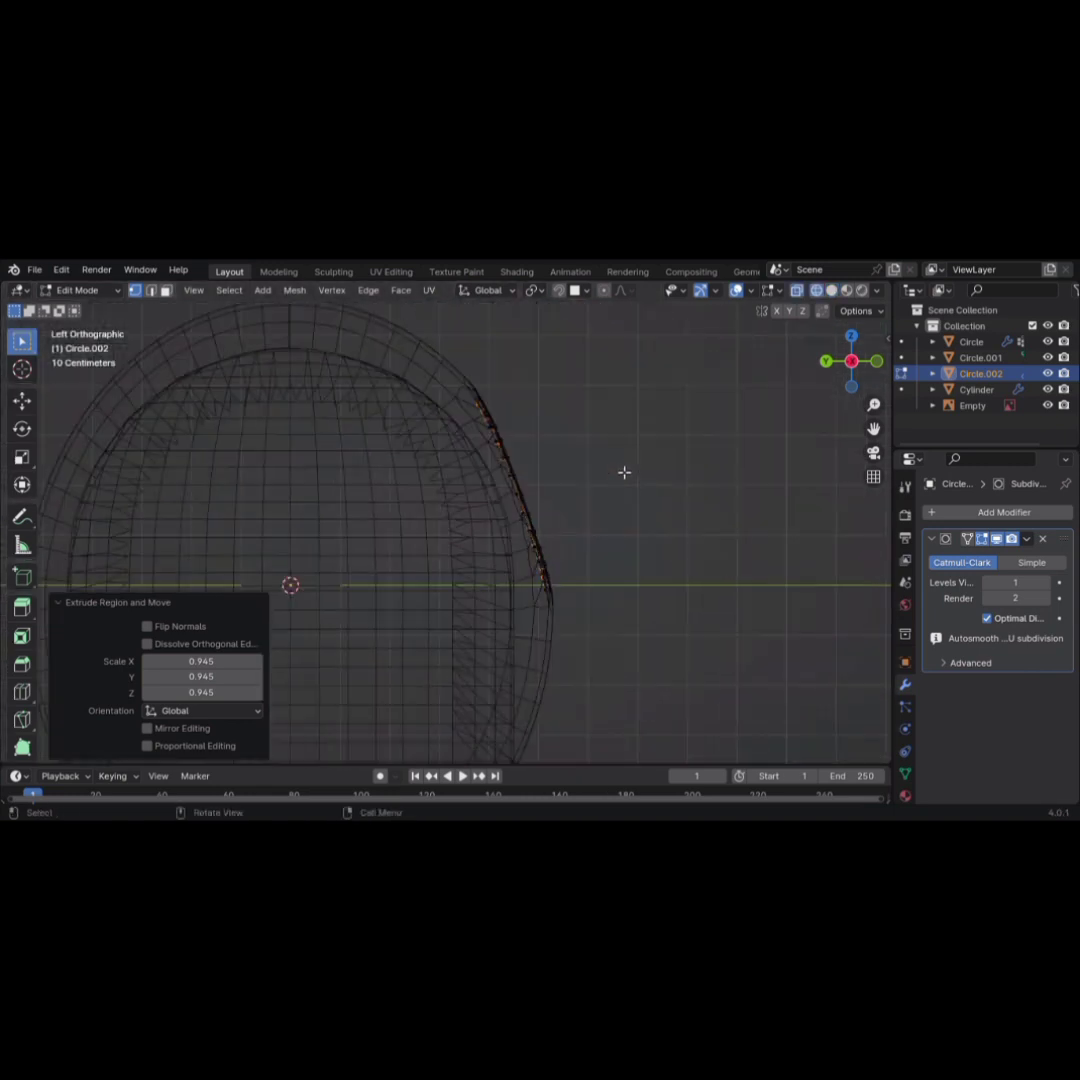
key("g")
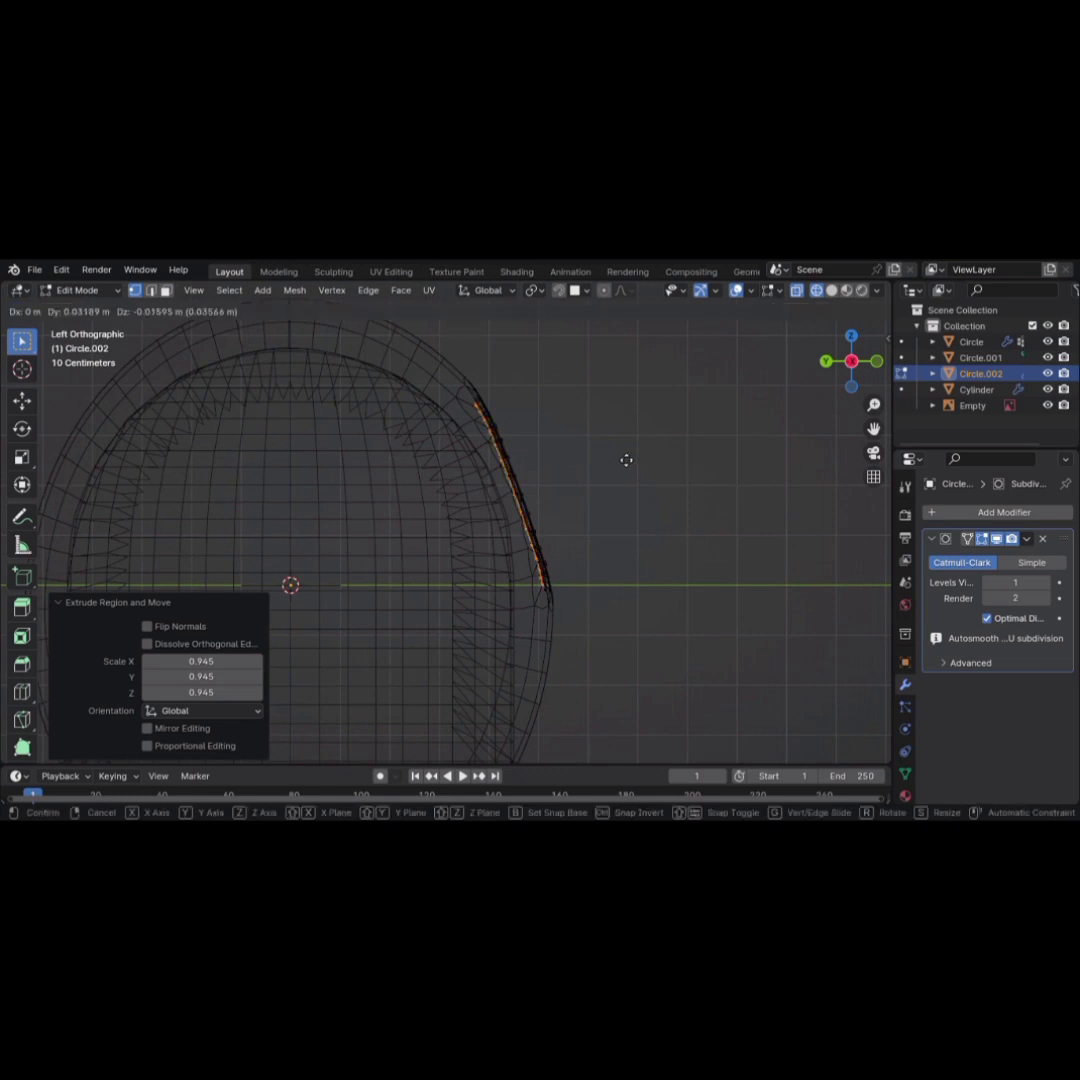
left_click(622, 458)
key("KP_1")
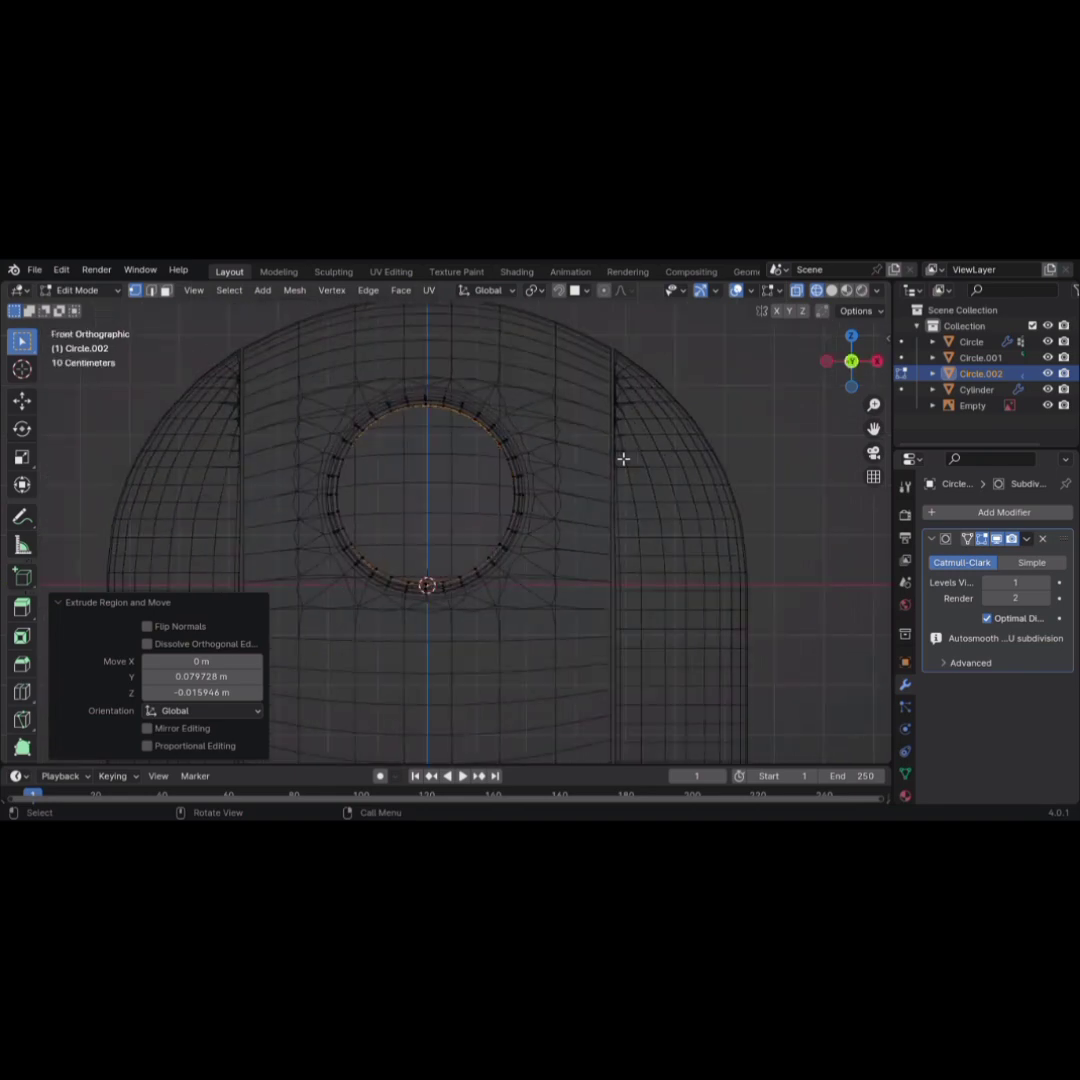
In solid front view, move the innermost ring about 0.009 m in X and 0.018 m in Z, and extrude a new loop scaled to 0.957
key("shift+z")
scroll(615, 462, "up", 5)
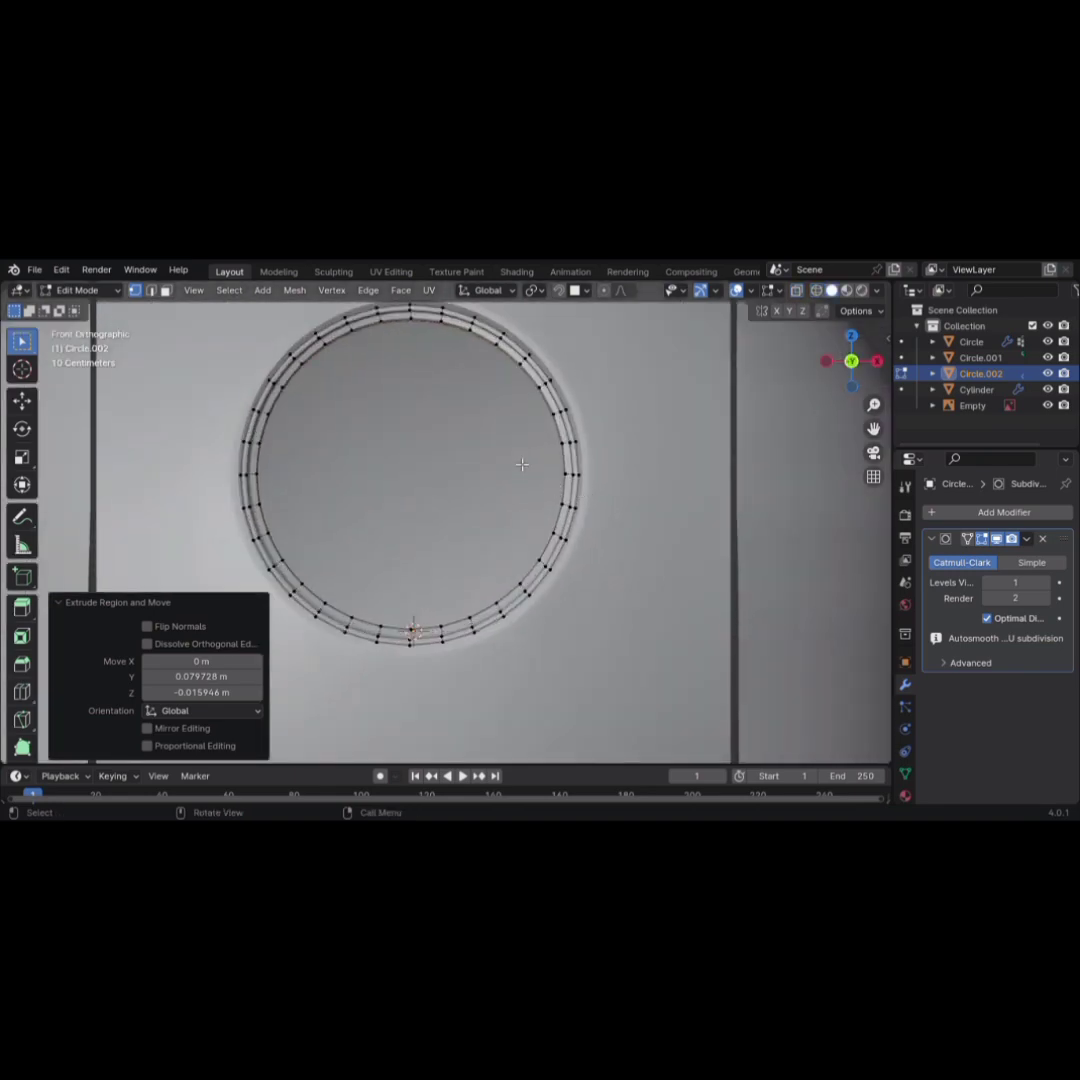
key("e")
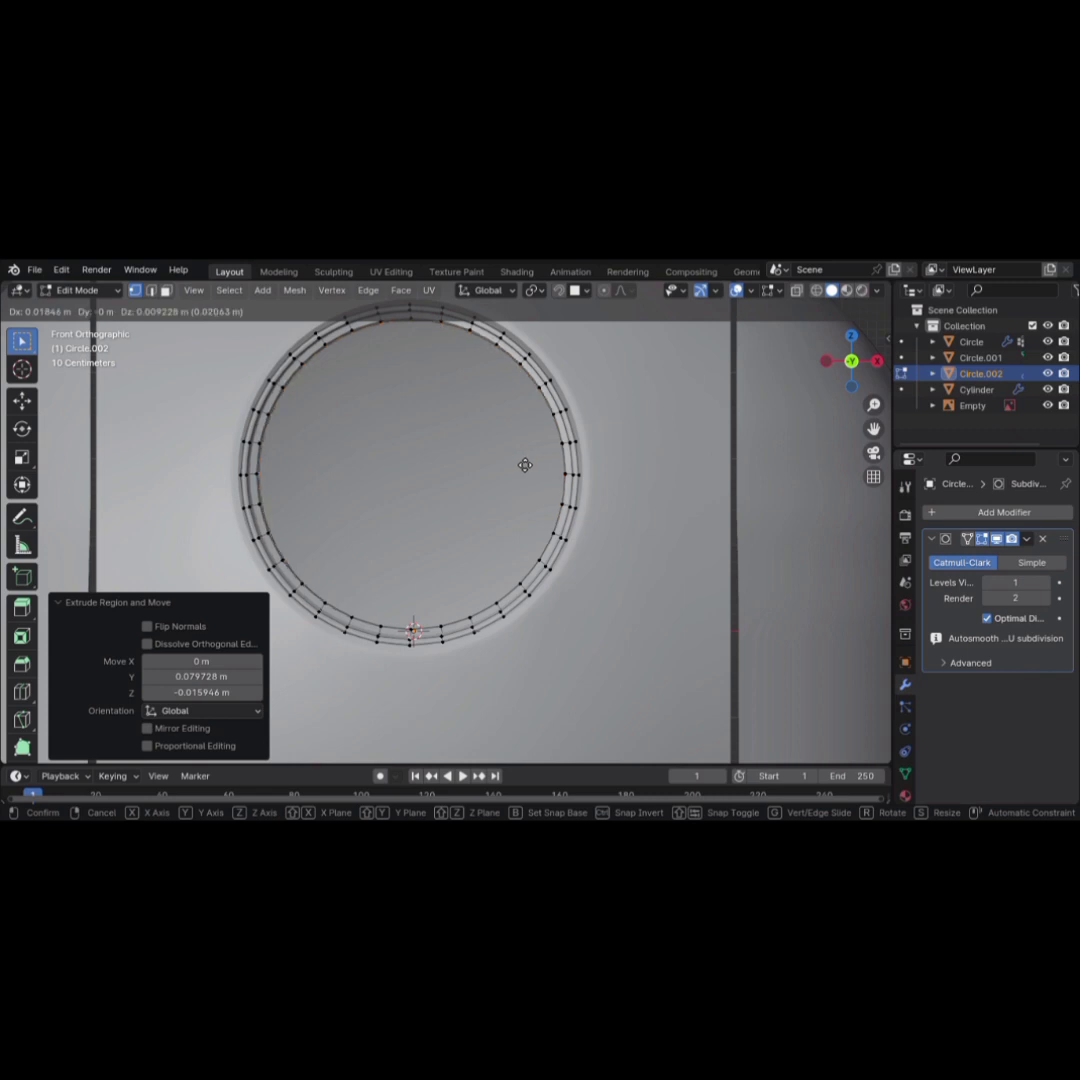
left_click(524, 461)
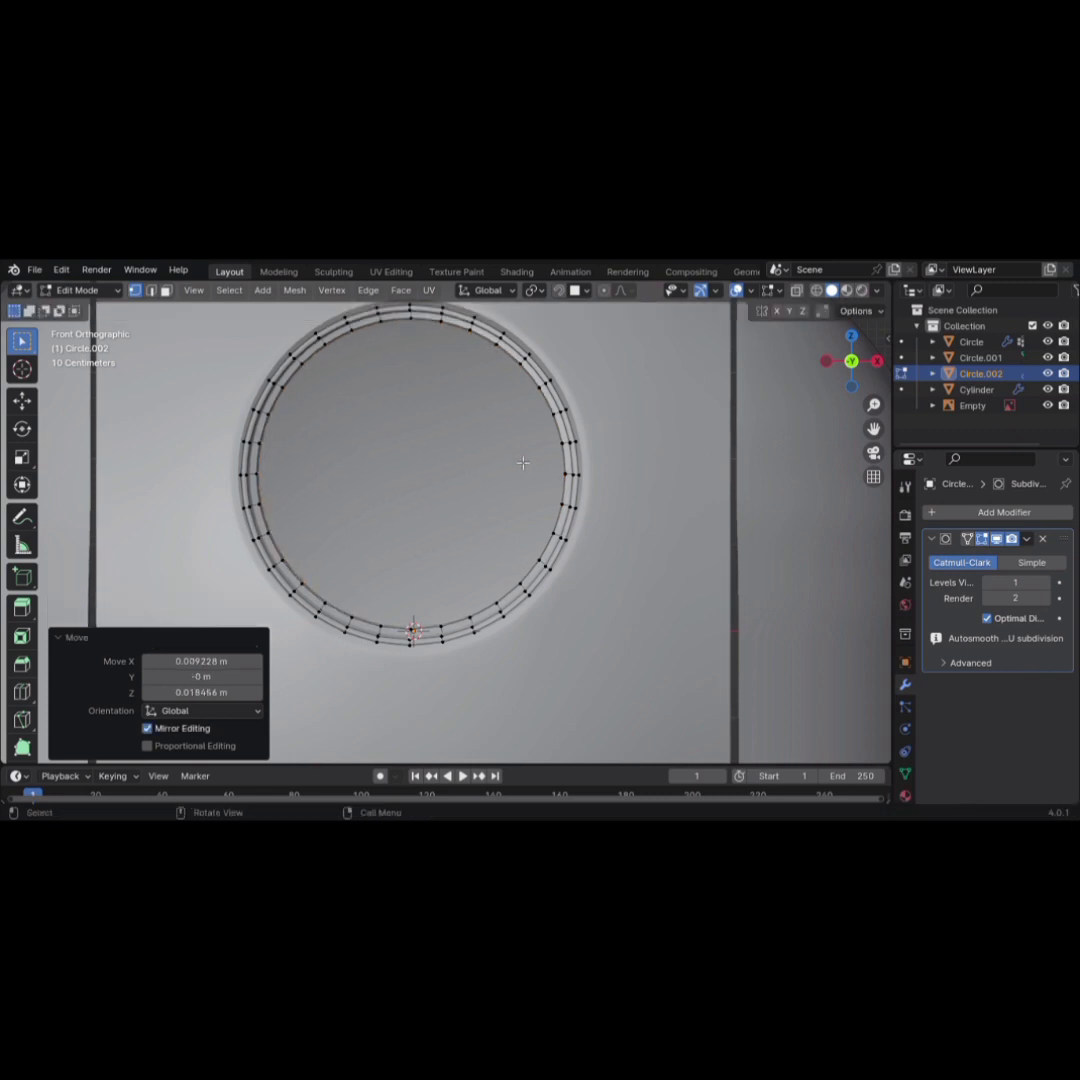
scroll(524, 432, "up", 3)
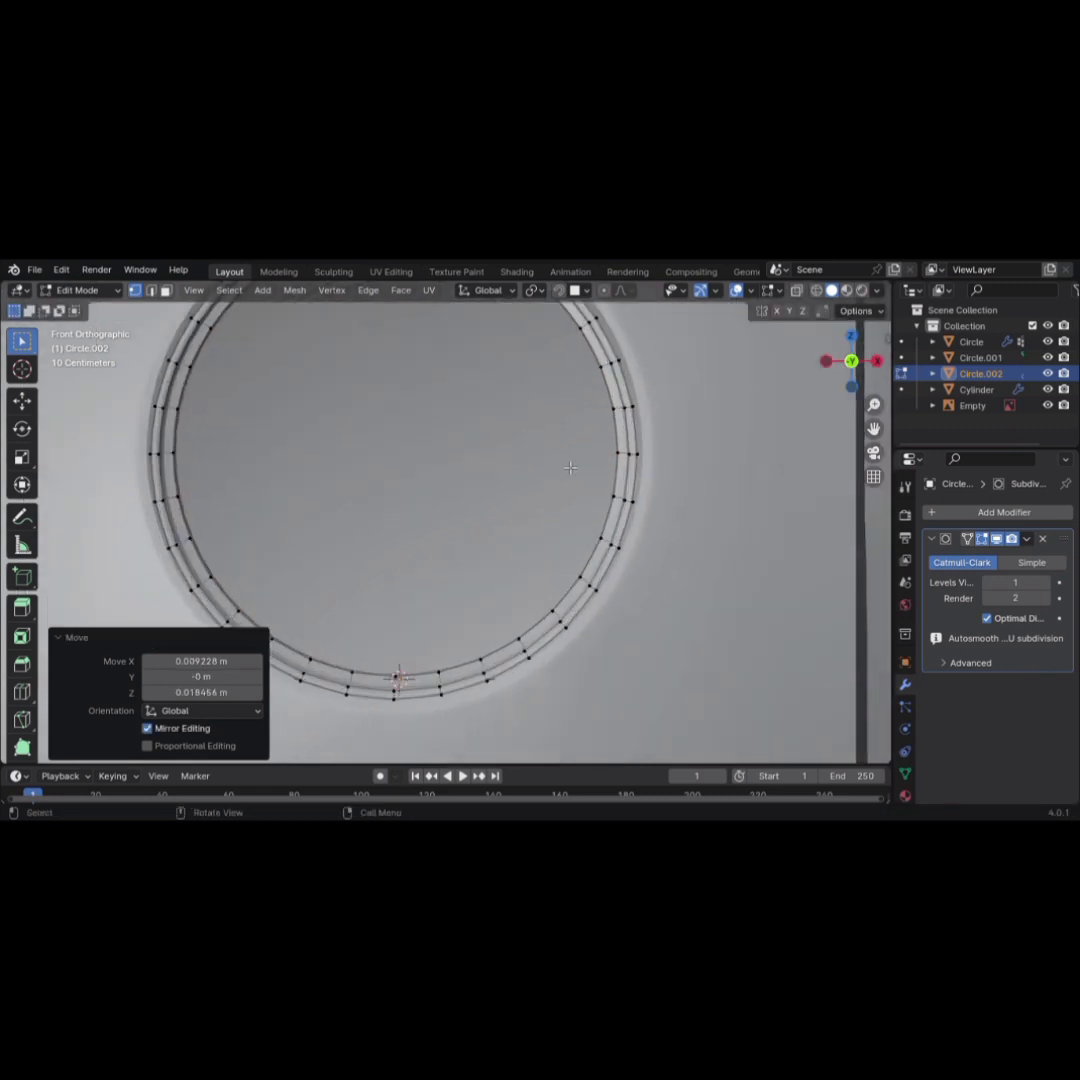
key("s")
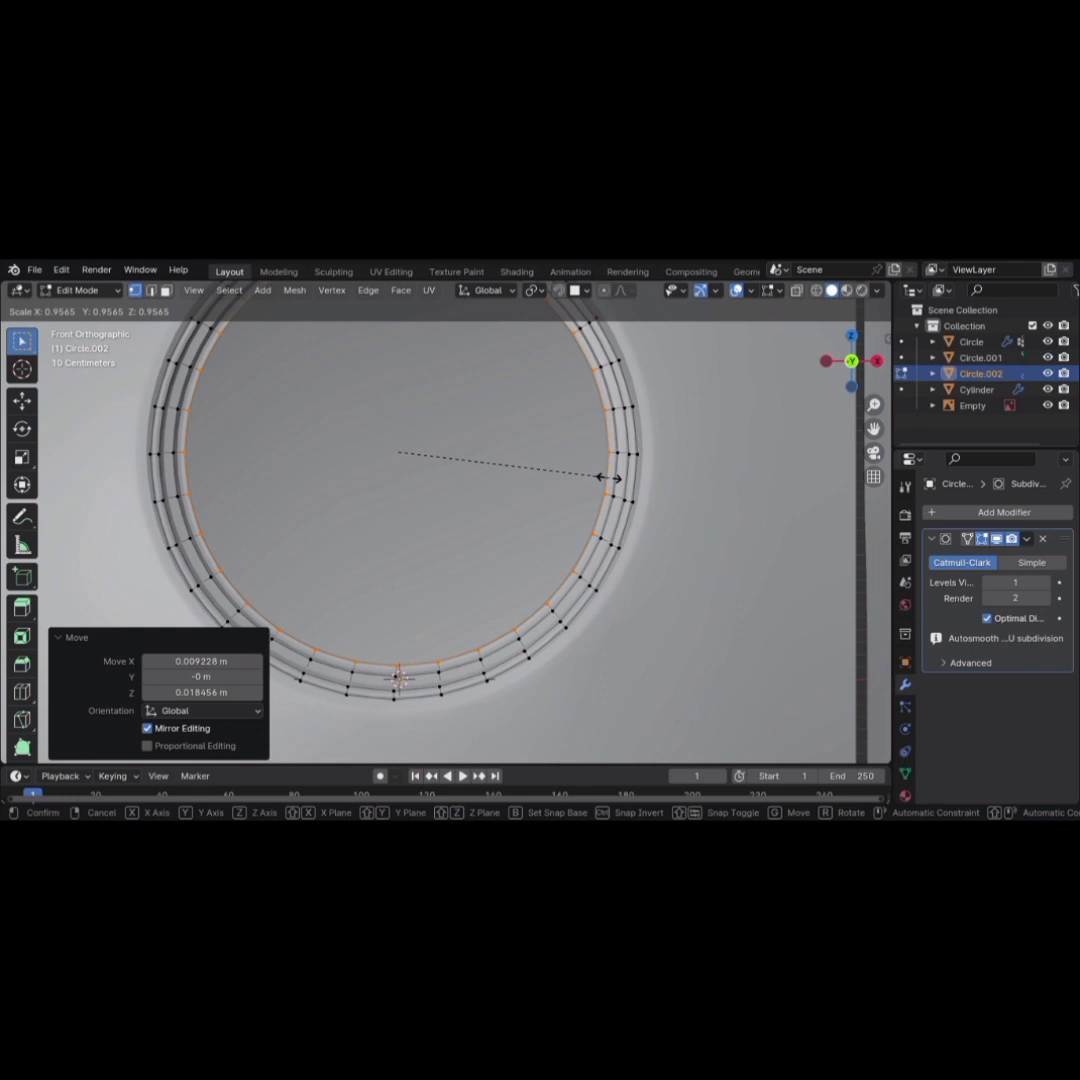
left_click(607, 478)
Extrude the innermost loop into the head in wireframe left view, about 0.044 m in Y and −0.055 m in Z
scroll(614, 484, "down", 3)
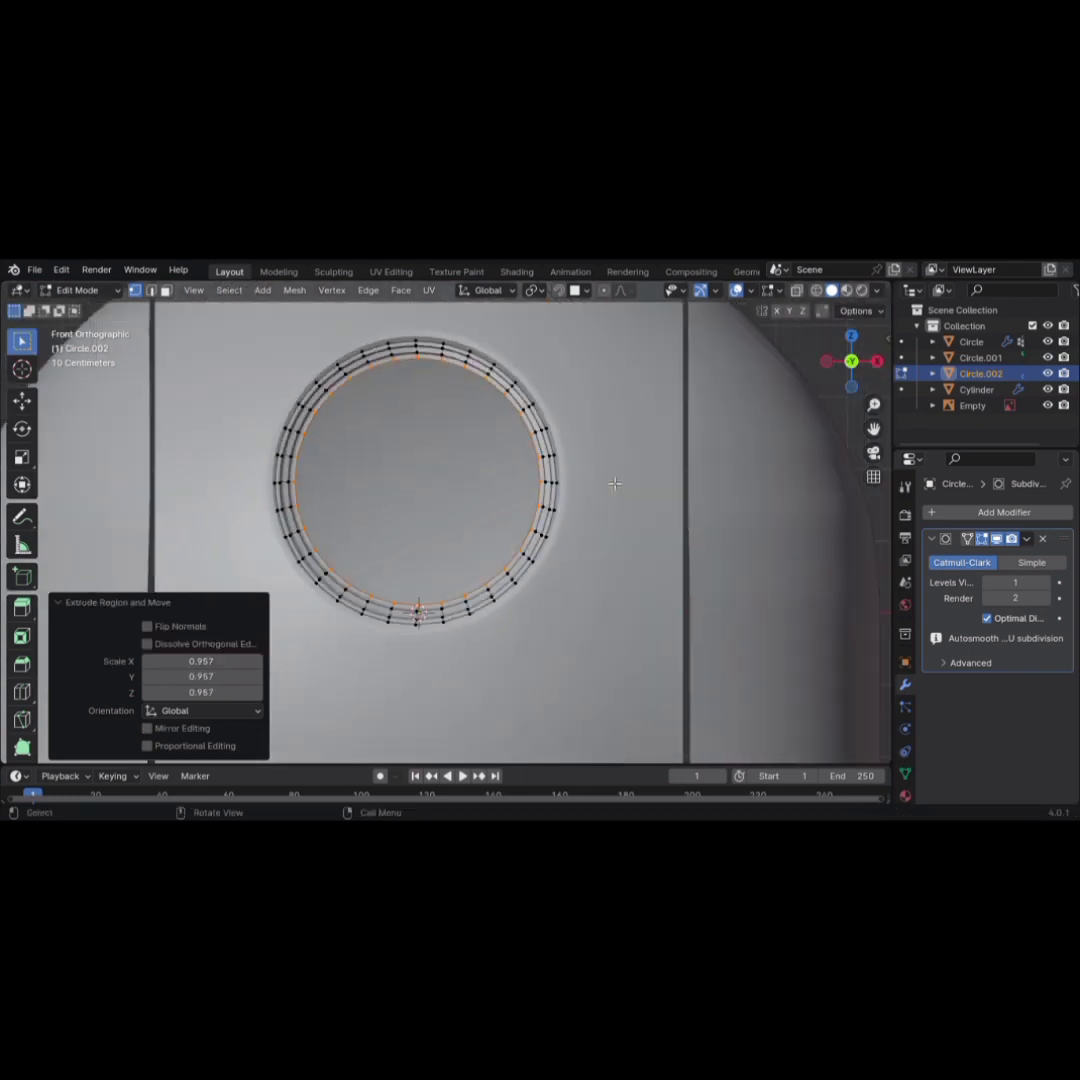
key("KP_3")
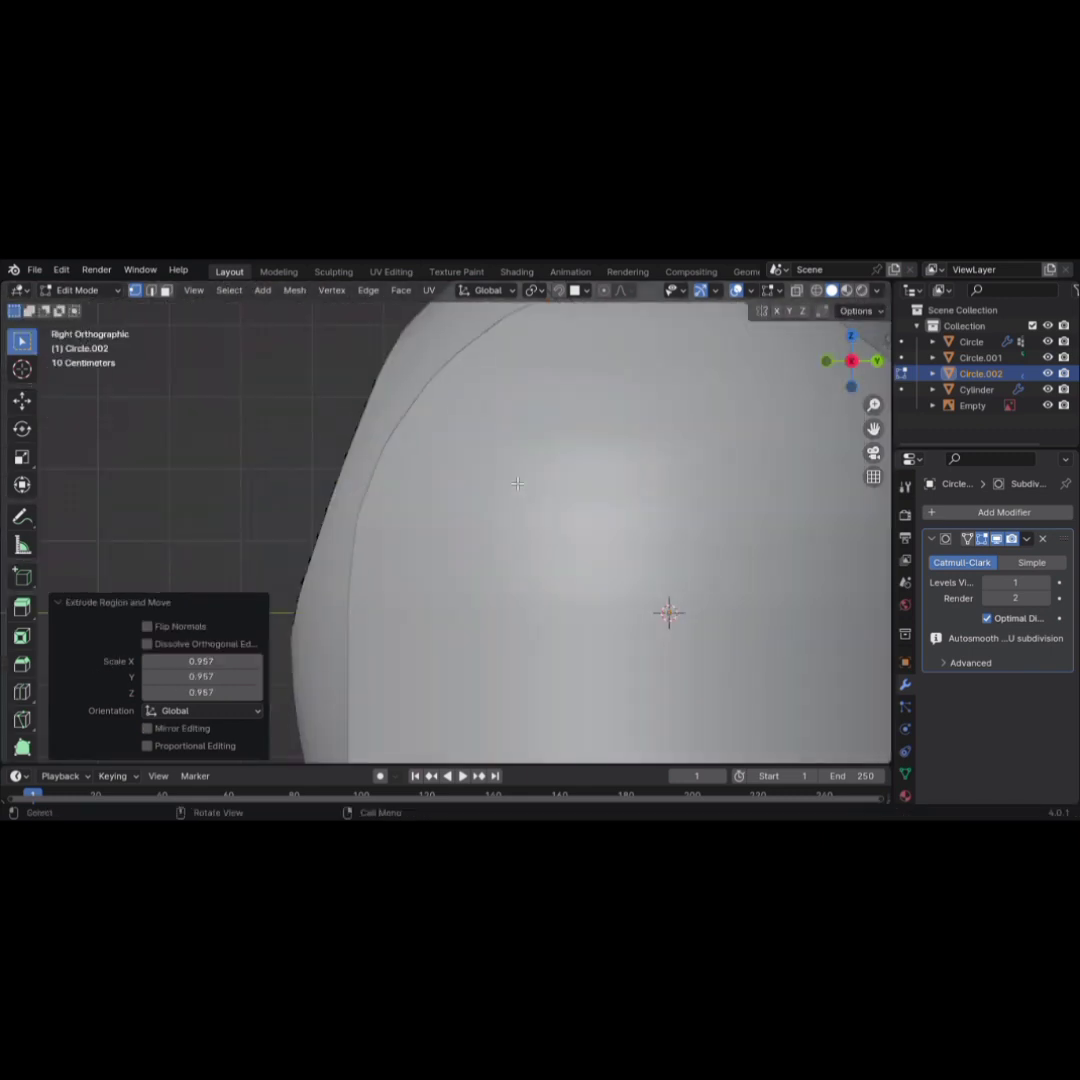
key("ctrl+KP_3")
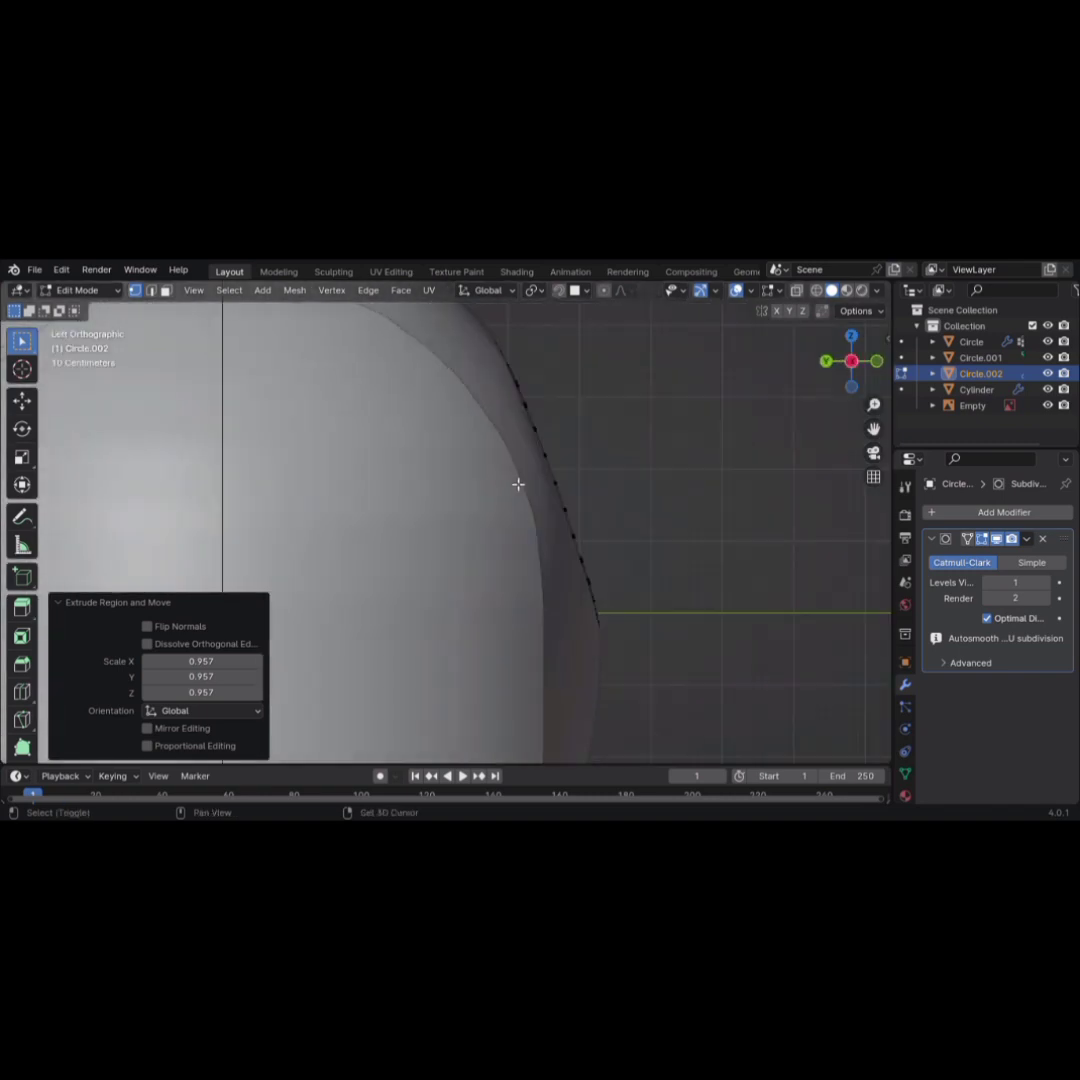
key("alt+z")
key("g")
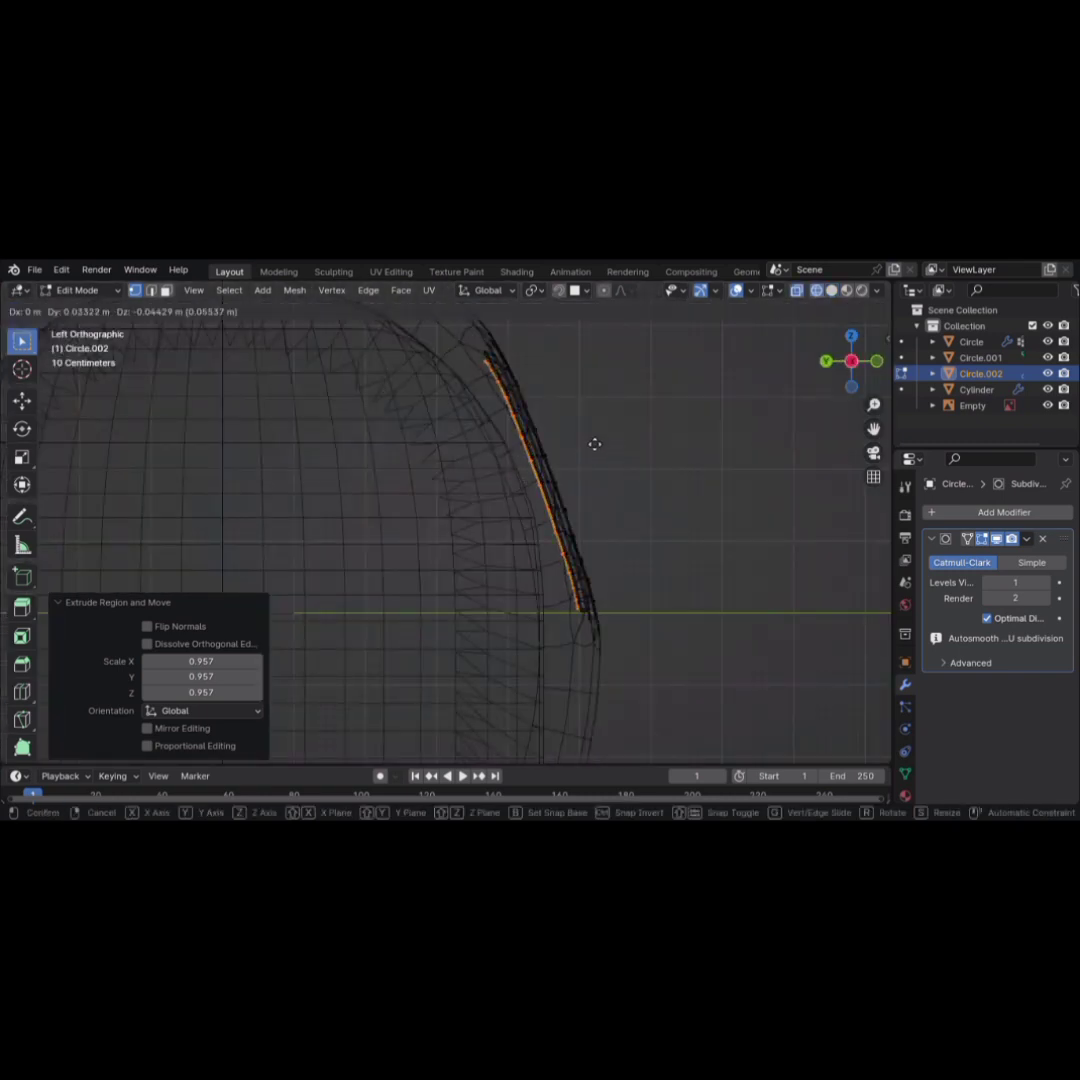
left_click(594, 445)
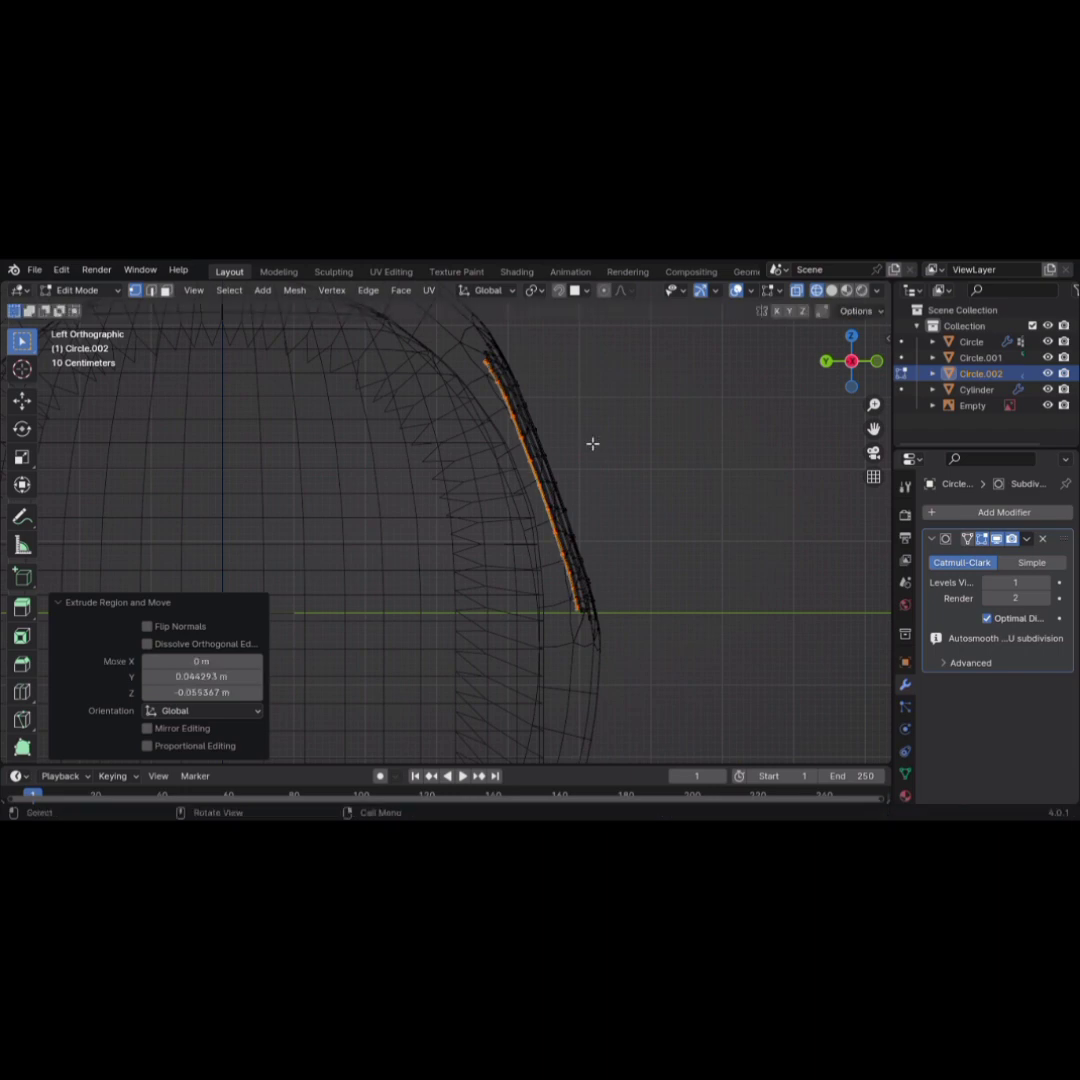
In solid front view, recentre the recessed loop about 0.009 m in X and 0.028 m in Z, and extrude another loop scaled to 0.957
key("KP_1")
key("shift+z")
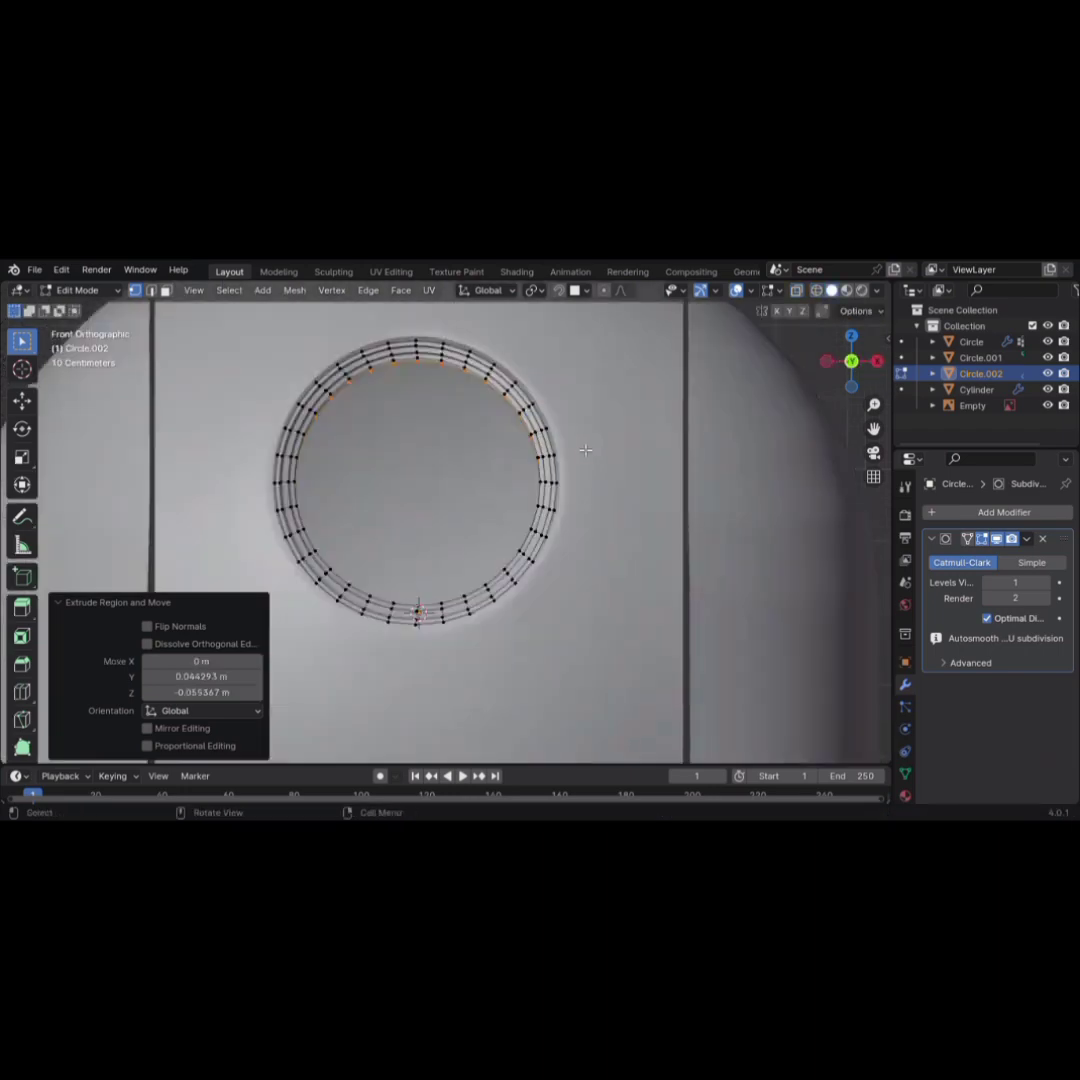
scroll(585, 450, "down", 1)
scroll(585, 448, "up", 2)
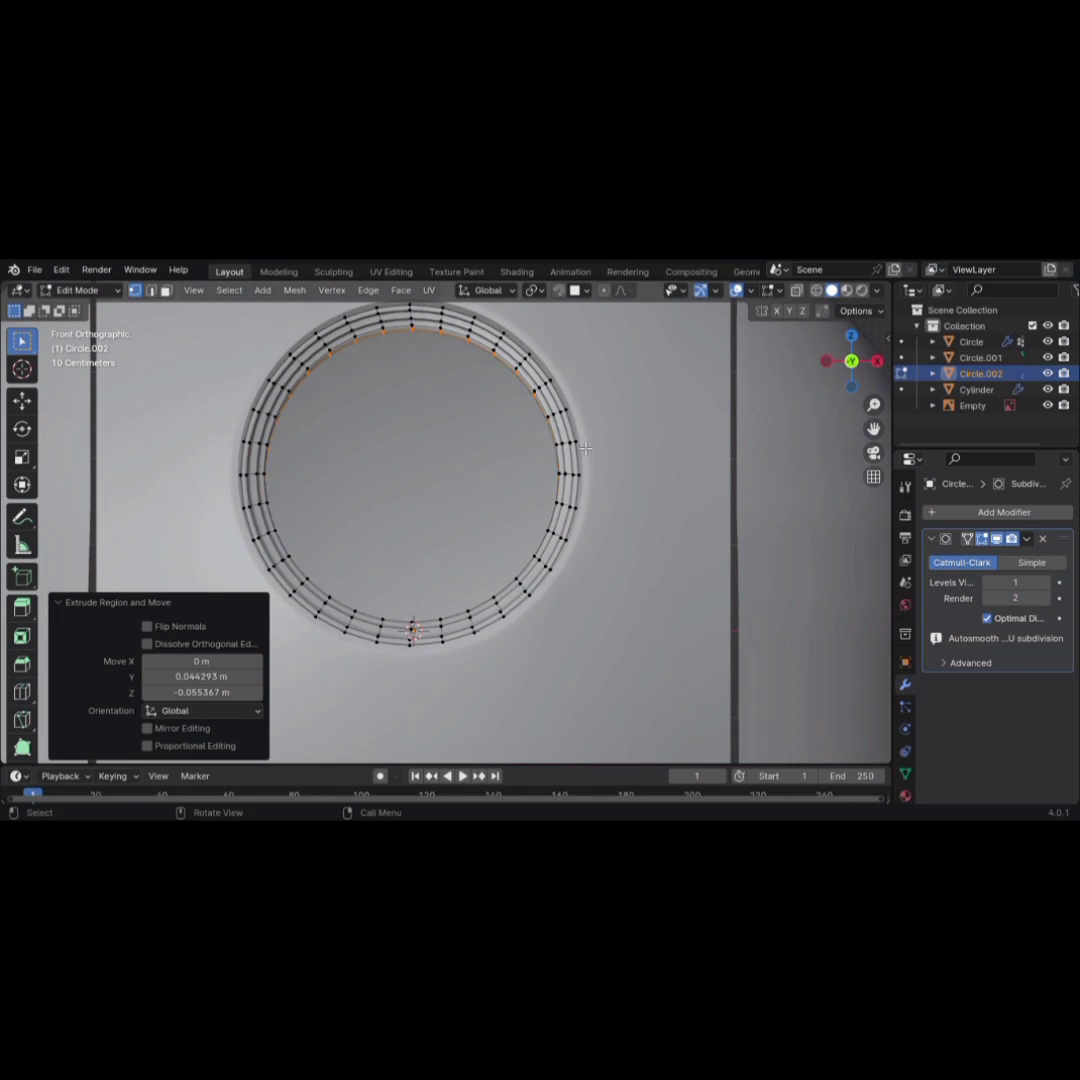
key("g")
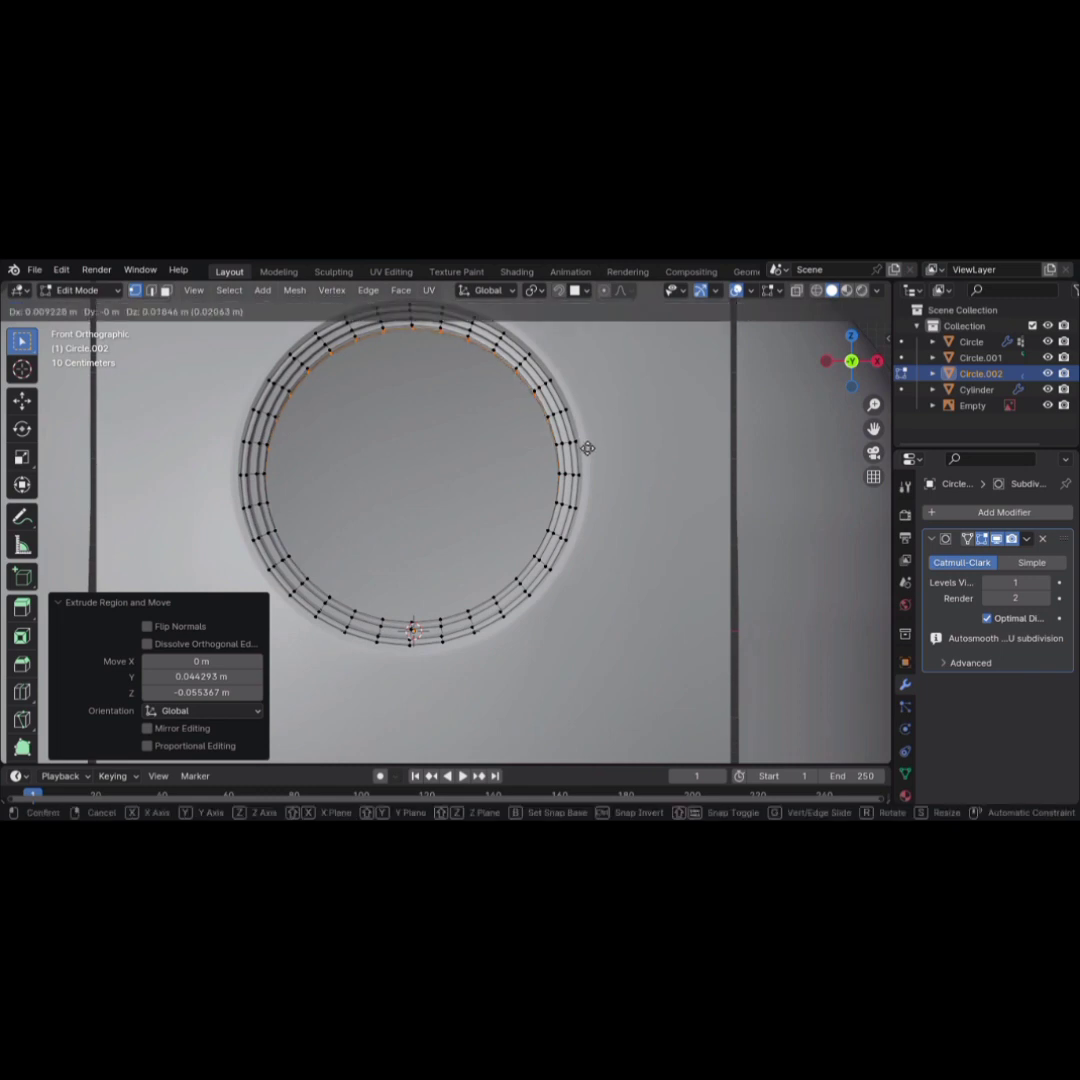
left_click(587, 445)
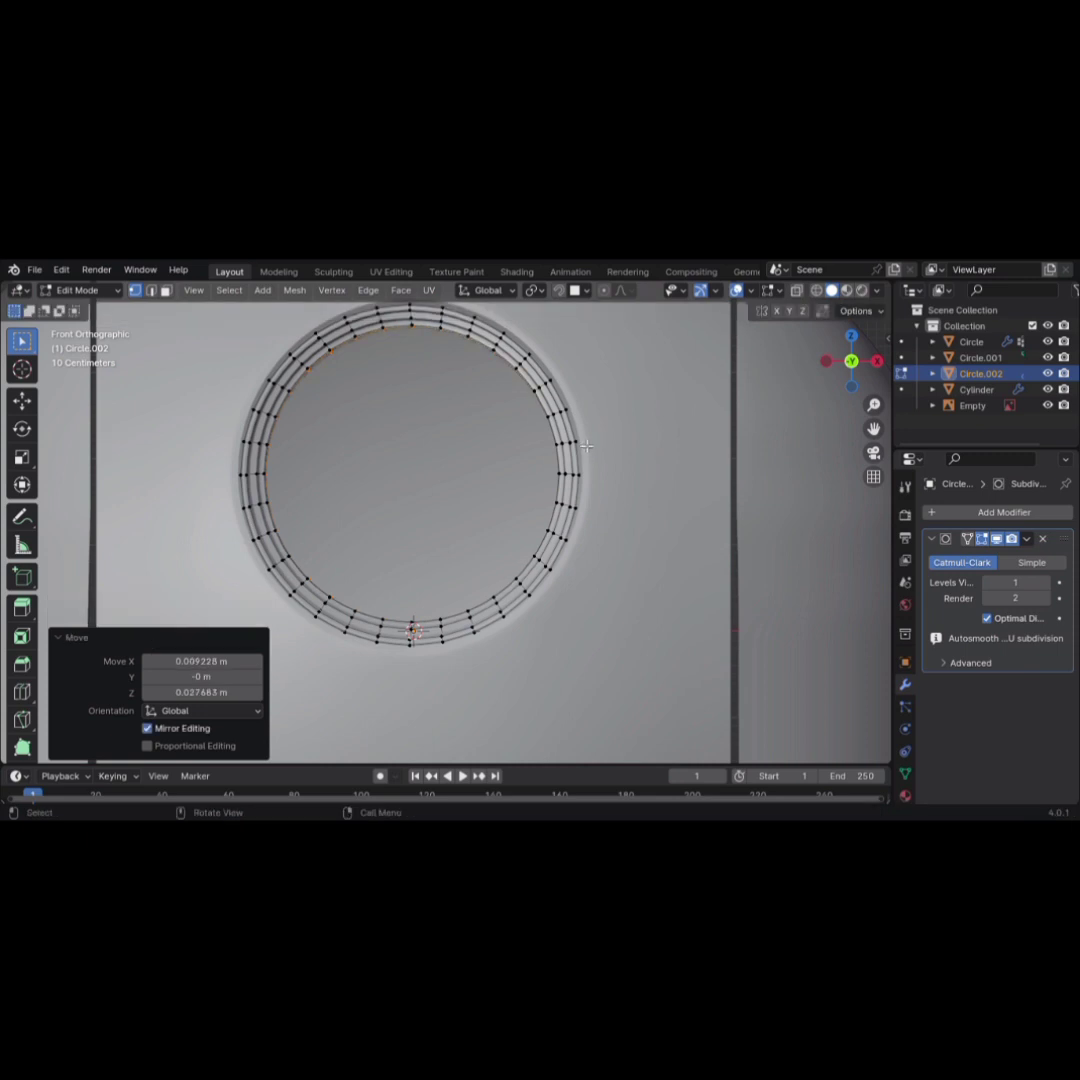
key("s")
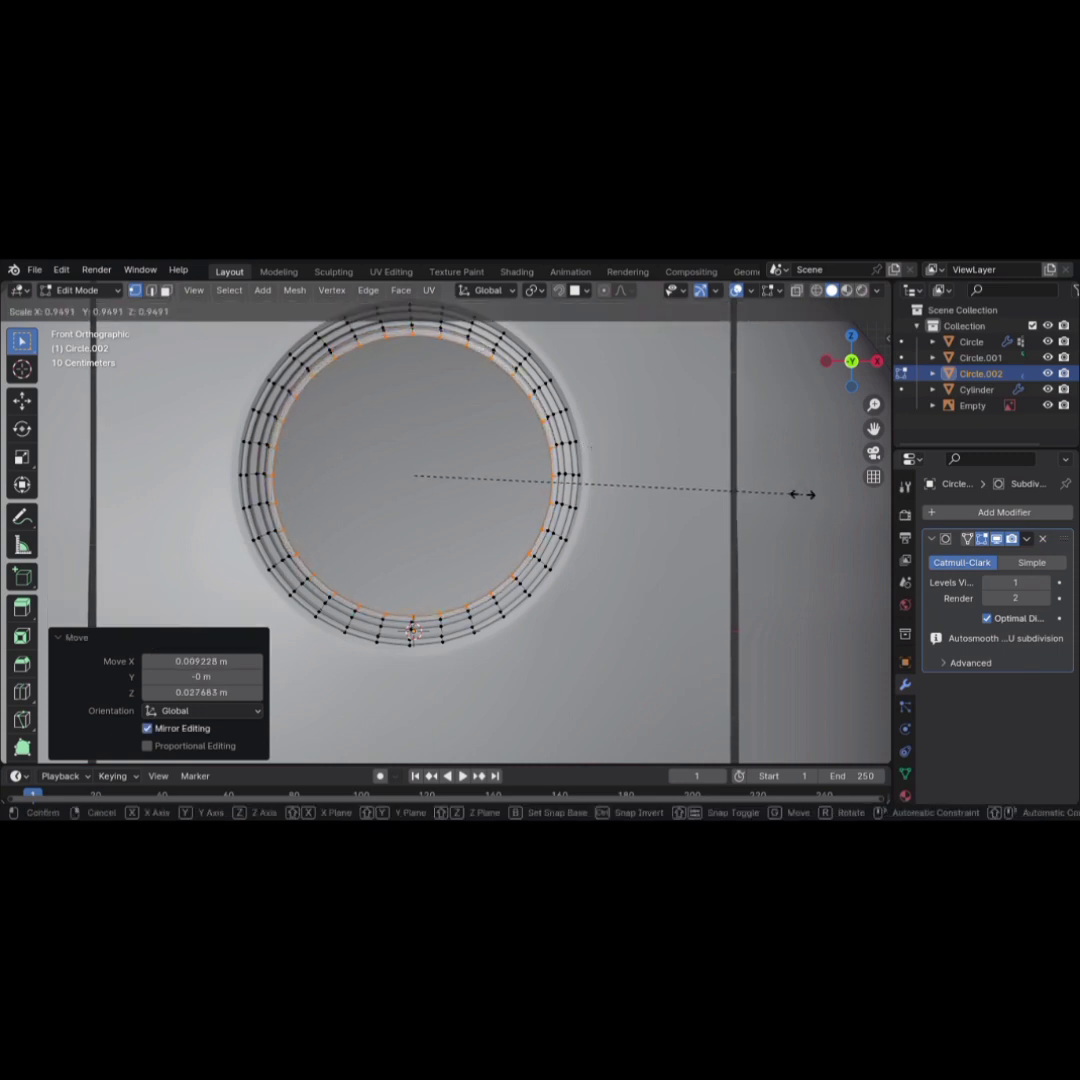
left_click(808, 496)
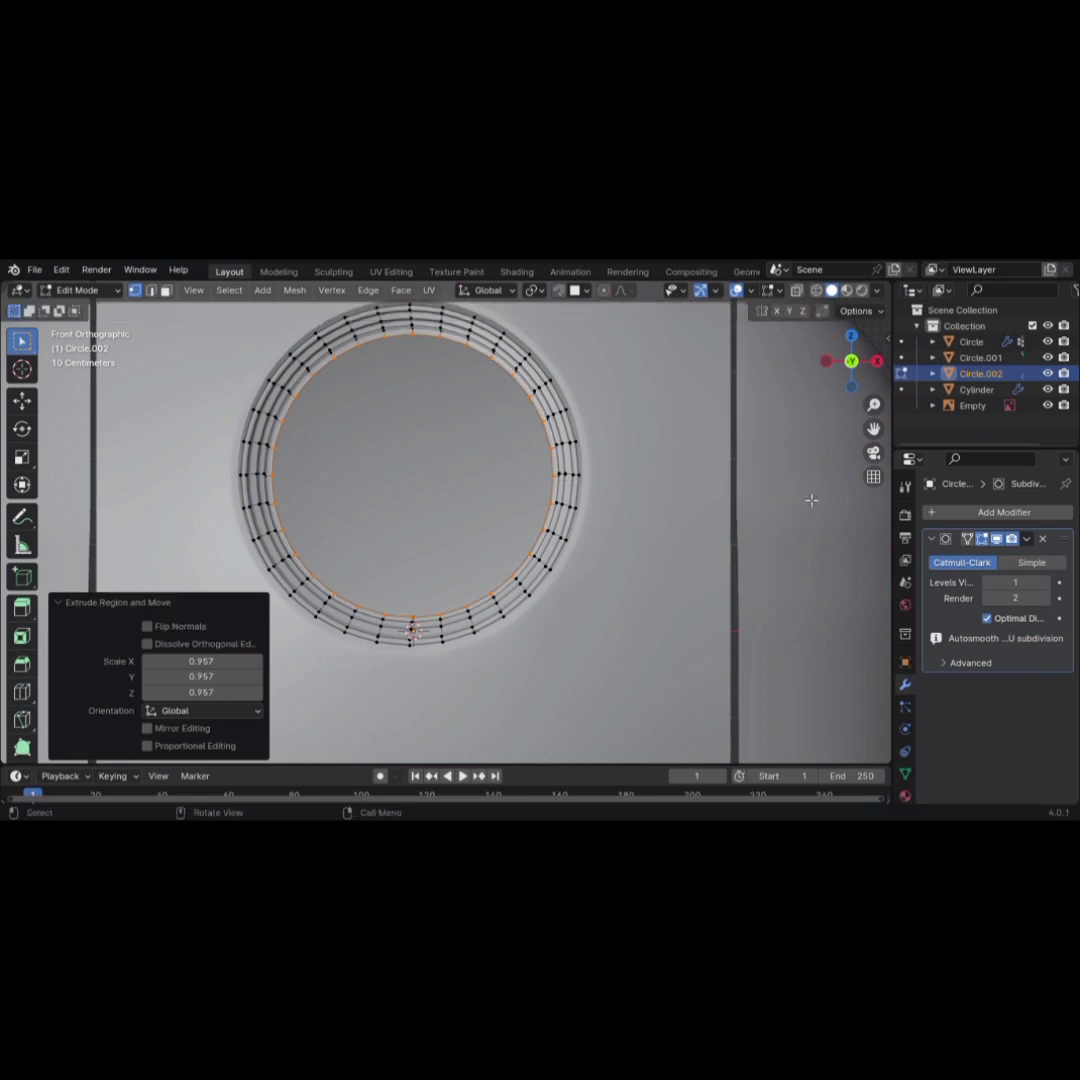
Extrude the innermost loop deeper in wireframe left view, about 0.055 m in Y and −0.028 m in Z
key("ctrl+KP_3")
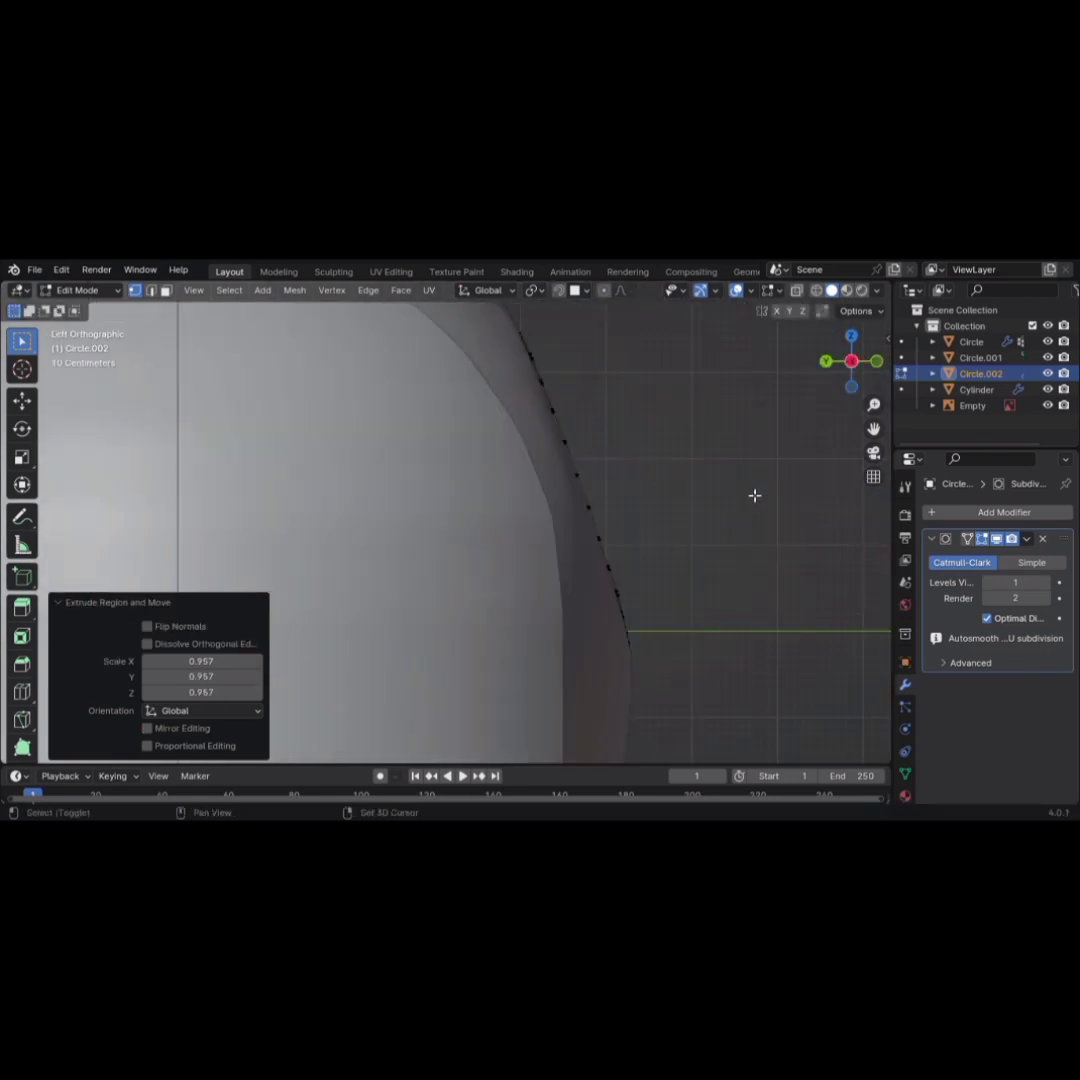
key("shift+z")
key("g")
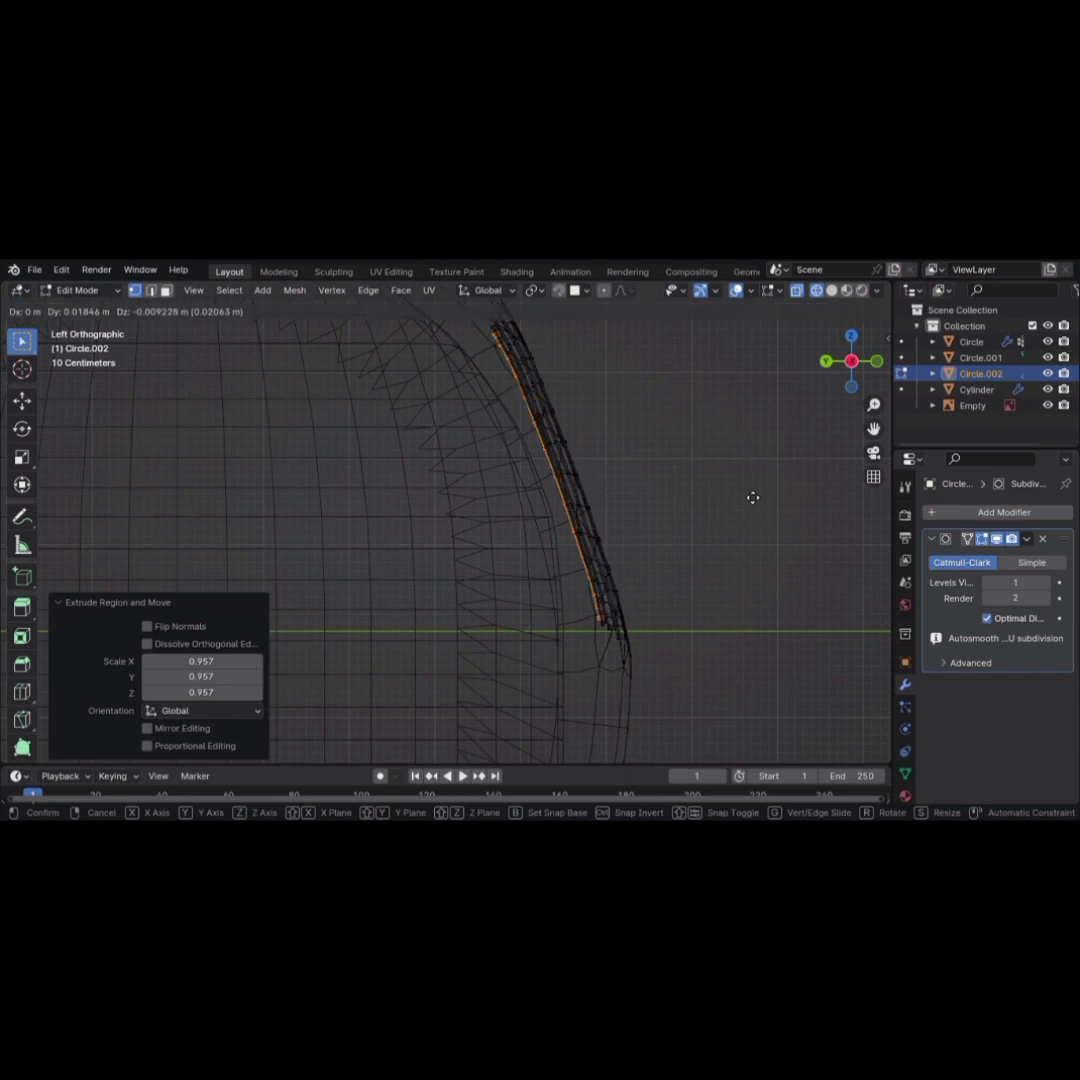
left_click(749, 498)
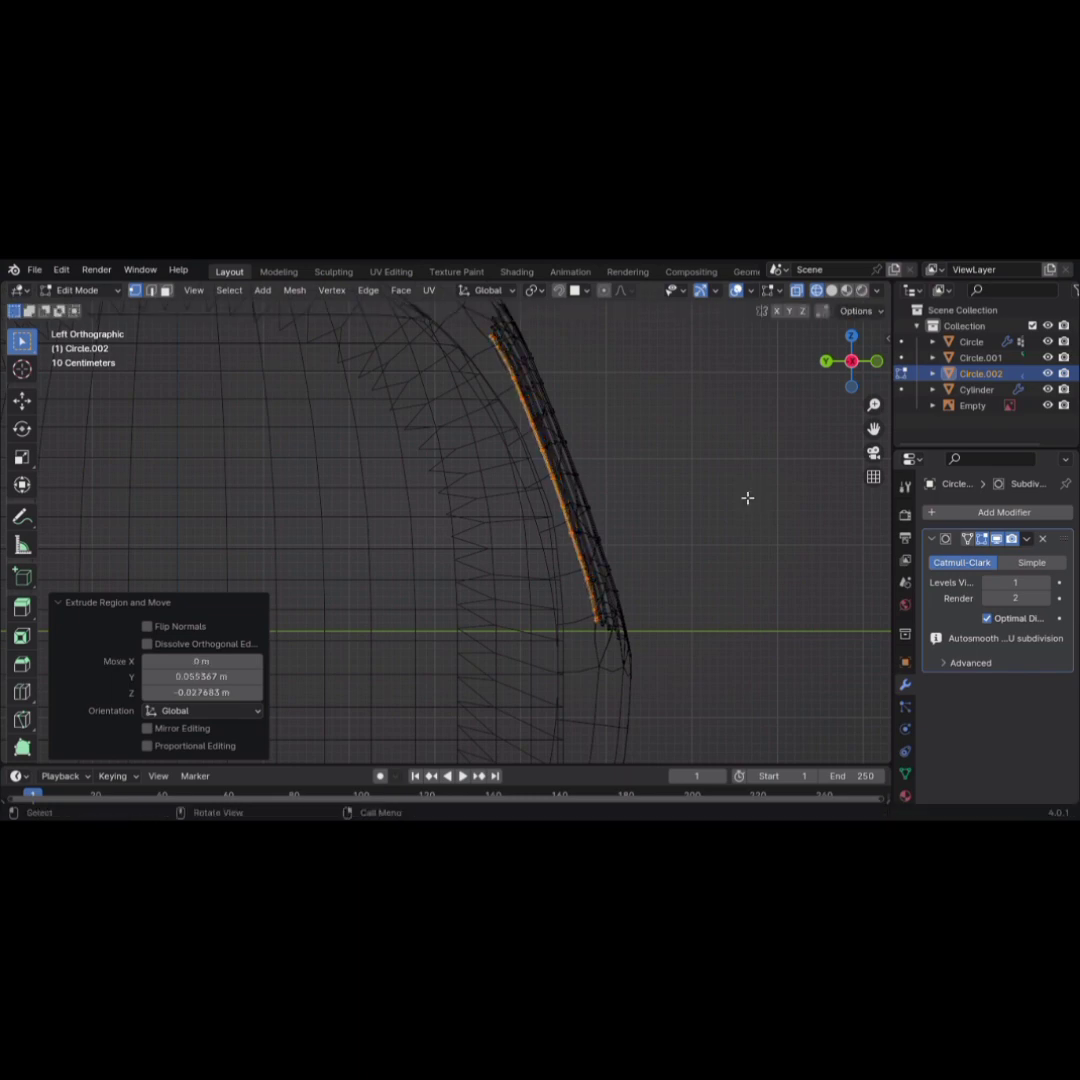
In solid front view, move the deepest loop about 0.008 m in X and 0.015 m in Z, and extrude a new loop scaled to 0.968
key("KP_1")
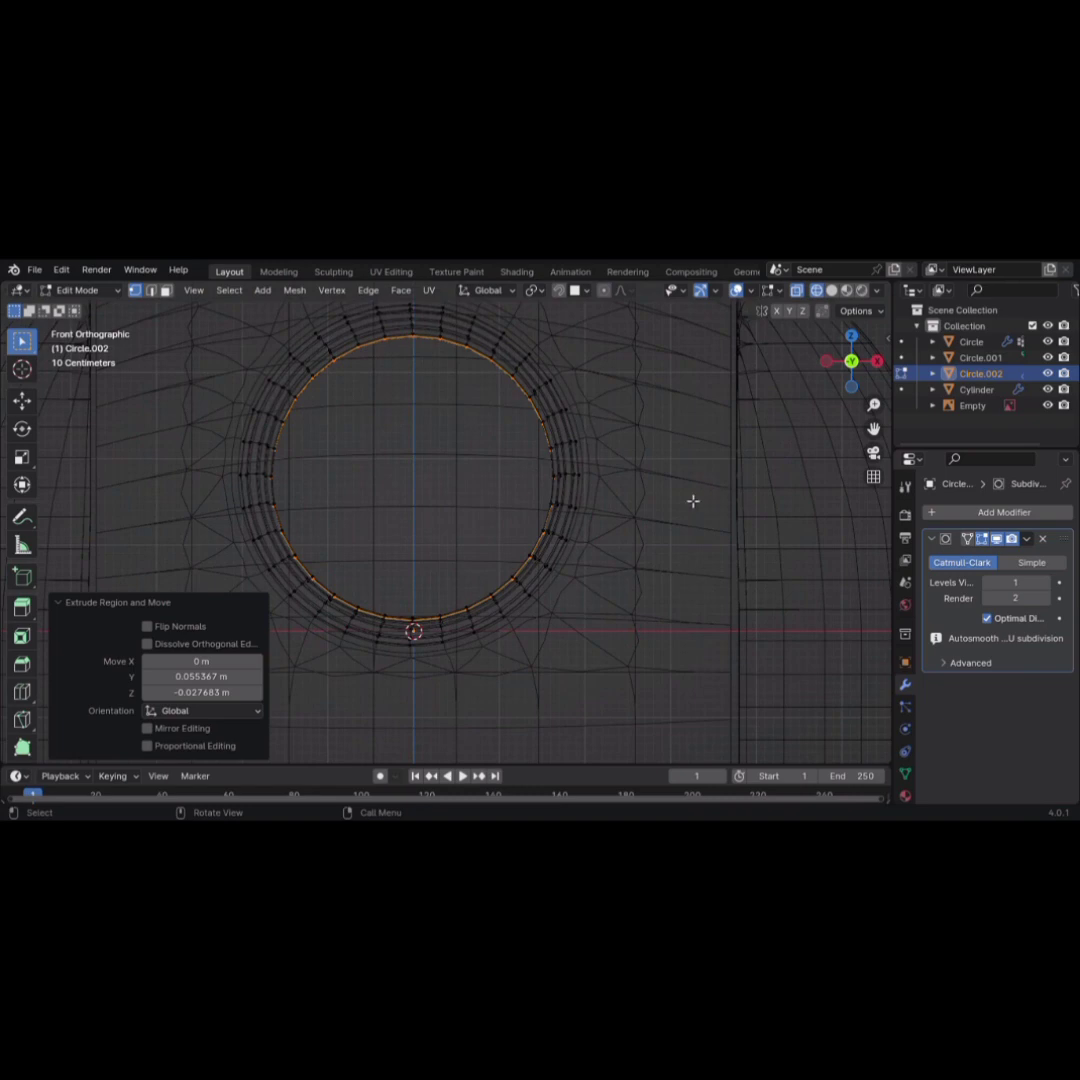
scroll(693, 501, "up", 3)
middle_click_drag(693, 506, 681, 583, "shift")
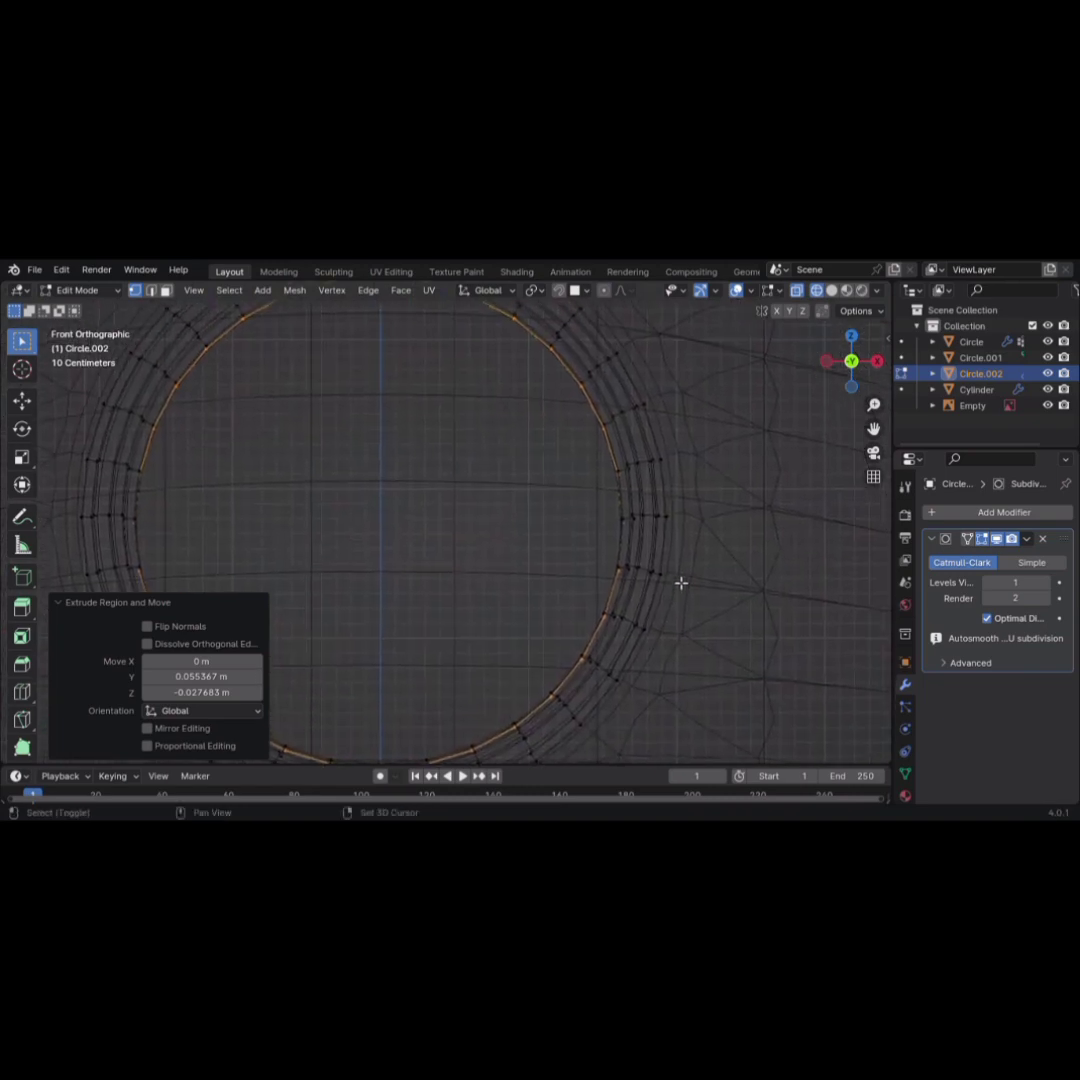
scroll(698, 554, "down", 1)
key("shift+z")
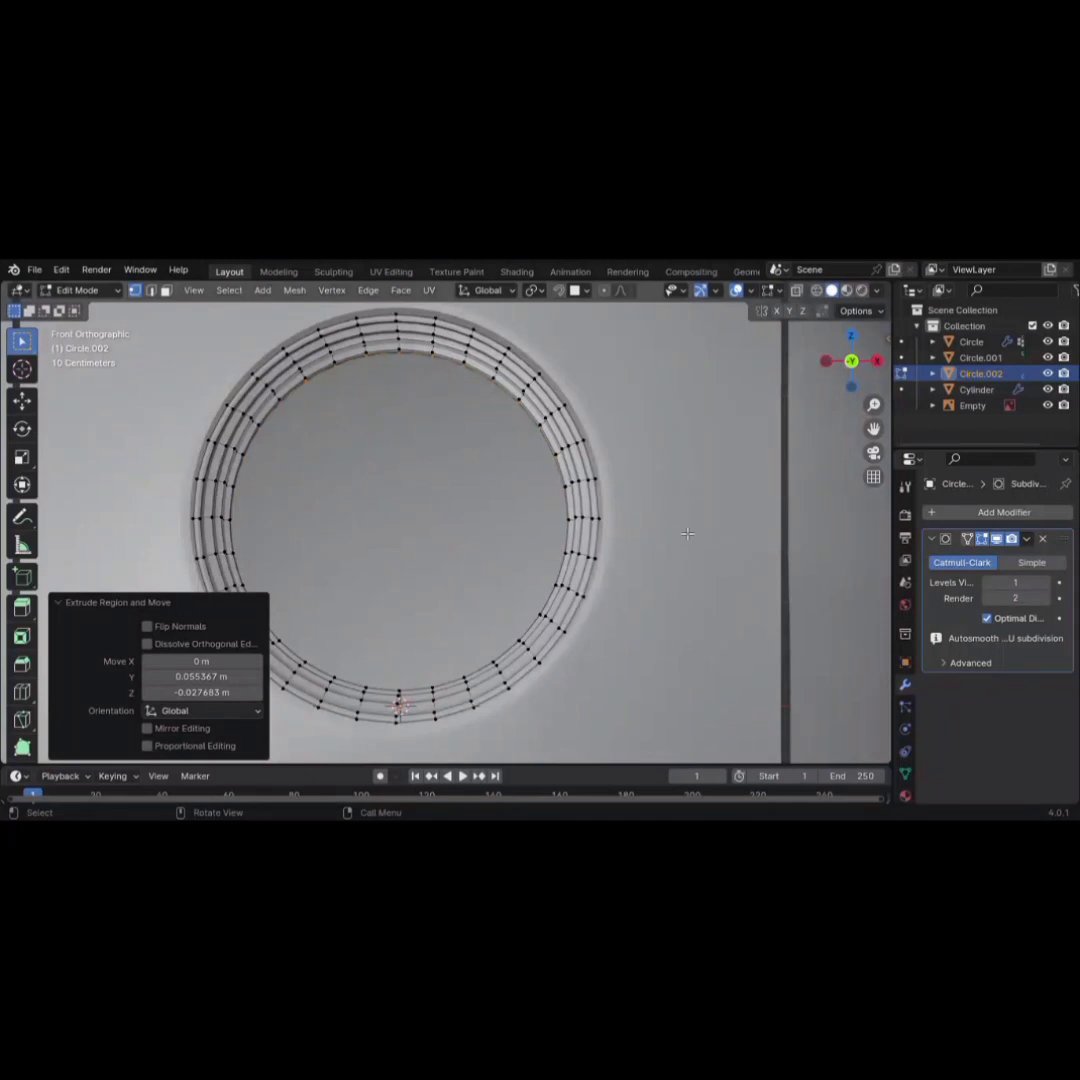
key("g")
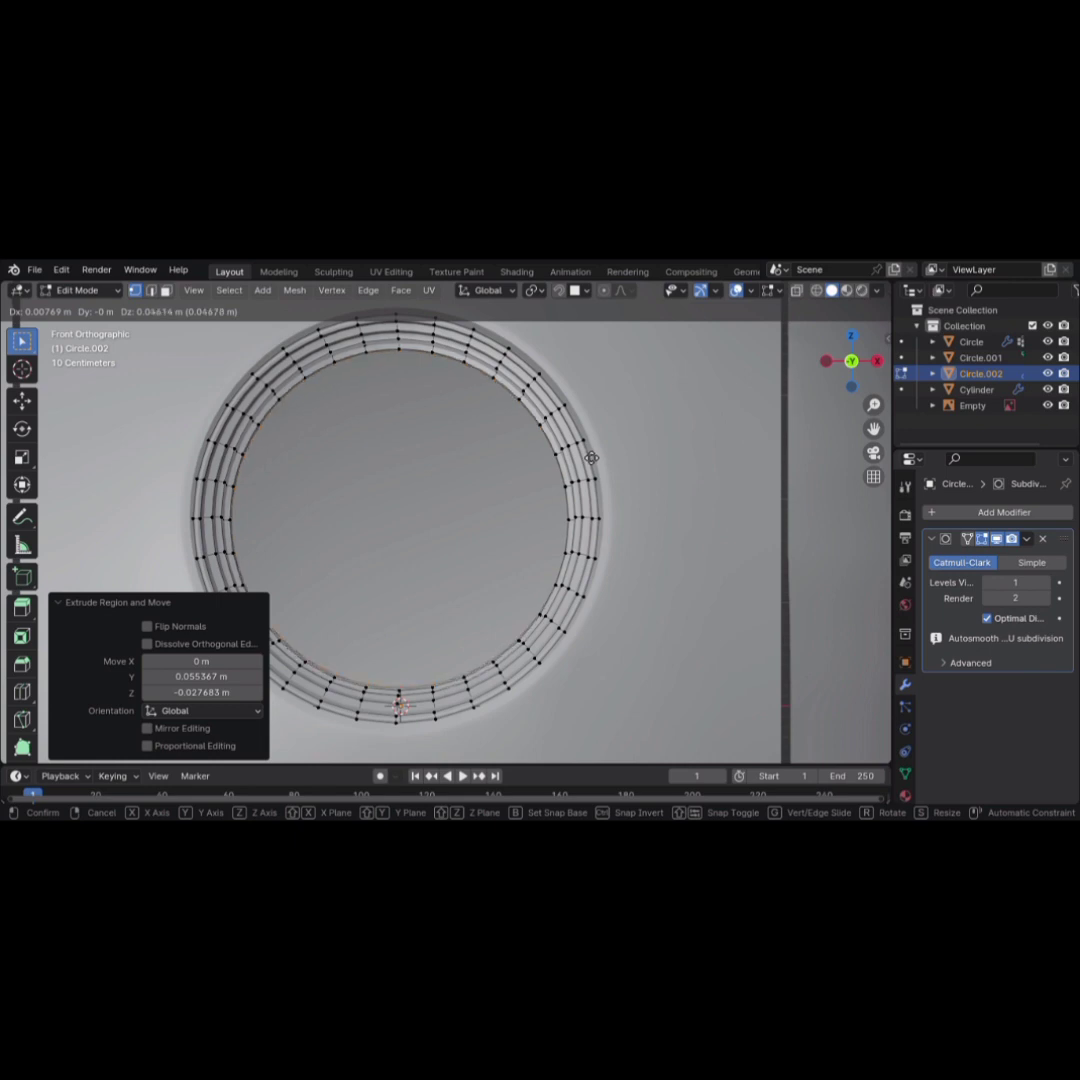
left_click(591, 460)
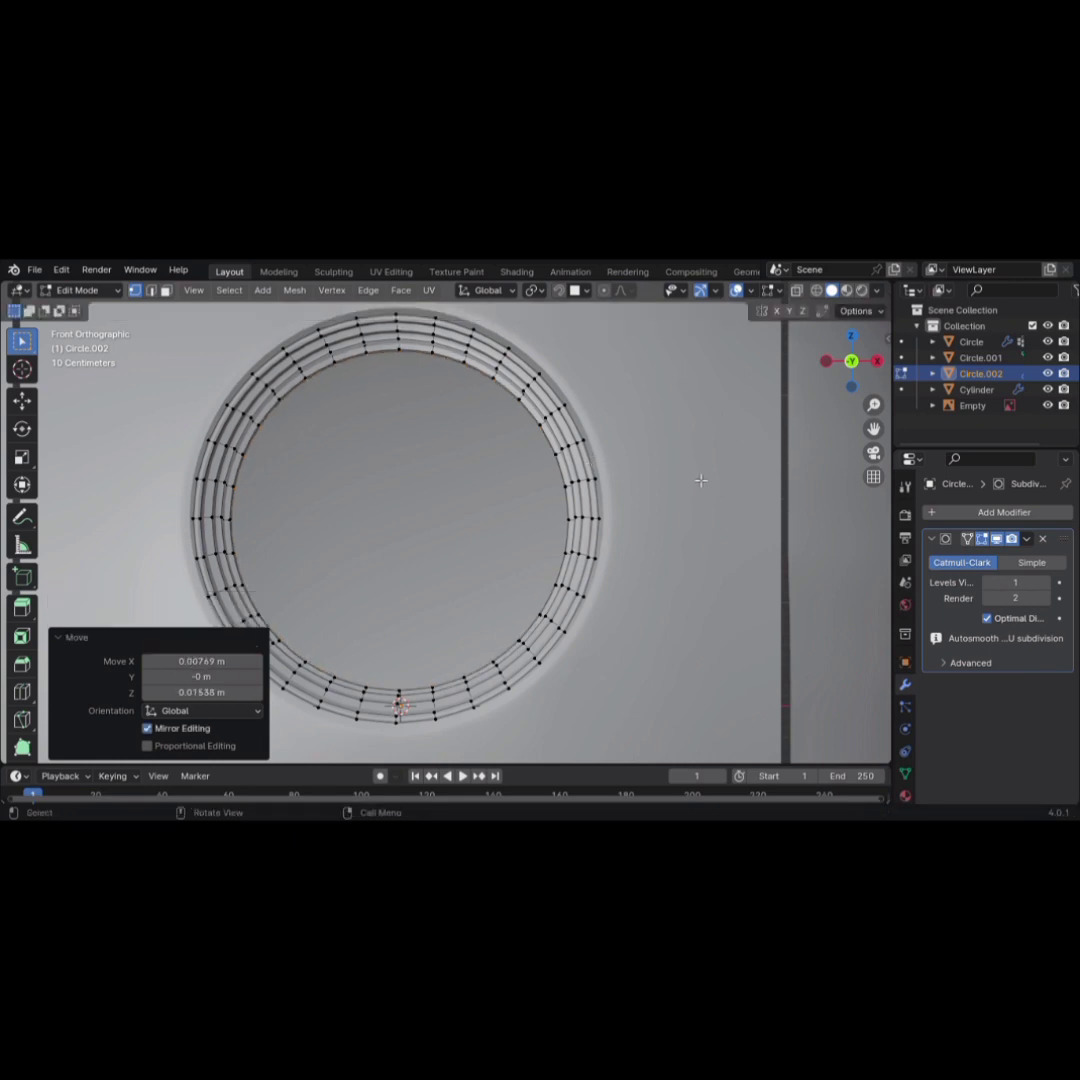
key("s")
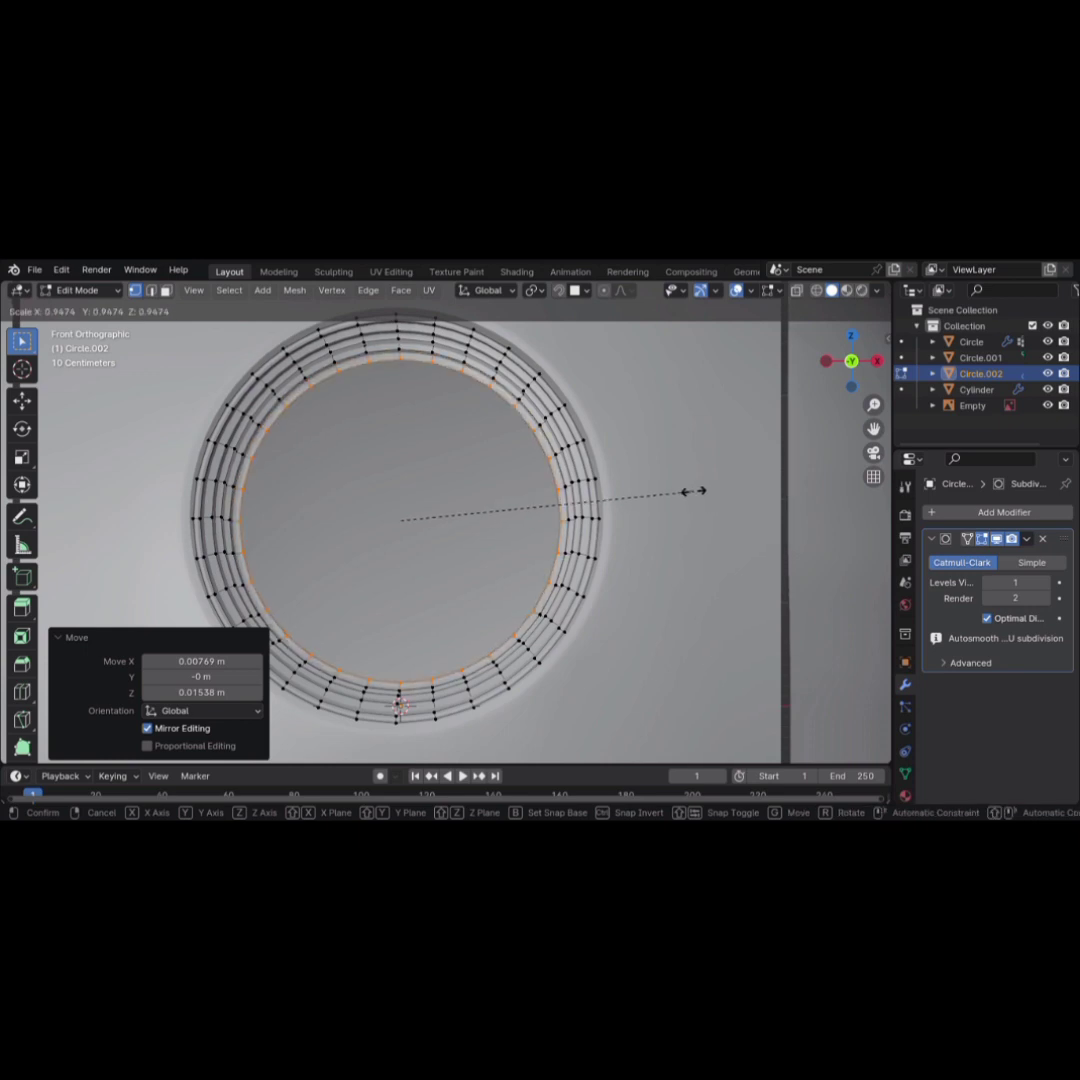
left_click(700, 491)
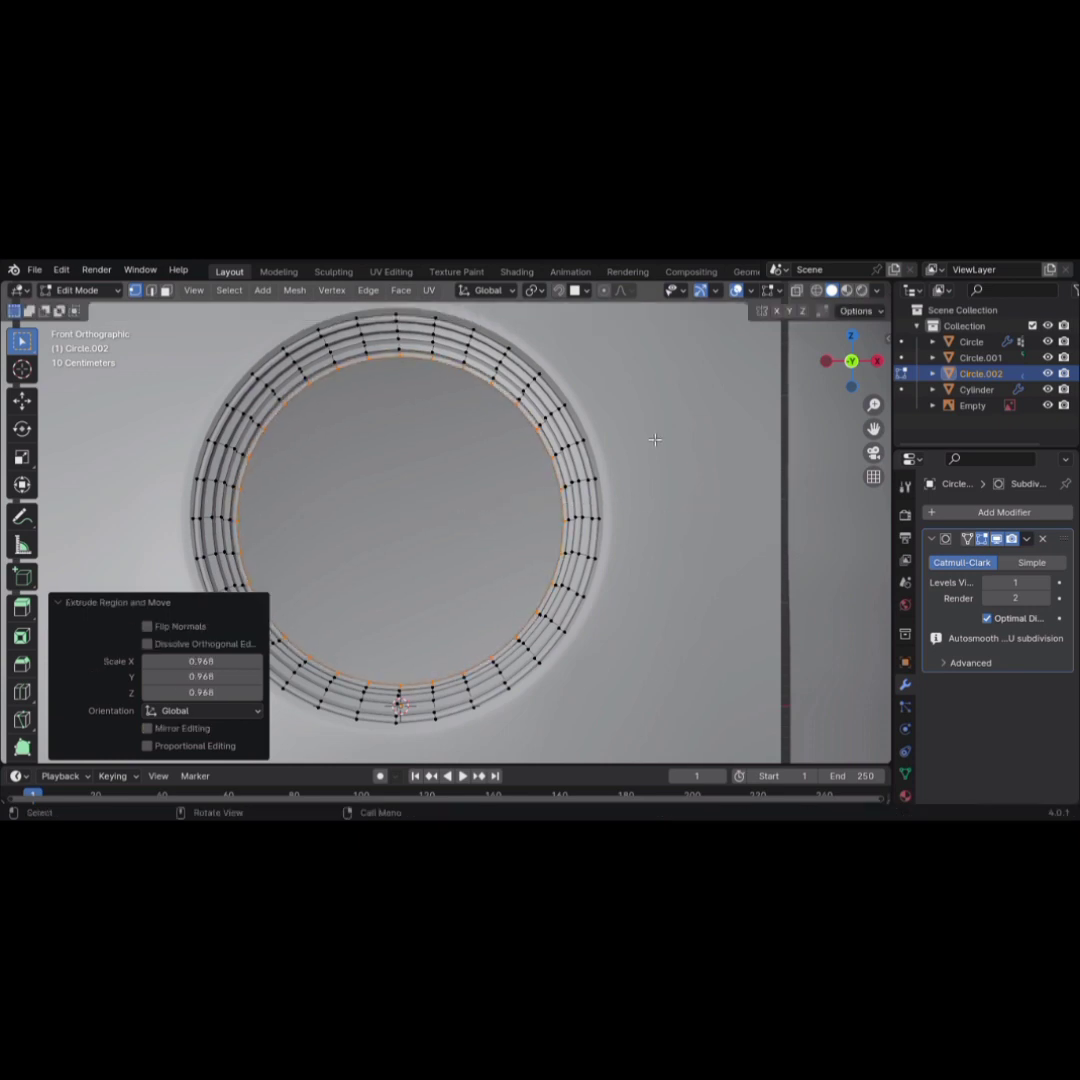
Extrude the innermost loop further inward in wireframe left view, about 0.055 m in Y and −0.011 m in Z
scroll(652, 445, "down", 2)
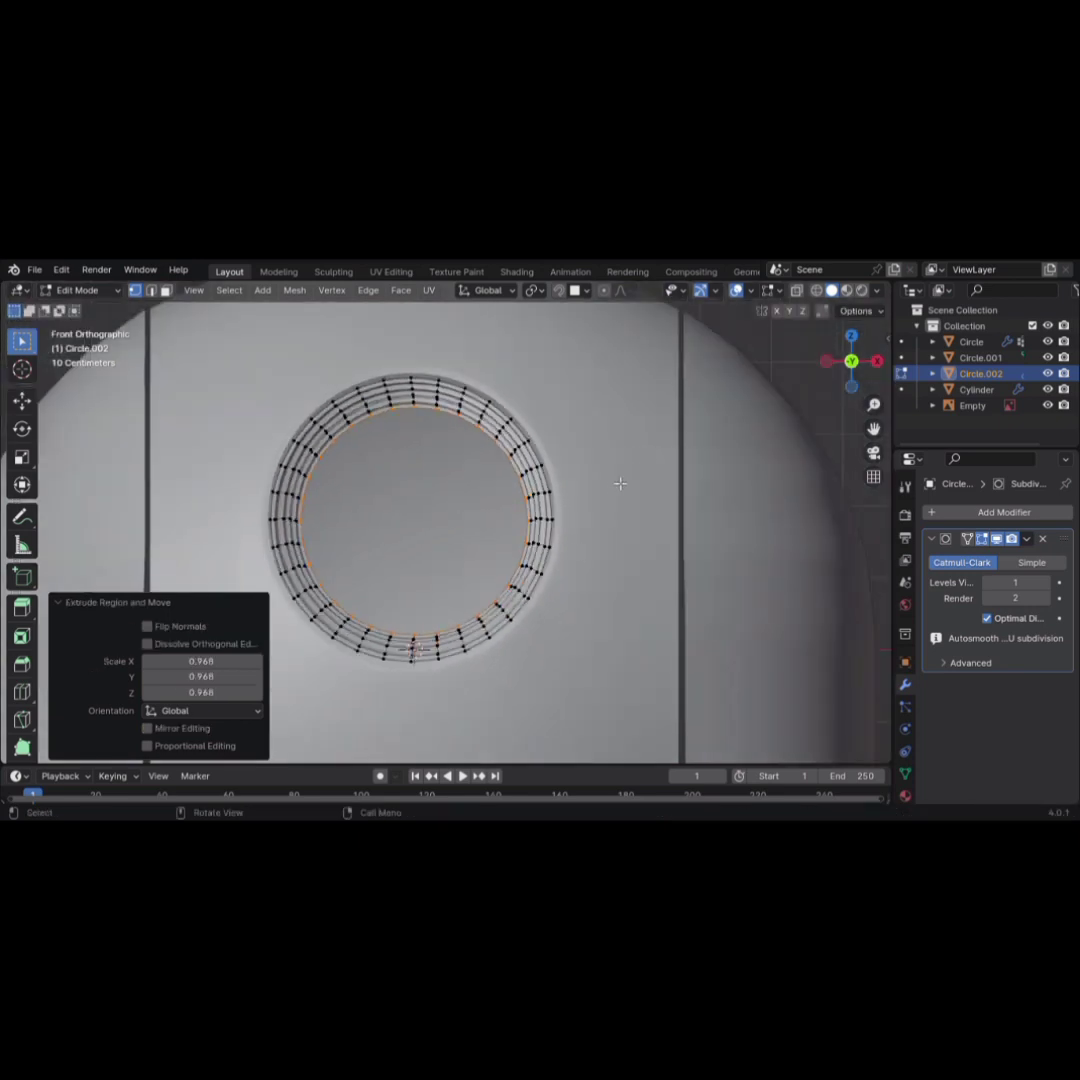
key("ctrl+KP_3")
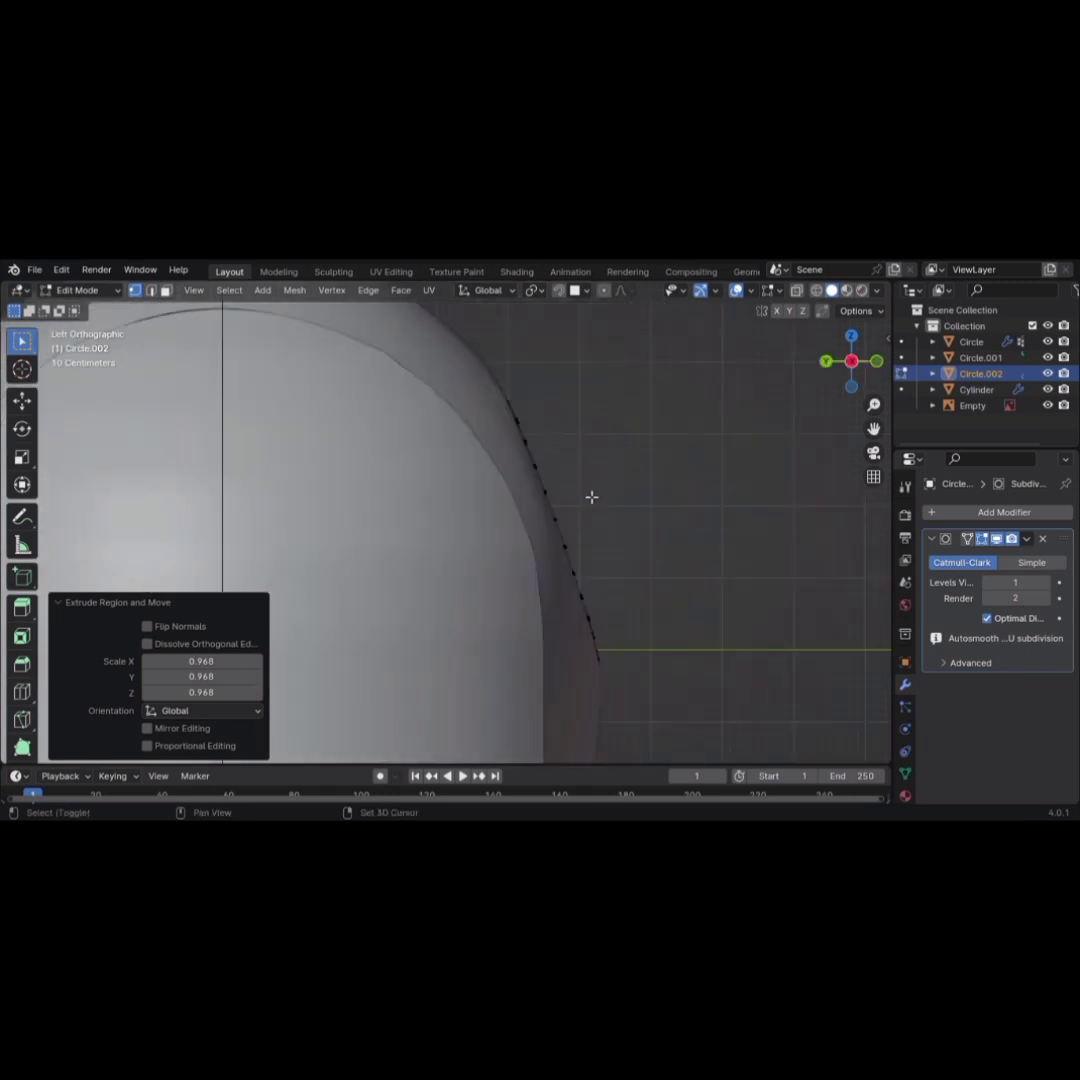
key("alt+z")
key("g")
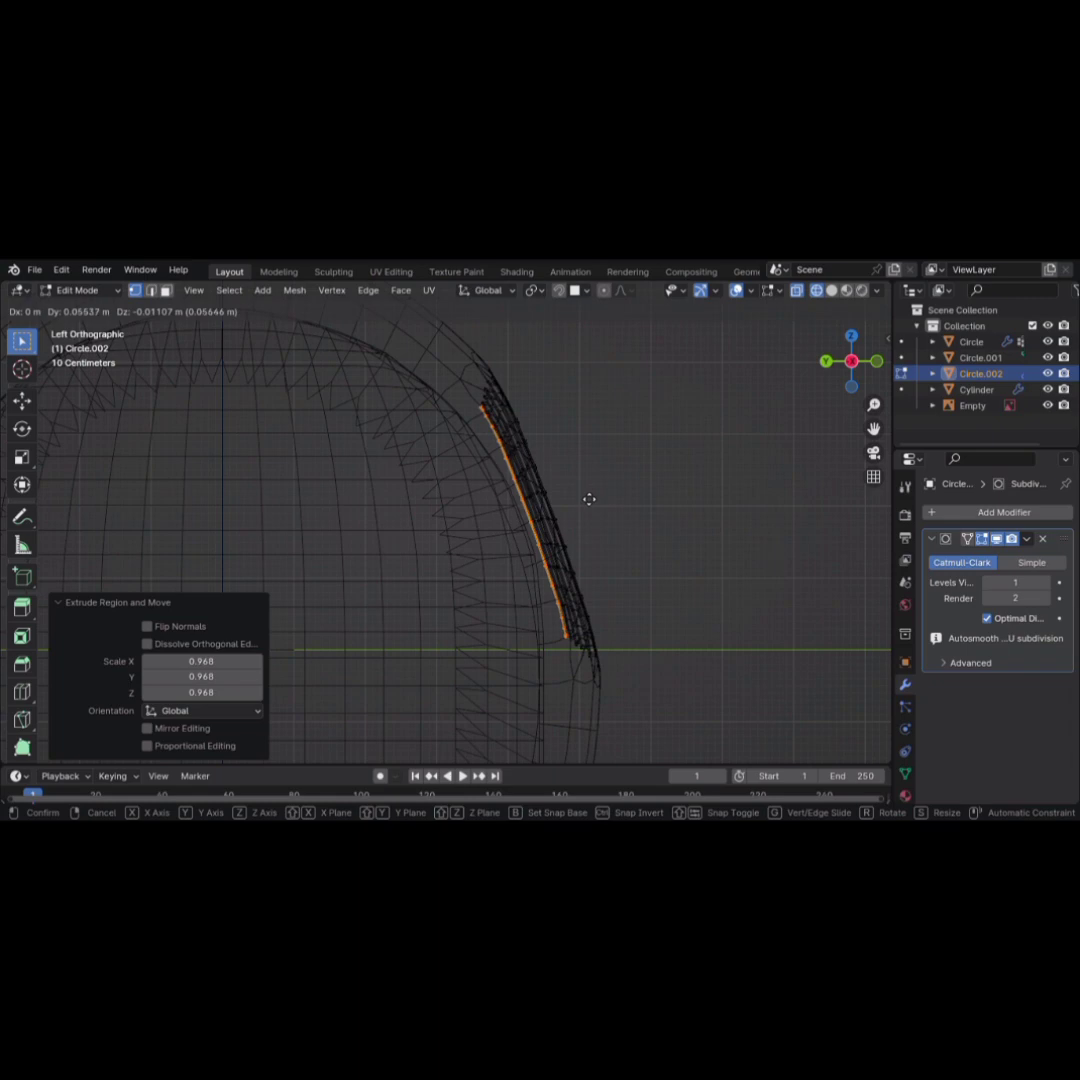
left_click(588, 498)
In solid front view, move the deepest loop about 0.008 m in X and 0.023 m in Z, and extrude another loop scaled to 0.960
key("KP_1")
key("alt+z")
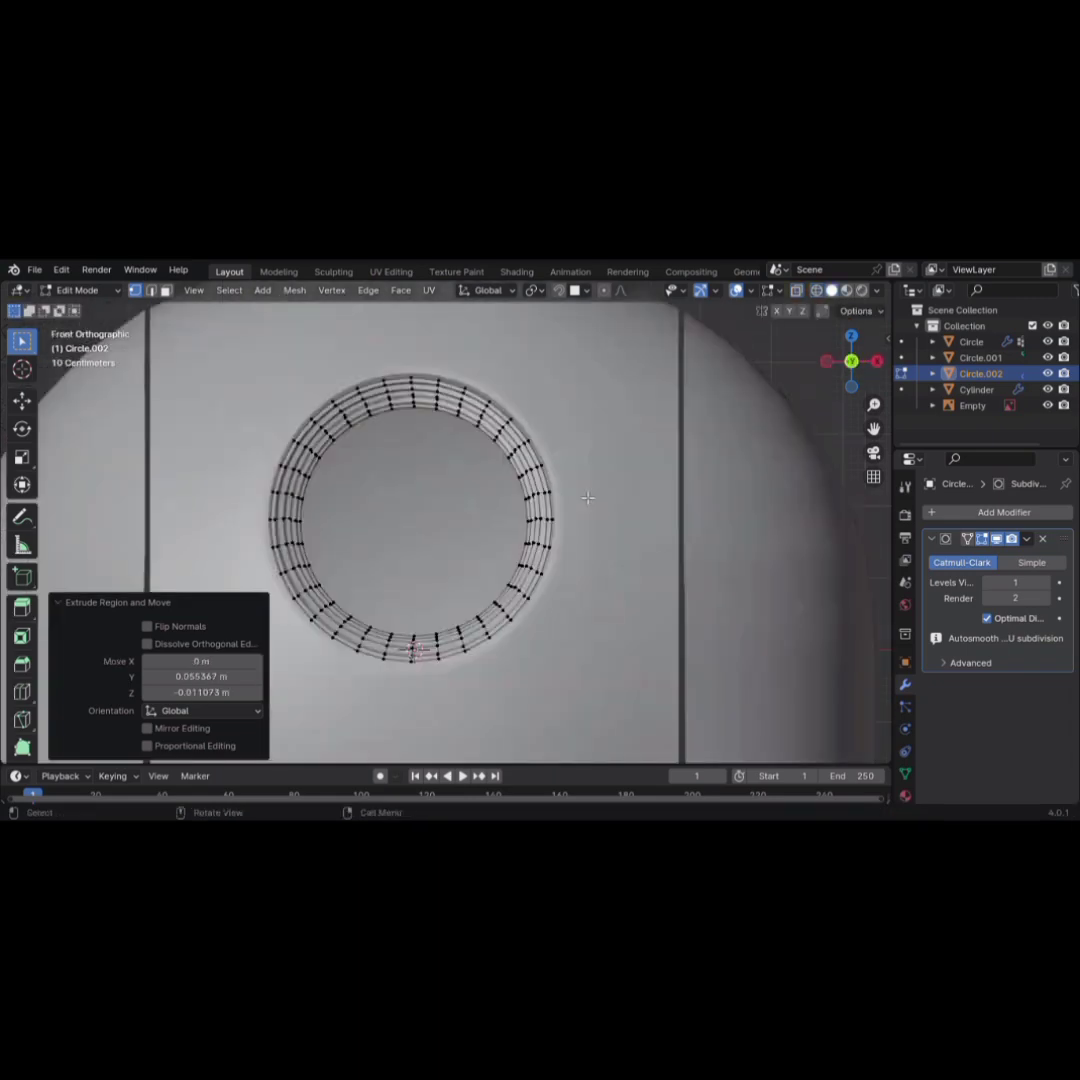
scroll(588, 498, "up", 3)
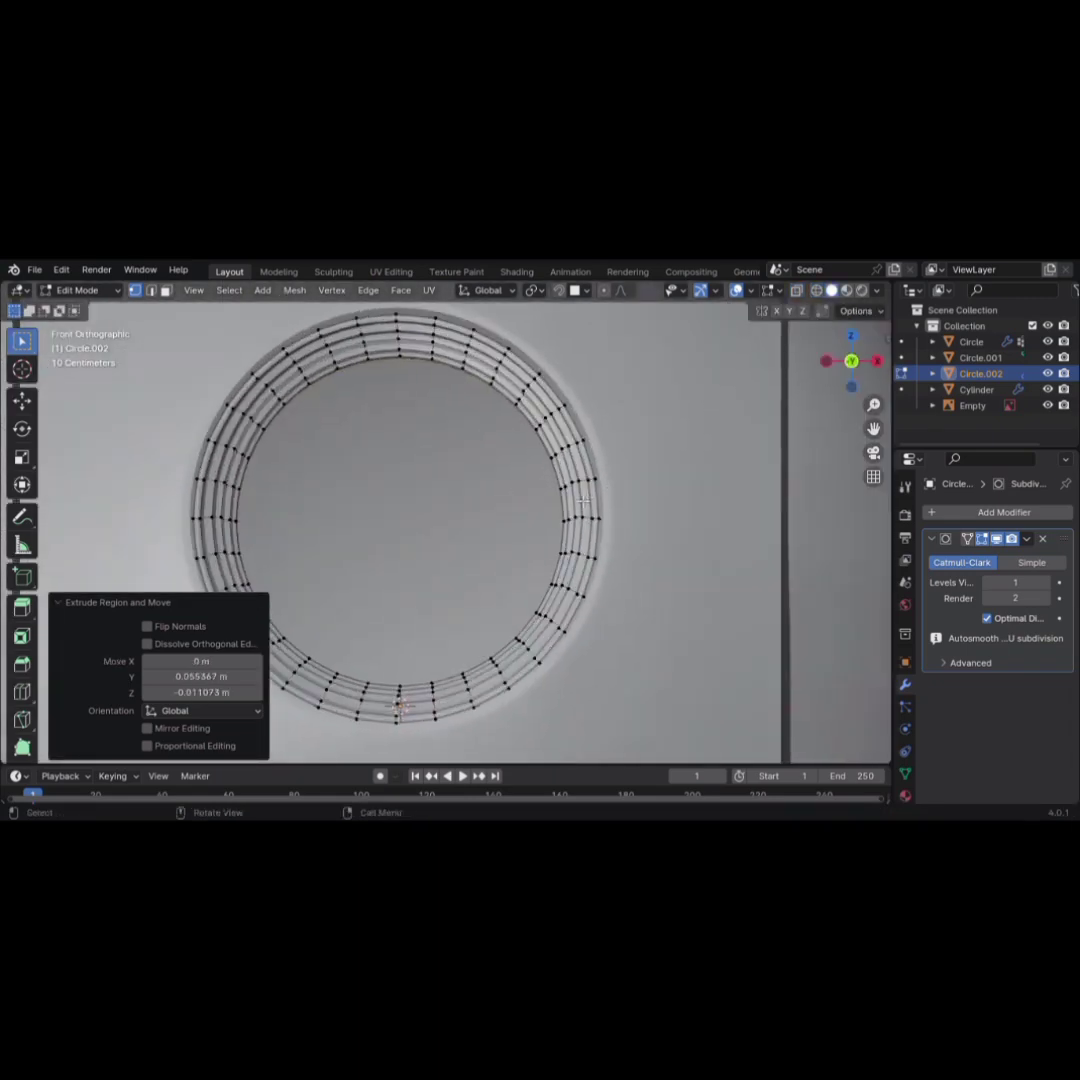
key("g")
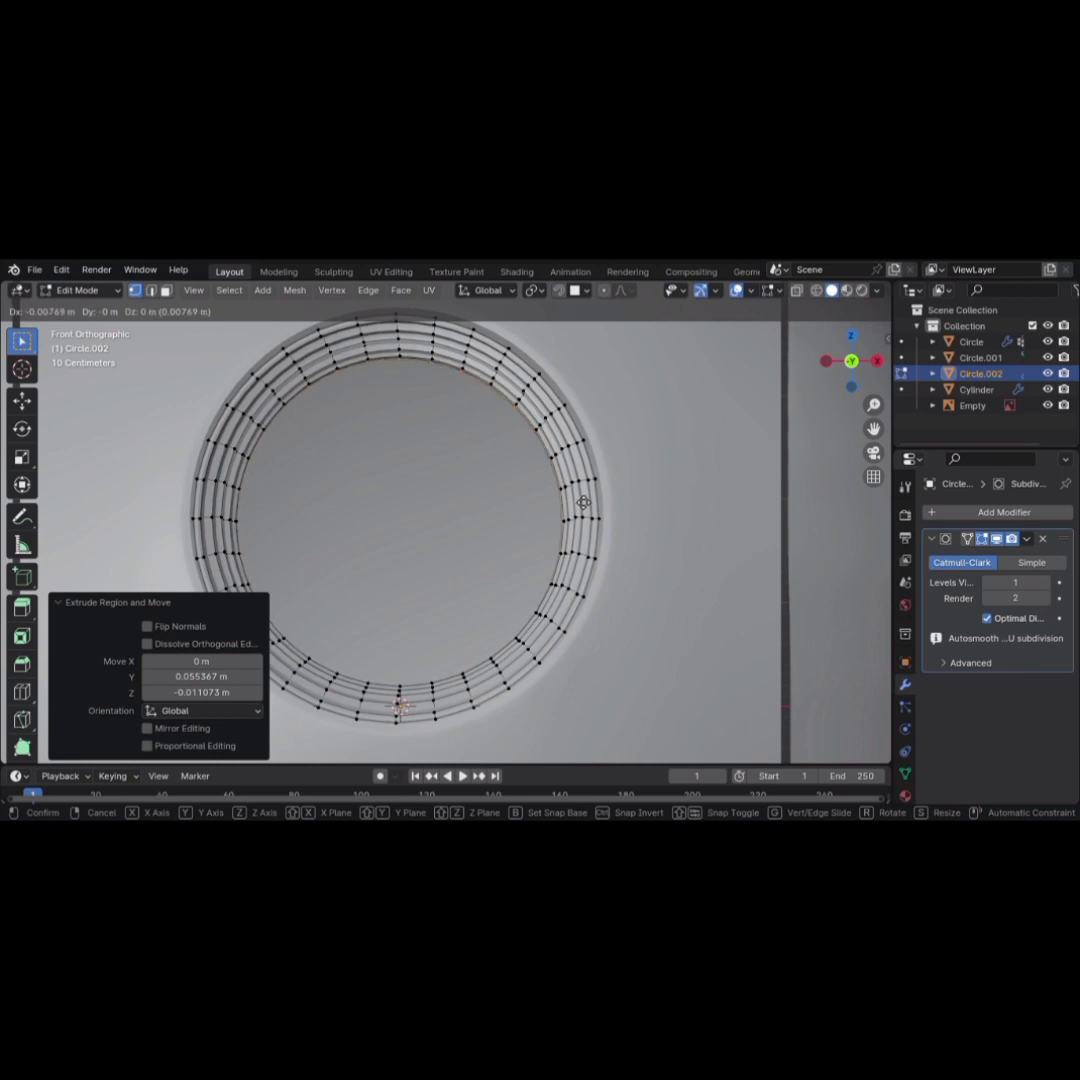
left_click(585, 500)
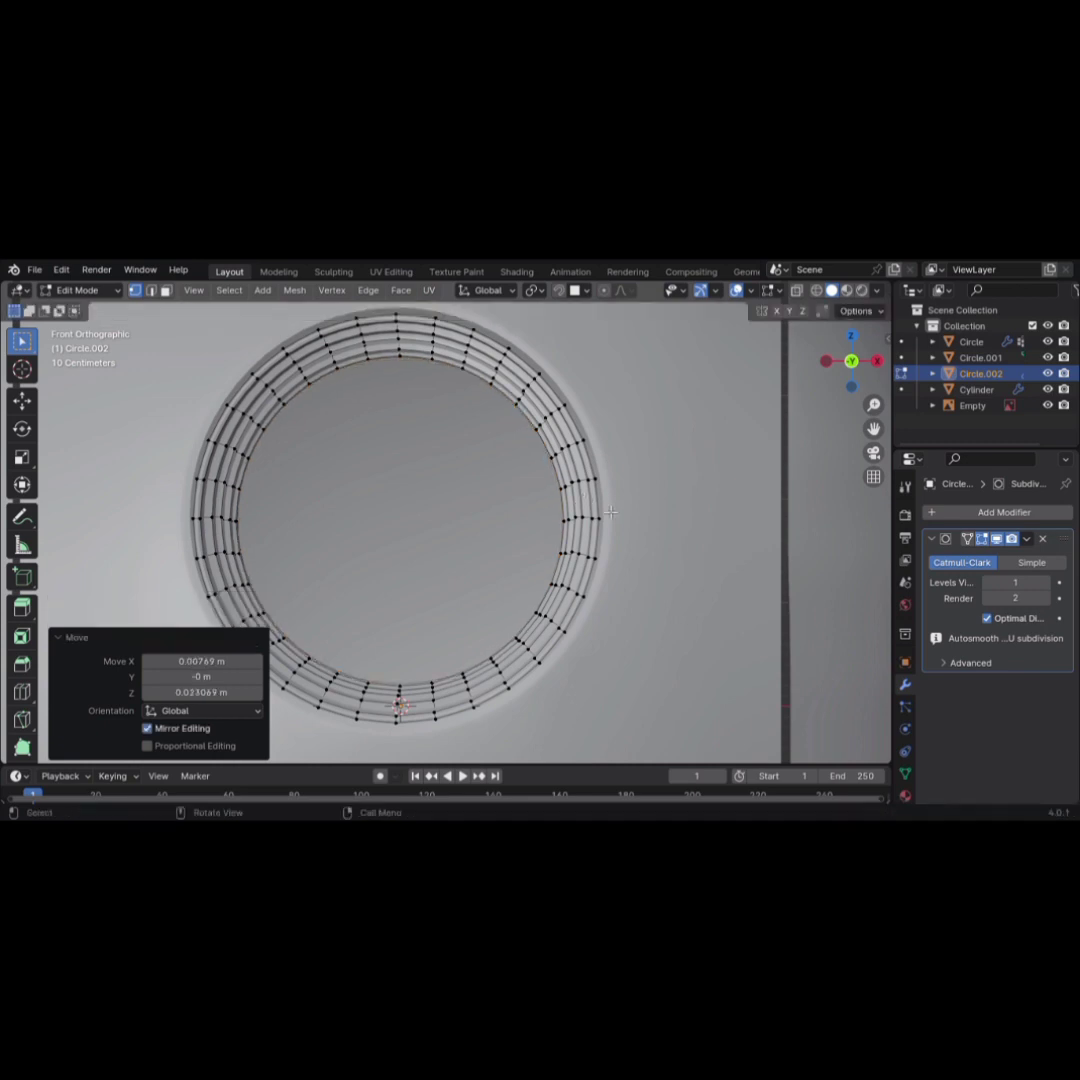
key("s")
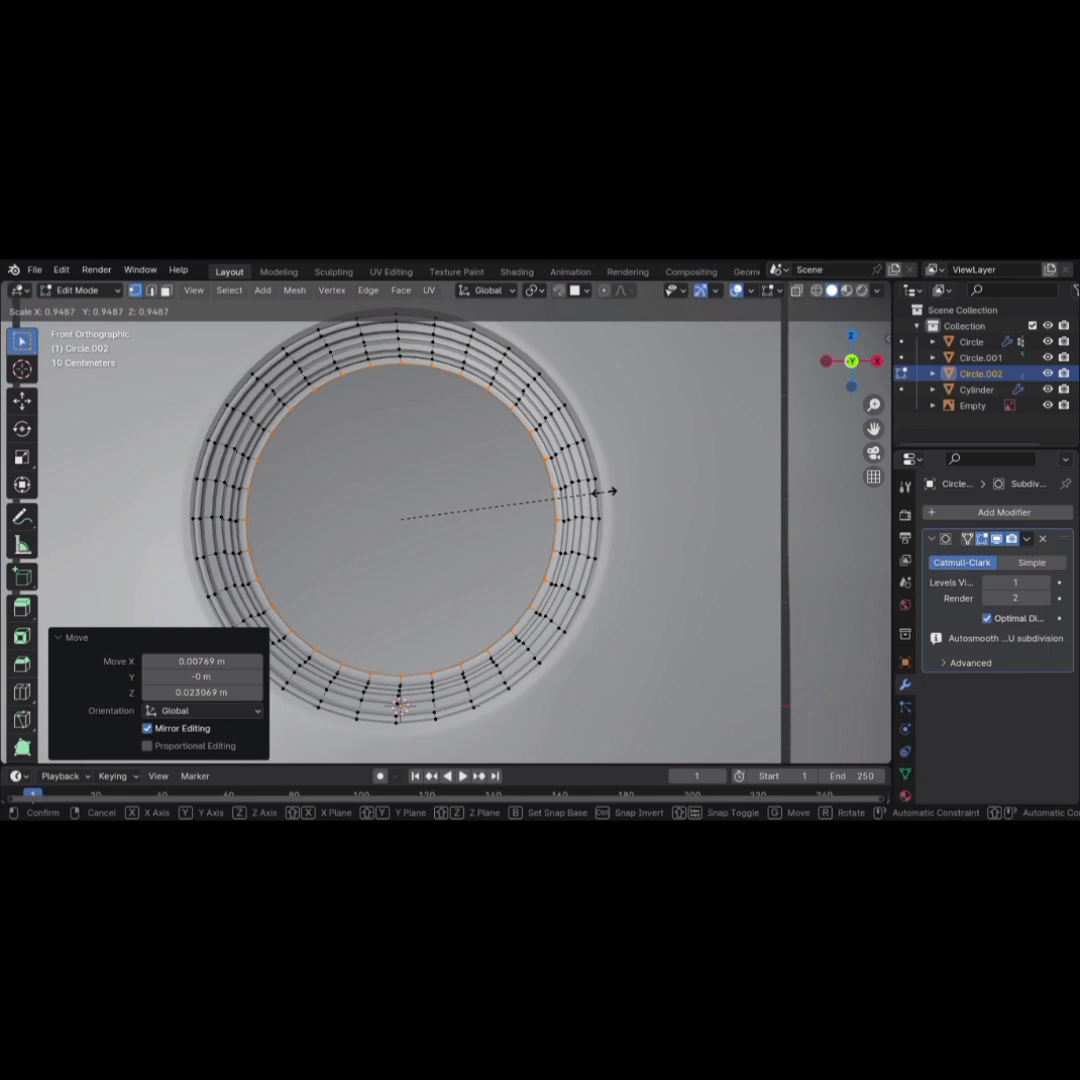
left_click(612, 489)
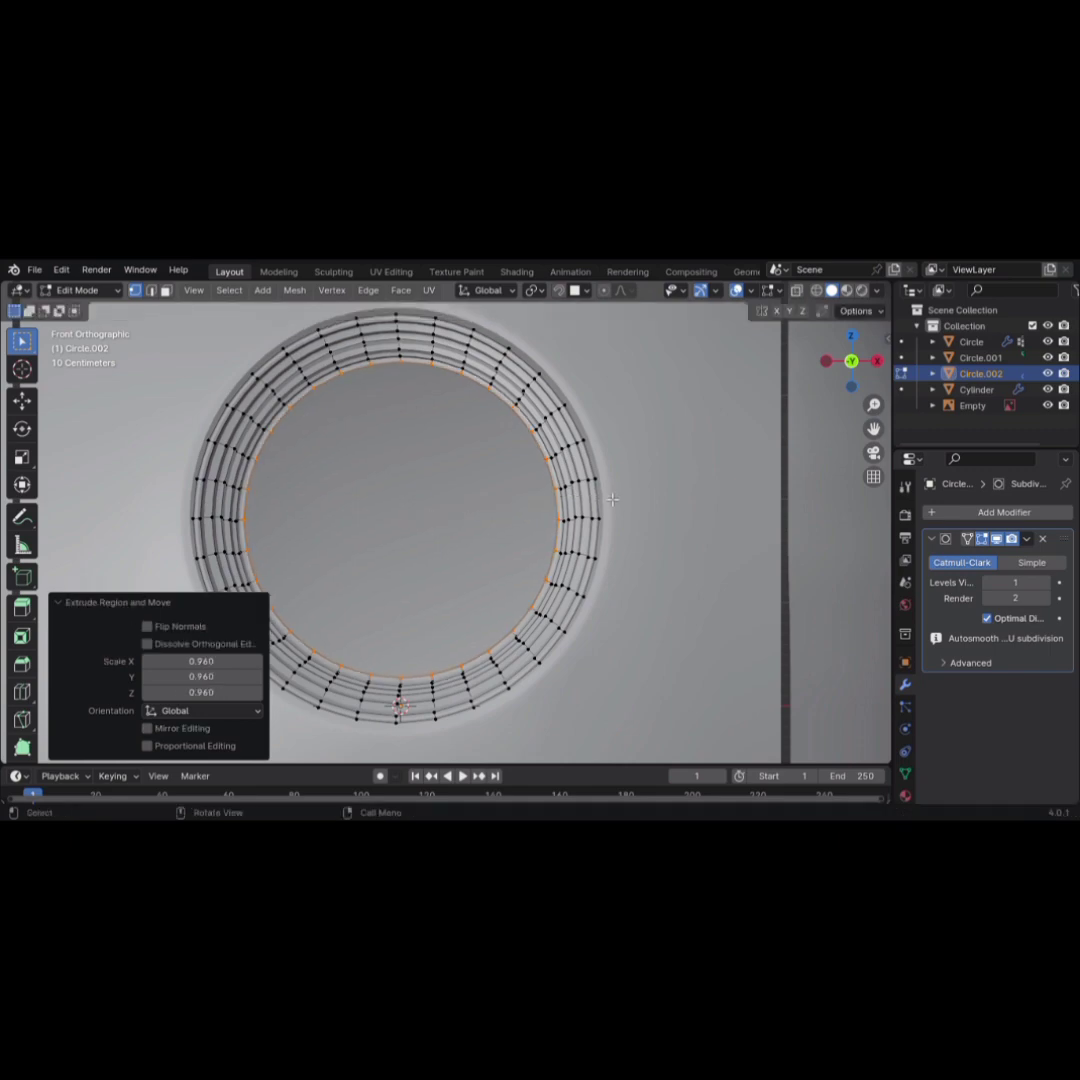
Examine the lens rings in the reference photo of the camera and compare them with the modelled head
middle_click_drag(581, 535, 577, 536)
middle_click_drag(689, 504, 628, 539)
scroll(628, 539, "down", 8)
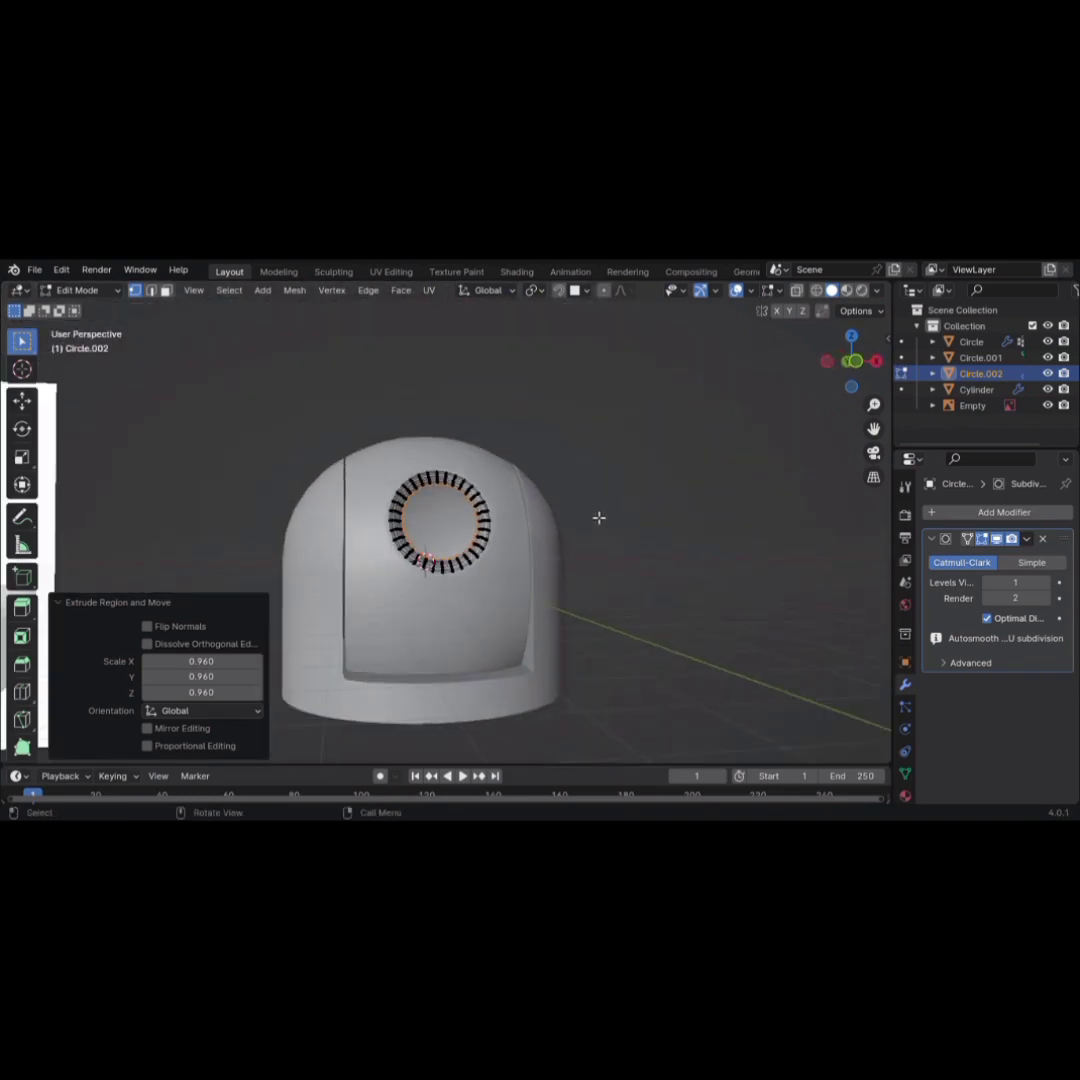
scroll(598, 516, "down", 3)
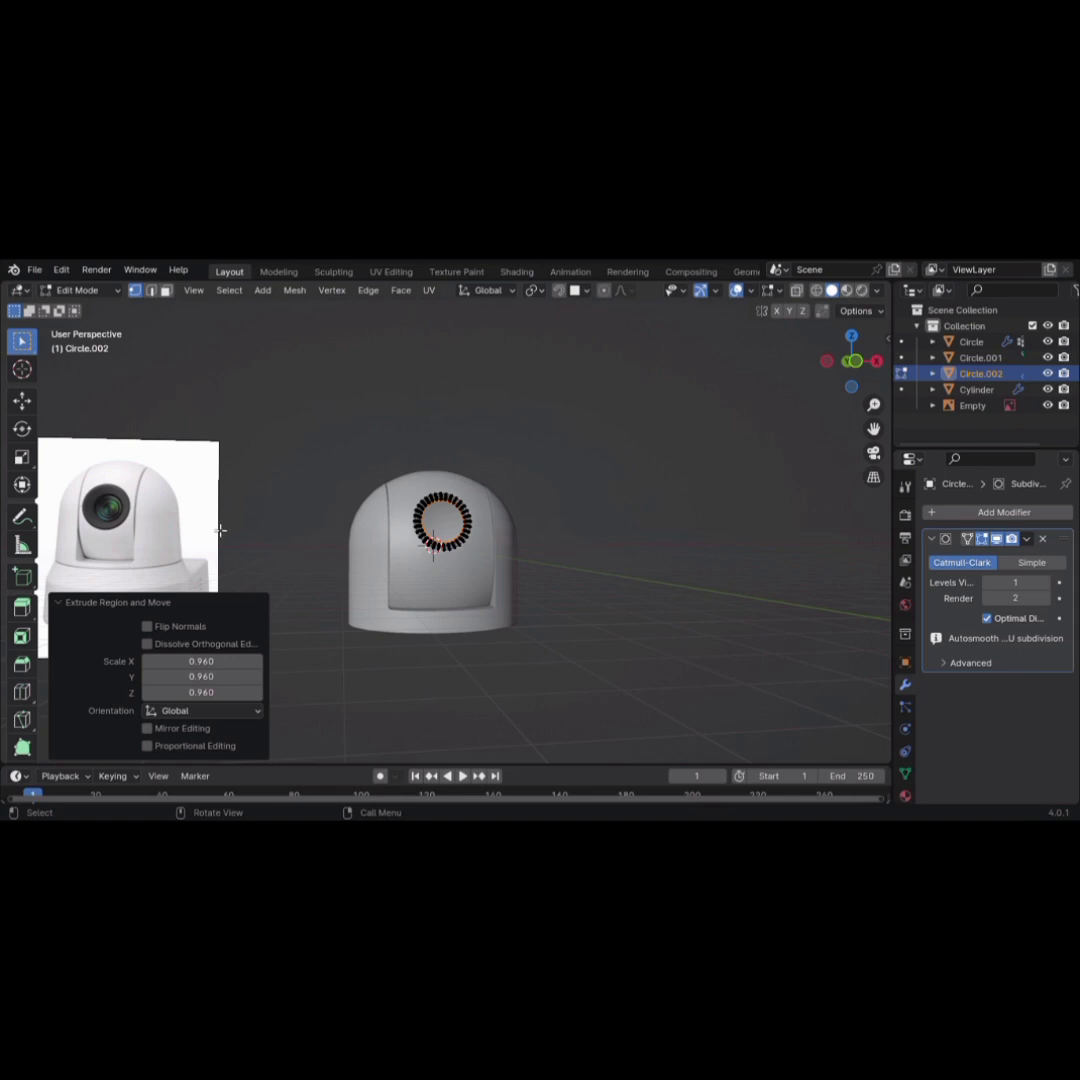
middle_click_drag(229, 528, 802, 515)
scroll(473, 450, "up", 5)
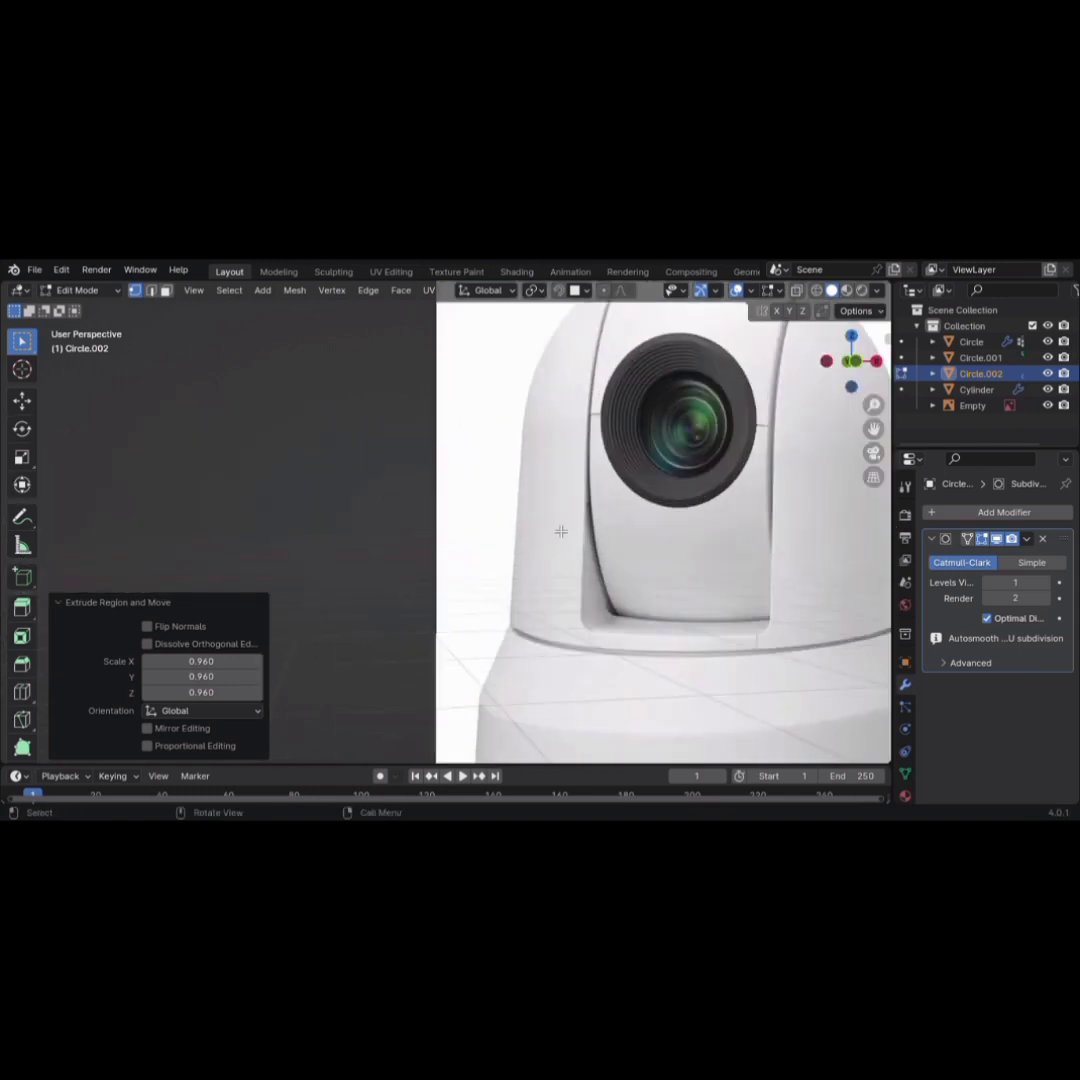
scroll(600, 515, "up", 2)
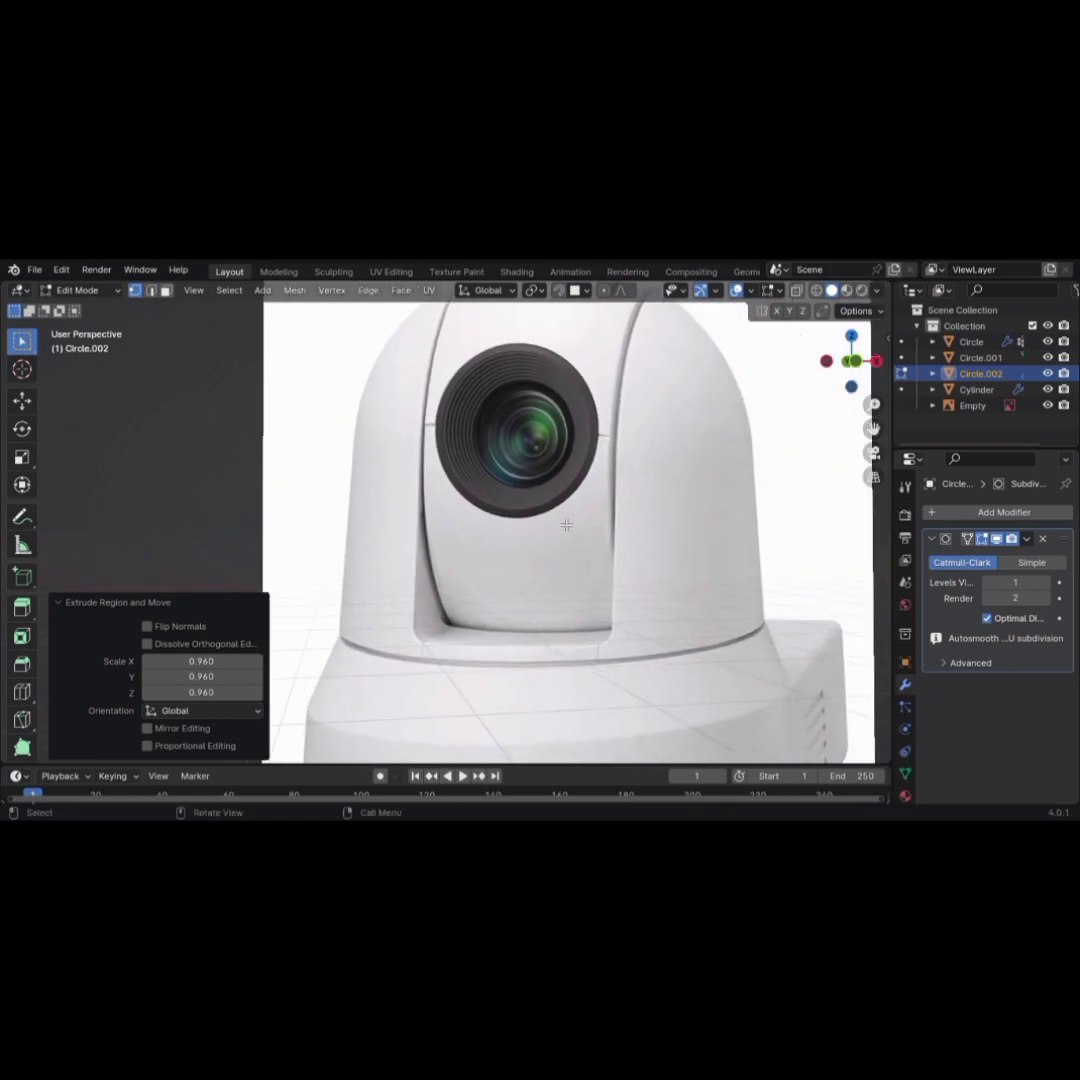
scroll(505, 496, "up", 1)
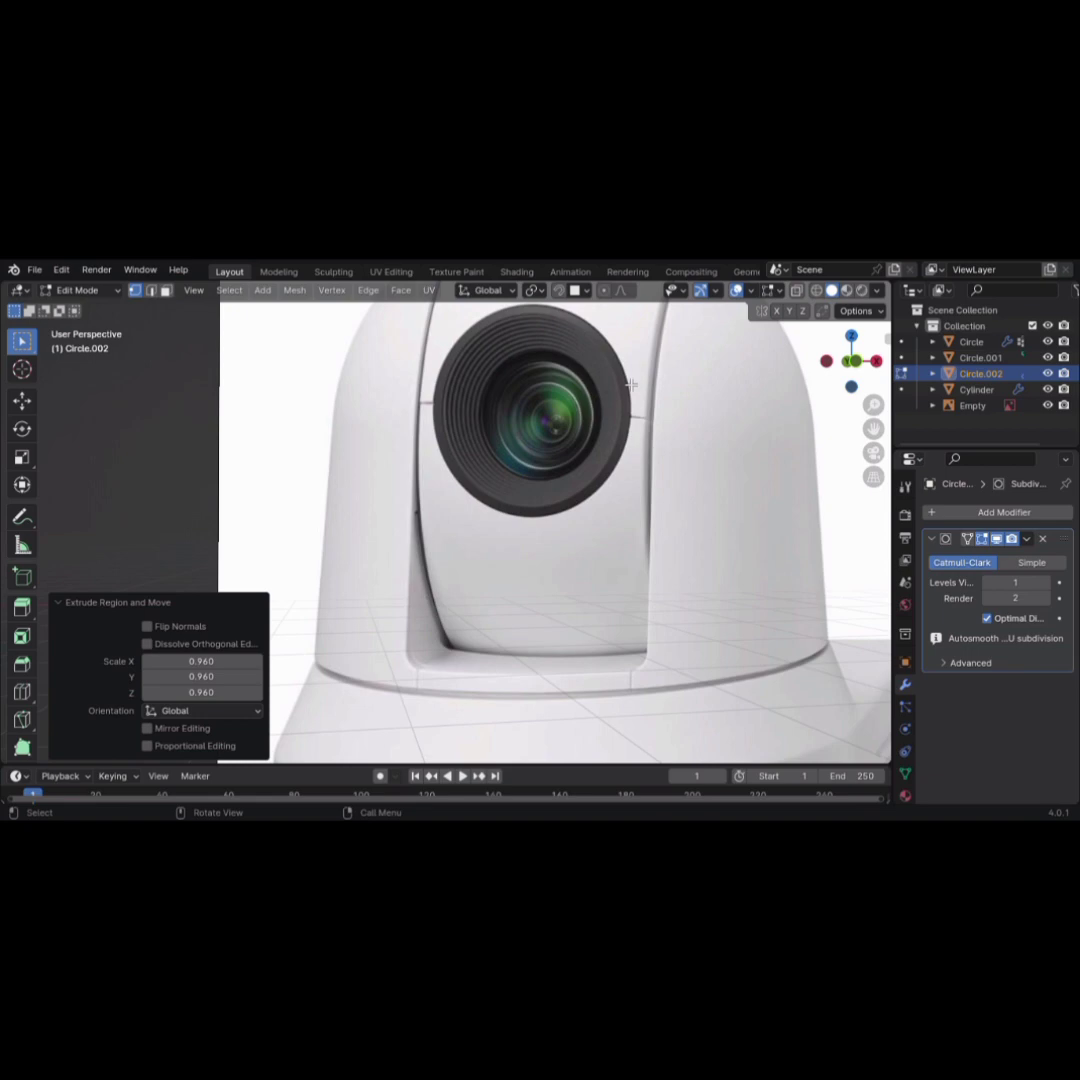
scroll(631, 381, "down", 5)
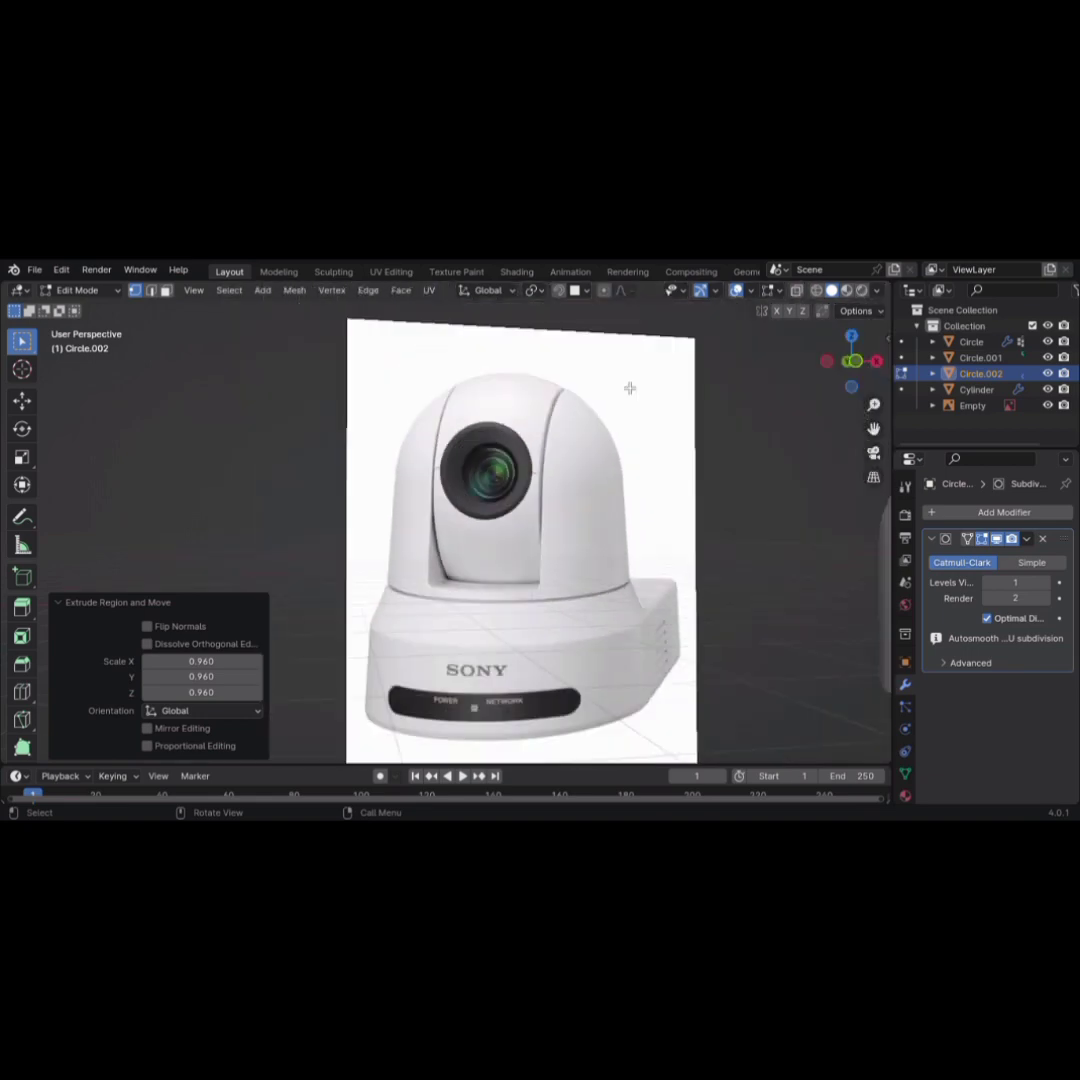
scroll(619, 417, "up", 3)
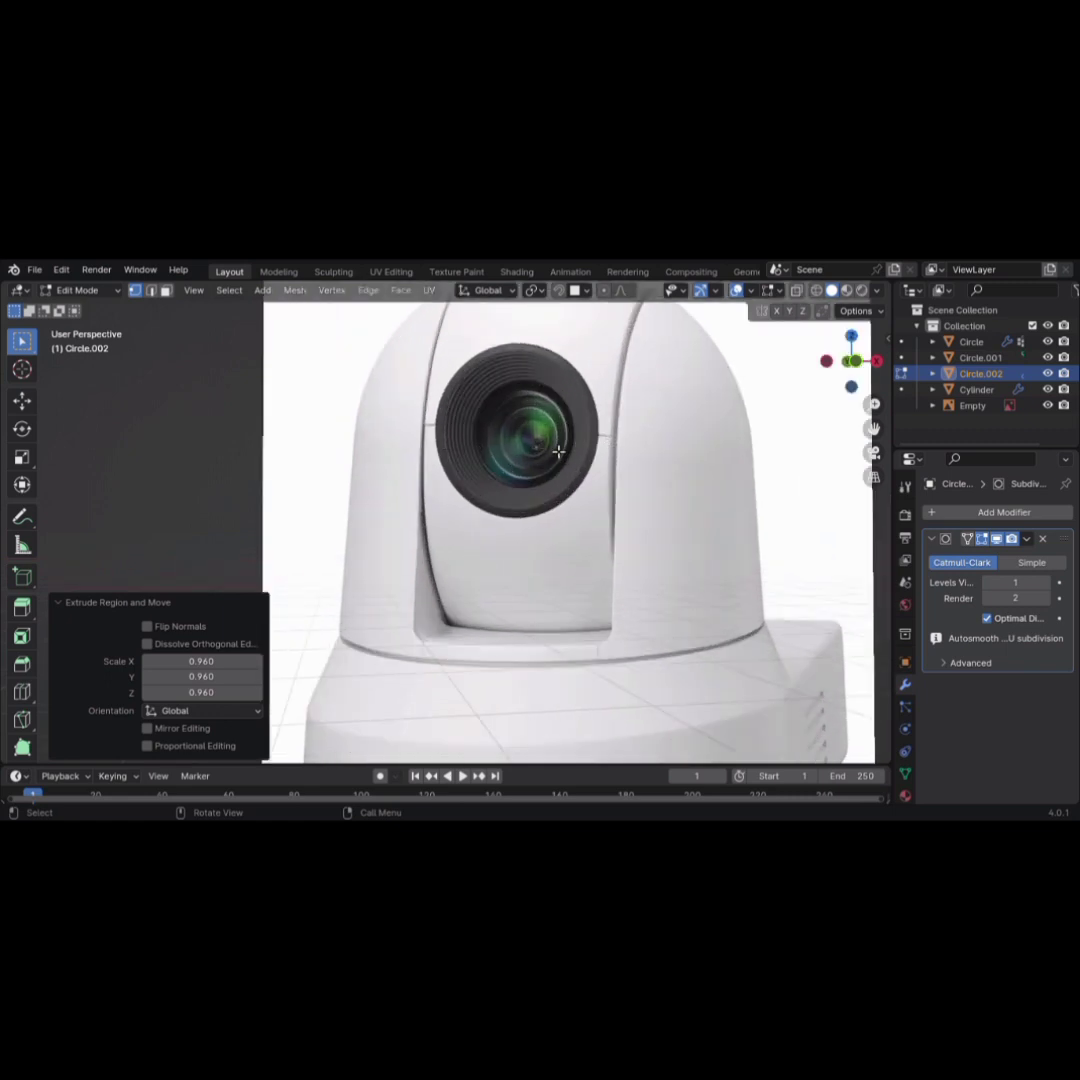
scroll(575, 465, "down", 5)
scroll(594, 476, "down", 3)
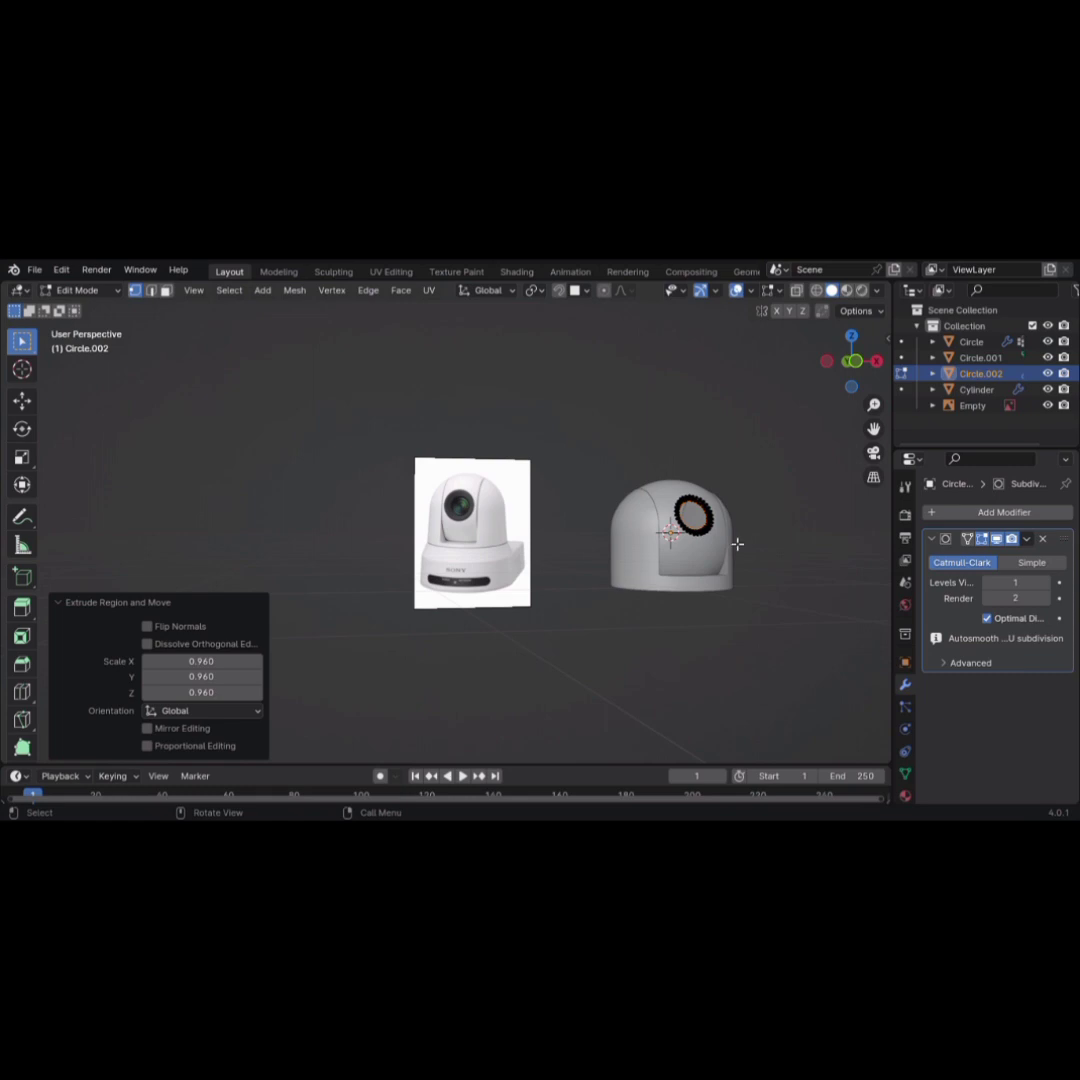
Inspect the lens recess rings in front view, in Object Mode without the mesh vertices
key("KP_1")
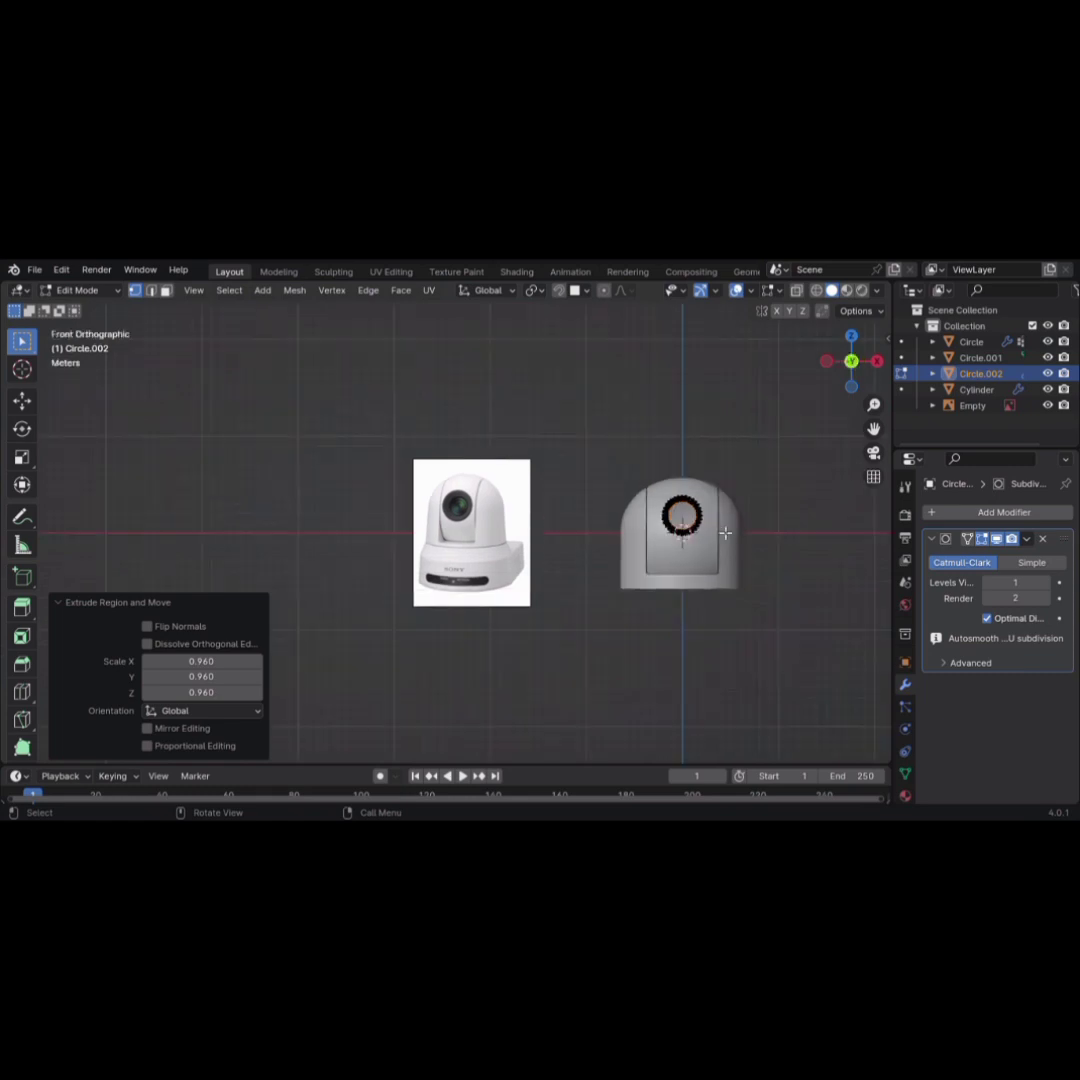
scroll(724, 541, "up", 2)
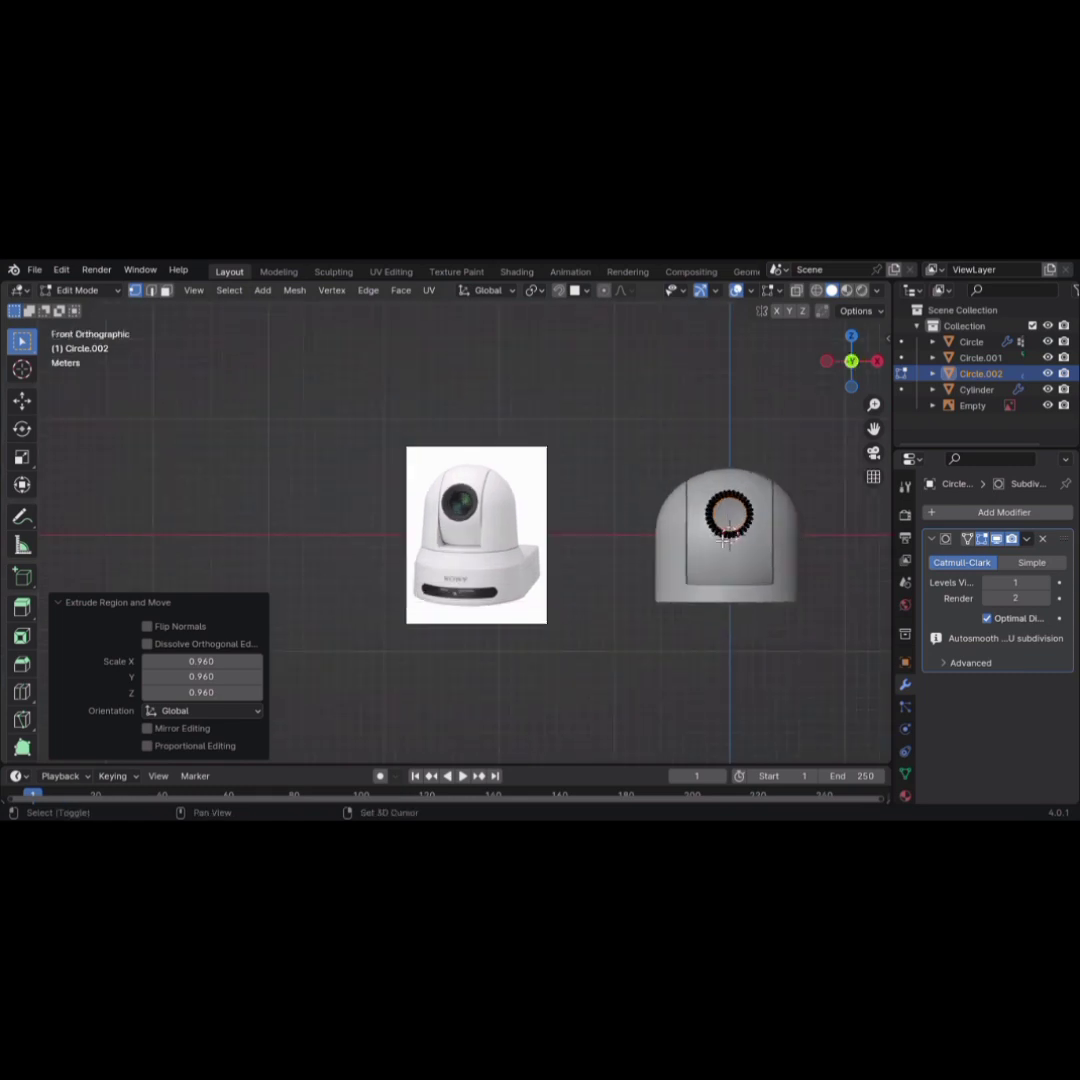
middle_click_drag(725, 541, 454, 525, "shift")
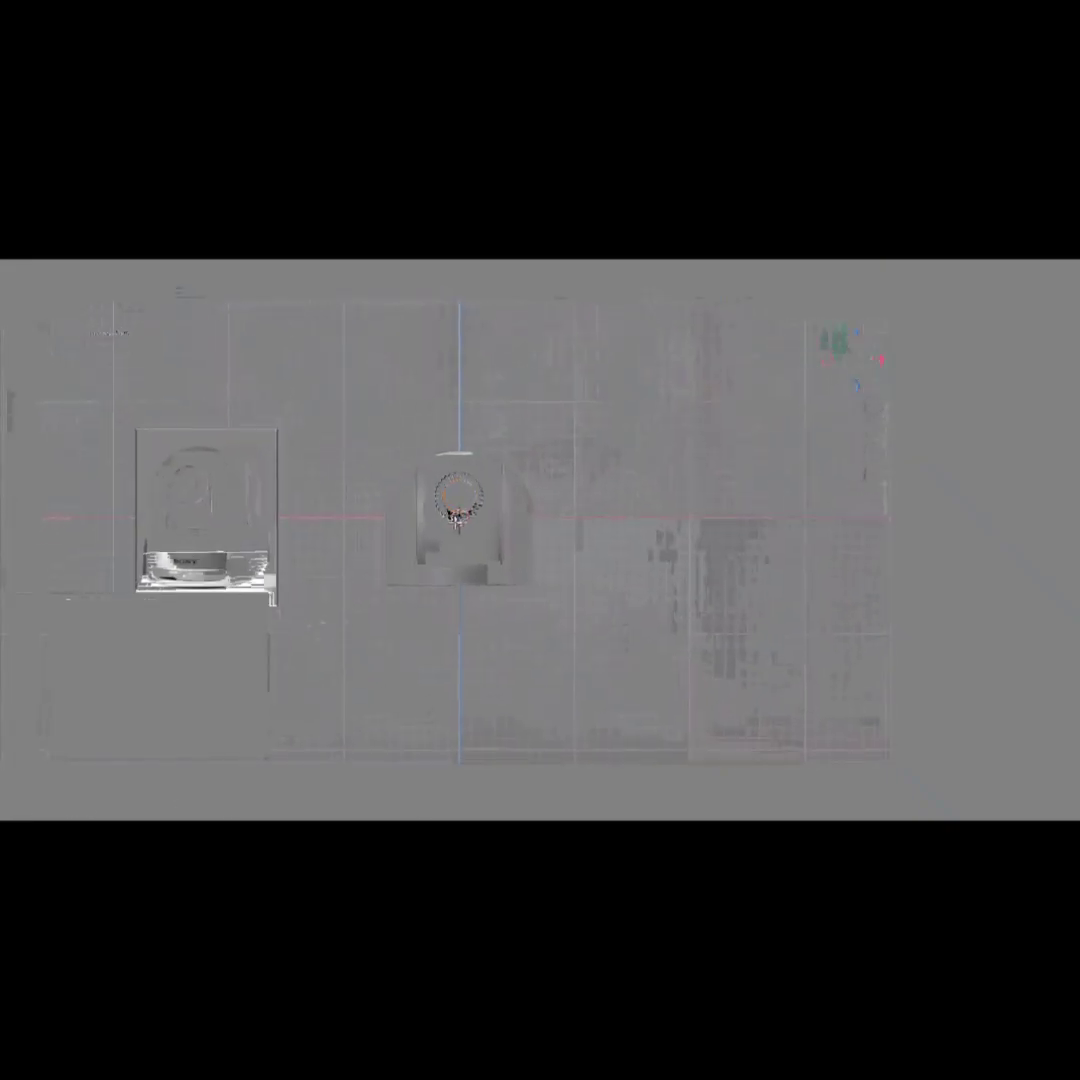
scroll(452, 525, "up", 2)
scroll(478, 523, "up", 5)
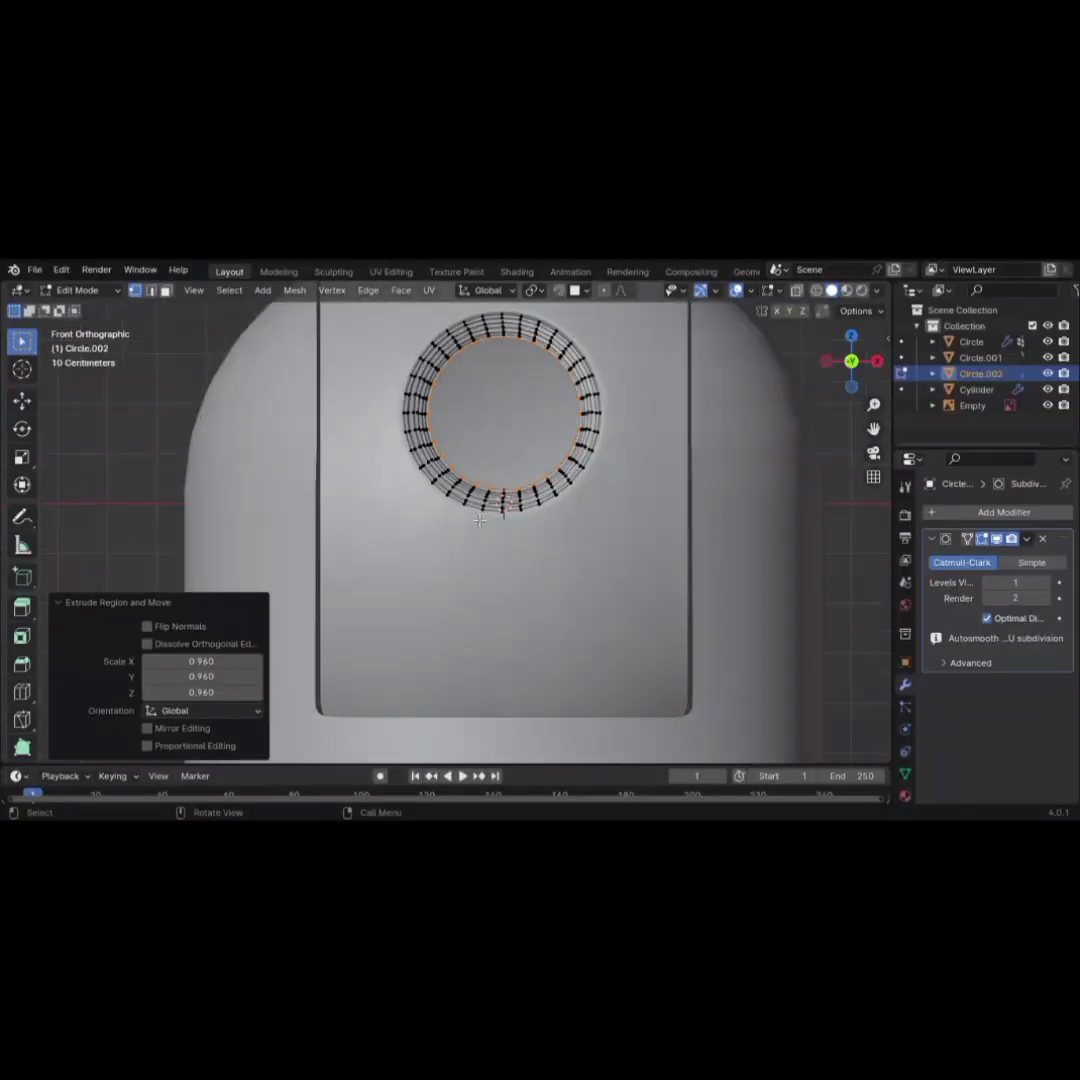
scroll(480, 519, "up", 3)
key("Tab")
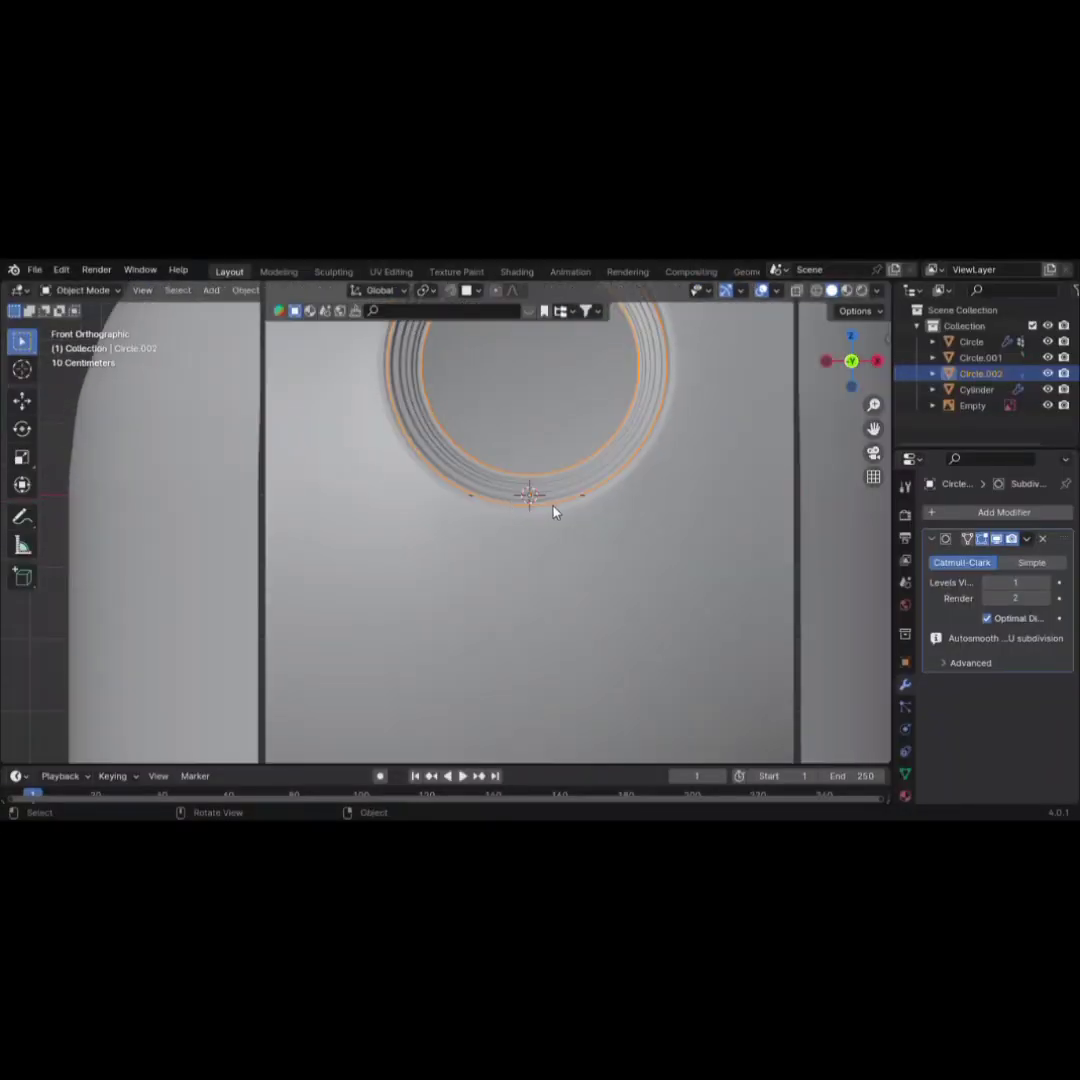
scroll(554, 513, "down", 3)
scroll(553, 519, "down", 3)
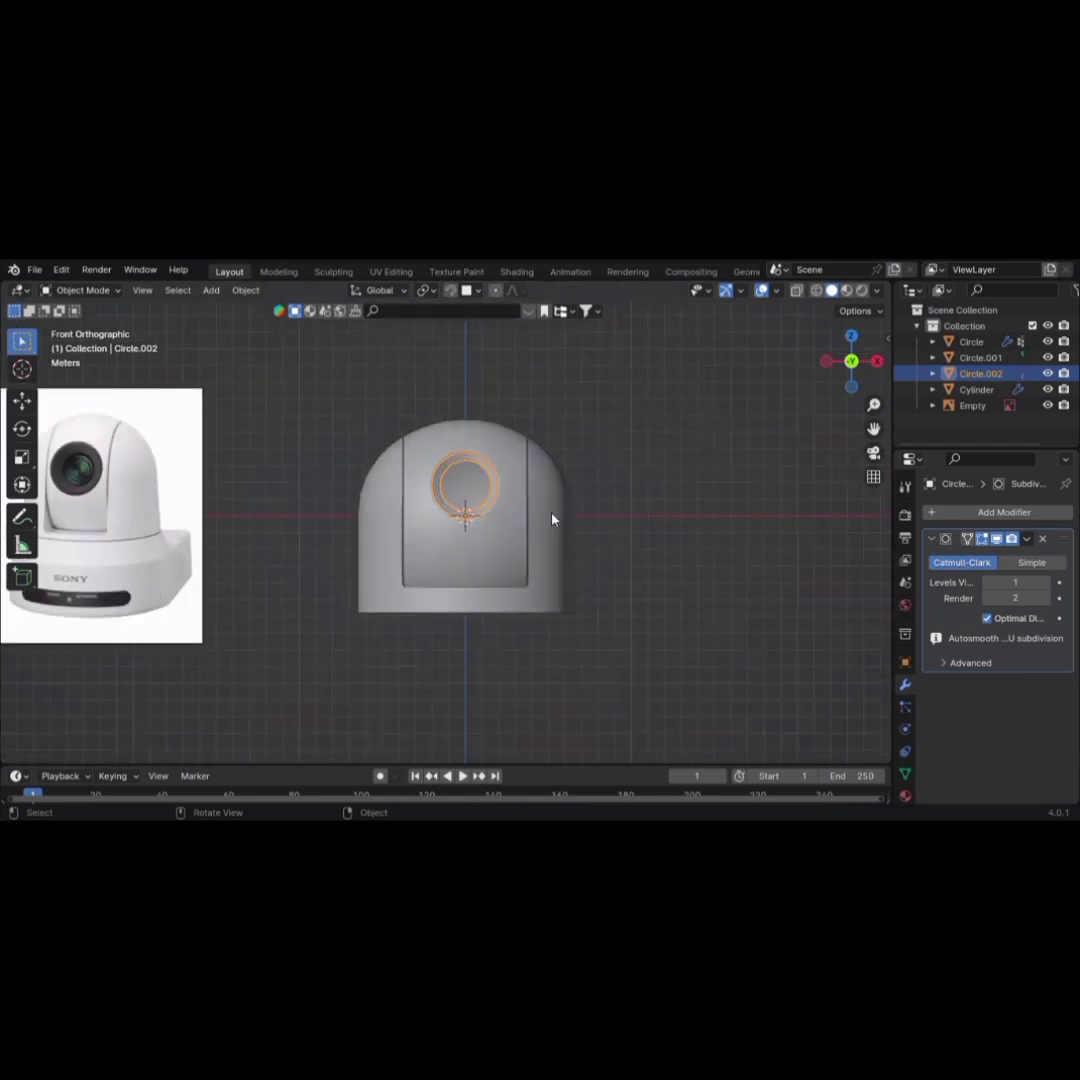
scroll(553, 519, "up", 6)
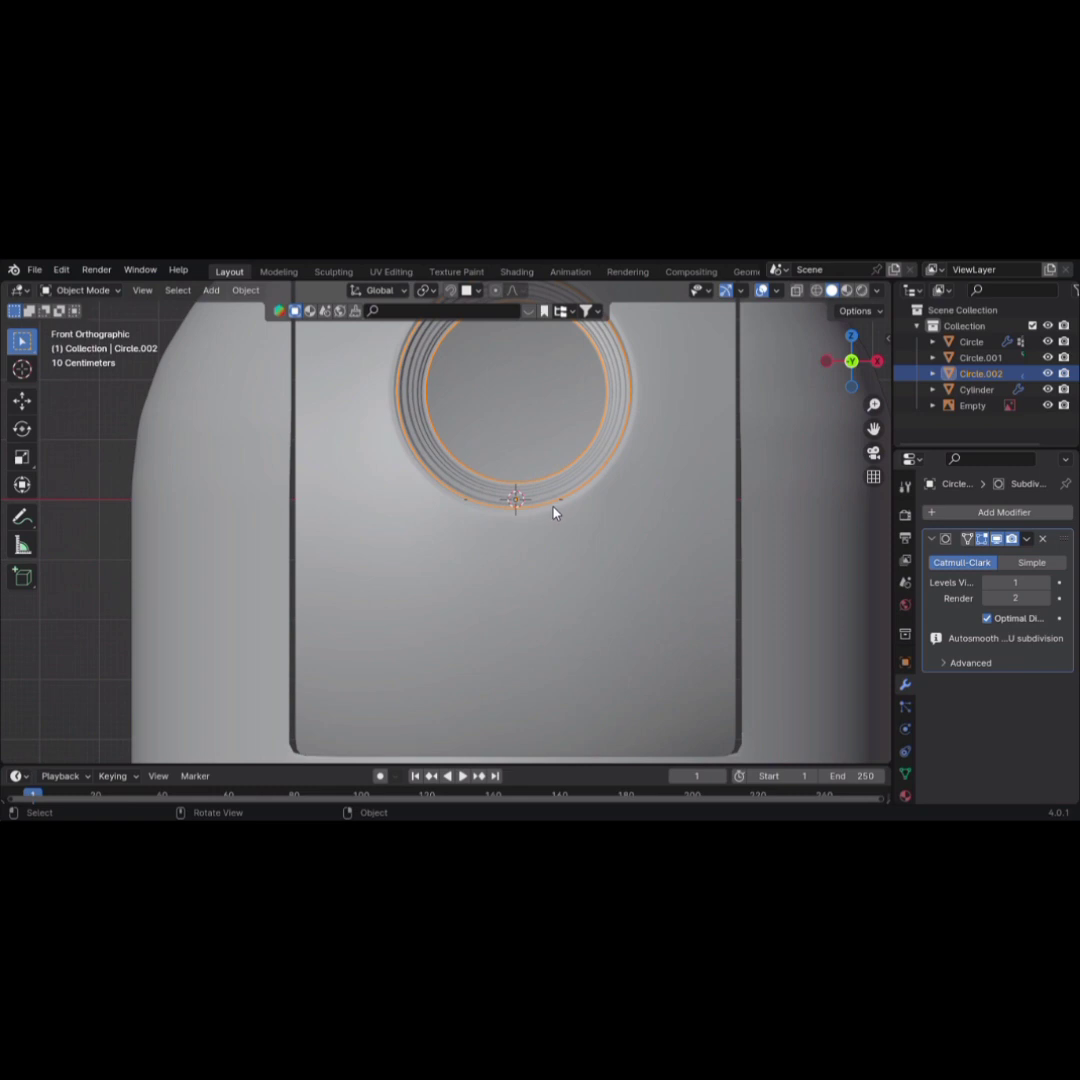
middle_click_drag(550, 516, 477, 661, "shift")
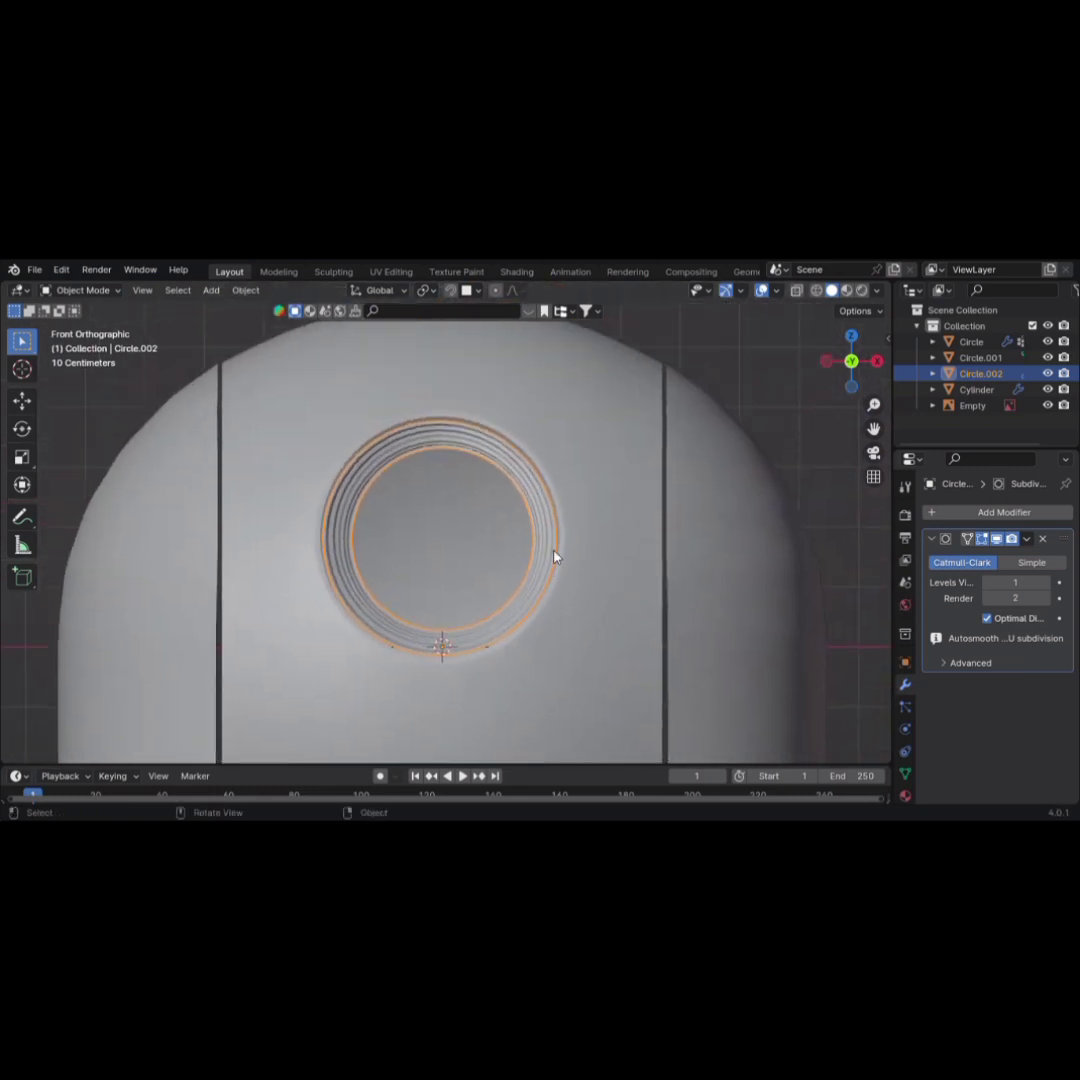
scroll(555, 555, "up", 2)
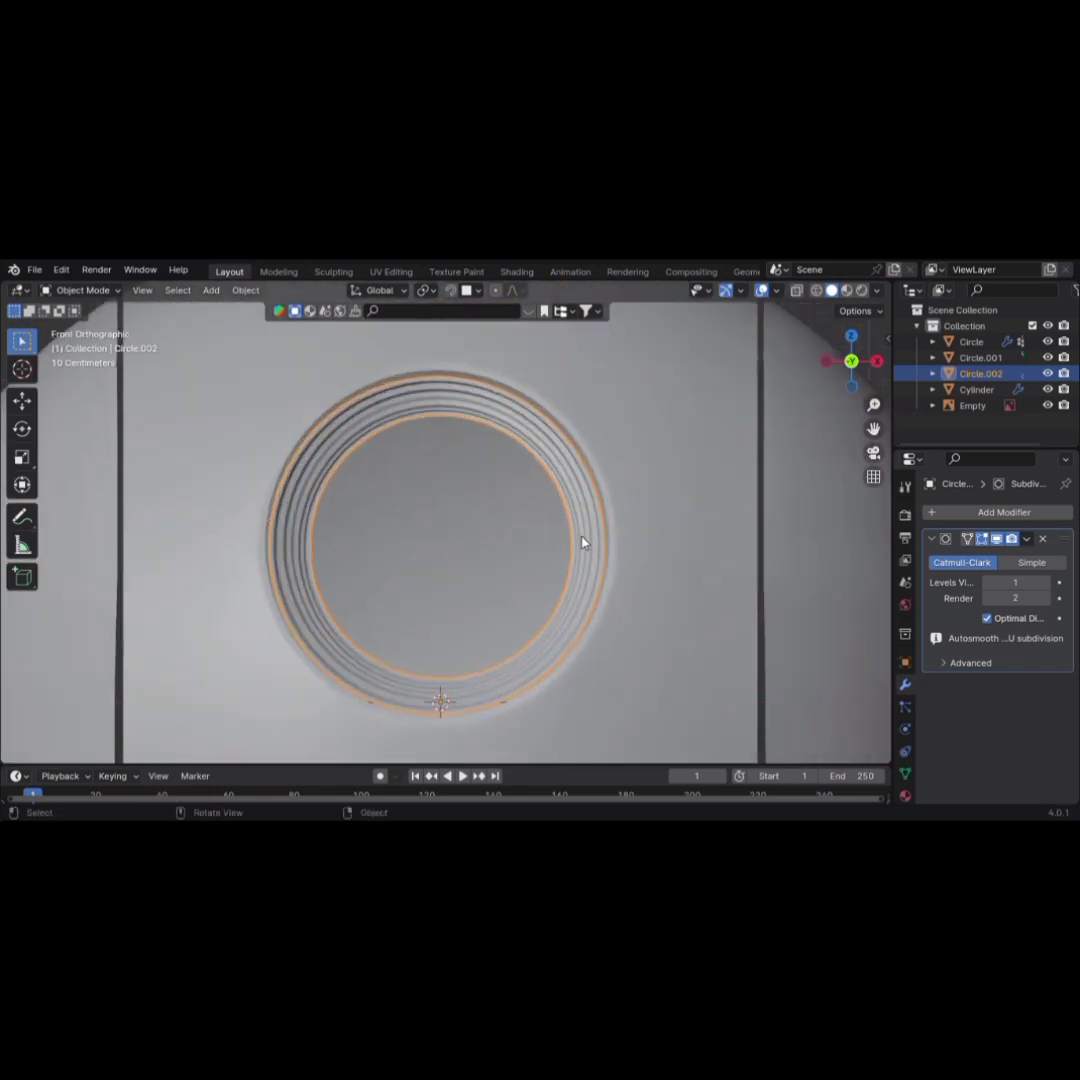
In Edit Mode, extrude the innermost loop inward in wireframe left view, about 0.055 m in Y and −0.018 m in Z
key("Tab")
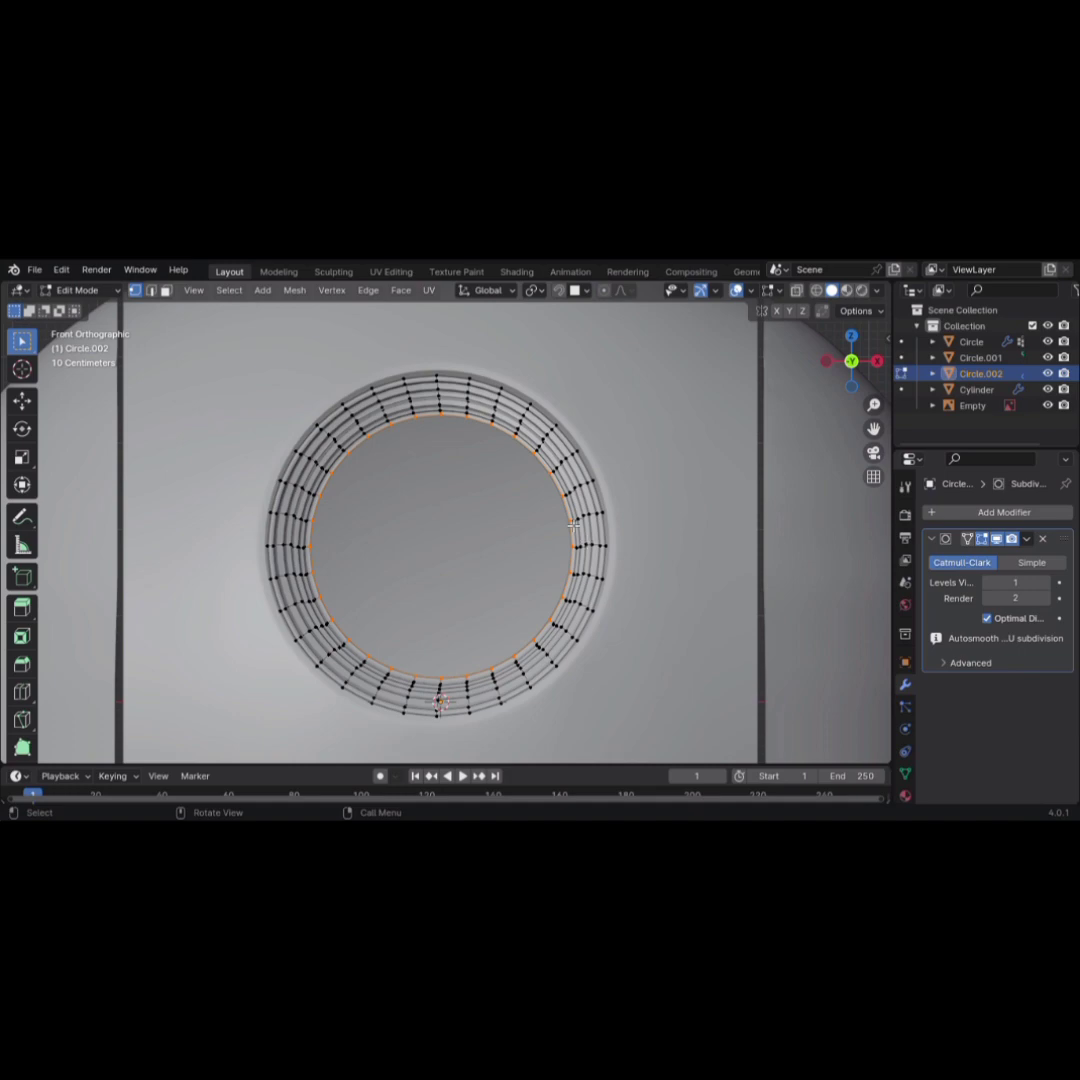
key("ctrl+KP_3")
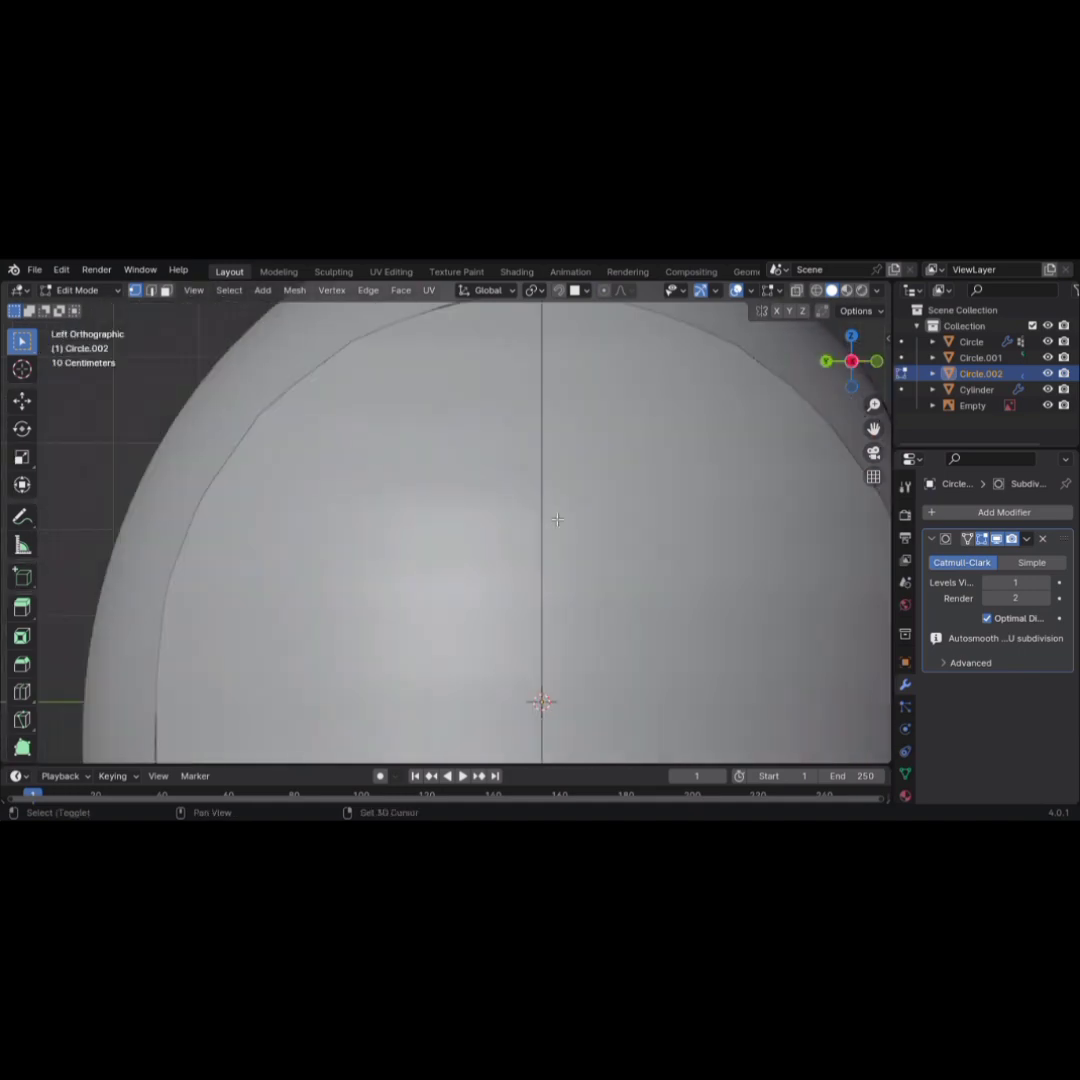
key("shift+z")
middle_click_drag(629, 518, 282, 520, "shift")
key("g")
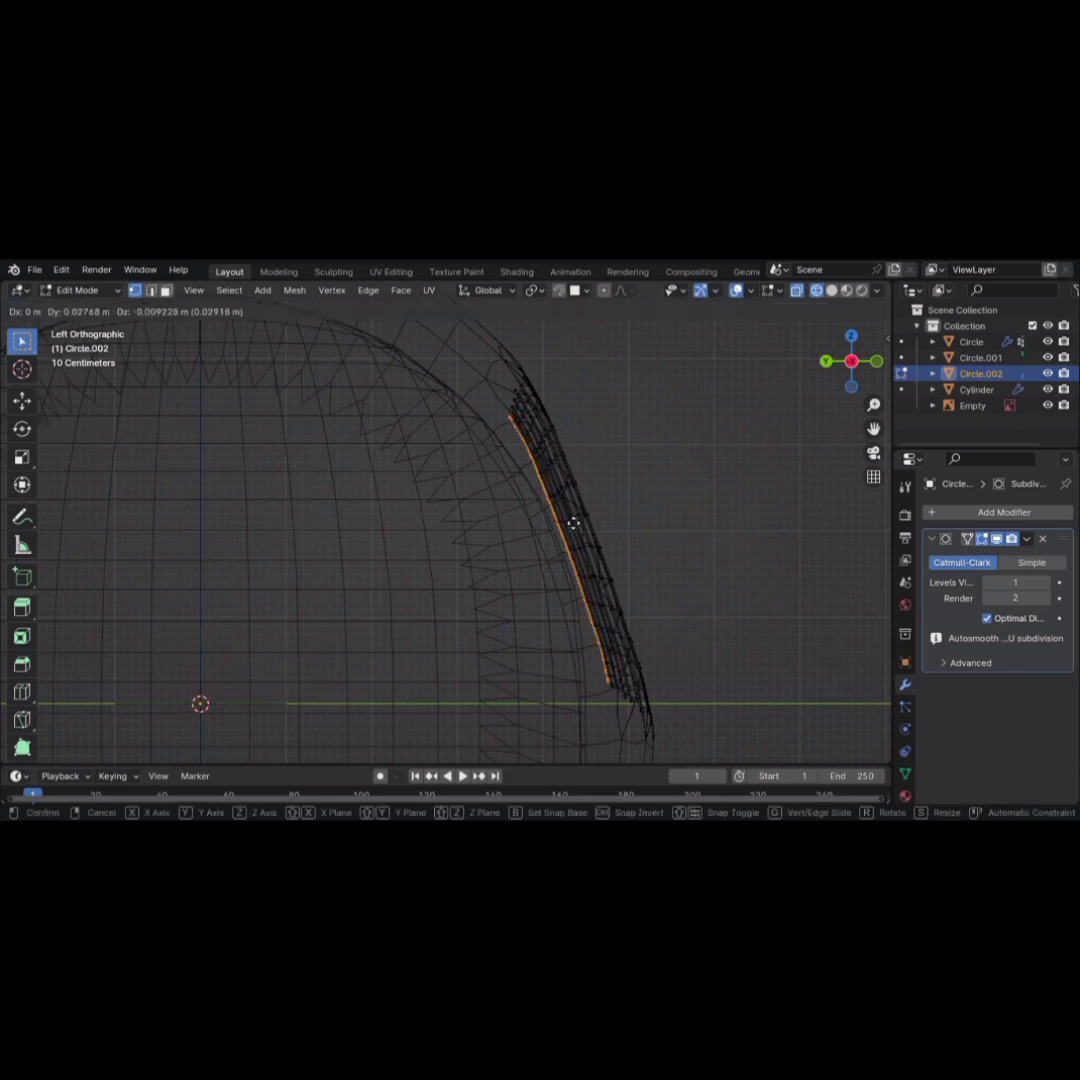
left_click(569, 522)
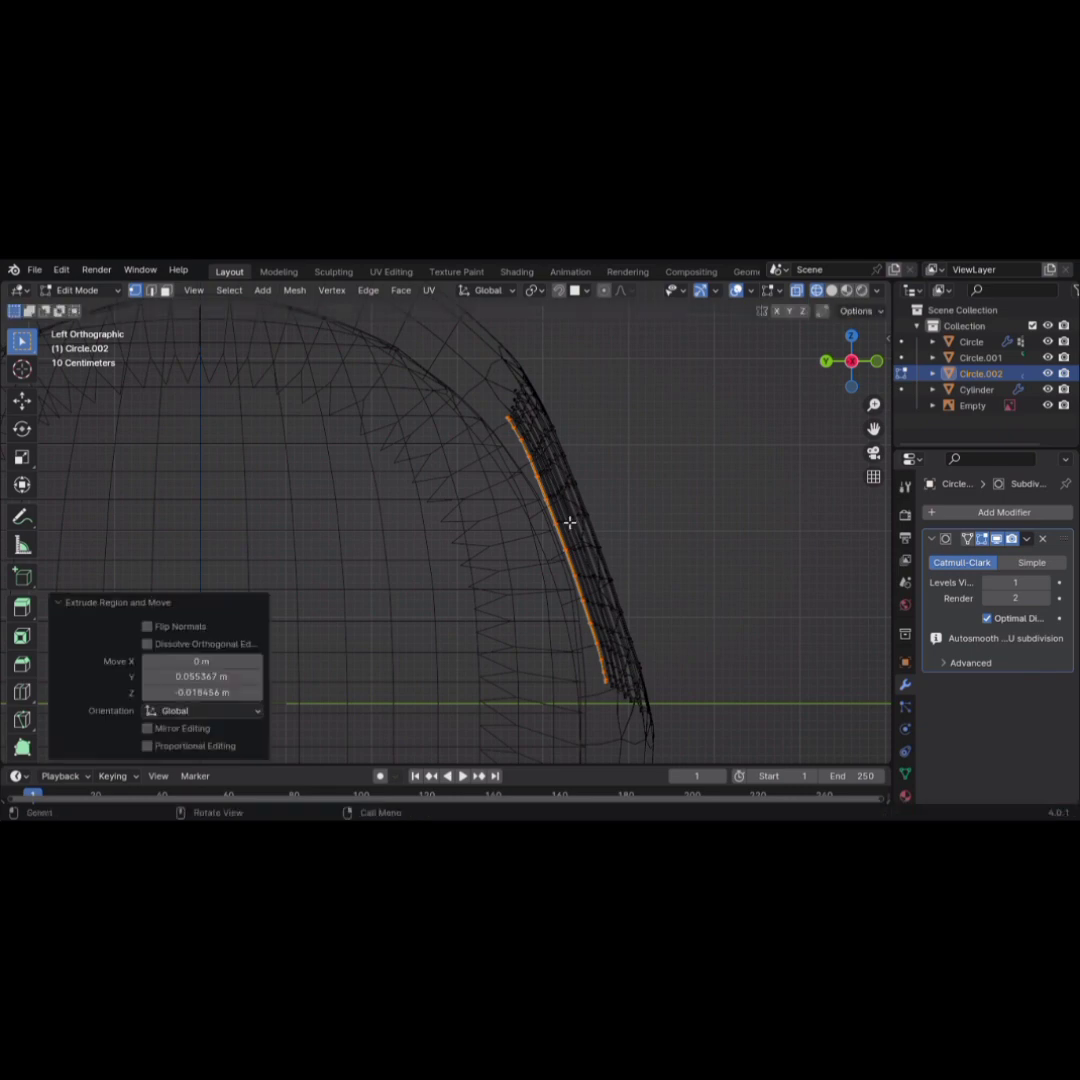
In solid front view, move the deepest loop about 0.013 m in Z and extrude a new loop scaled to 0.955
key("KP_1")
key("shift+z")
scroll(569, 522, "up", 3)
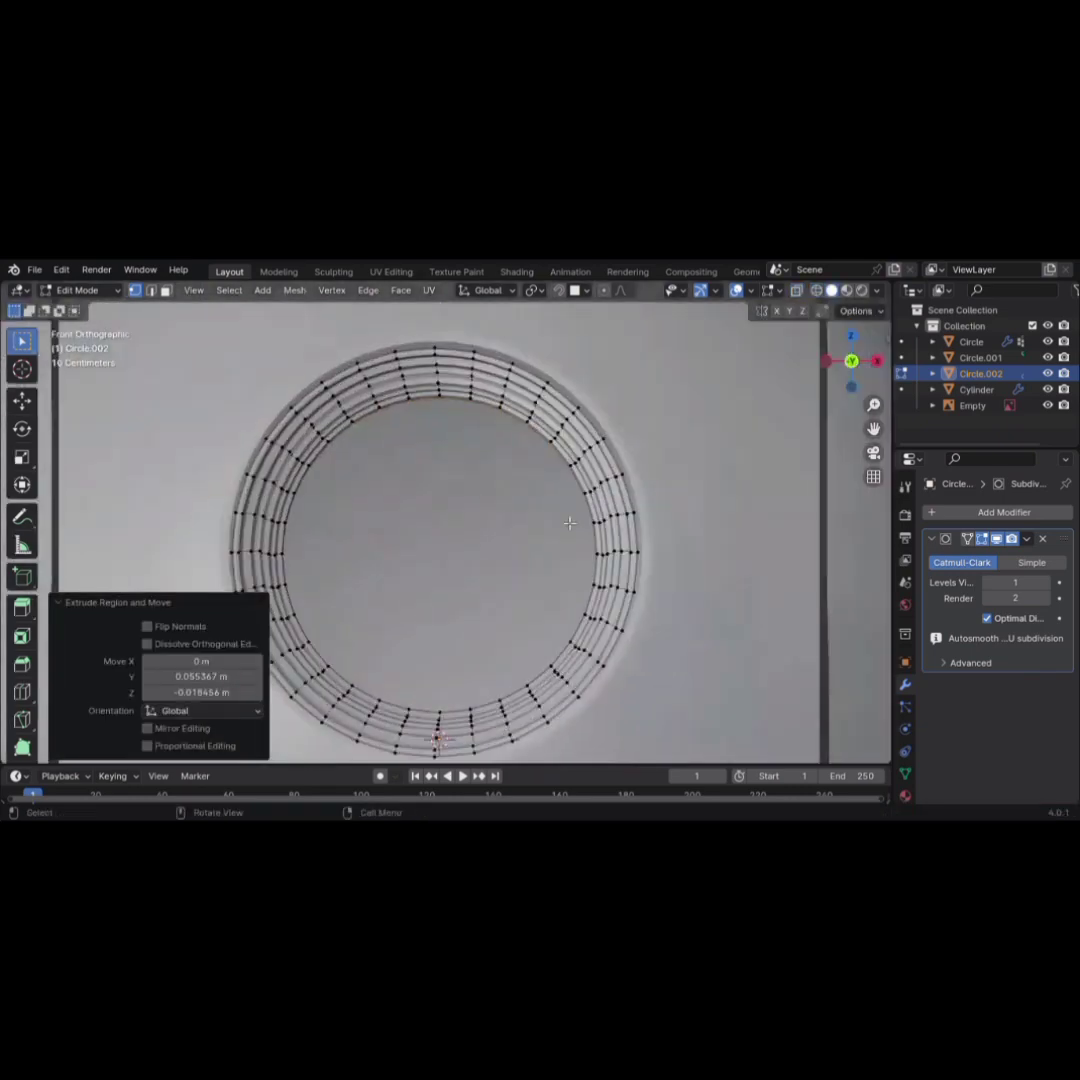
key("e")
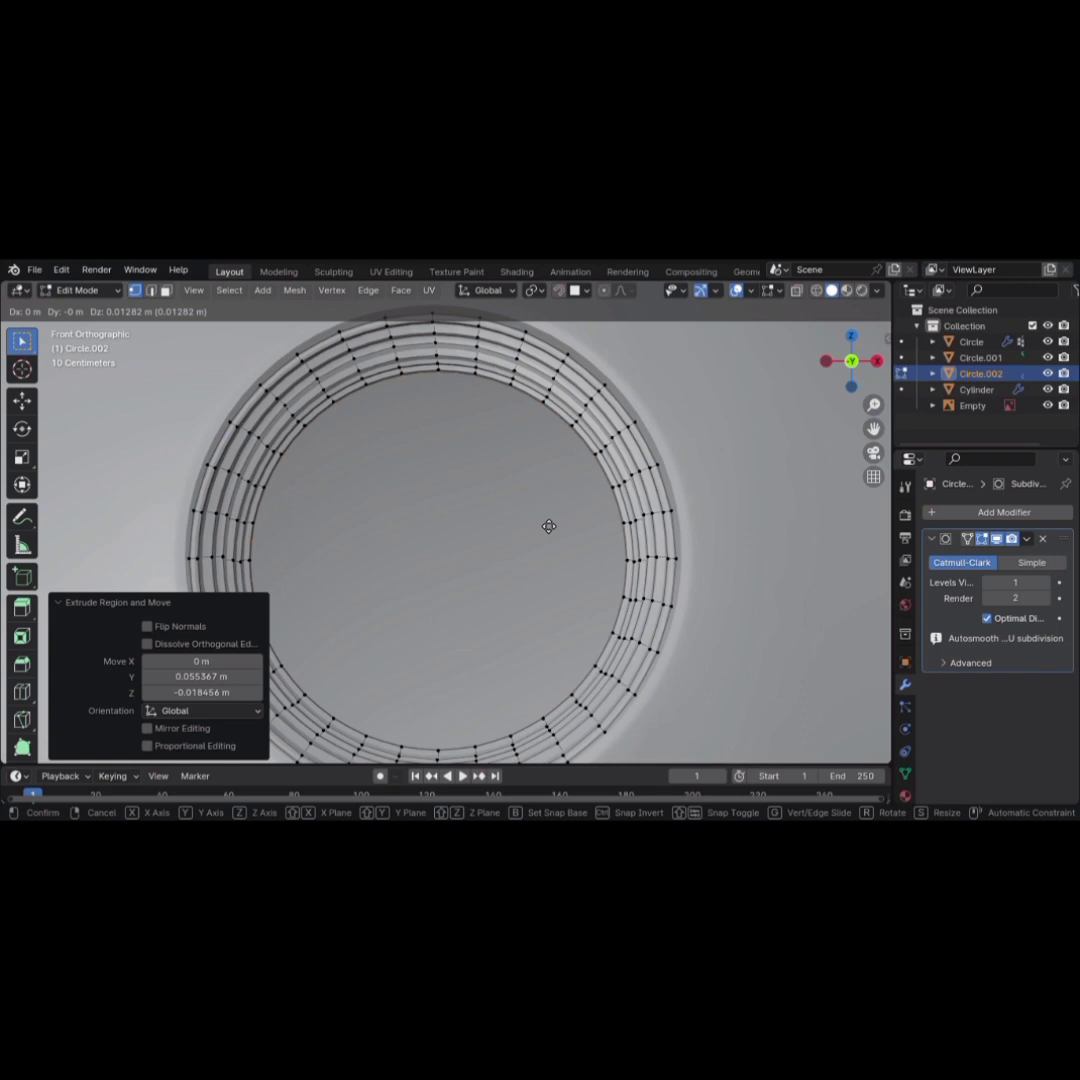
left_click(549, 526)
key("s")
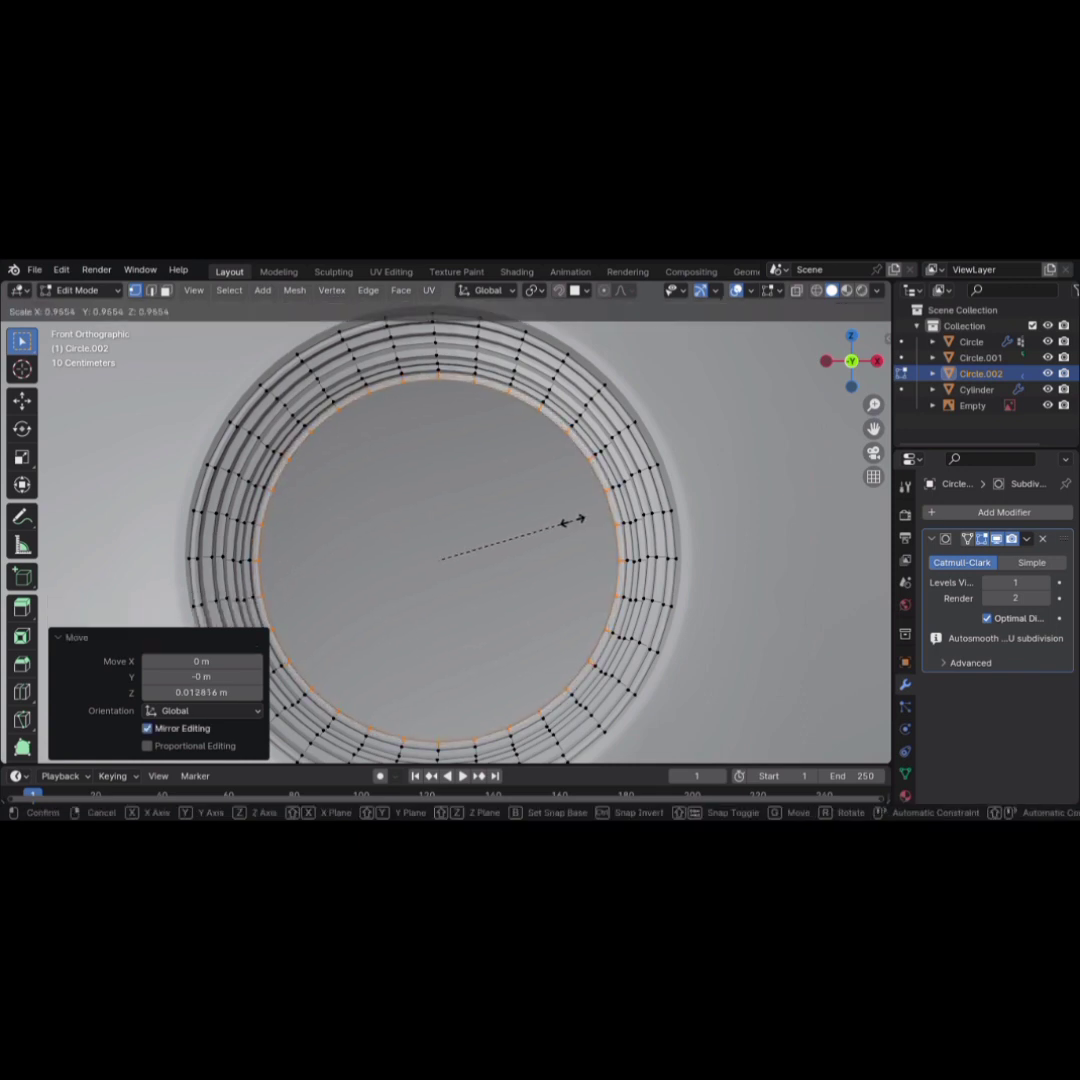
left_click(575, 520)
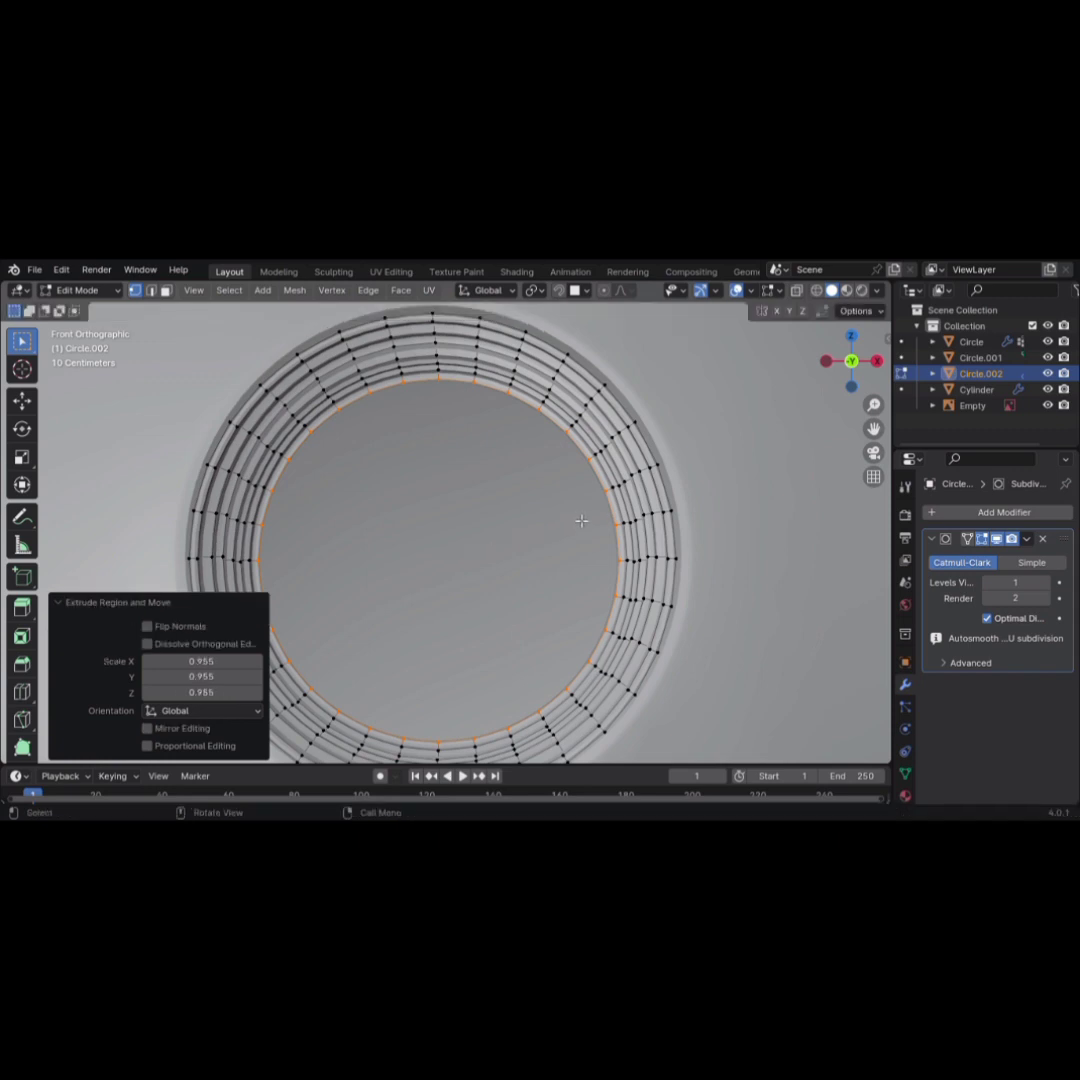
Extrude the innermost loop deeper in wireframe left view, about 0.038 m in Y and −0.026 m in Z
key("ctrl+KP_3")
key("shift+z")
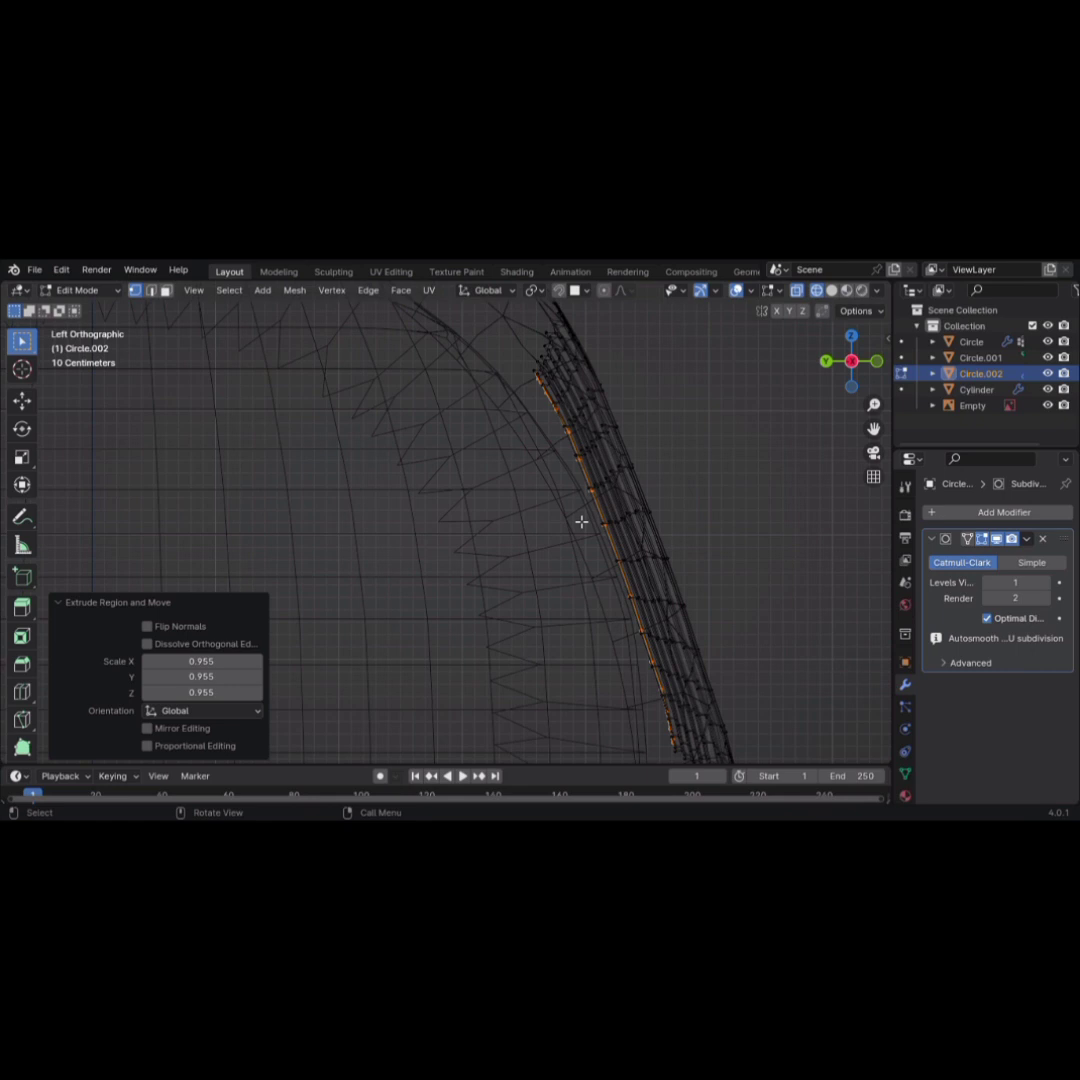
key("g")
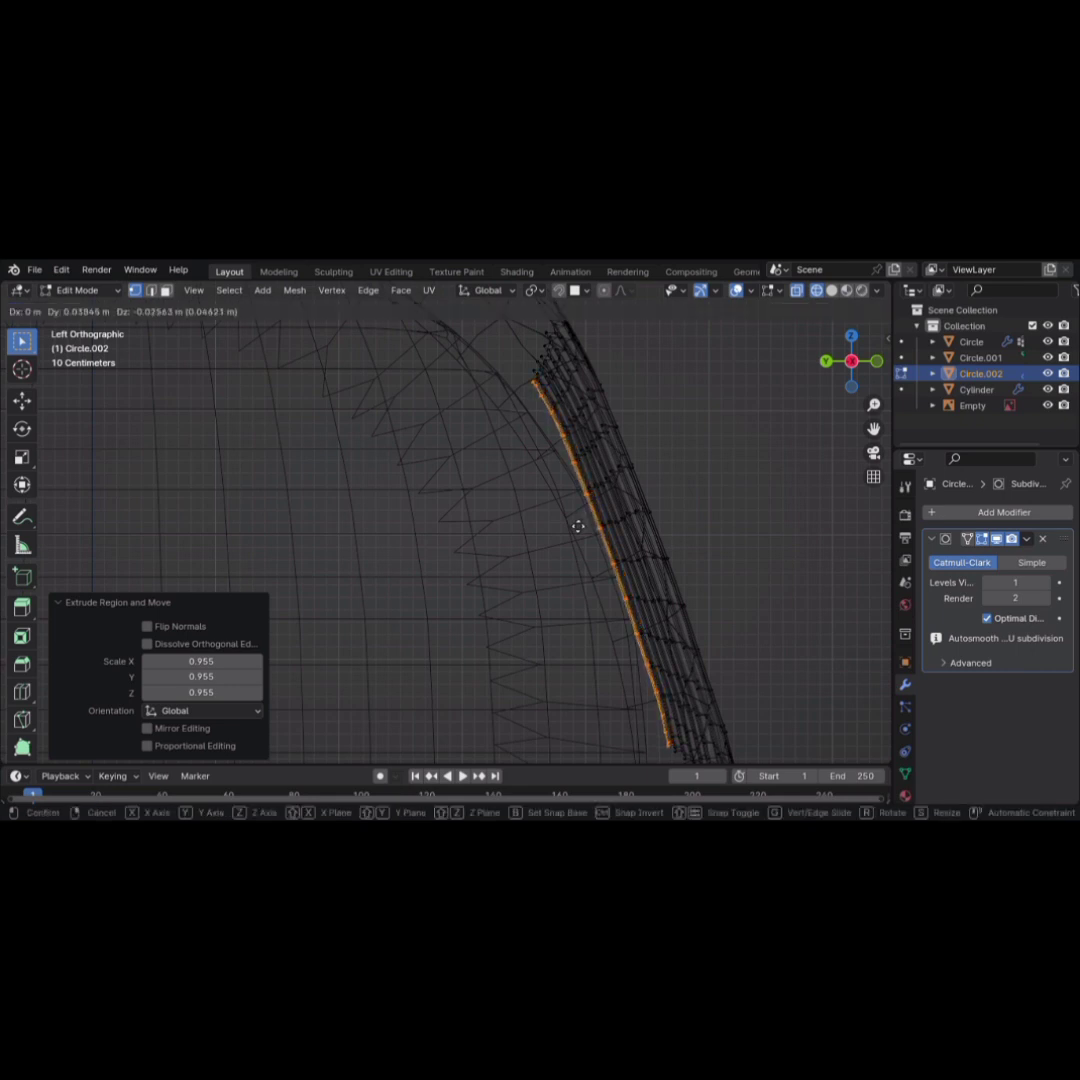
left_click(576, 524)
In solid front view, move the deepest loop about 0.026 m in Z and extrude another loop scaled to 0.938
key("KP_1")
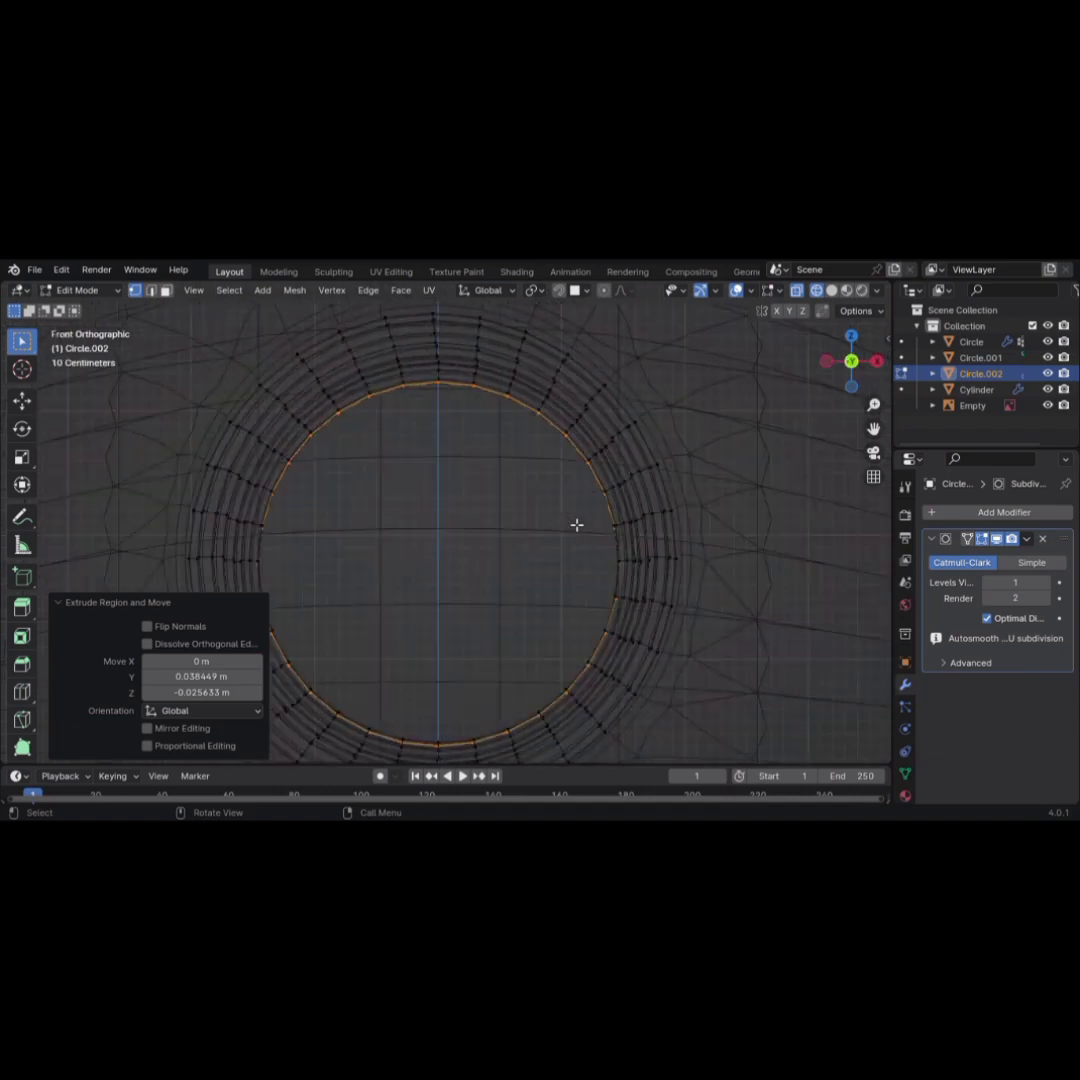
key("shift+z")
scroll(588, 524, "up", 6)
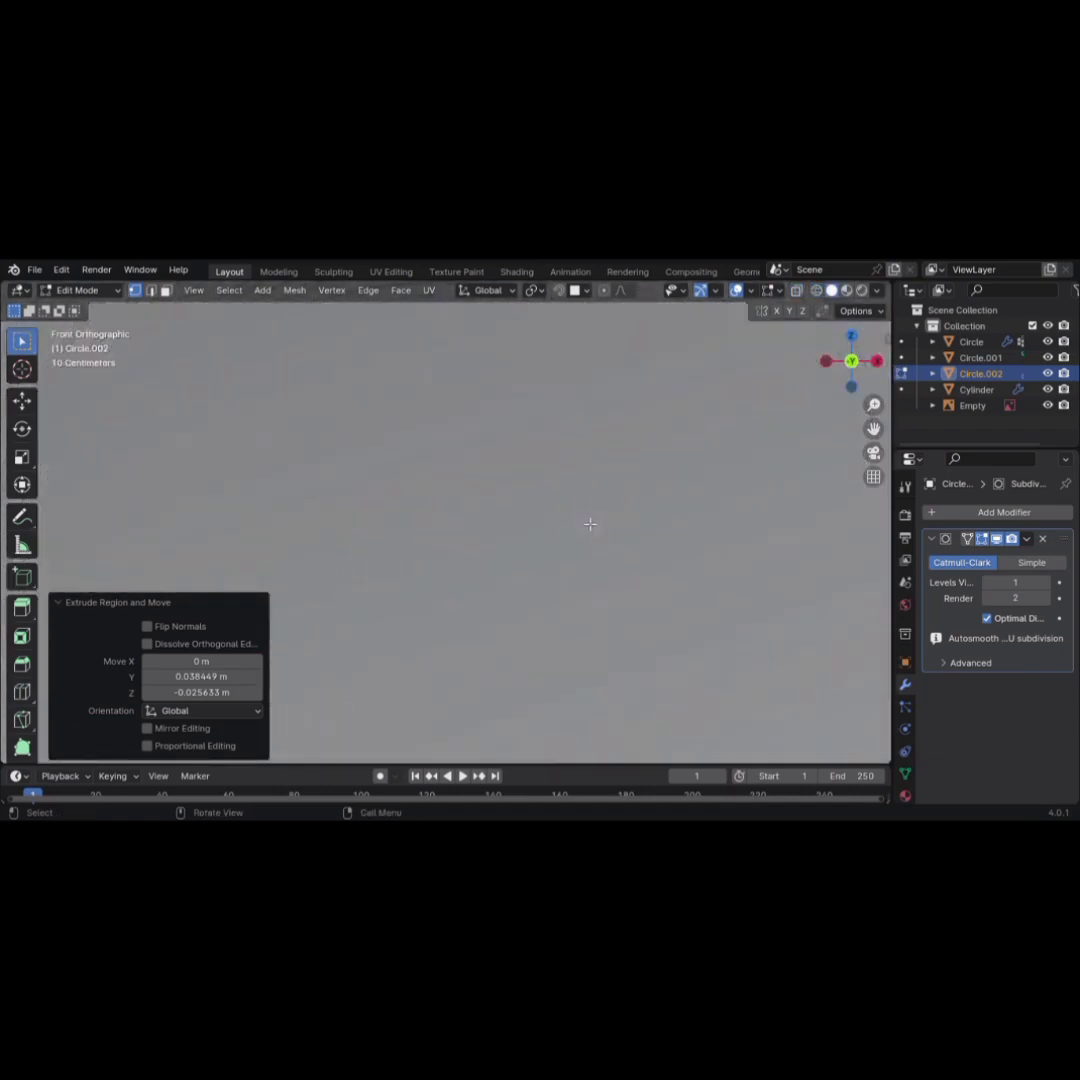
scroll(588, 524, "down", 4)
scroll(590, 523, "up", 1)
scroll(590, 523, "down", 3)
scroll(592, 523, "down", 1)
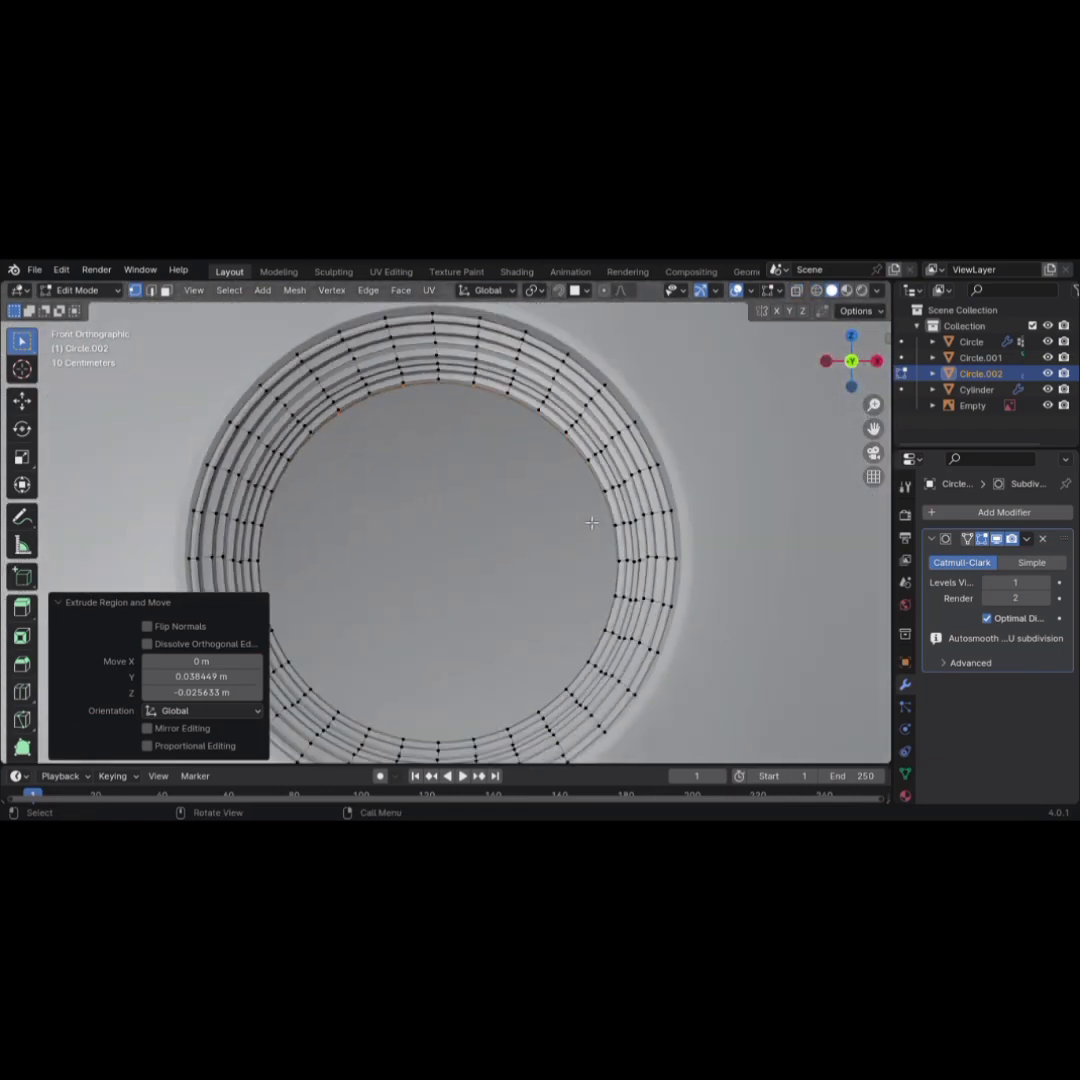
key("g")
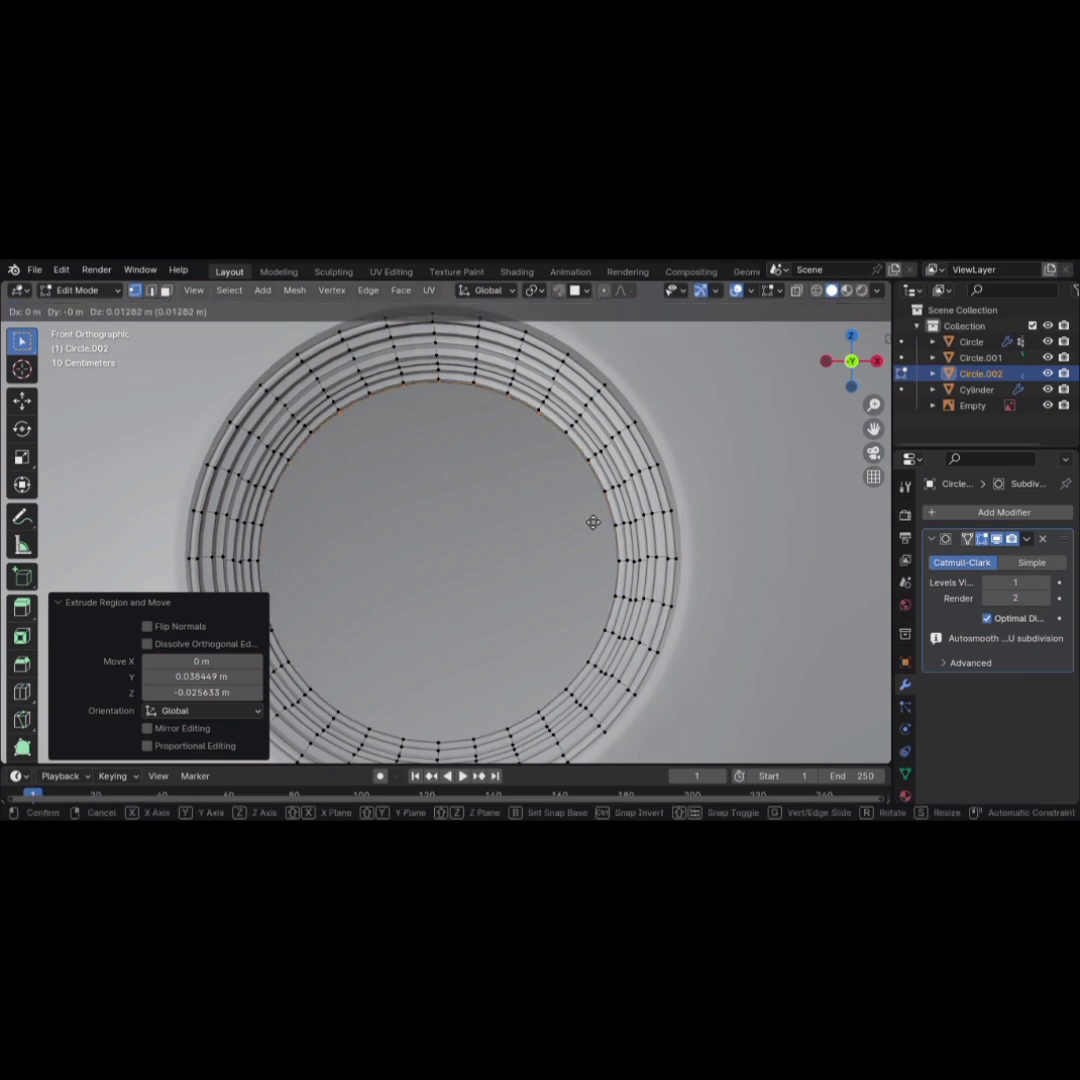
left_click(593, 520)
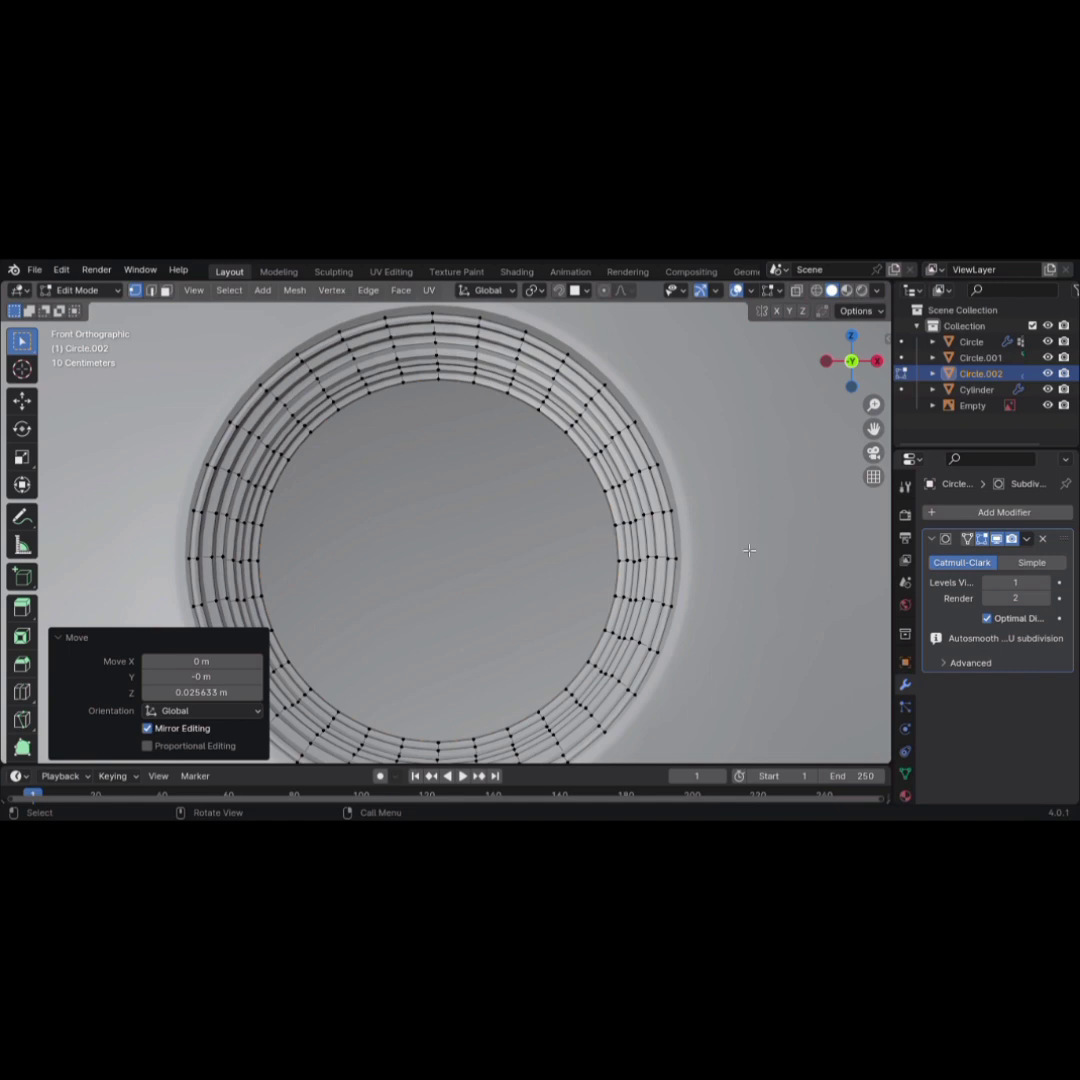
key("s")
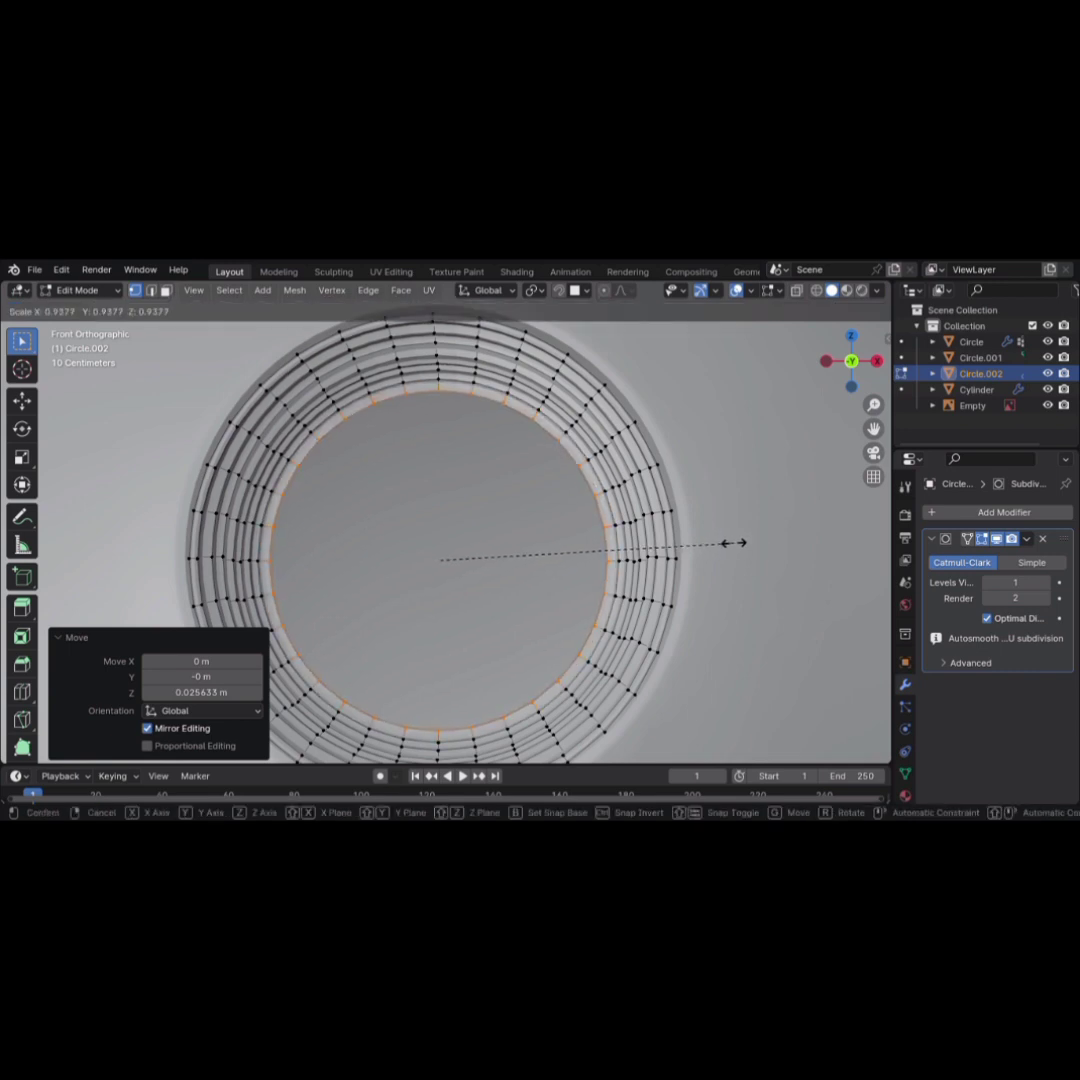
left_click(734, 541)
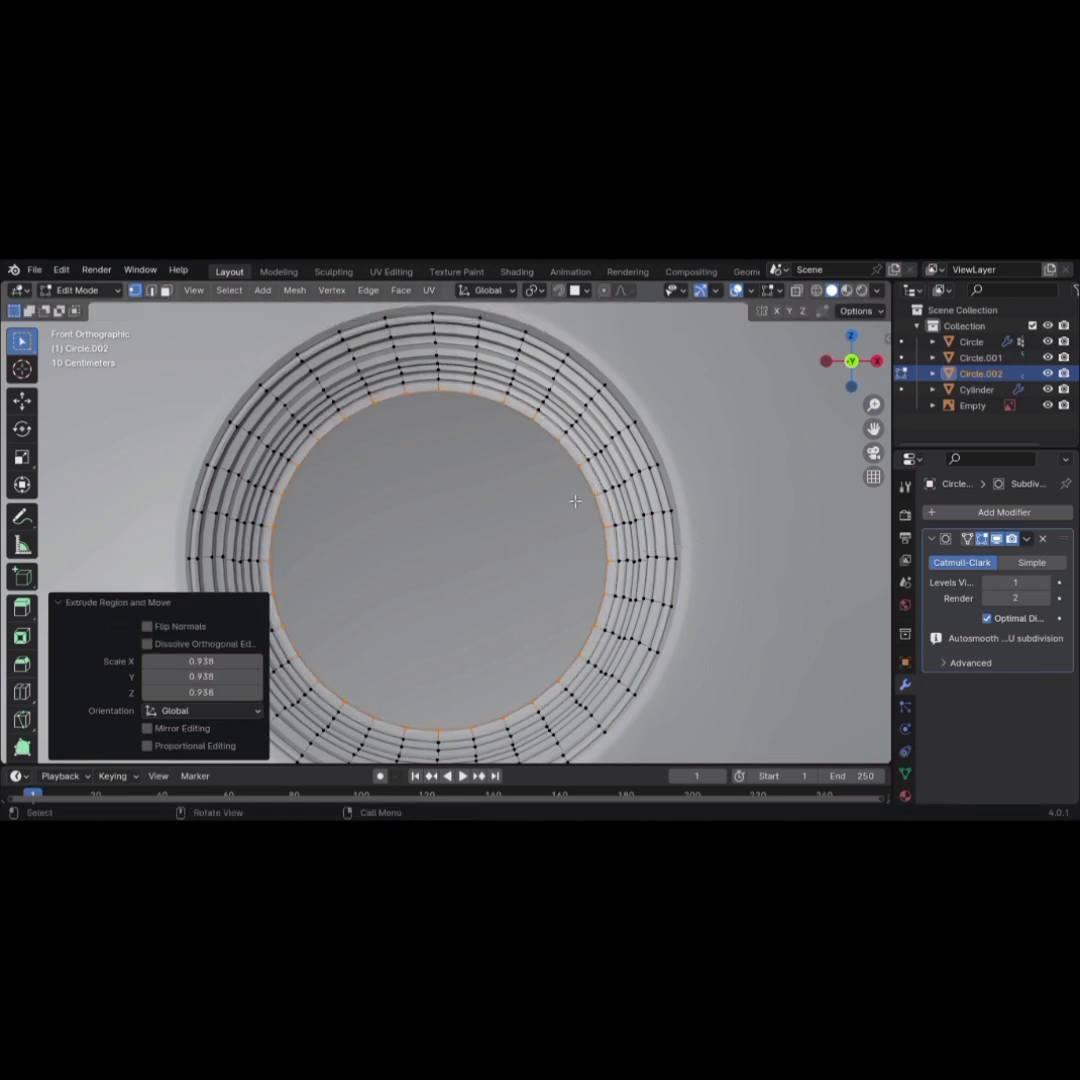
scroll(575, 500, "up", 2)
scroll(590, 497, "down", 9)
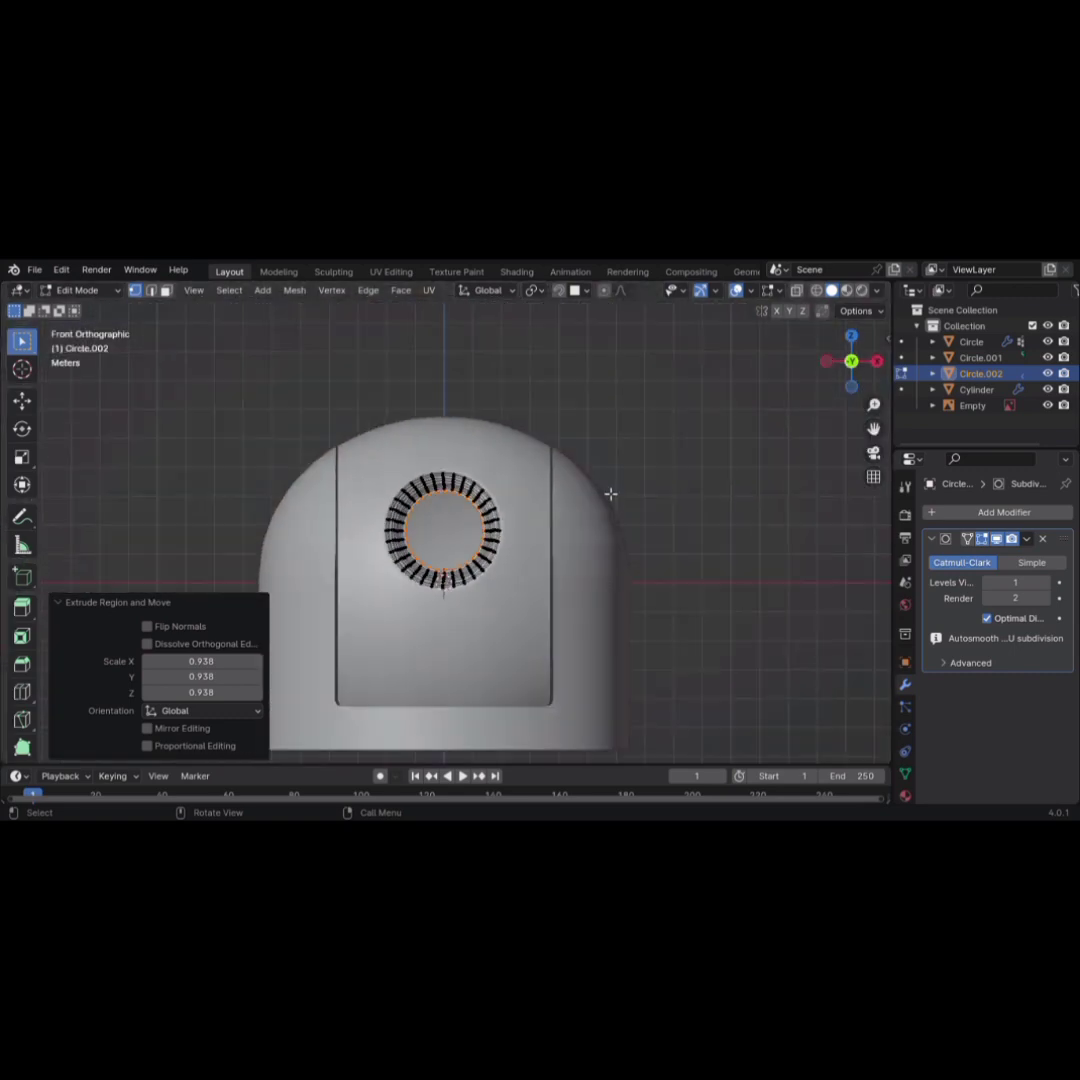
Compare the lens recess with the reference photo and examine the dome body's mesh behind it in wireframe
scroll(610, 493, "up", 1)
key("Tab")
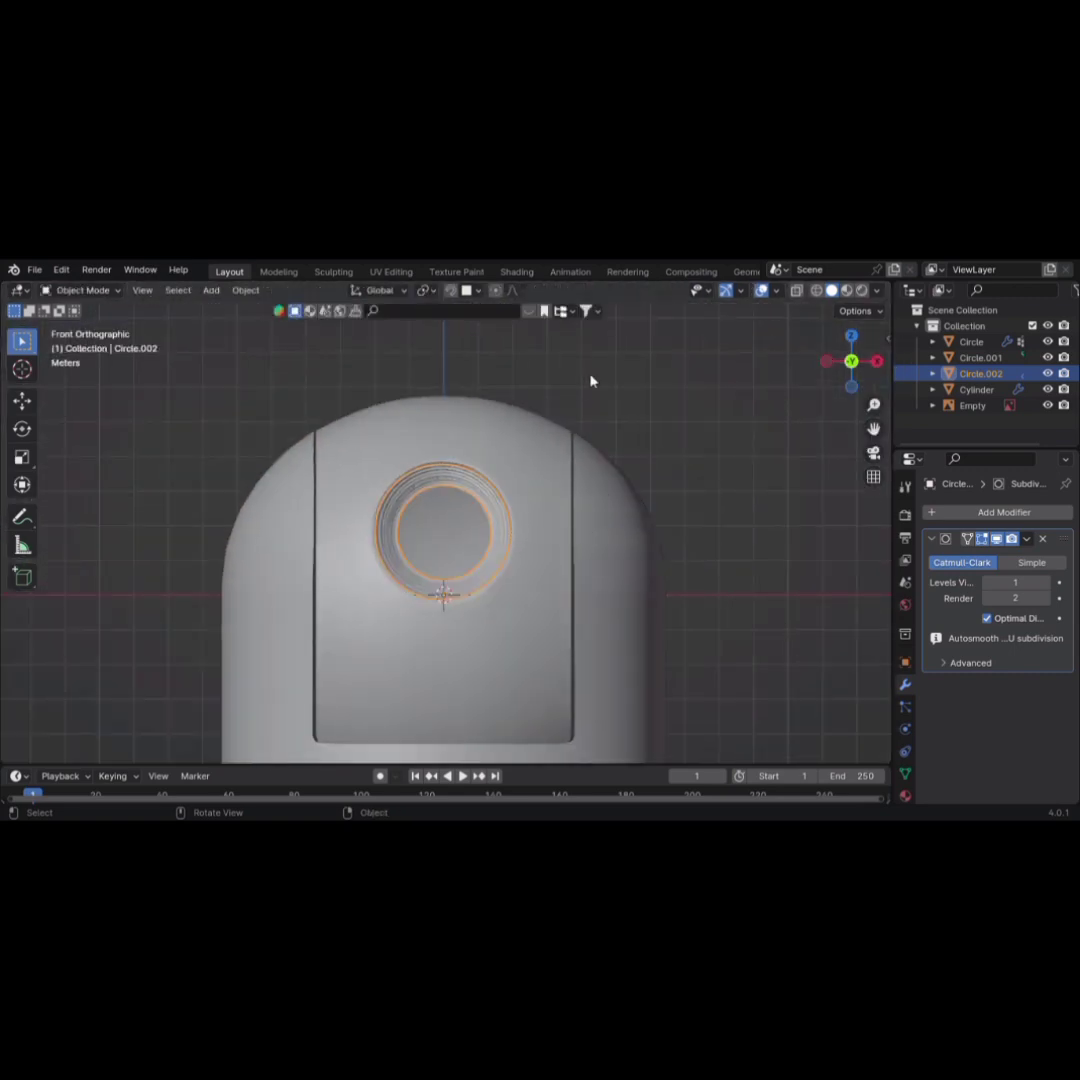
scroll(651, 424, "down", 6)
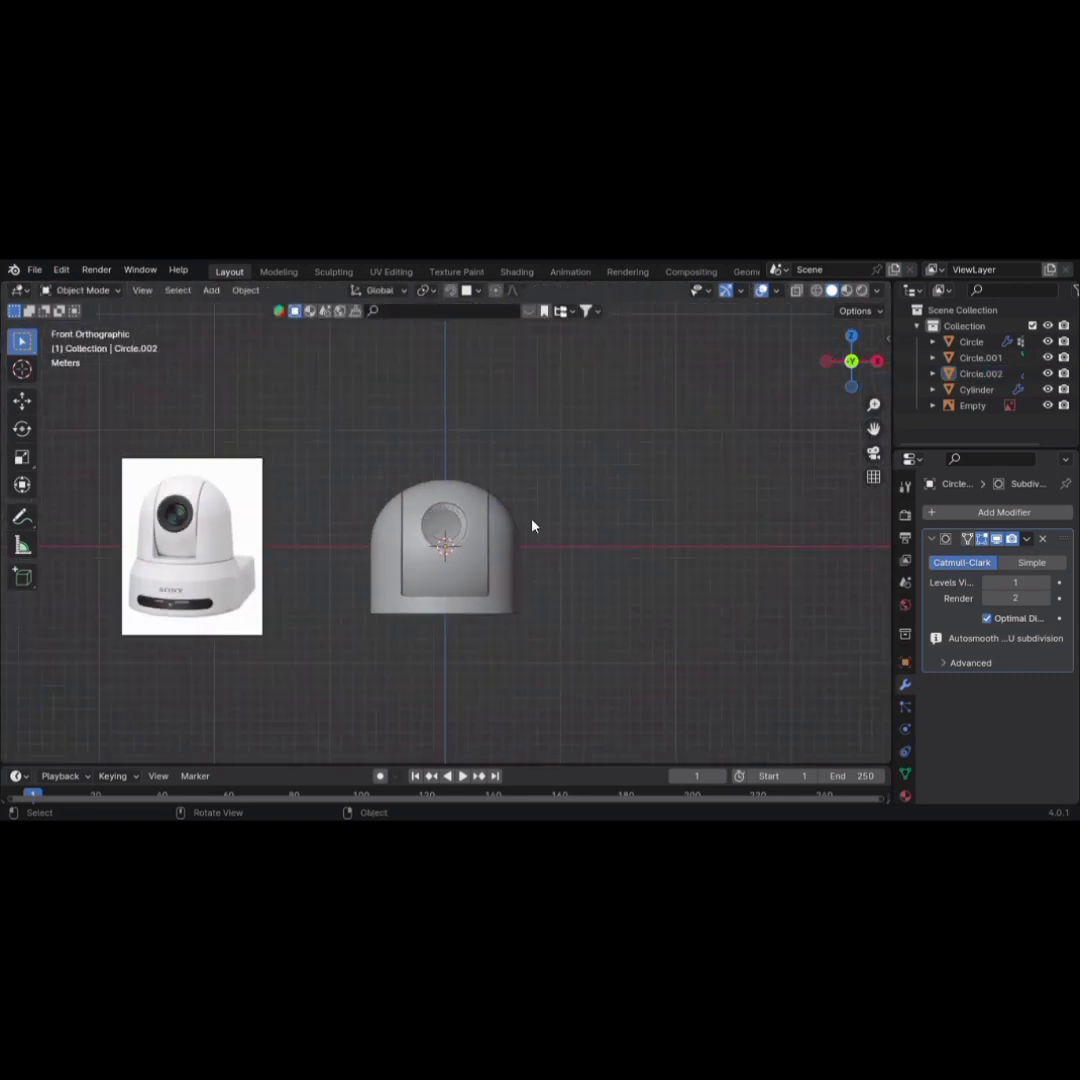
scroll(455, 527, "up", 6)
left_click(453, 526)
scroll(453, 527, "up", 6)
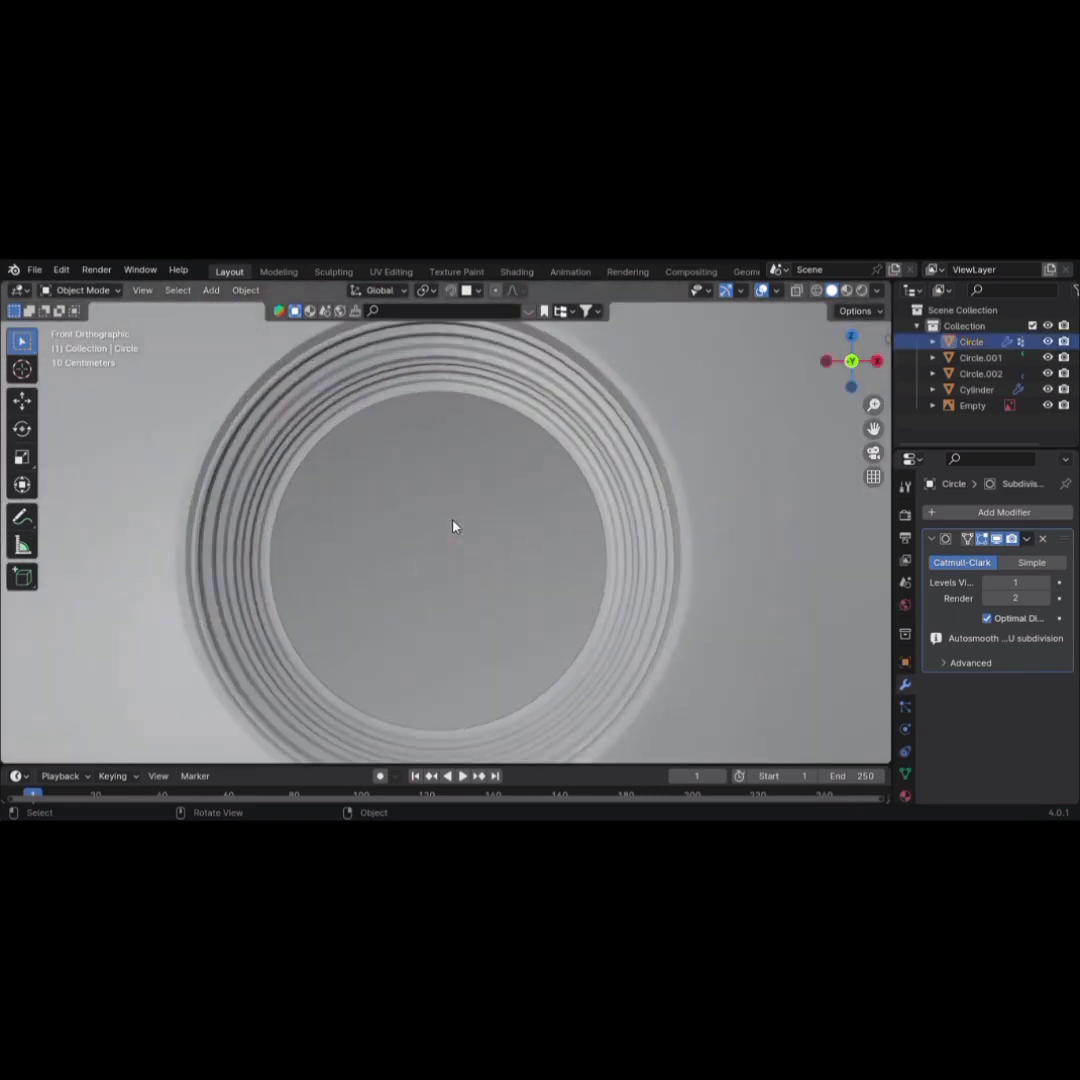
key("Tab")
scroll(453, 539, "down", 3)
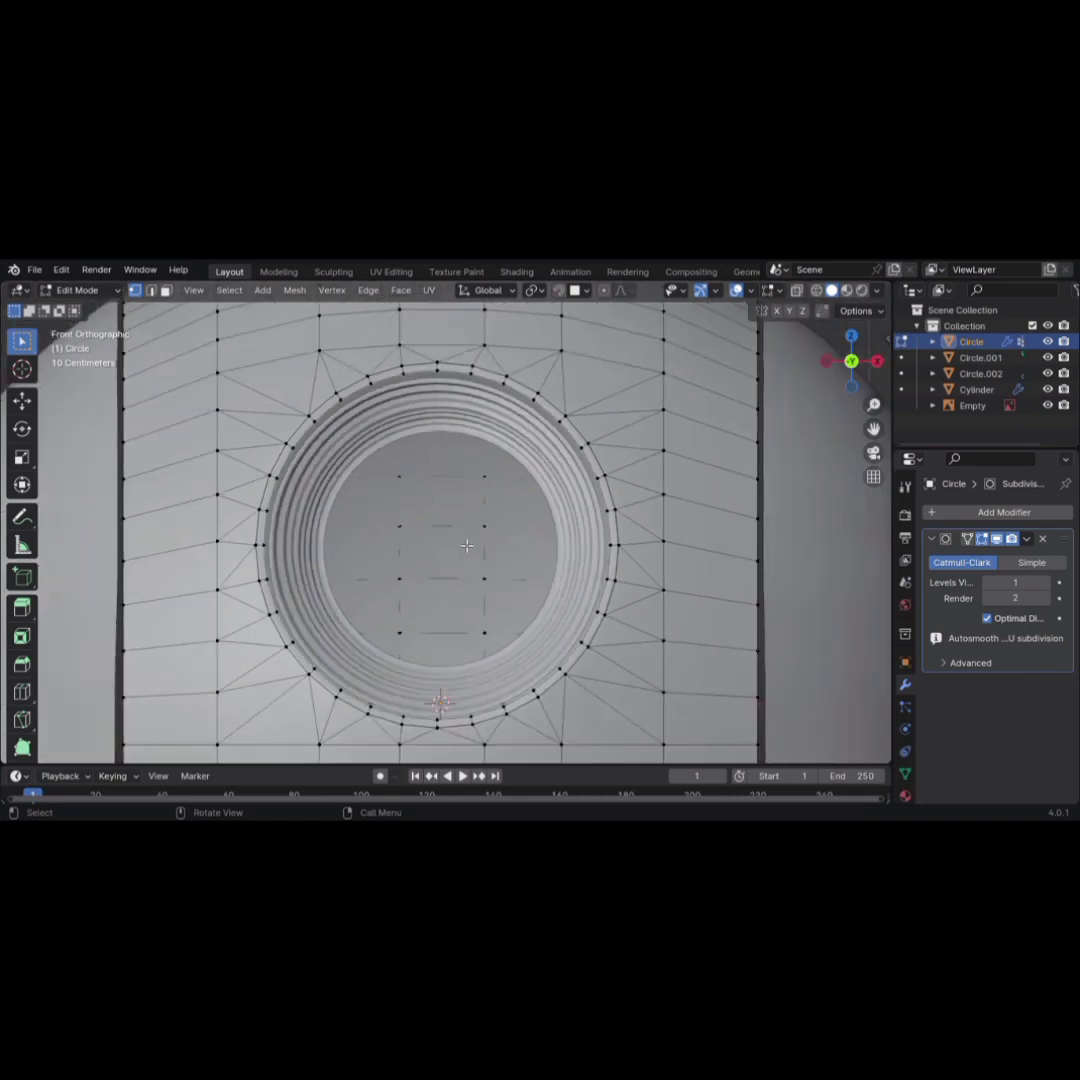
key("shift+z")
mouse_move(467, 545)
middle_mouse_down()
mouse_move(538, 553)
mouse_move(563, 576)
middle_mouse_up()
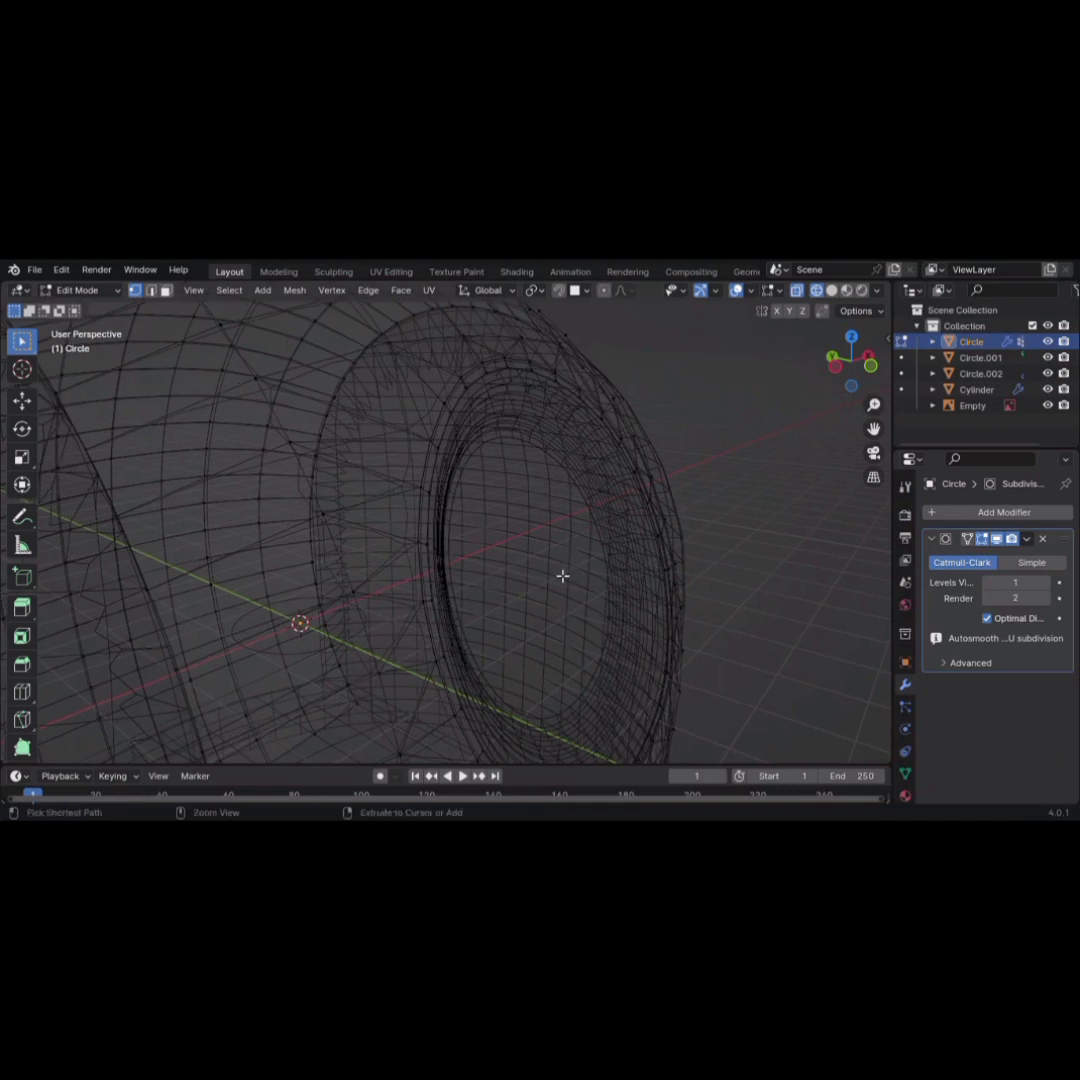
Switch editing back to the lens ring object in solid shading and fill its innermost loop with a face
key("Tab")
left_click(557, 576)
key("Tab")
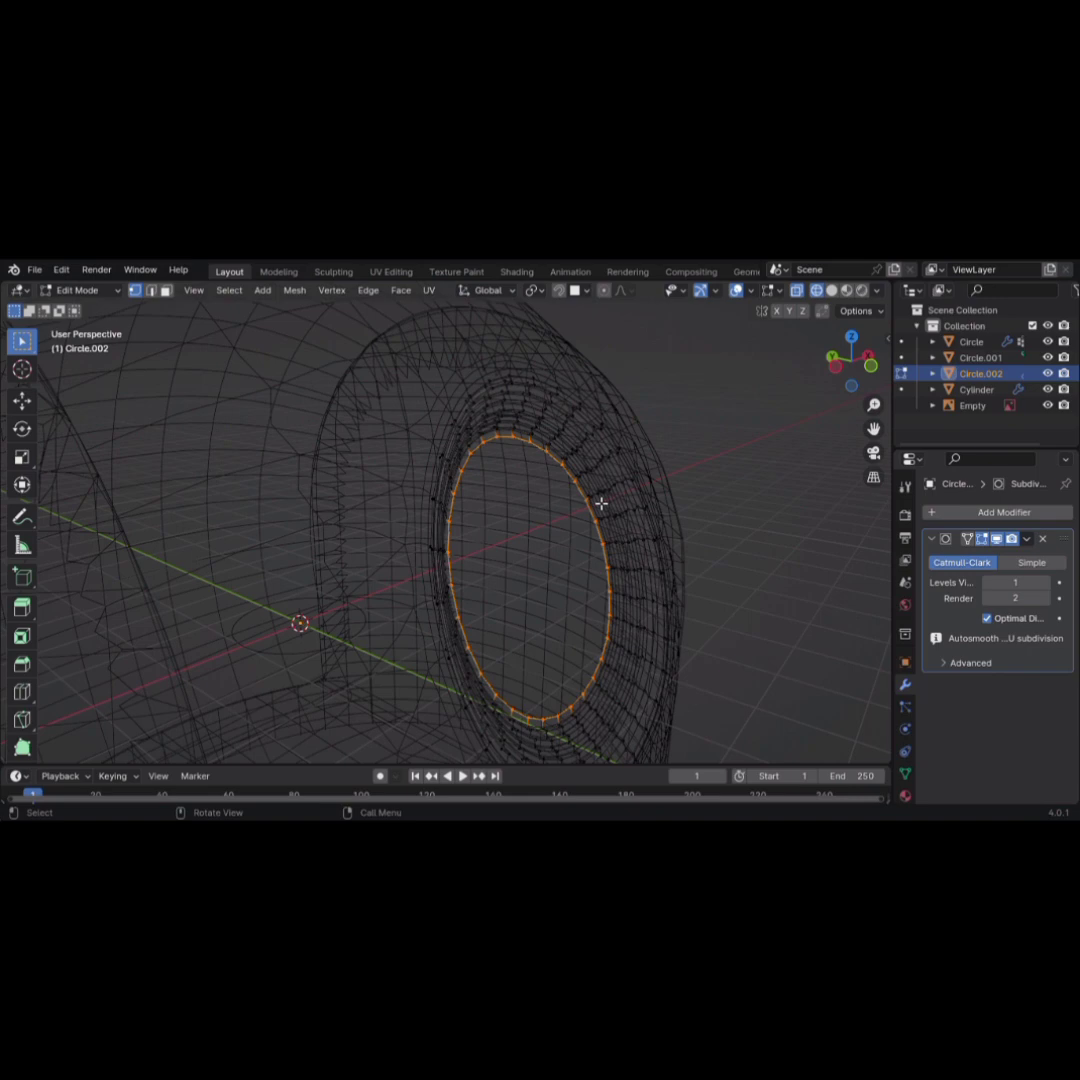
key("shift+z")
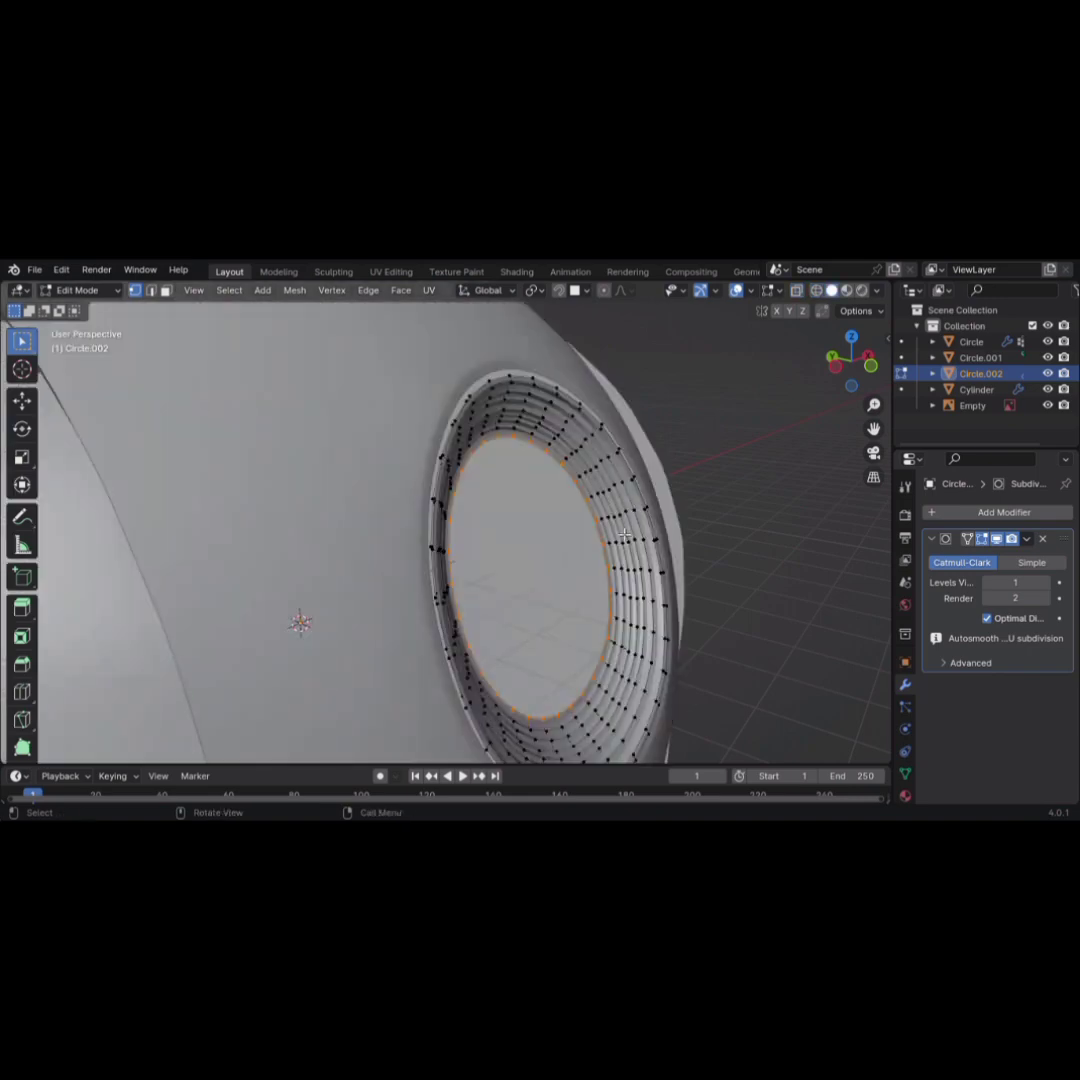
middle_click_drag(525, 475, 545, 560)
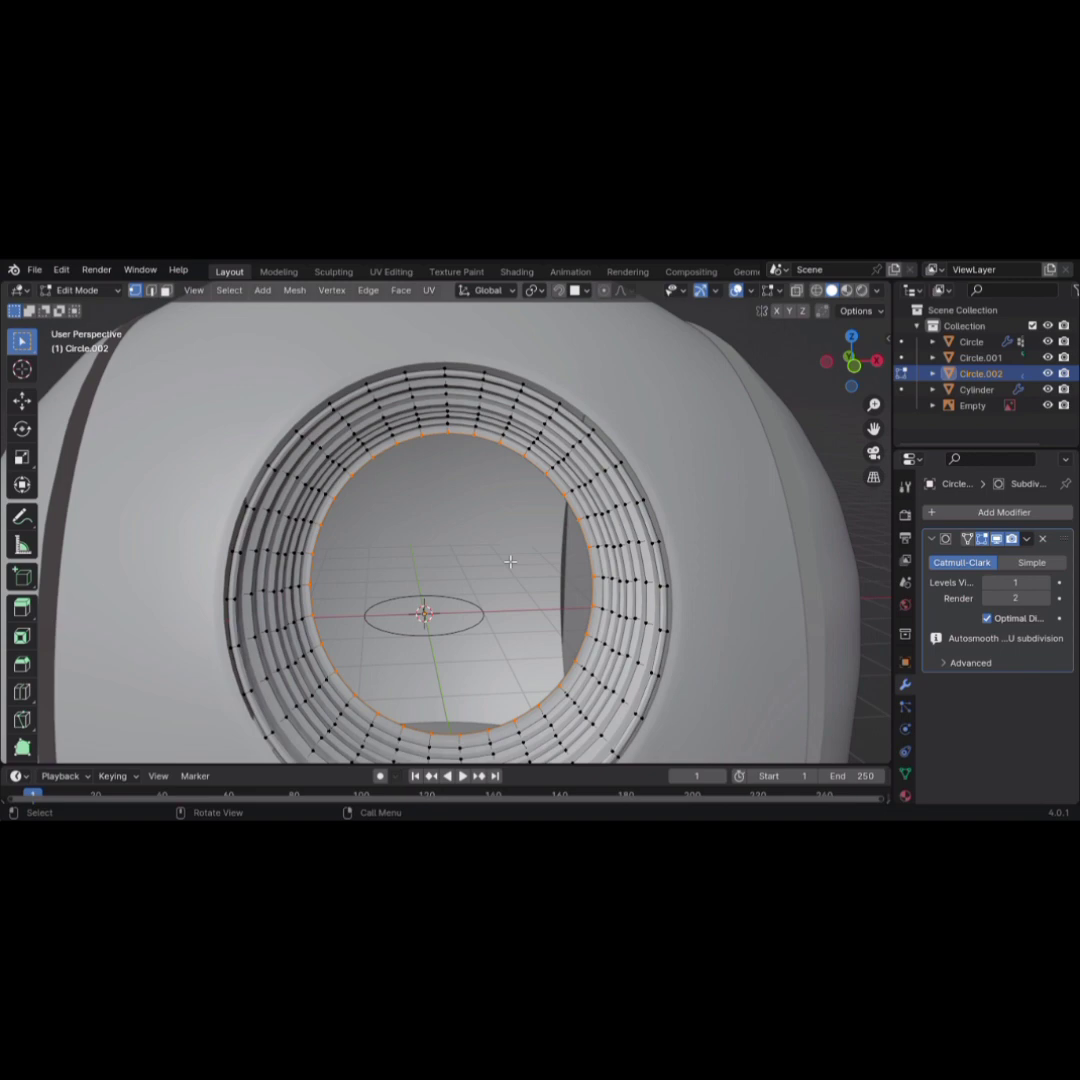
key("f")
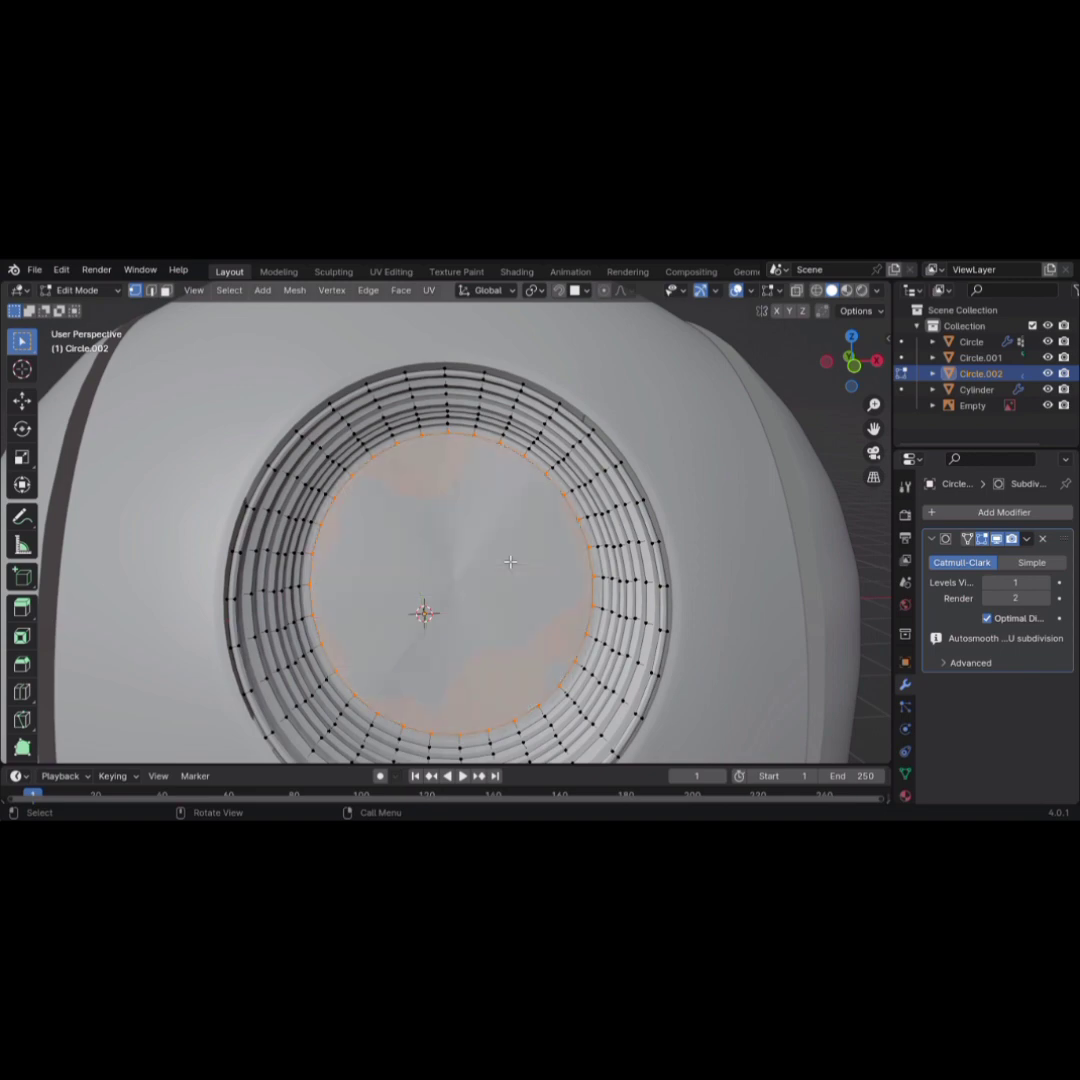
Separate the filled lens face into its own object and remove the Subdivision modifier from that disc
scroll(510, 562, "down", 5)
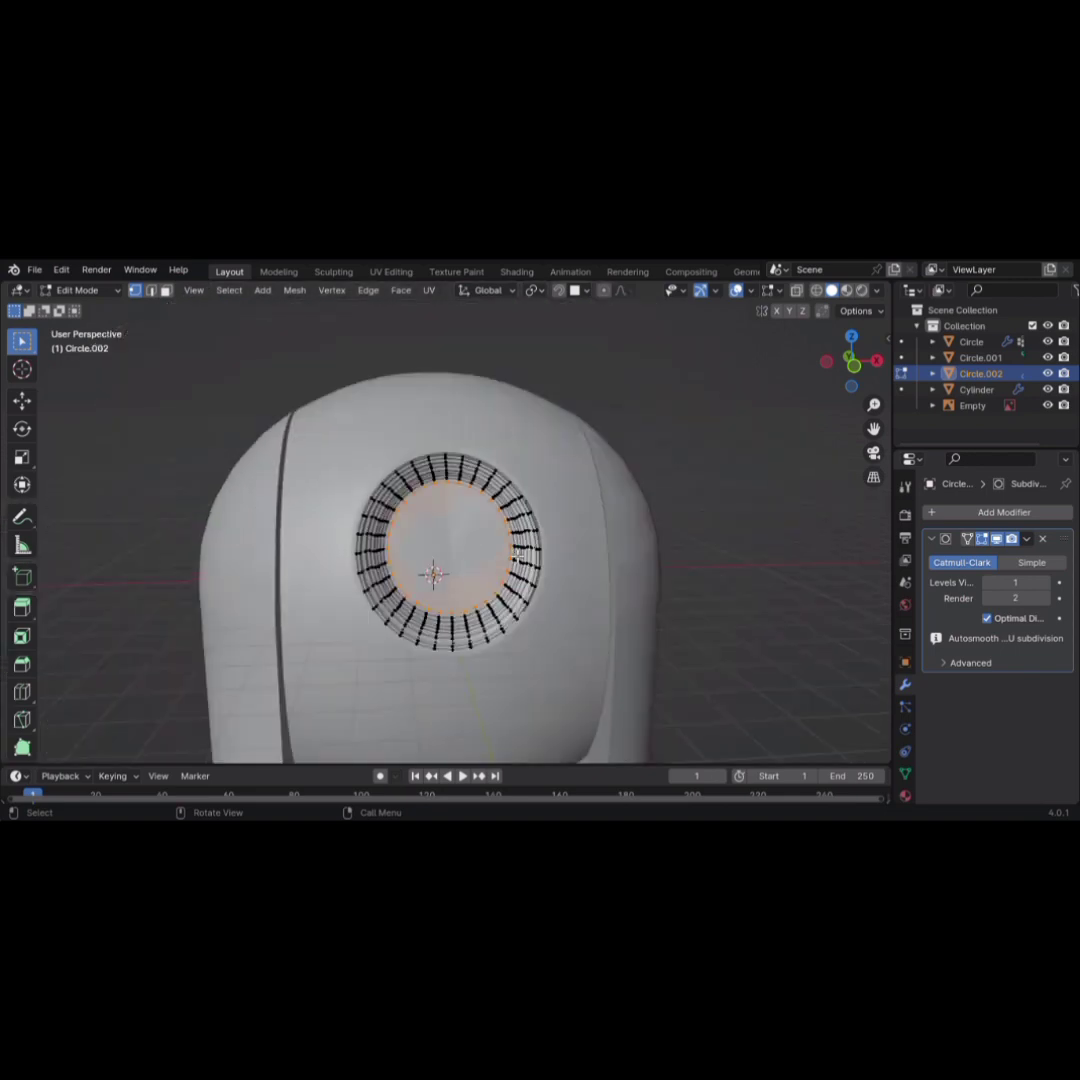
key("p")
left_click(512, 557)
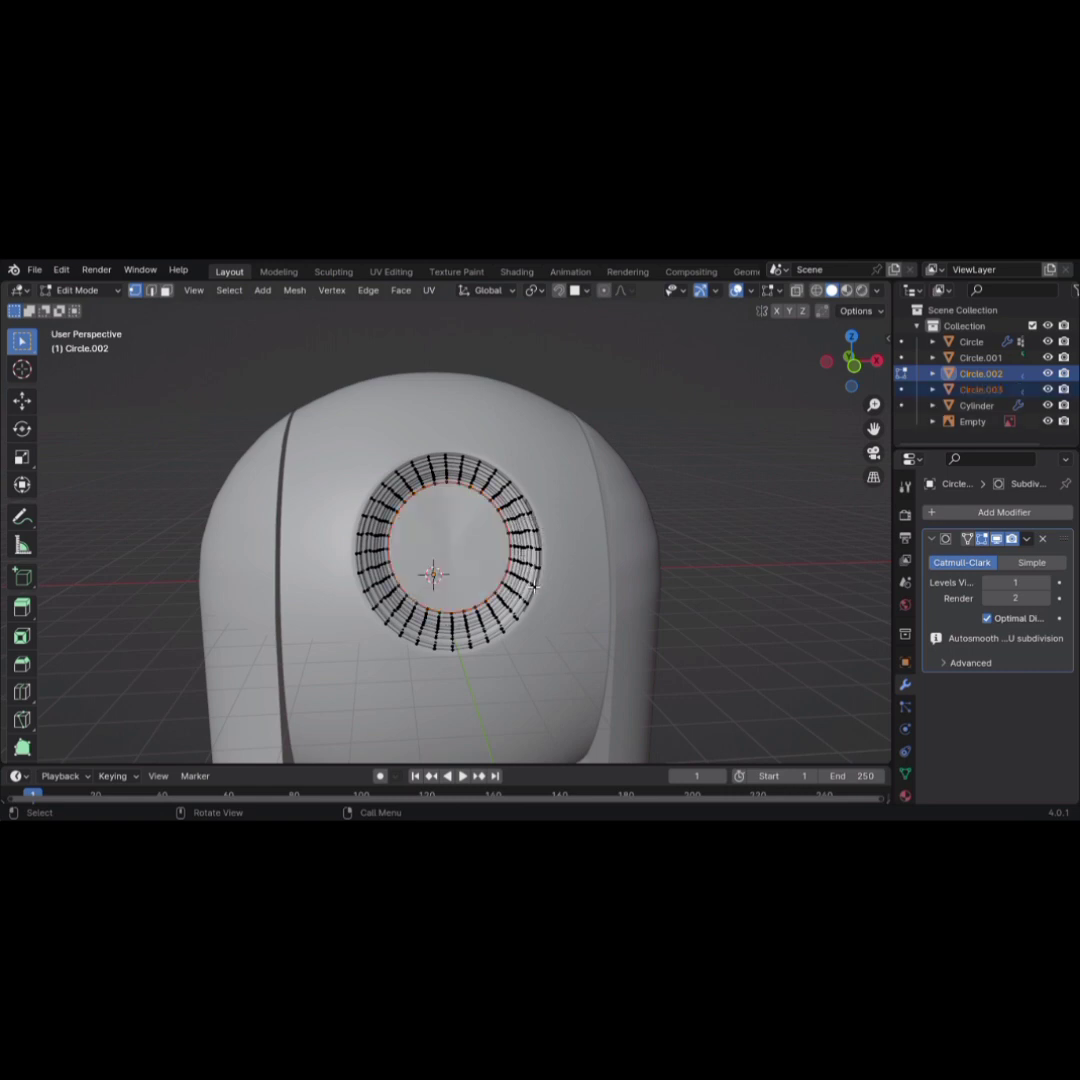
key("Tab")
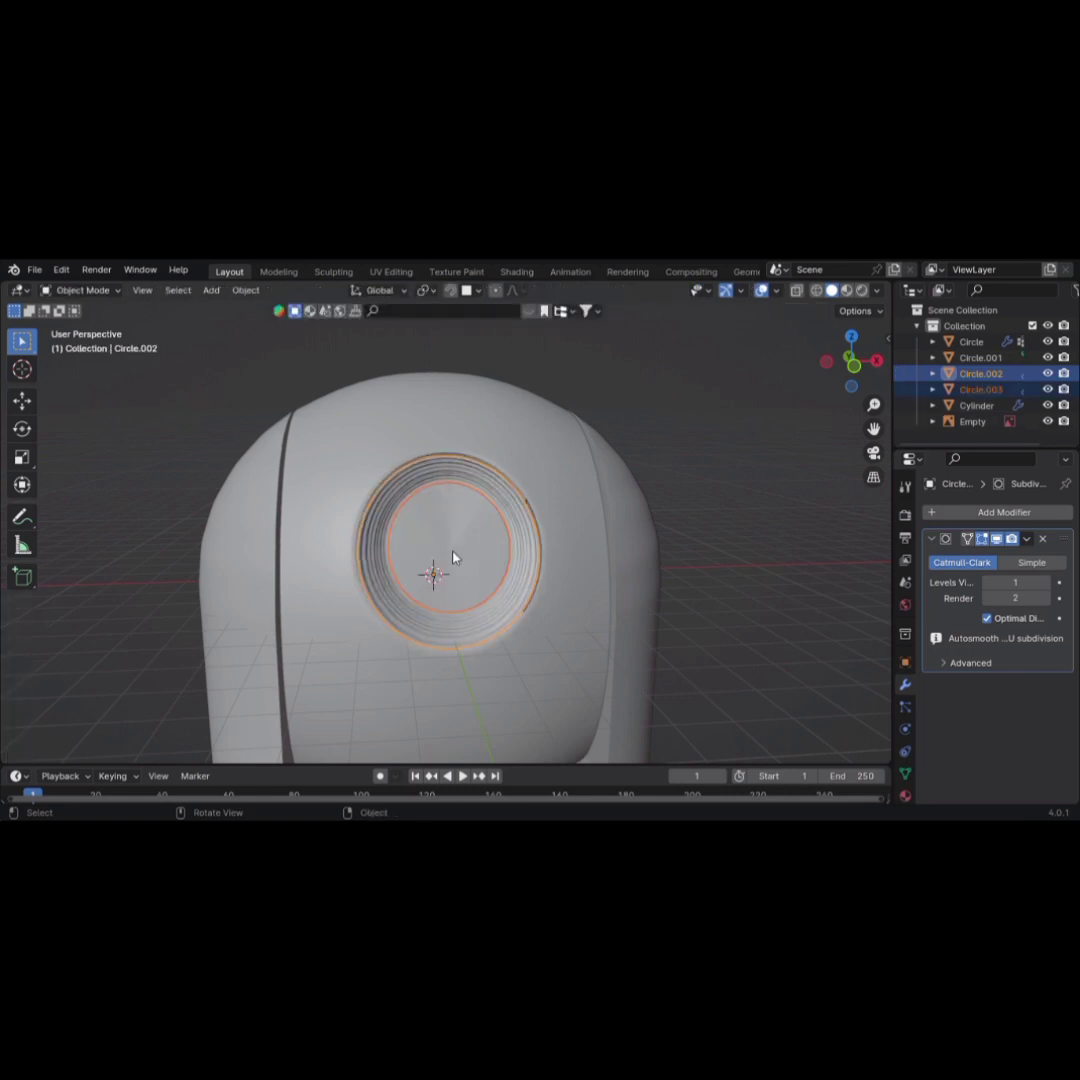
left_click(453, 557)
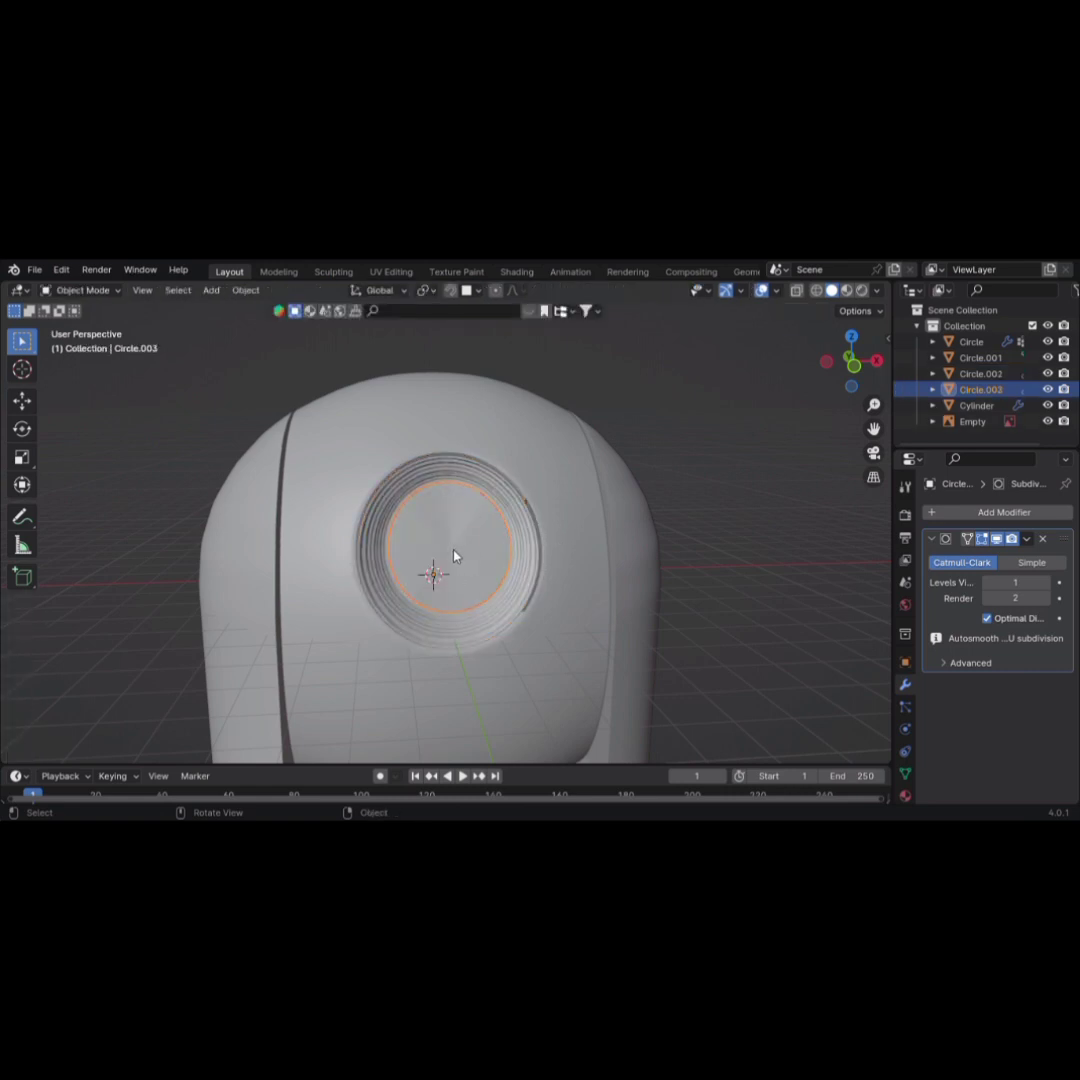
left_click(1045, 540)
Extrude the whole lens disc face about 0.053 m inward along its normal in wireframe left view, then return to solid front view in Object Mode
scroll(446, 521, "up", 4)
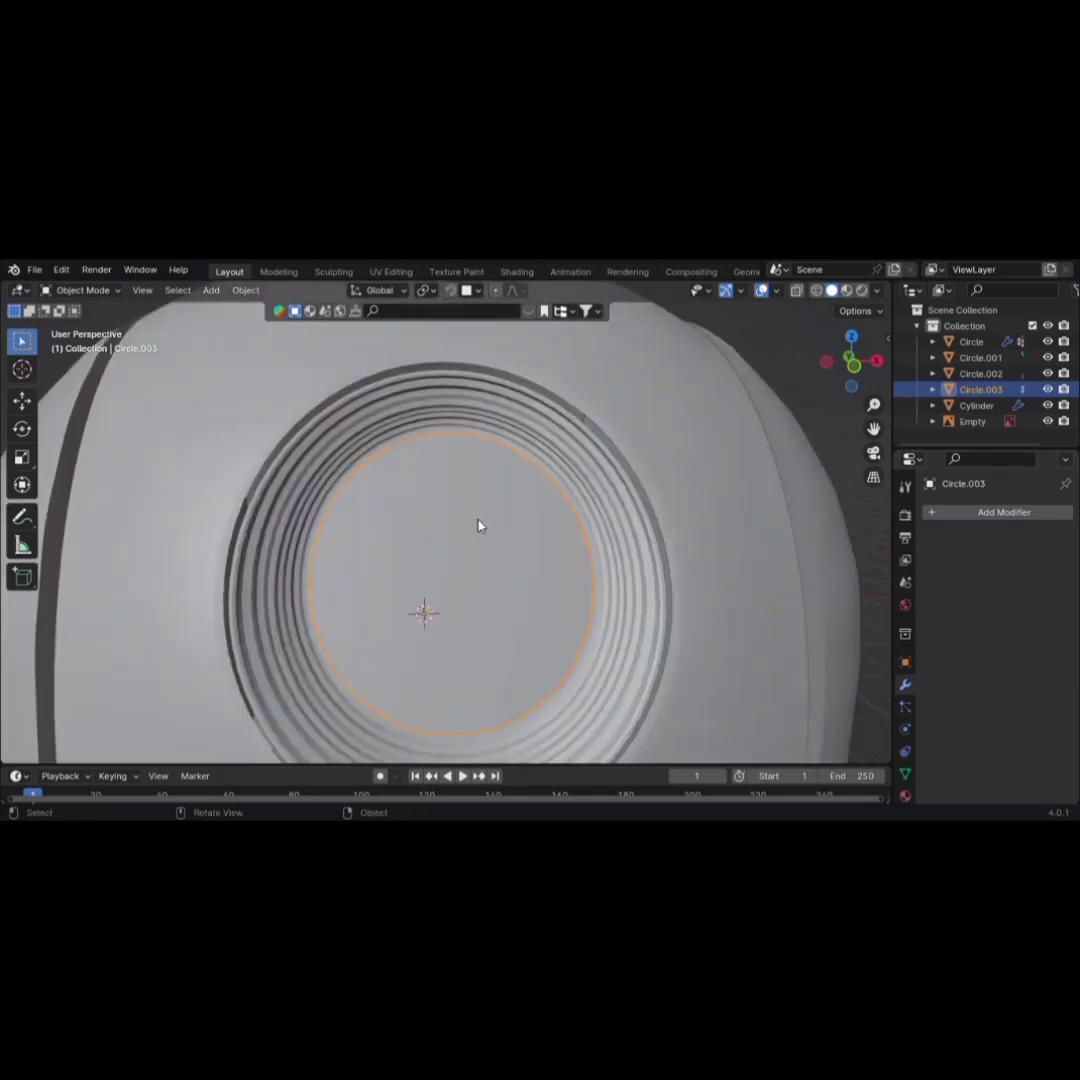
key("Tab")
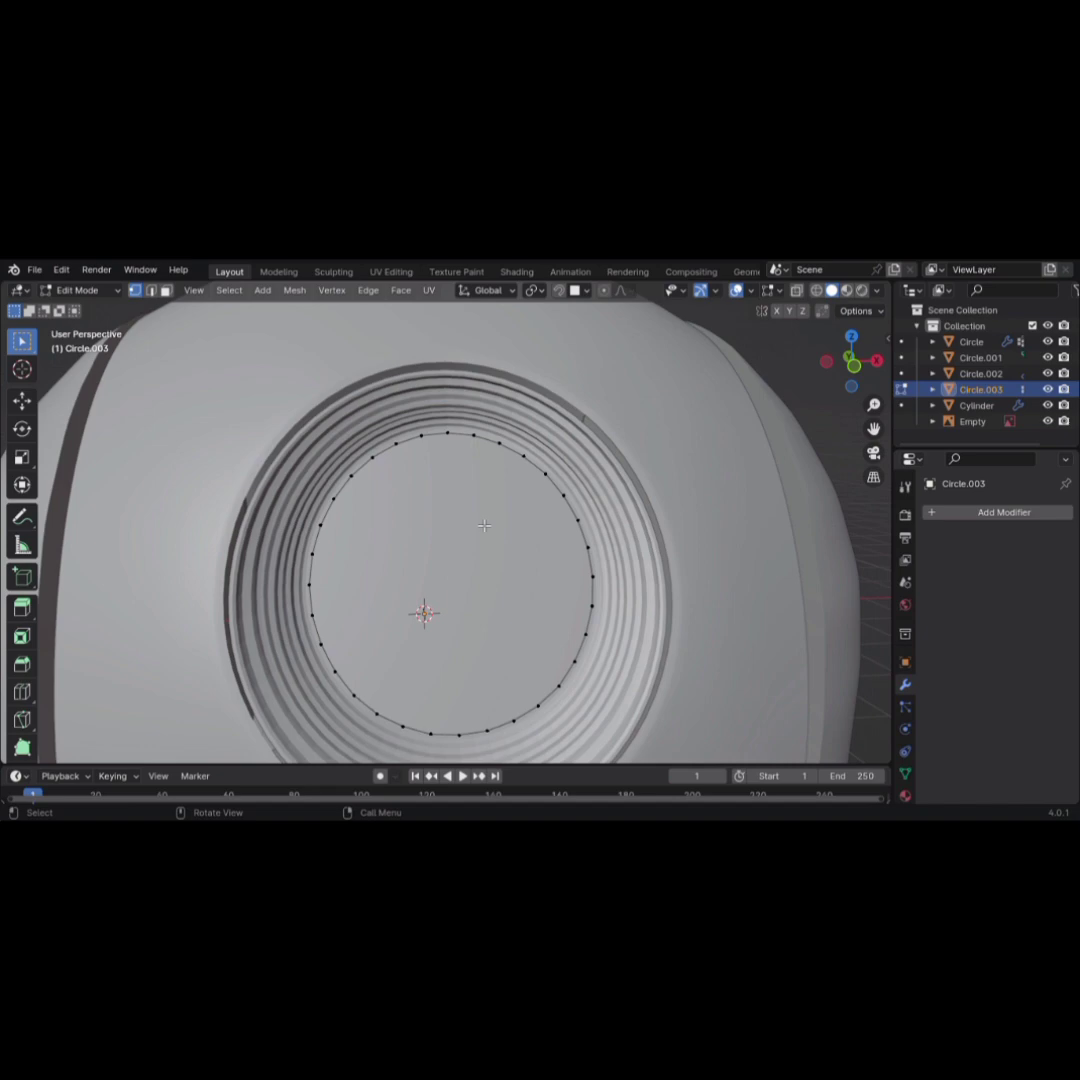
key("a")
key("f")
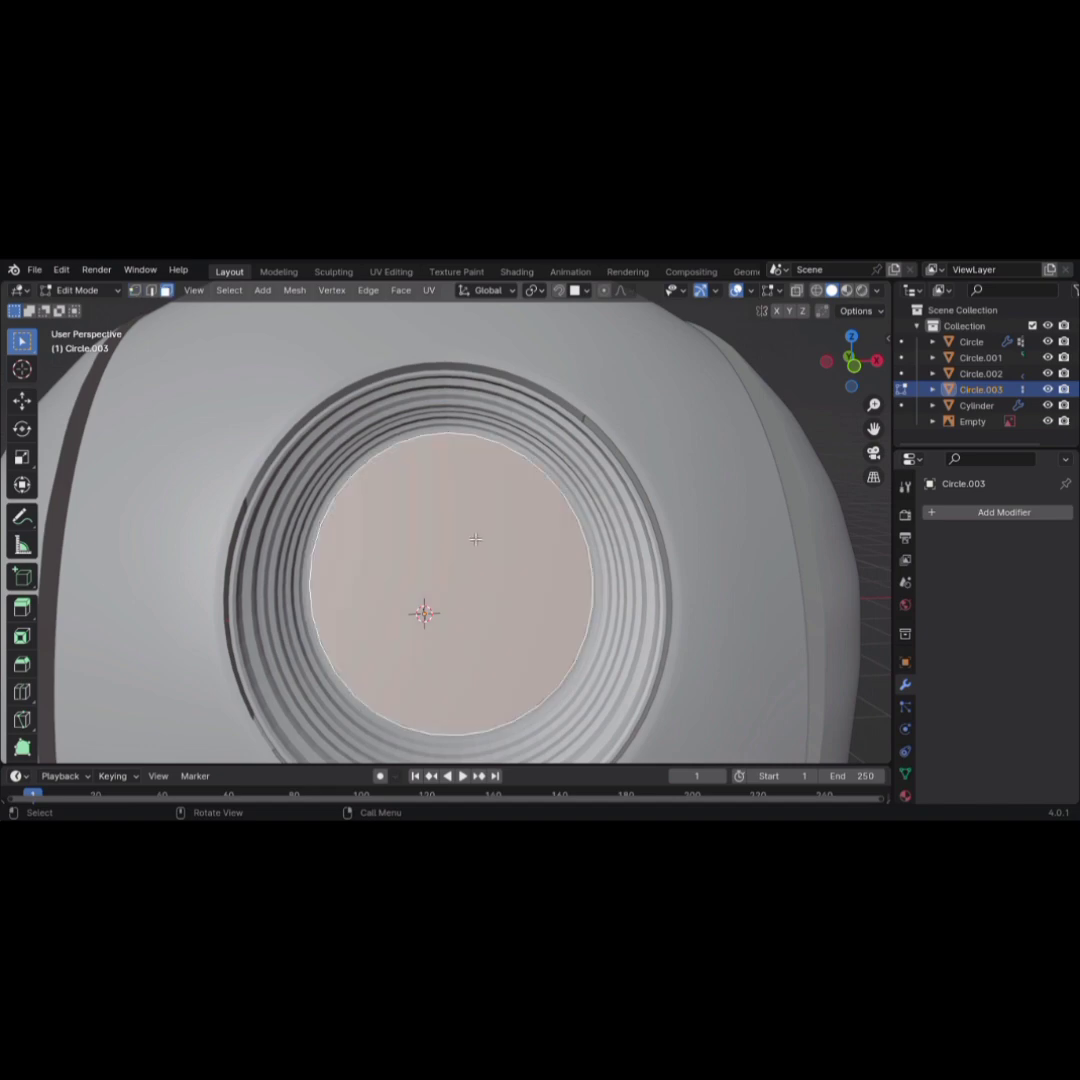
key("ctrl+KP_3")
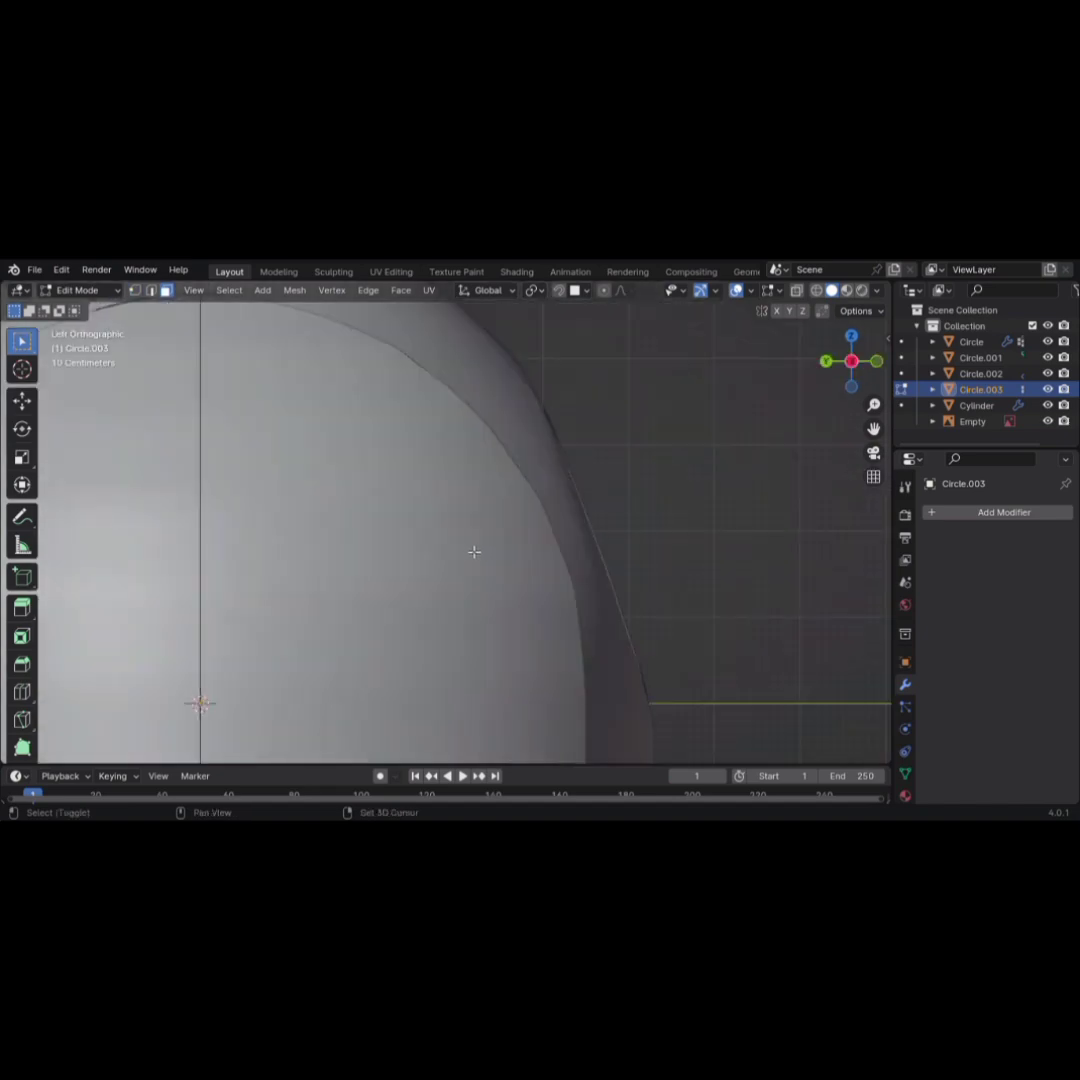
key("shift+z")
key("e")
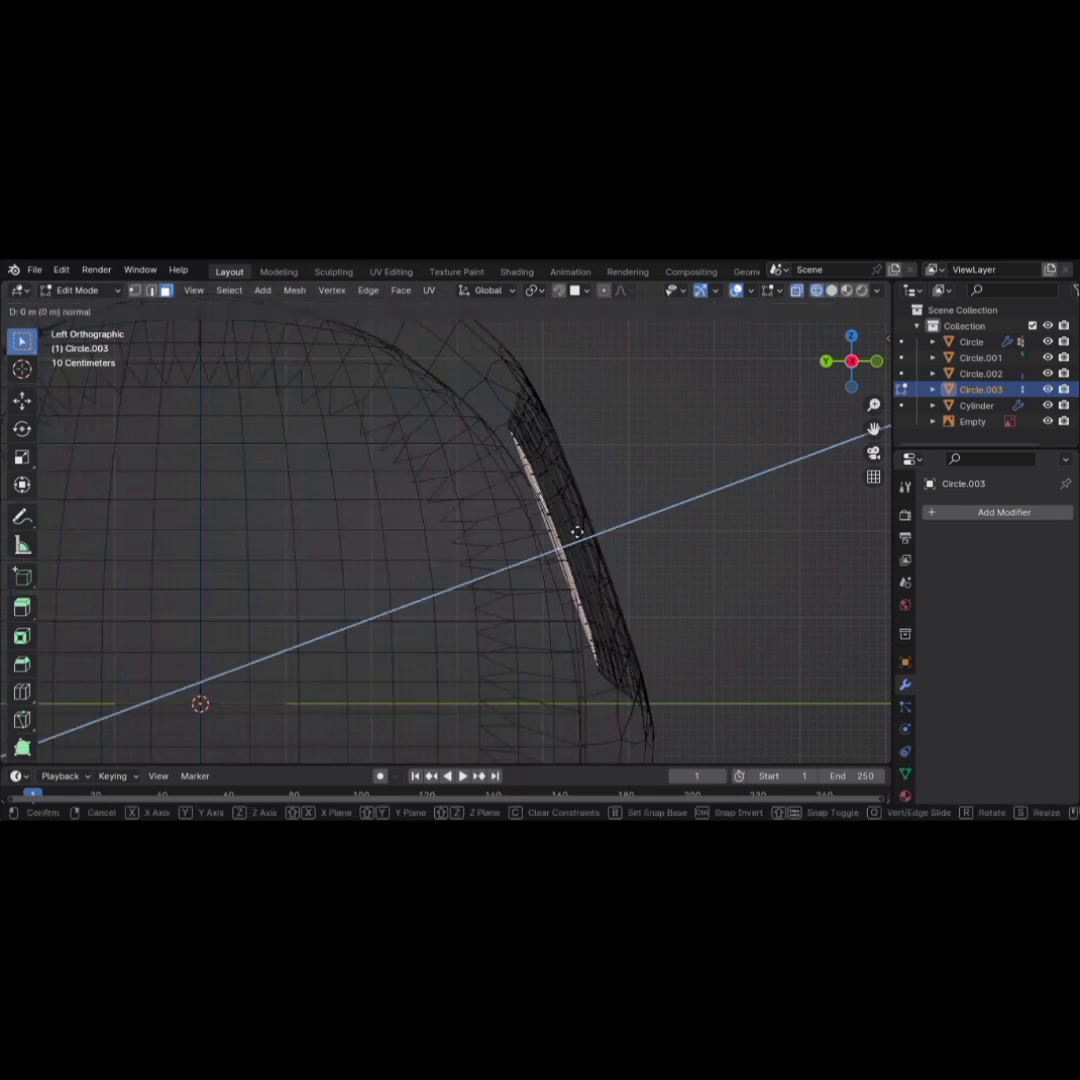
left_click(577, 514)
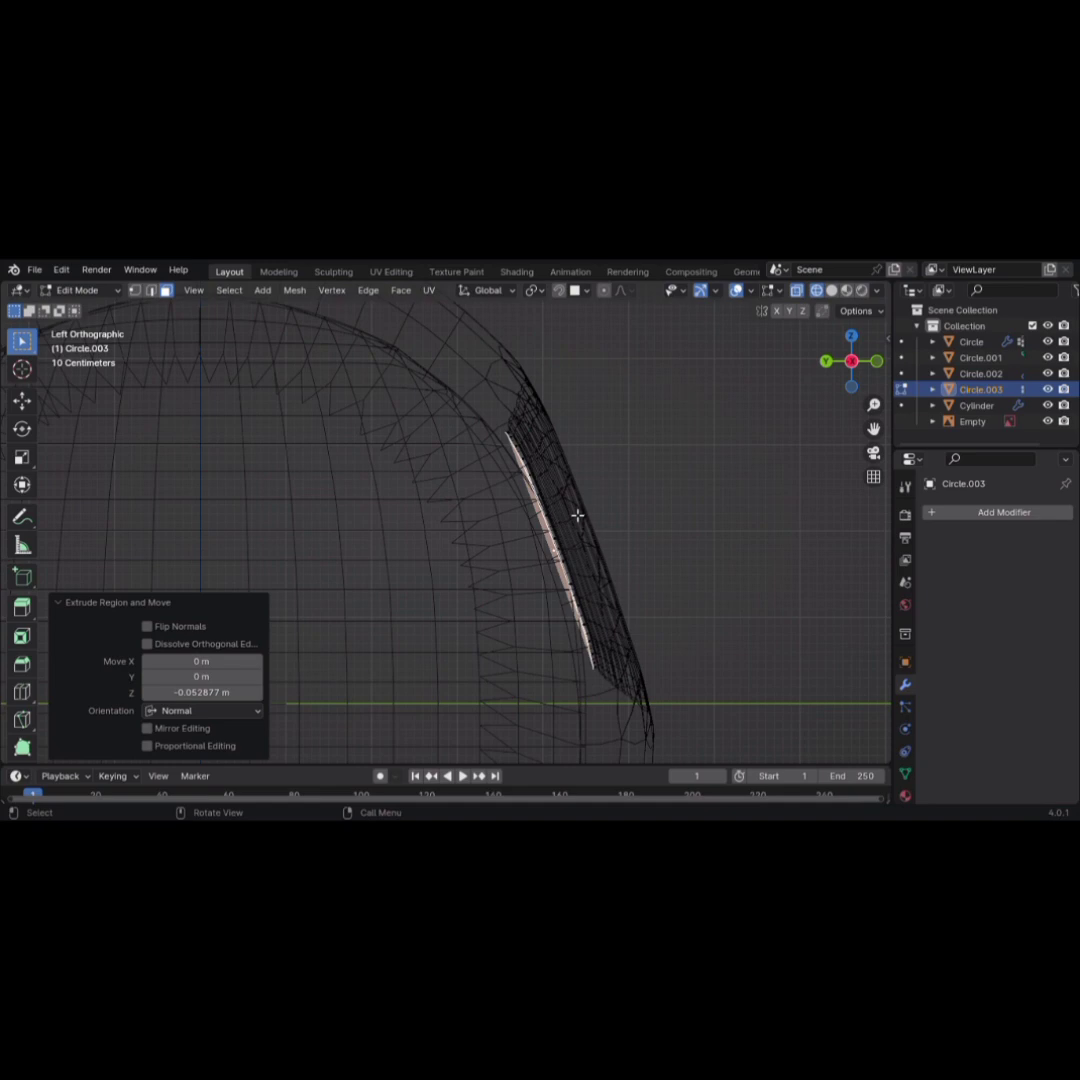
key("KP_1")
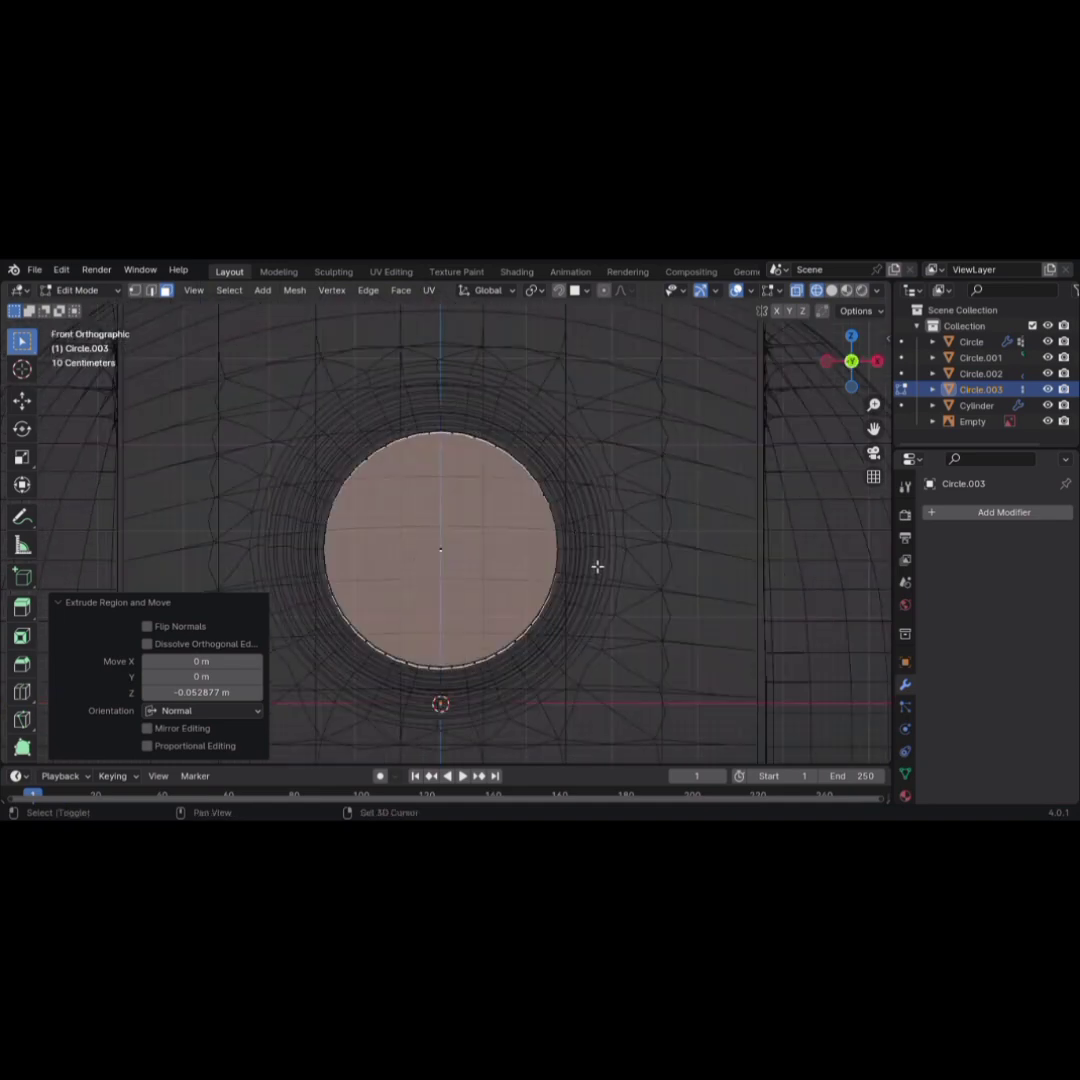
key("alt+z")
key("Tab")
Inset the lens disc's front face by about 0.042 m in Edit Mode and return to Object Mode
scroll(645, 548, "down", 8)
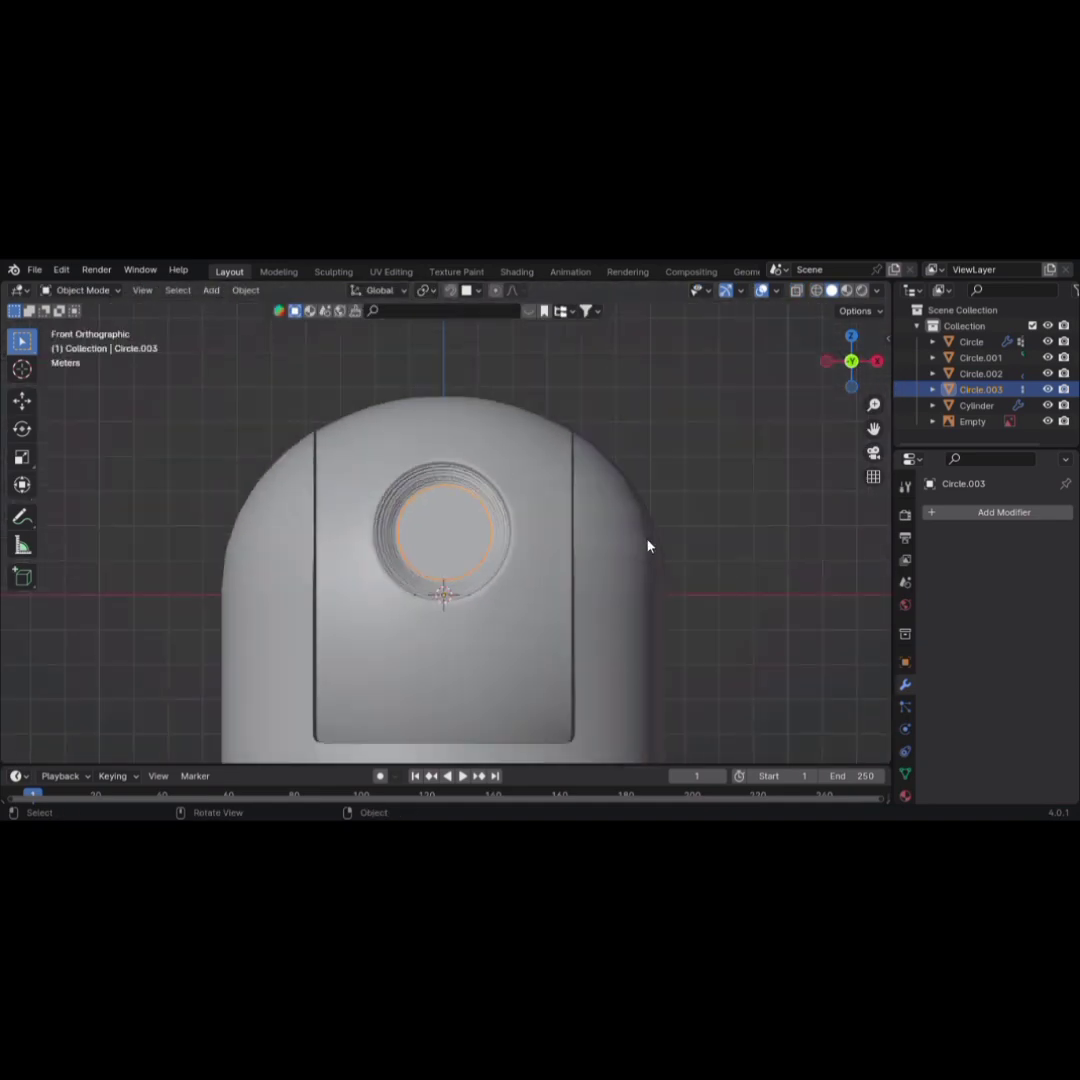
scroll(463, 525, "down", 1)
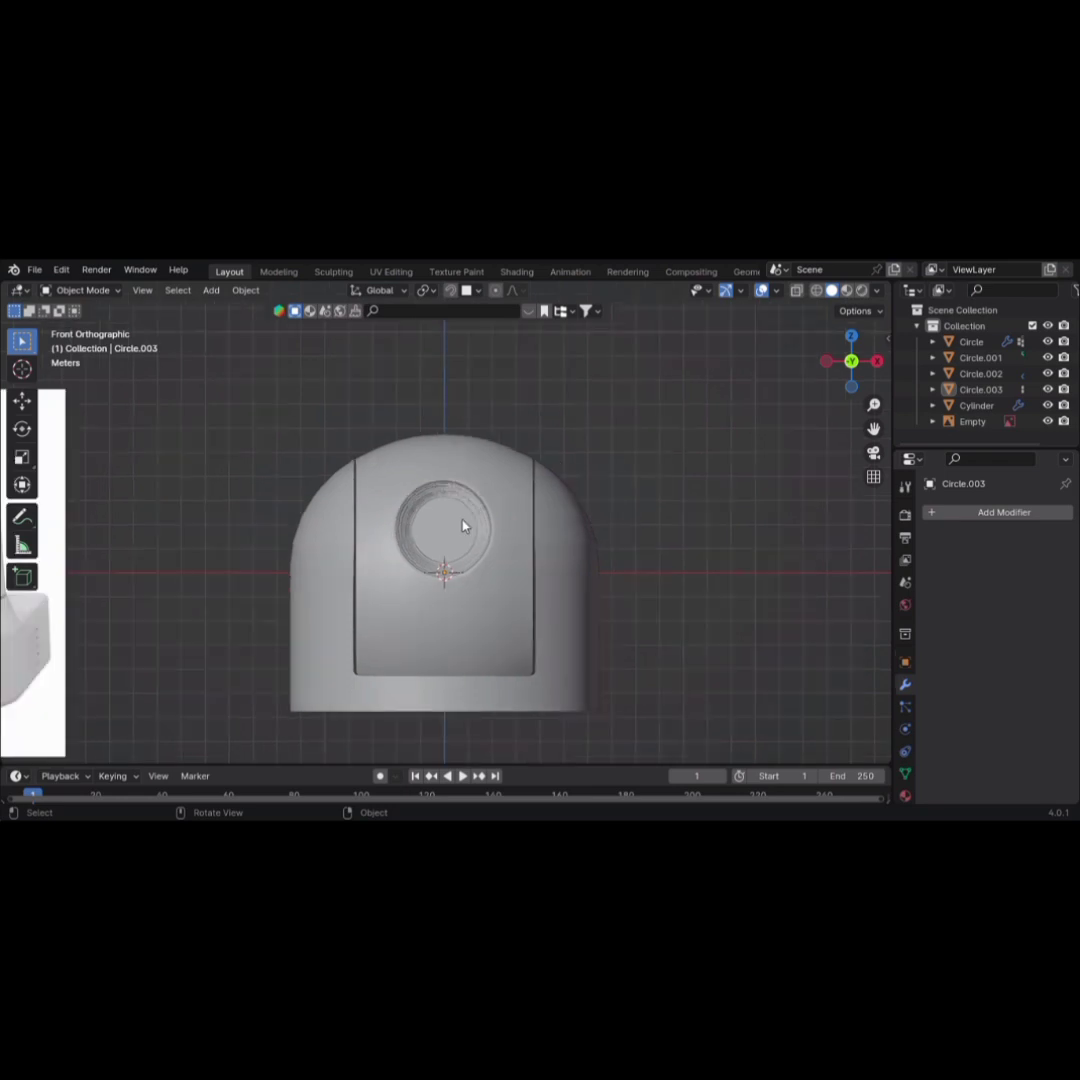
scroll(465, 522, "up", 5)
scroll(471, 519, "up", 4)
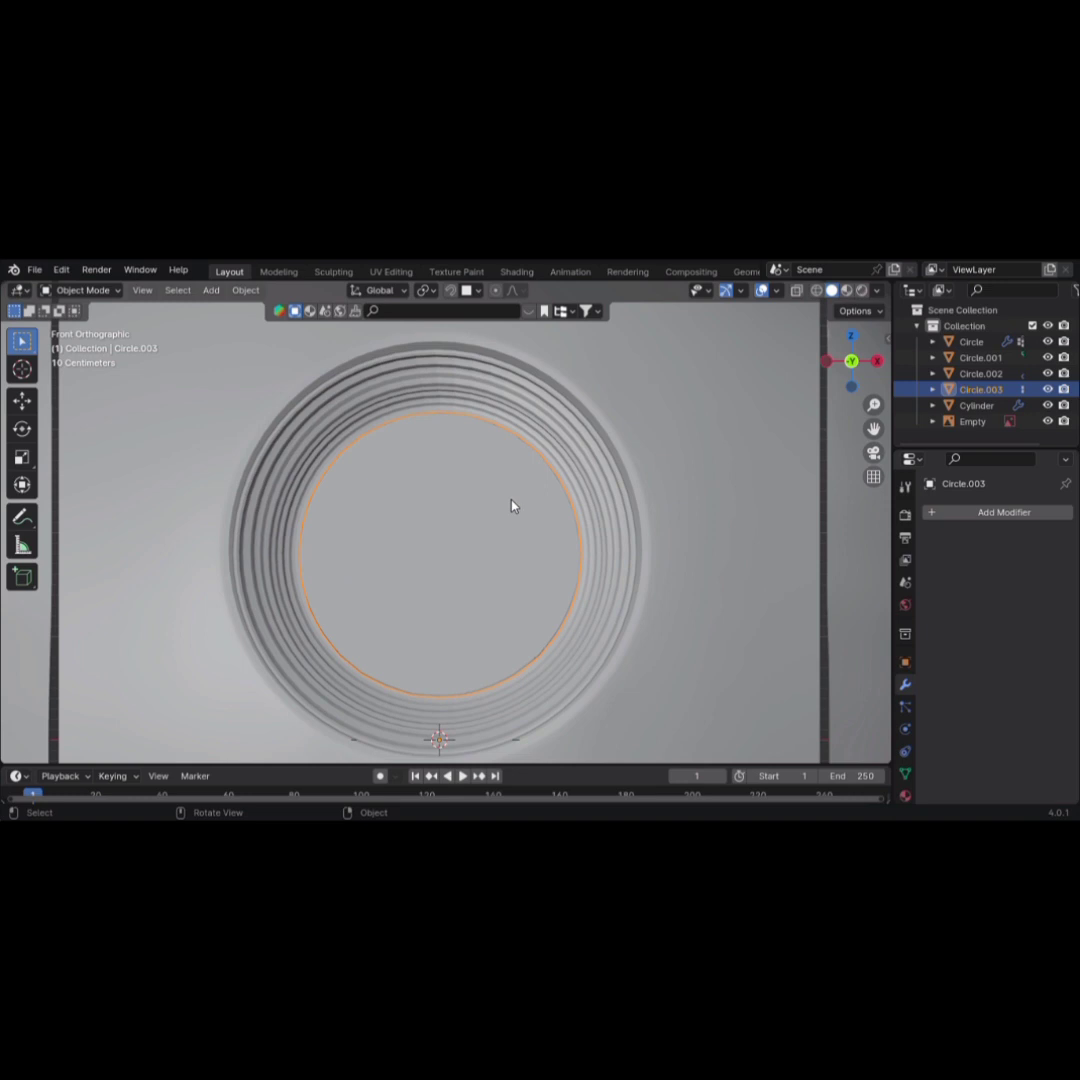
key("Tab")
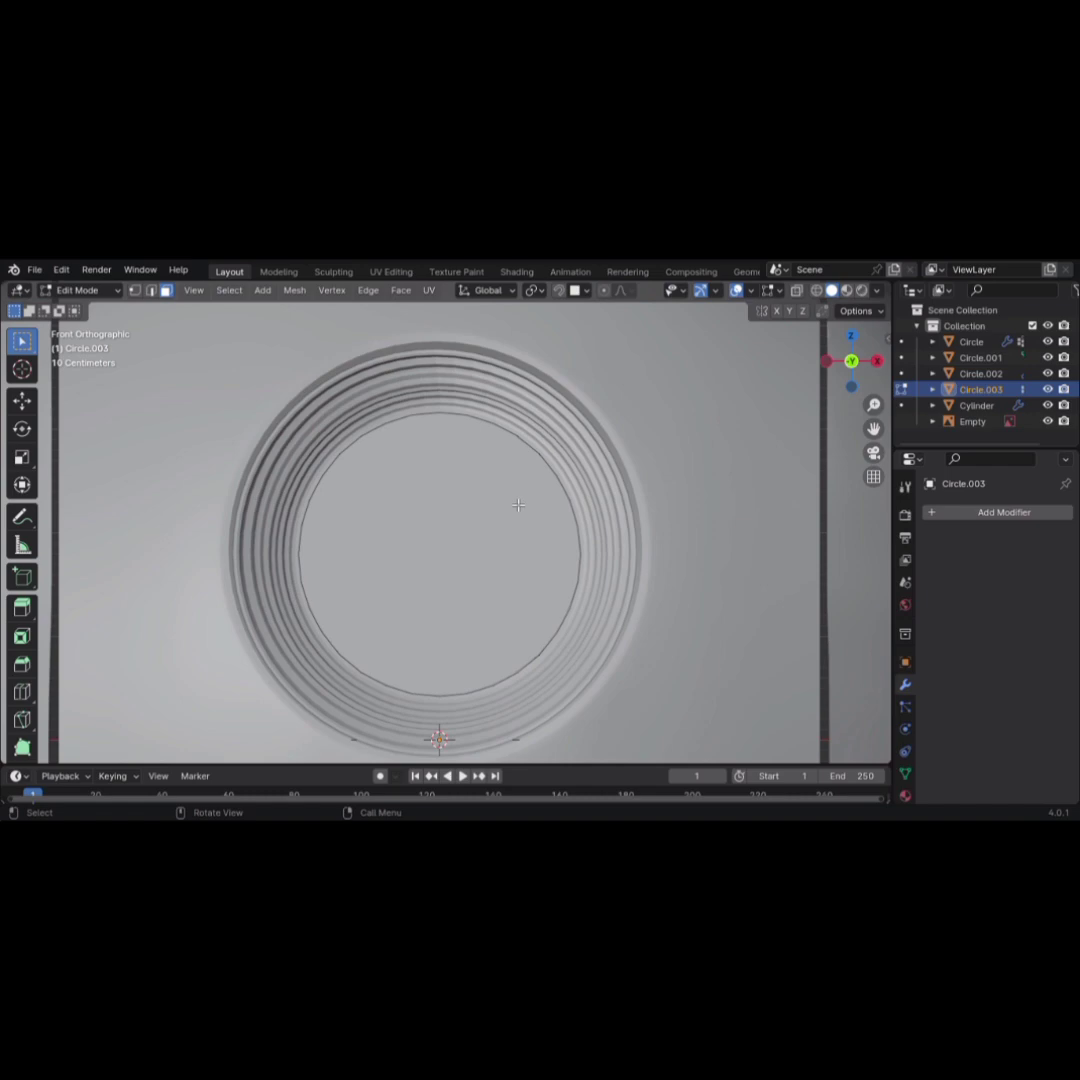
key("f")
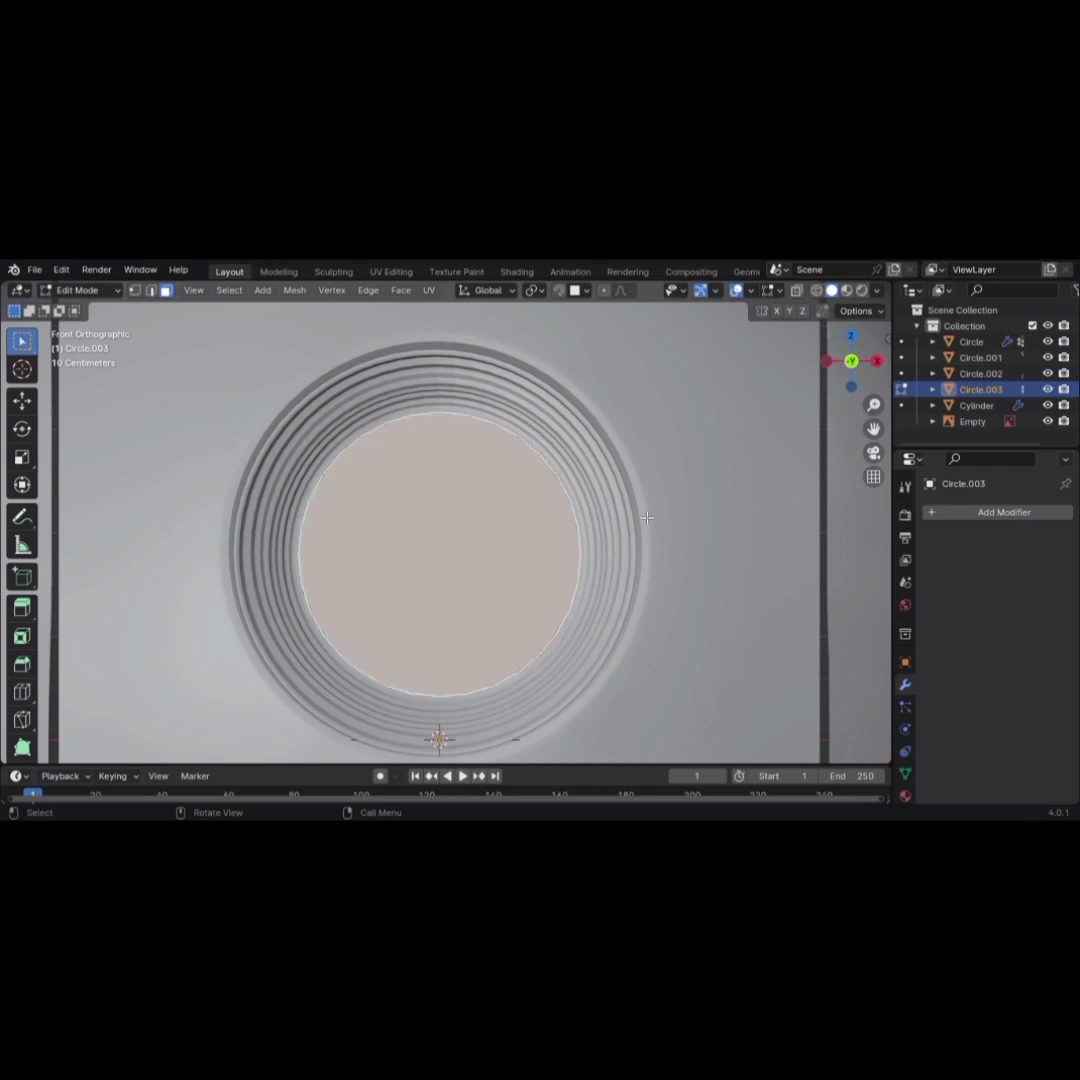
key("i")
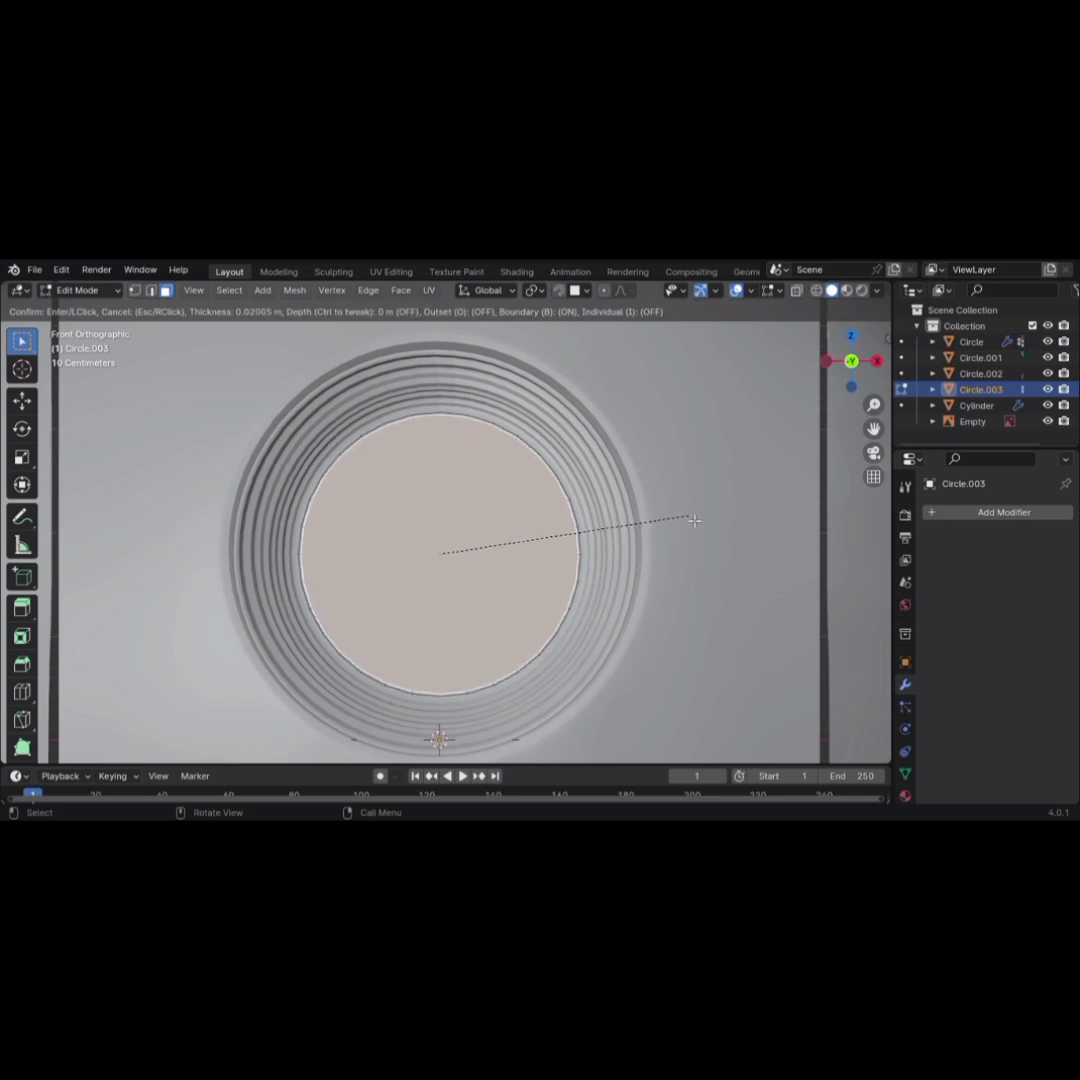
left_click(692, 515)
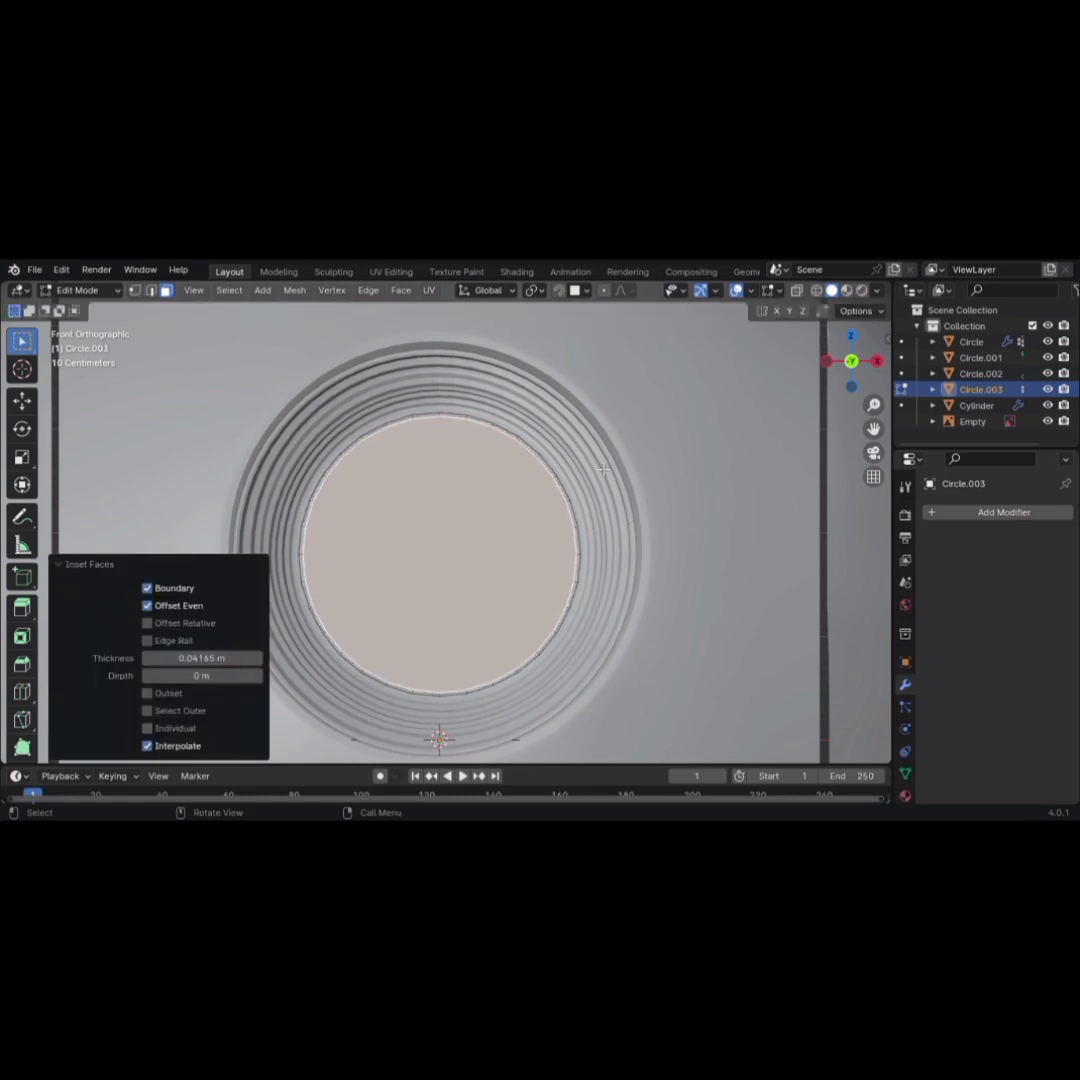
scroll(600, 478, "down", 2)
scroll(505, 410, "down", 2)
key("Tab")
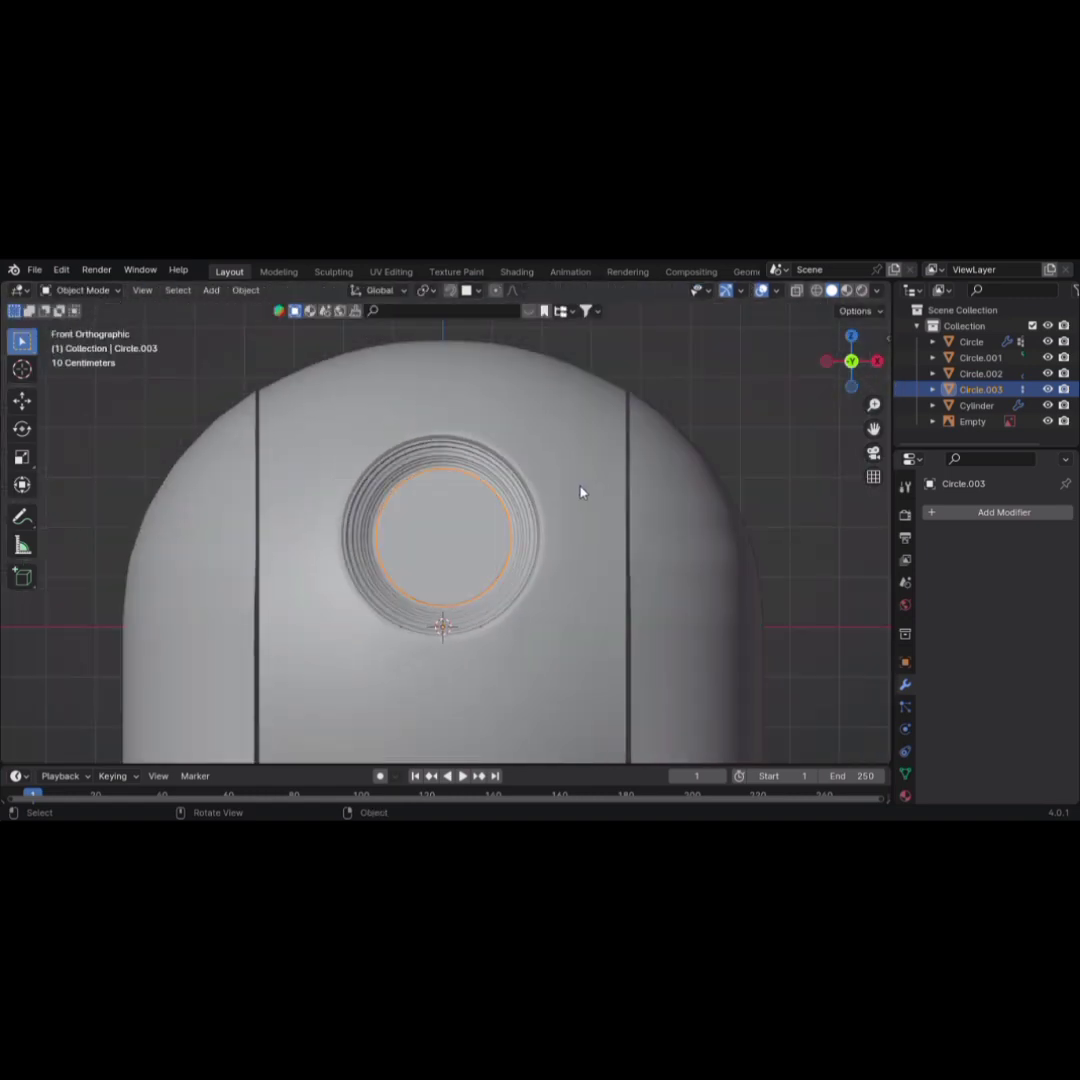
Deselect the lens disc and compare the camera head and its lens recess with the reference photo
scroll(466, 512, "up", 2)
scroll(466, 512, "up", 1)
scroll(439, 518, "down", 5)
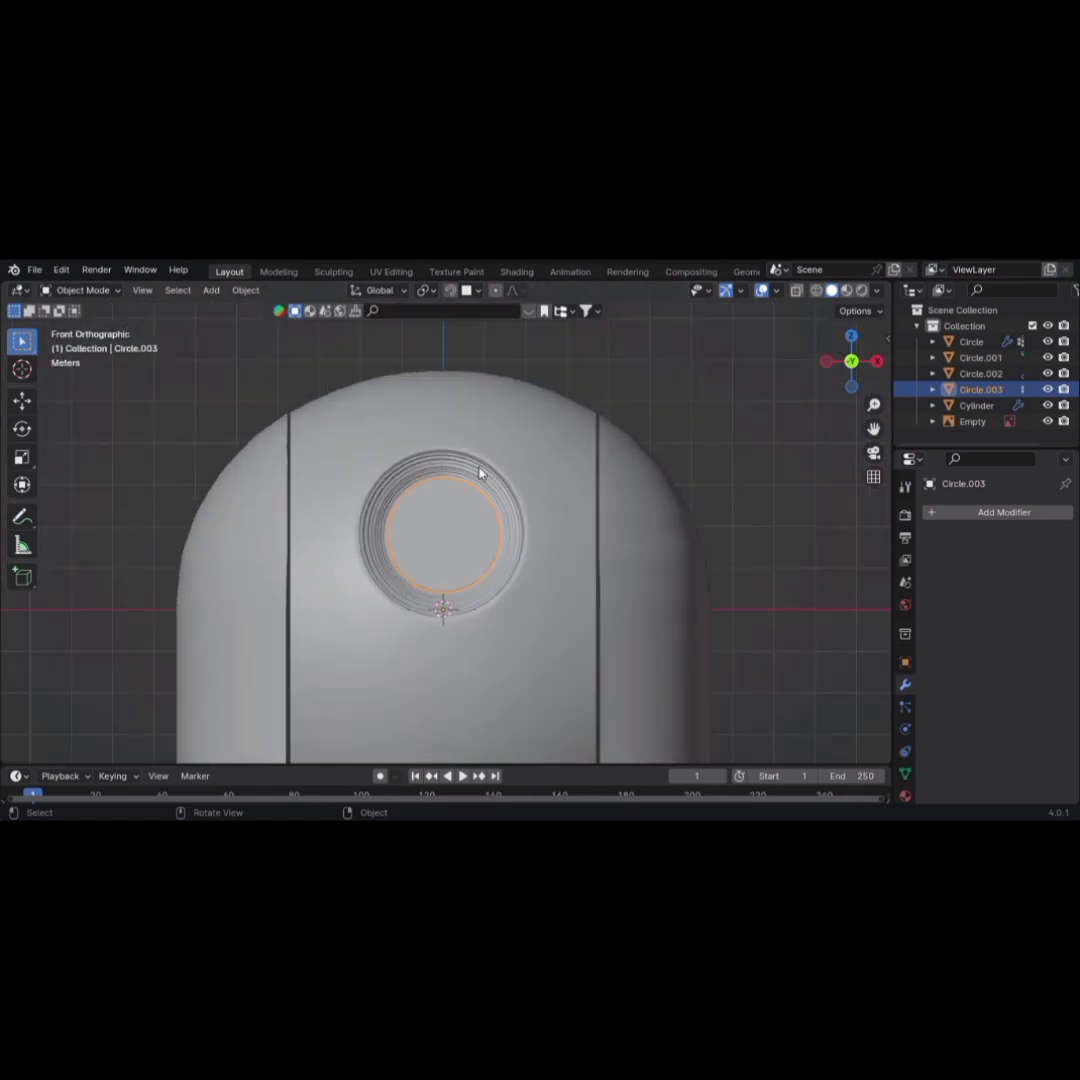
left_click(601, 376)
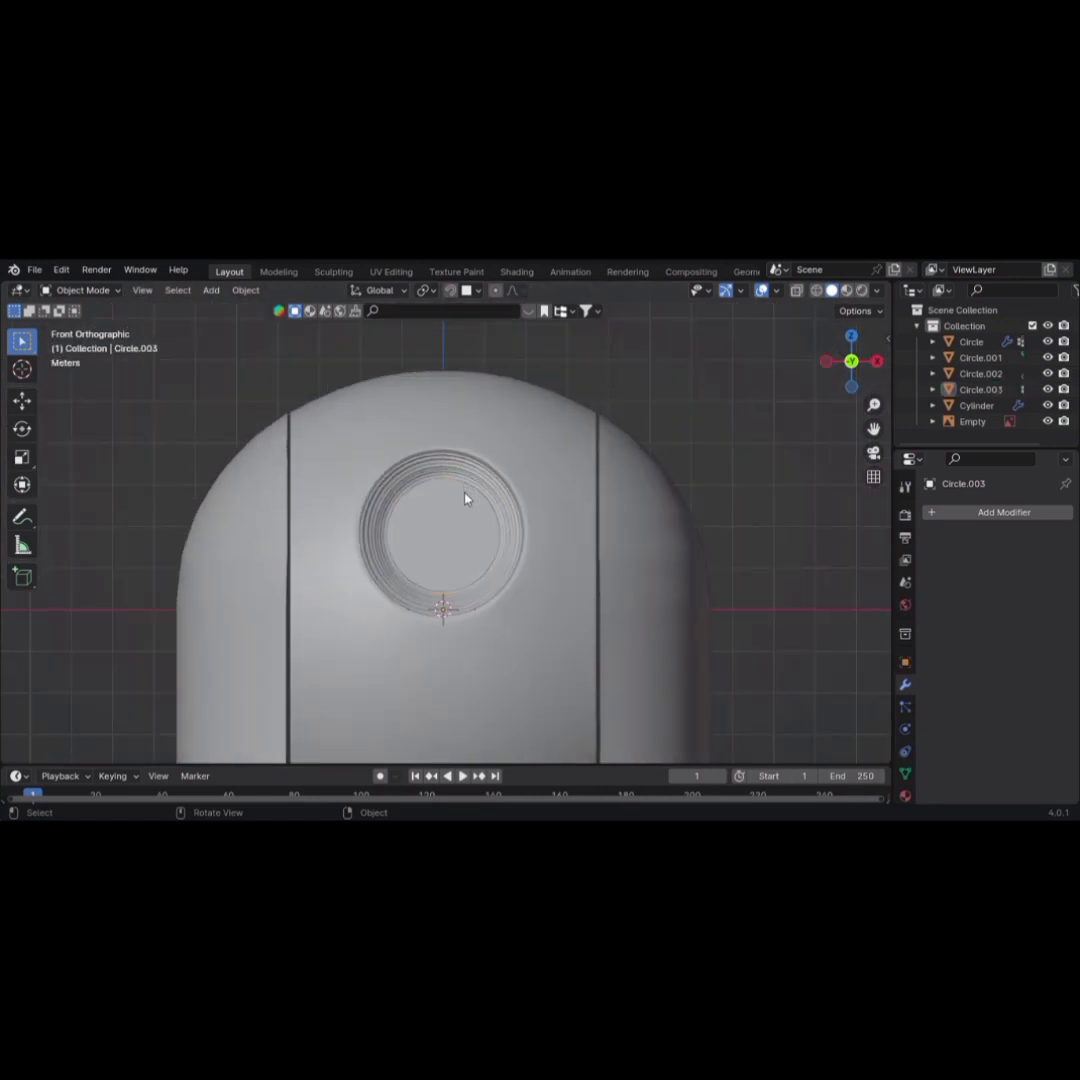
scroll(466, 492, "down", 5)
scroll(468, 505, "up", 1)
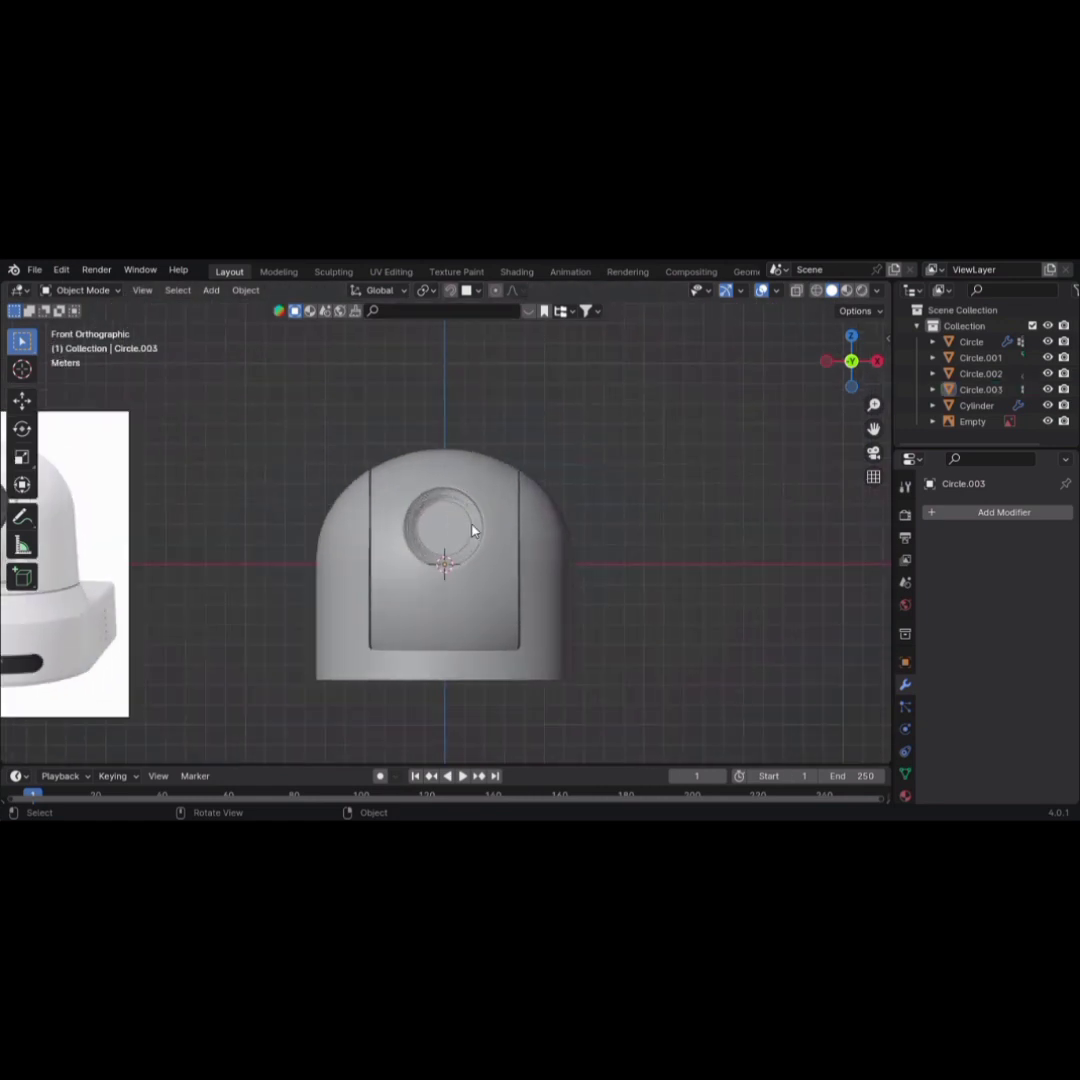
middle_click_drag(490, 530, 682, 530, "shift")
scroll(248, 525, "up", 2)
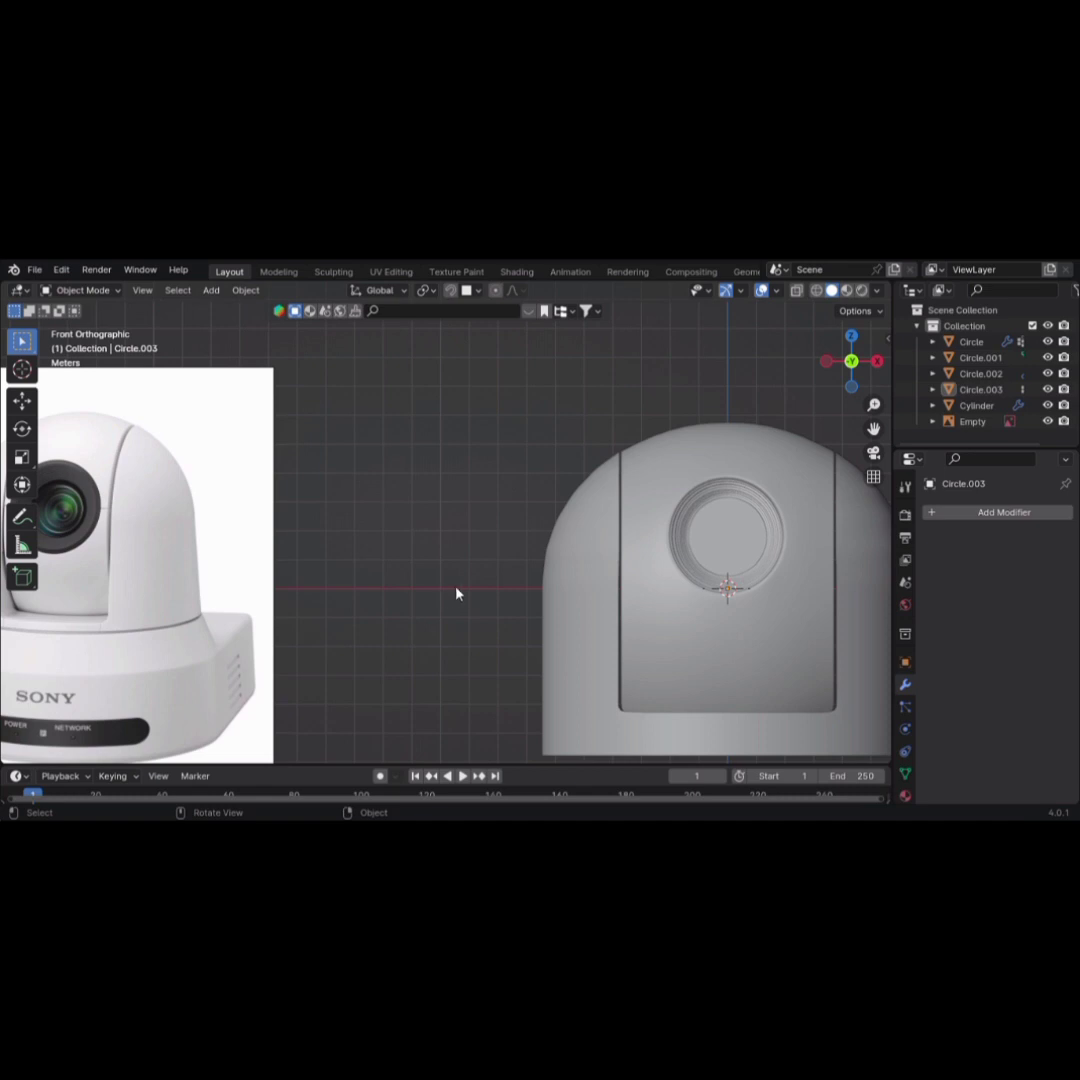
scroll(687, 652, "down", 1)
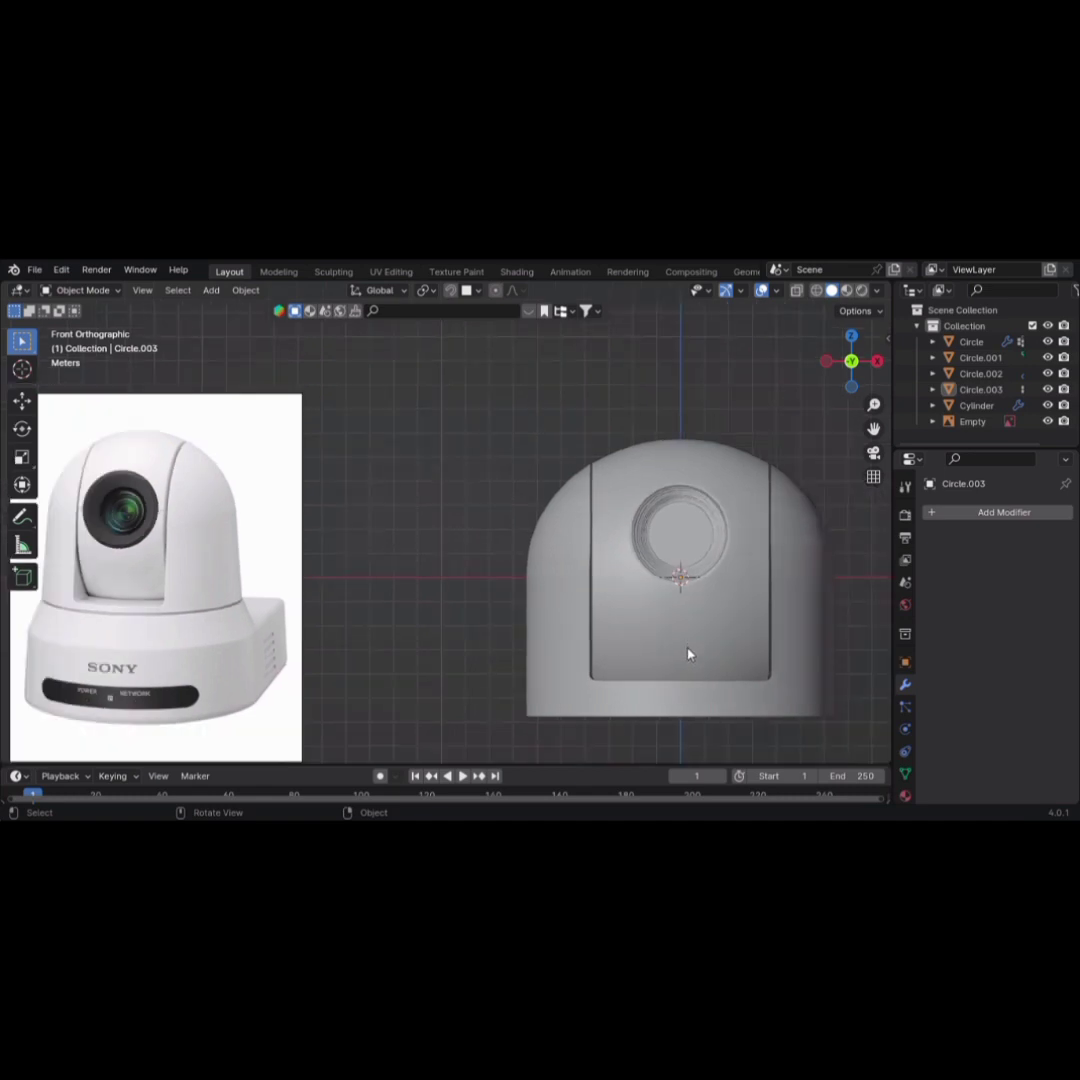
scroll(687, 654, "down", 2)
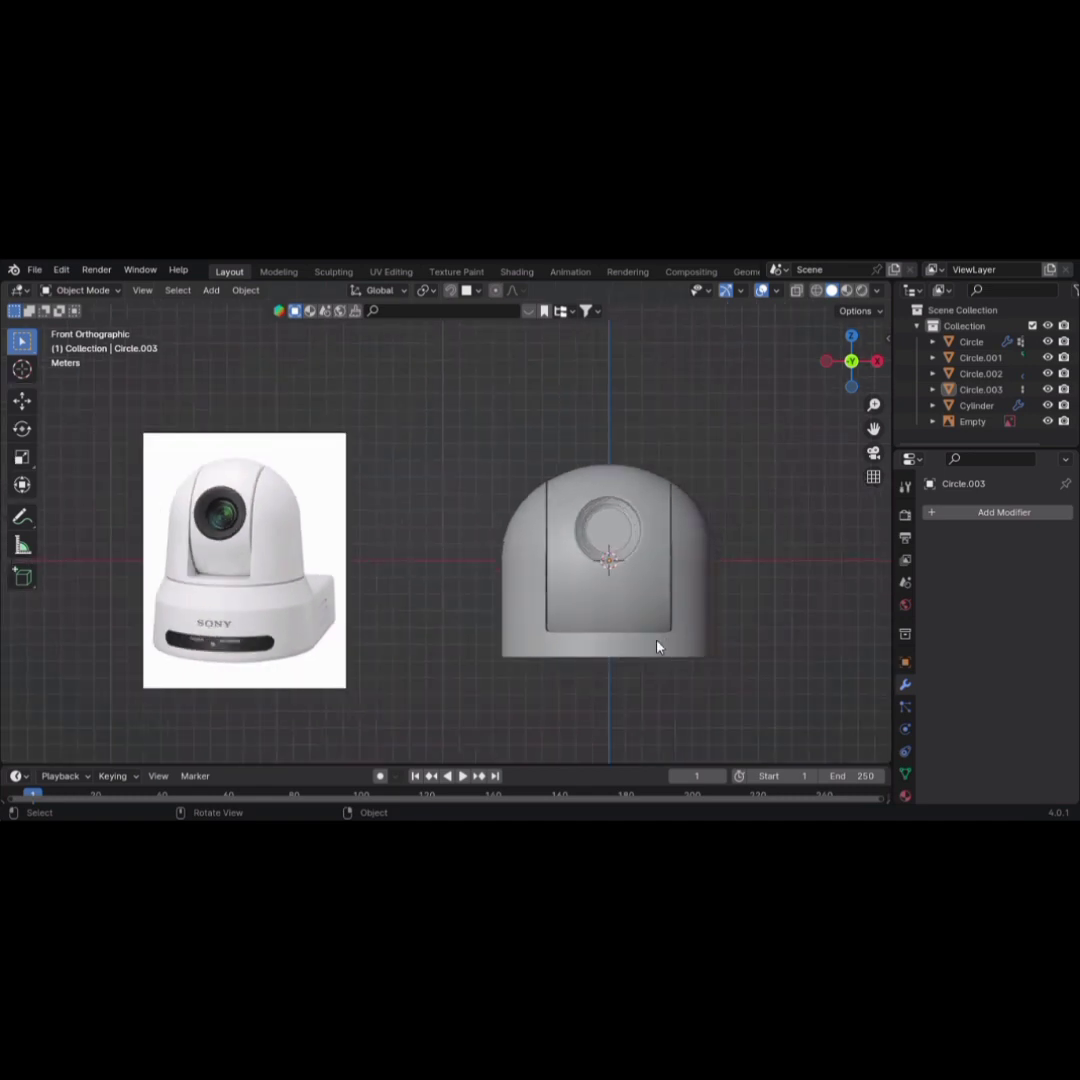